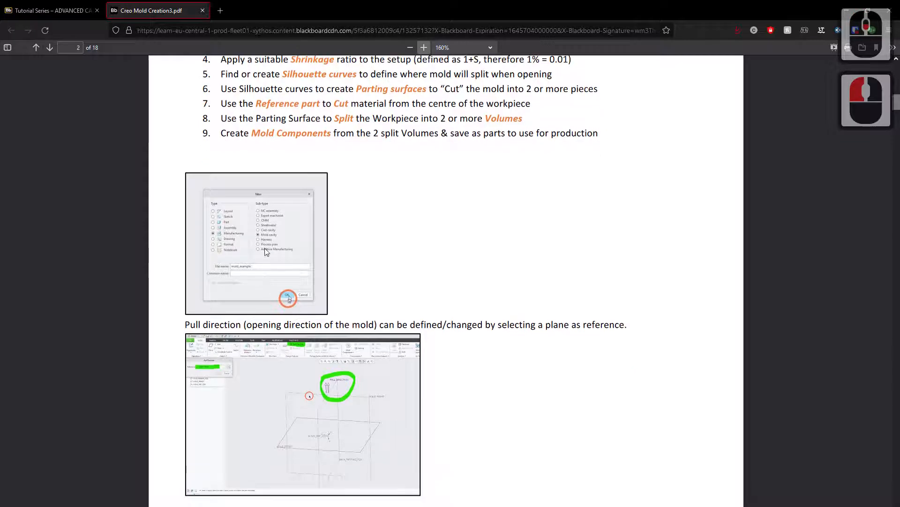
Enlarge the mold creation PDF, then switch from it to Creo Parametric.
click(424, 48)
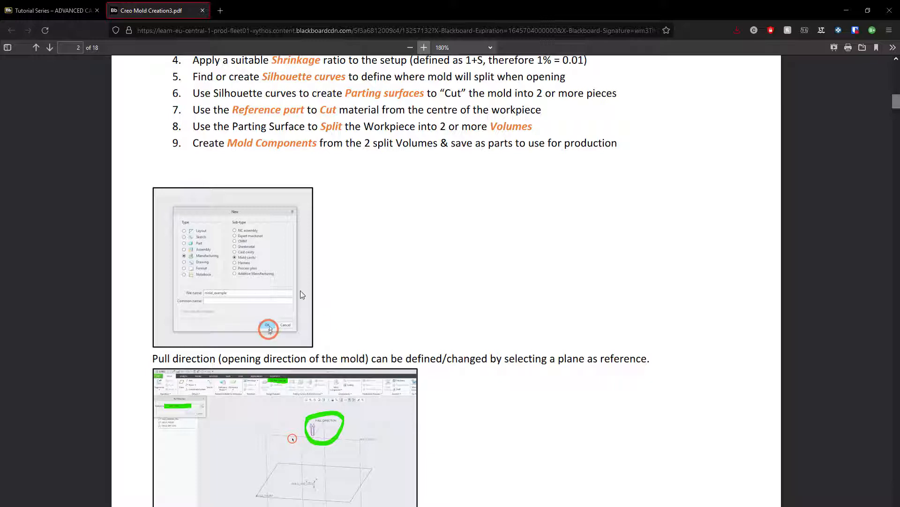
key(alt+Tab)
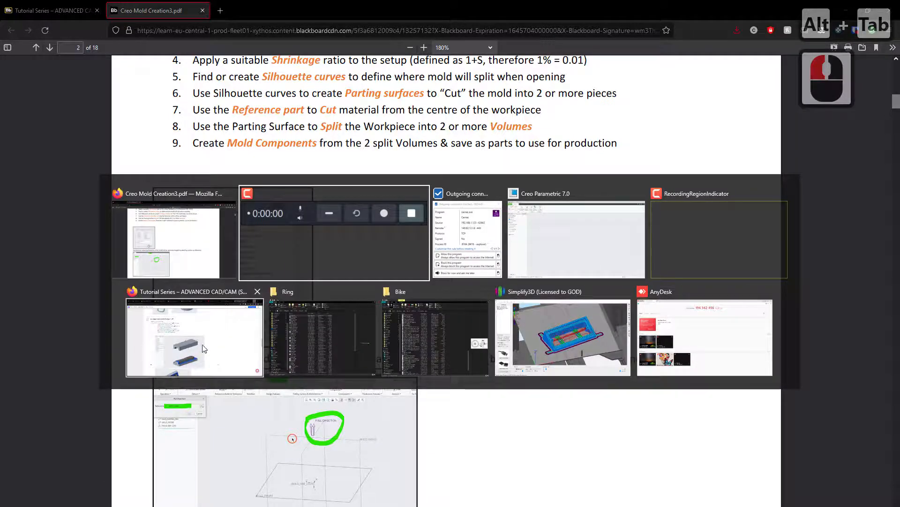
alt+click(203, 348)
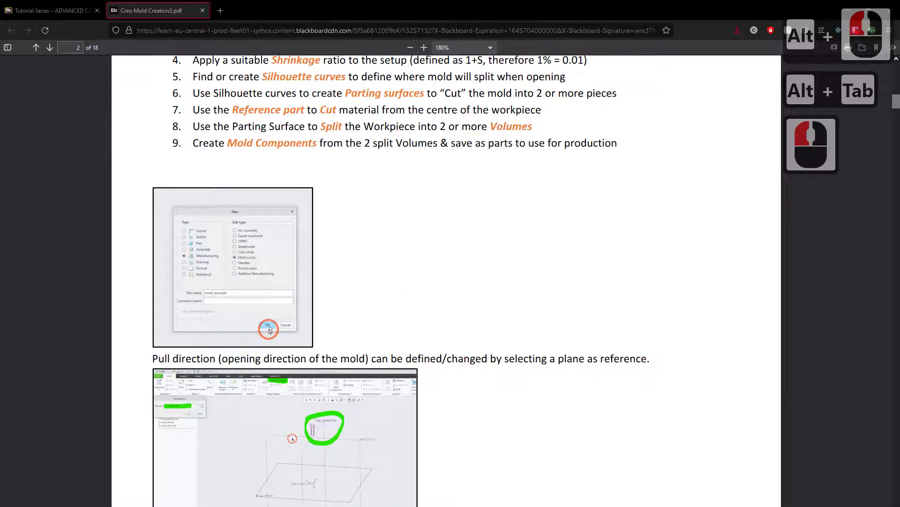
key(super)
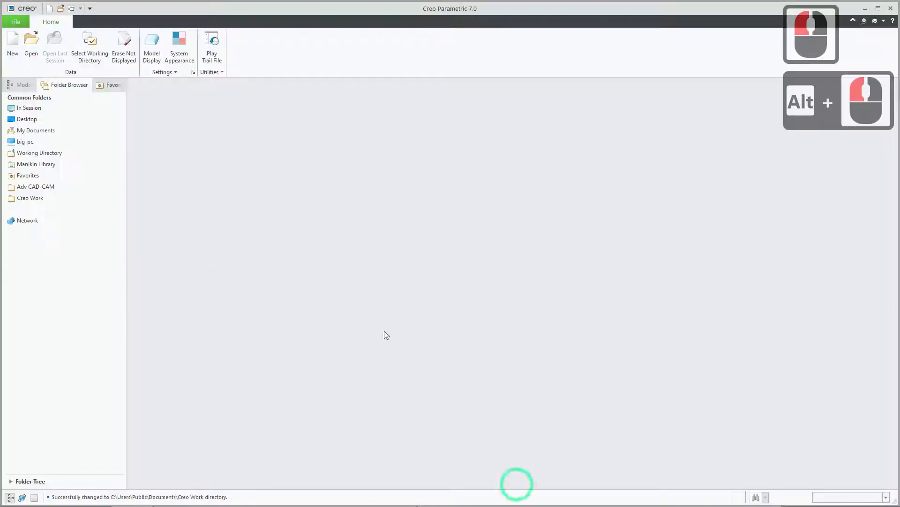
Create a new Manufacturing file of sub-type Mold cavity named handle_fr_mold, using the mmns_mfg_mold_abs template.
click(19, 46)
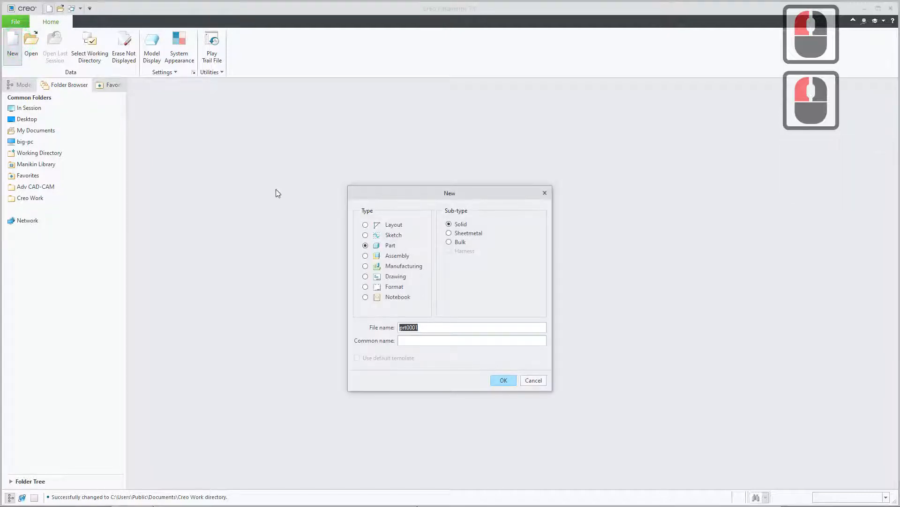
click(382, 269)
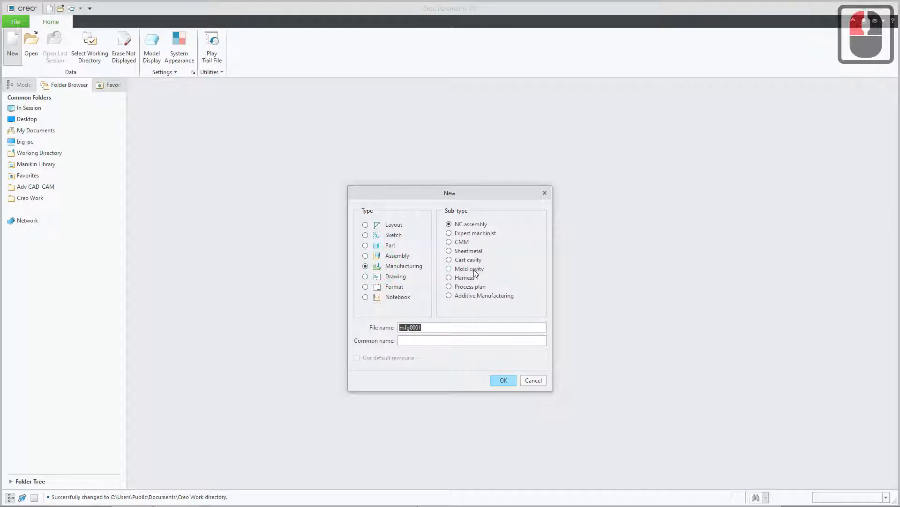
click(450, 271)
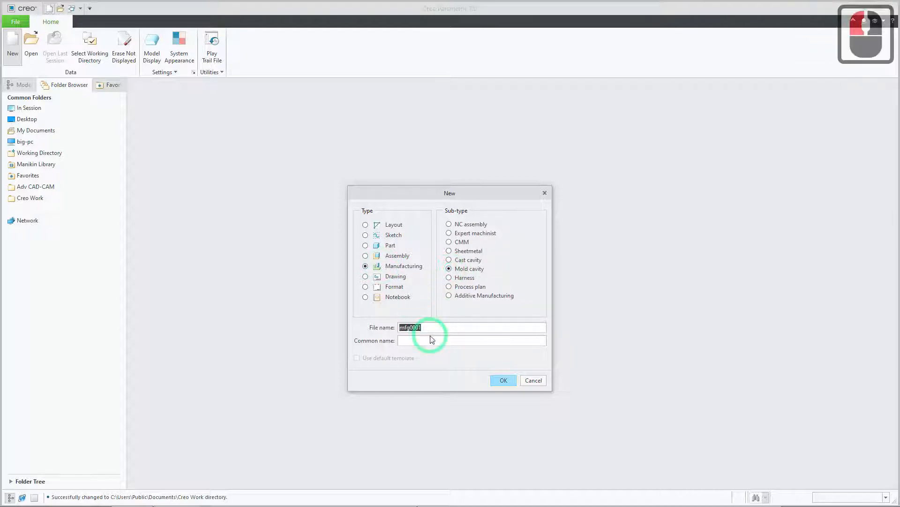
drag(431, 327, 389, 328)
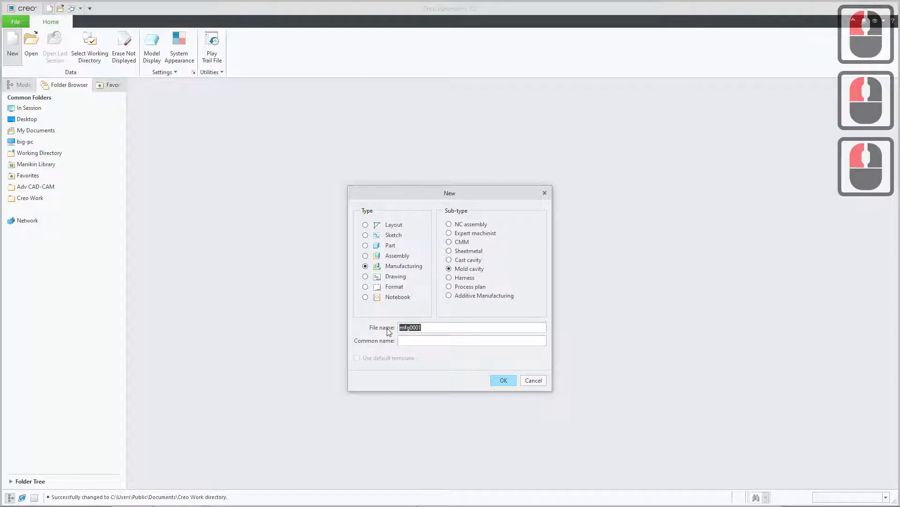
text(handle_fr)
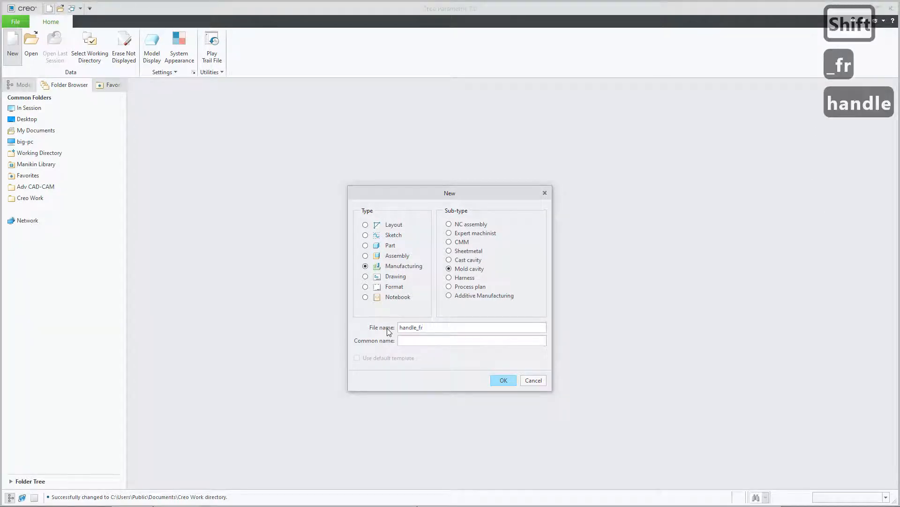
text(_mold)
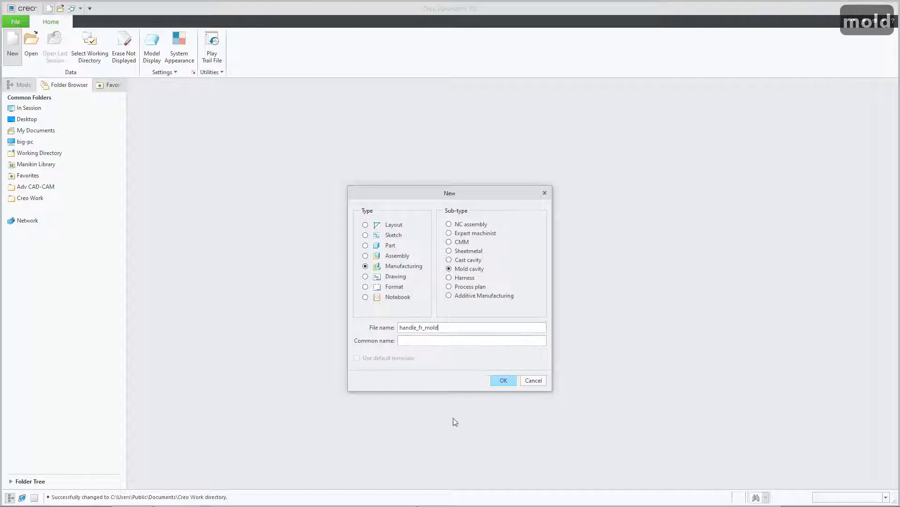
click(503, 379)
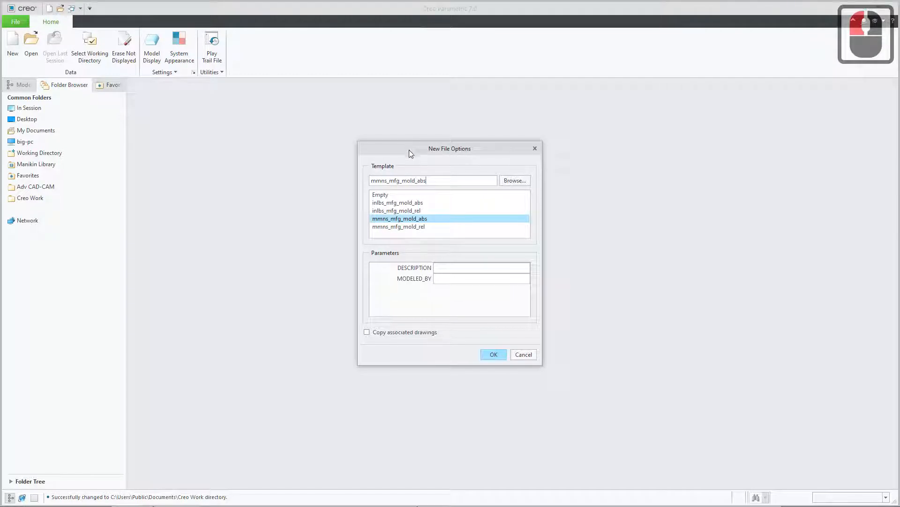
drag(409, 150, 368, 158)
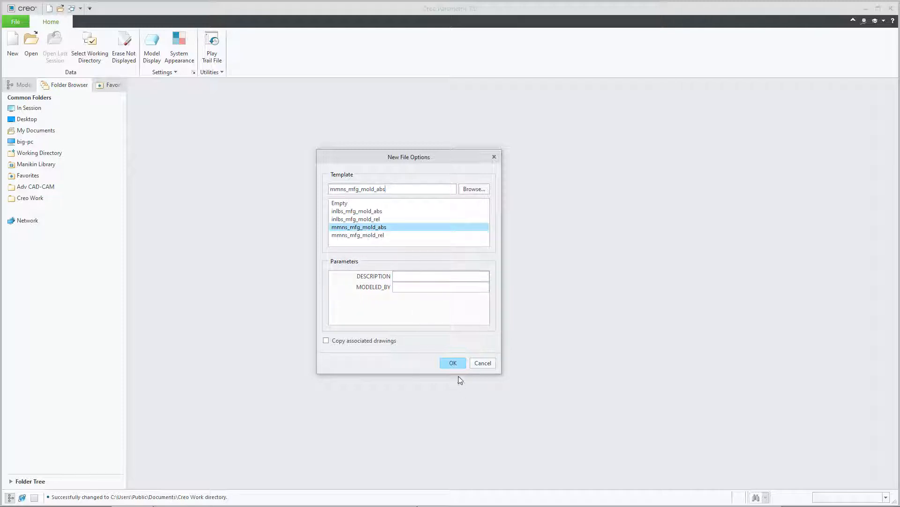
click(453, 363)
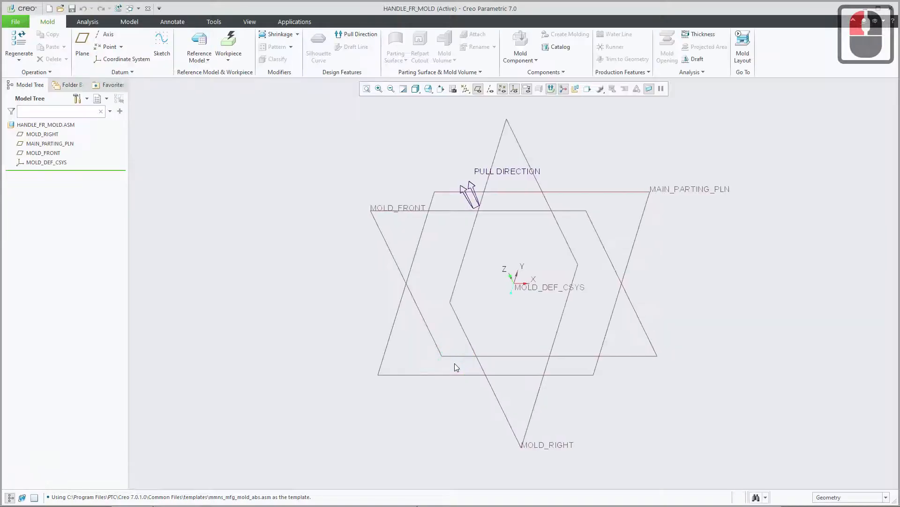
Examine the orientation of the default mold datum planes, coordinate system and pull direction.
middle_drag(383, 342, 415, 326)
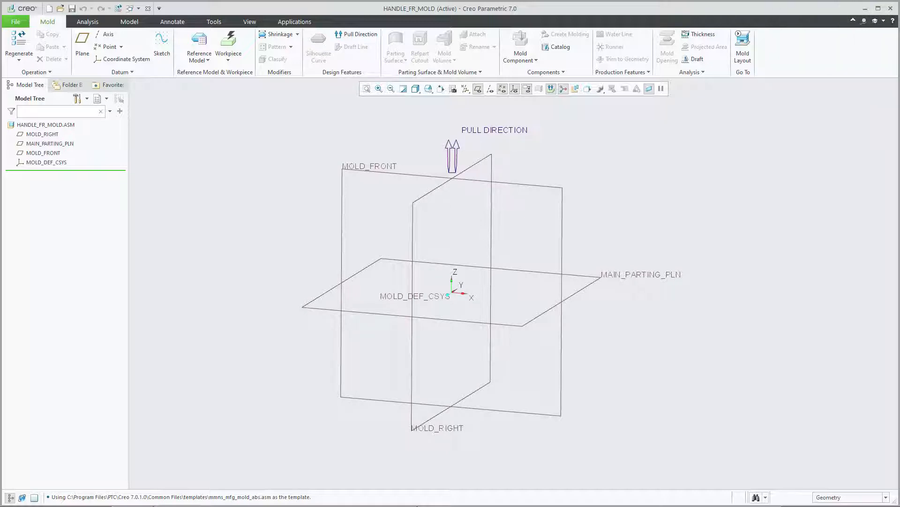
click(40, 135)
click(41, 144)
click(41, 153)
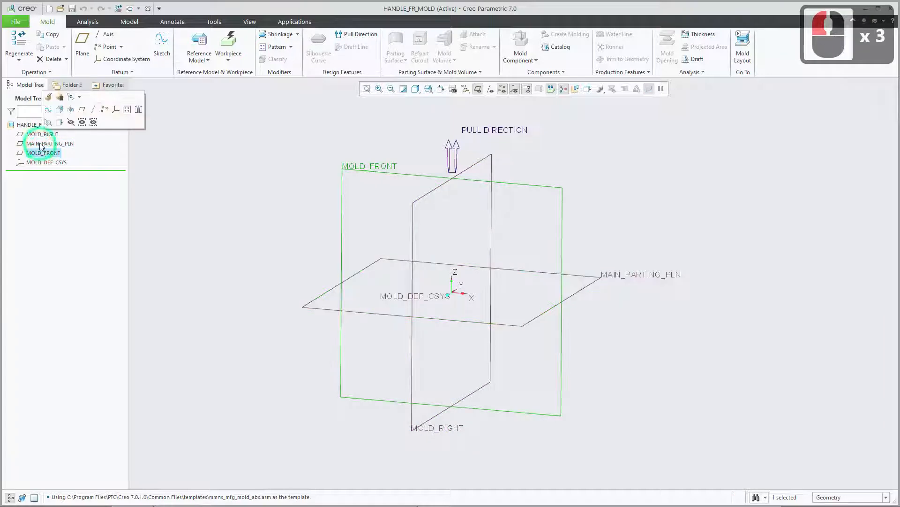
click(42, 143)
click(41, 135)
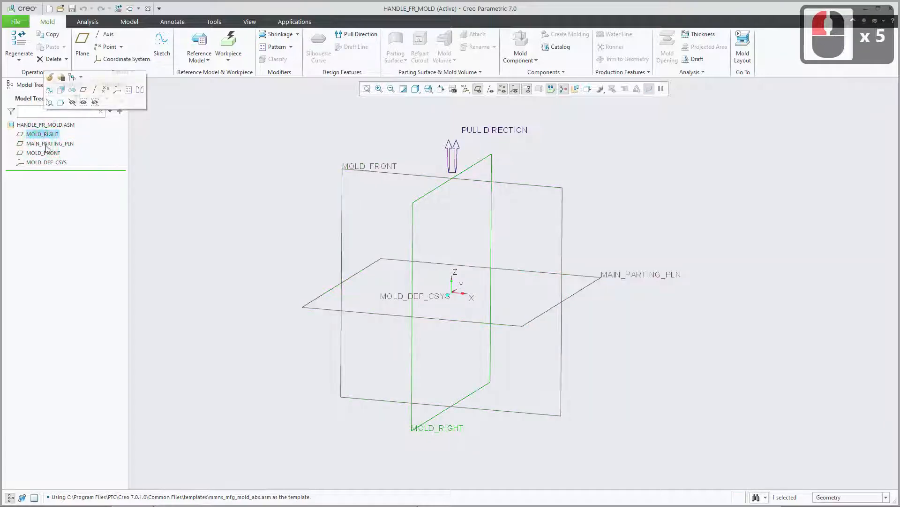
click(61, 145)
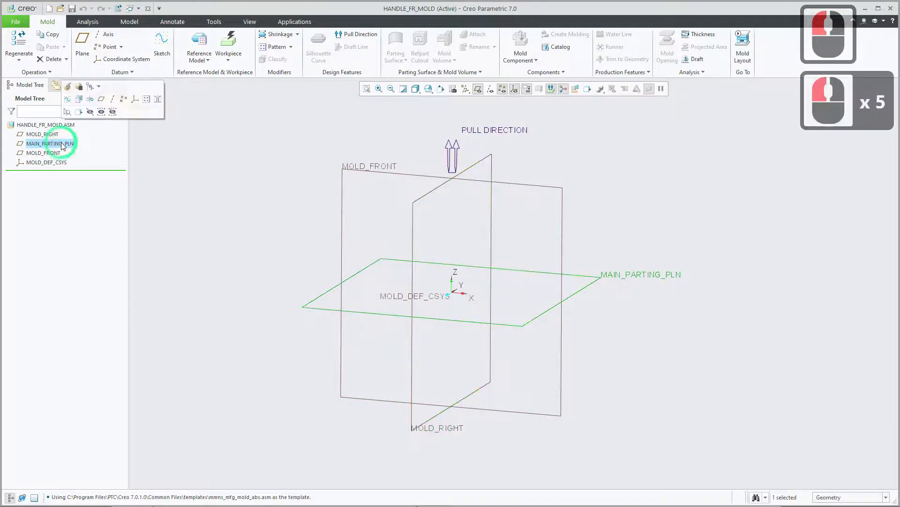
click(53, 153)
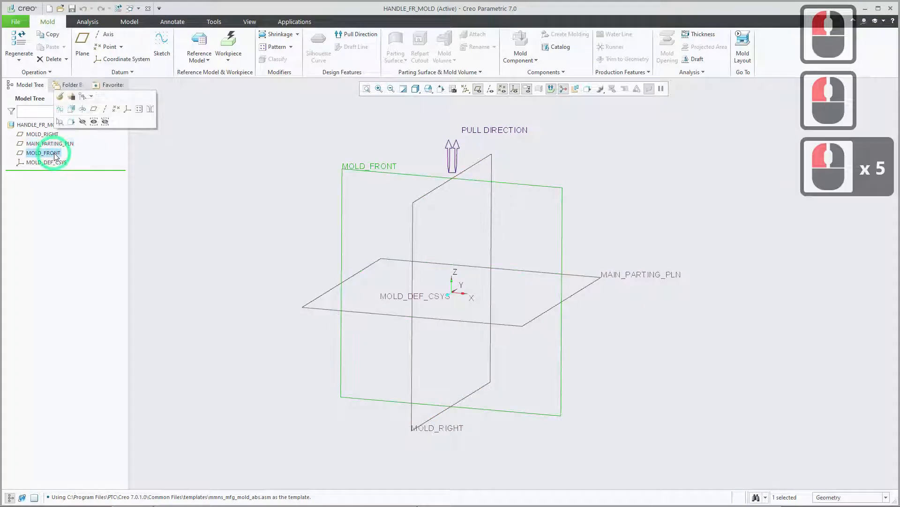
click(56, 162)
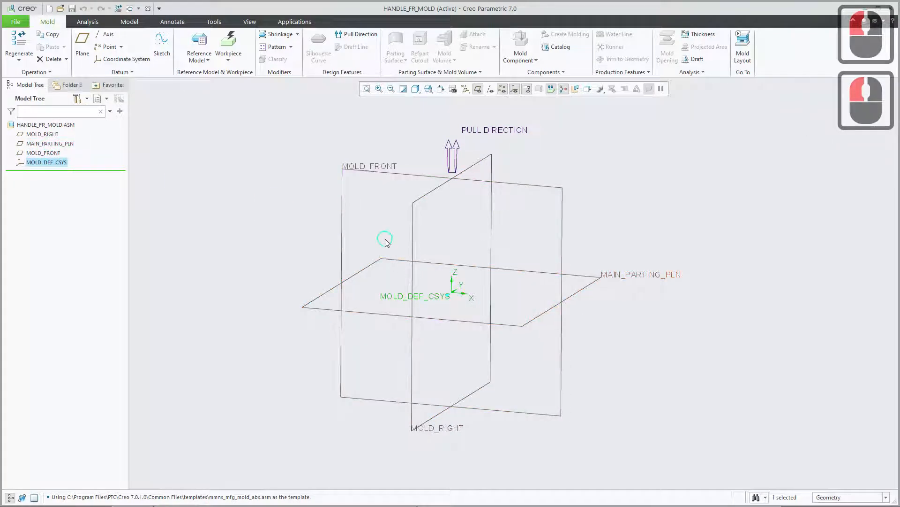
shift+middle_drag(386, 239, 374, 237)
click(274, 225)
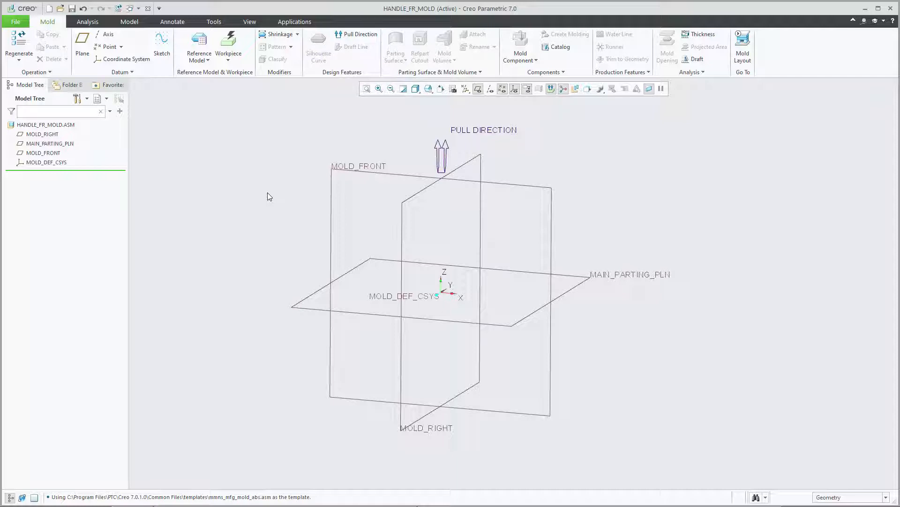
Start adding a reference model to the mold and enlarge the file selection dialog.
click(205, 39)
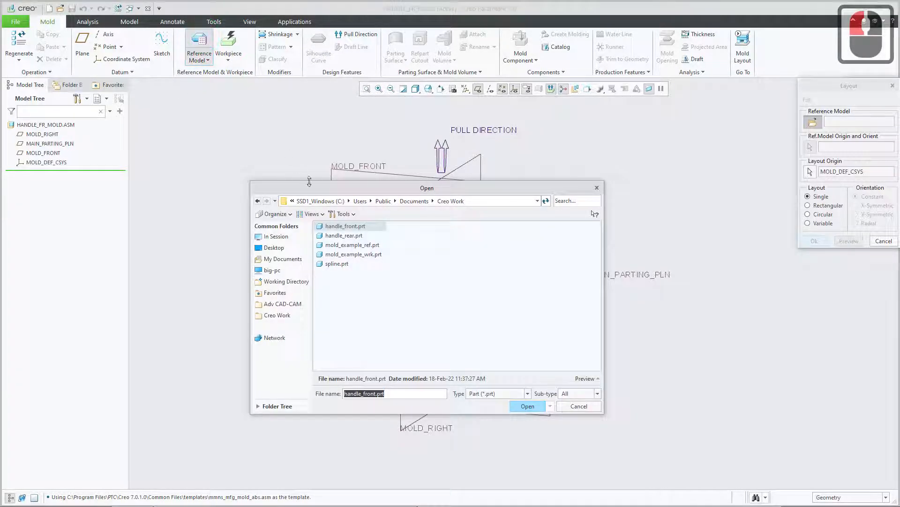
drag(318, 196, 280, 167)
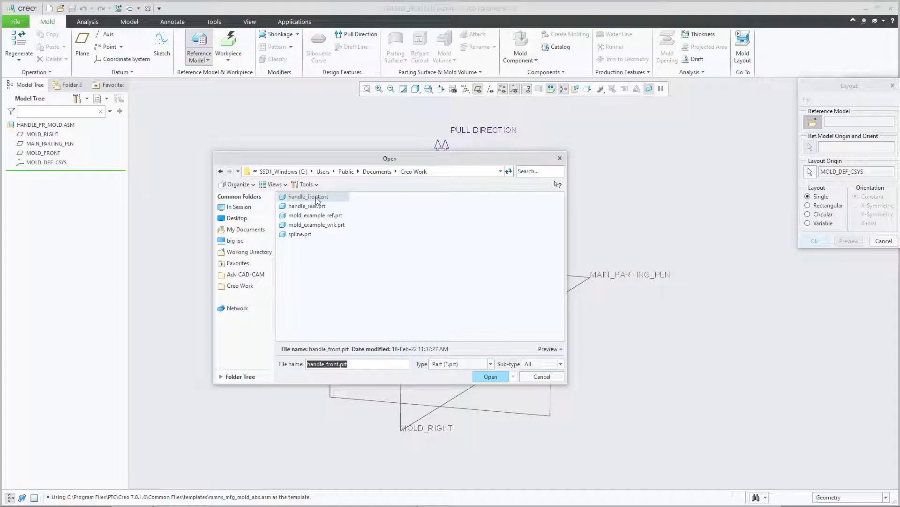
drag(213, 151, 157, 68)
double_click(255, 125)
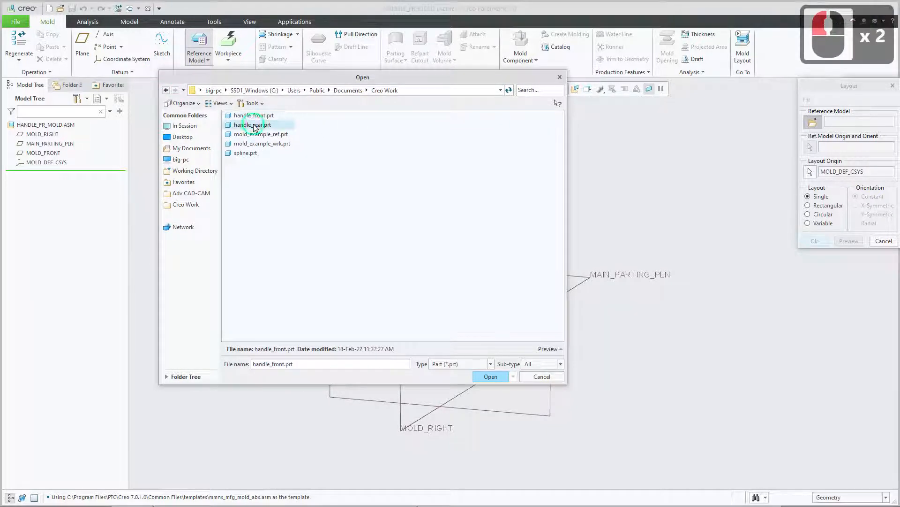
click(256, 135)
click(251, 144)
click(246, 153)
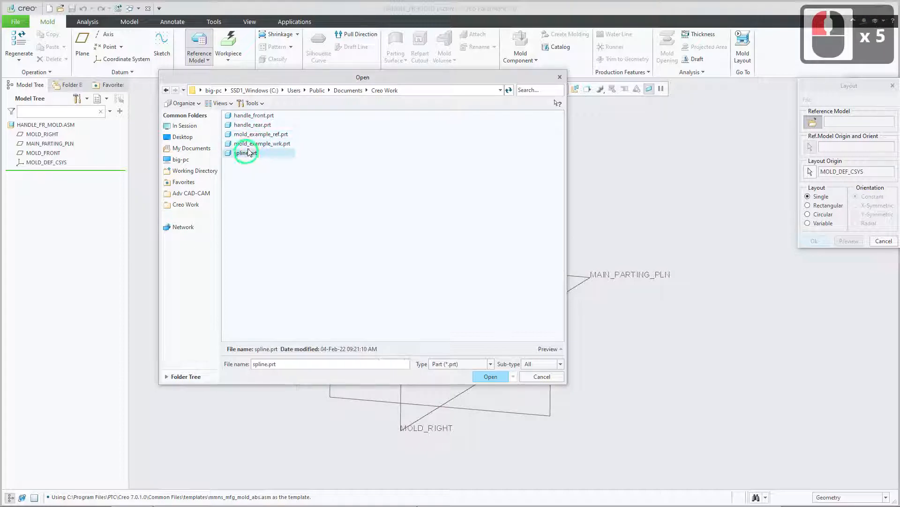
click(250, 143)
click(250, 135)
click(252, 126)
Preview the handle_front.prt and handle_rear.prt parts in 3D, rotating each to compare their shapes.
click(252, 116)
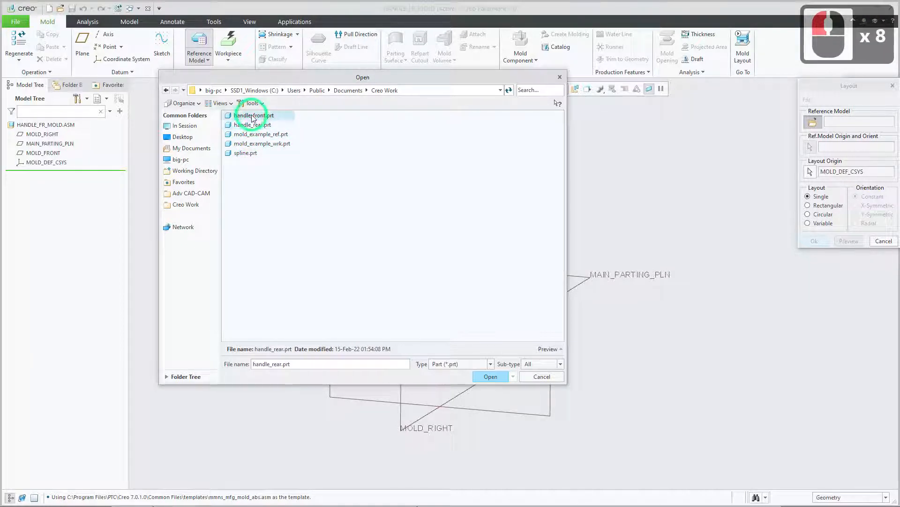
click(549, 348)
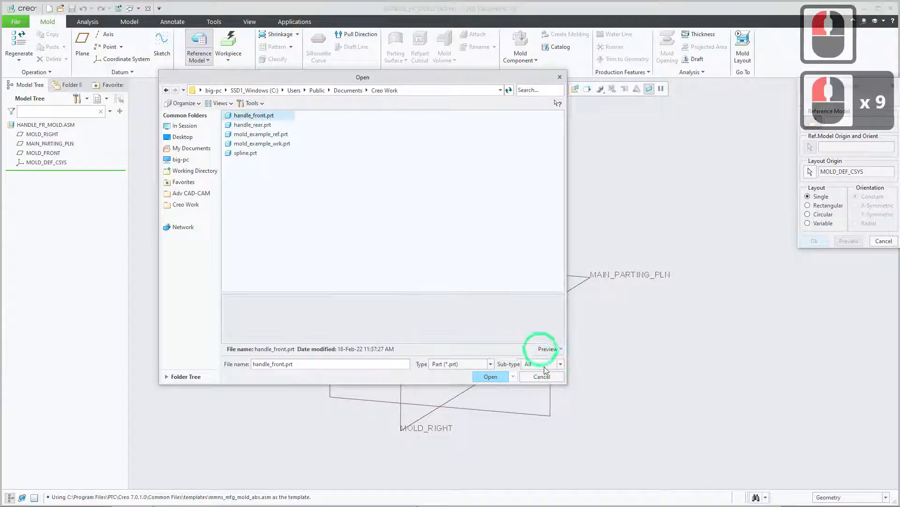
drag(493, 293, 486, 196)
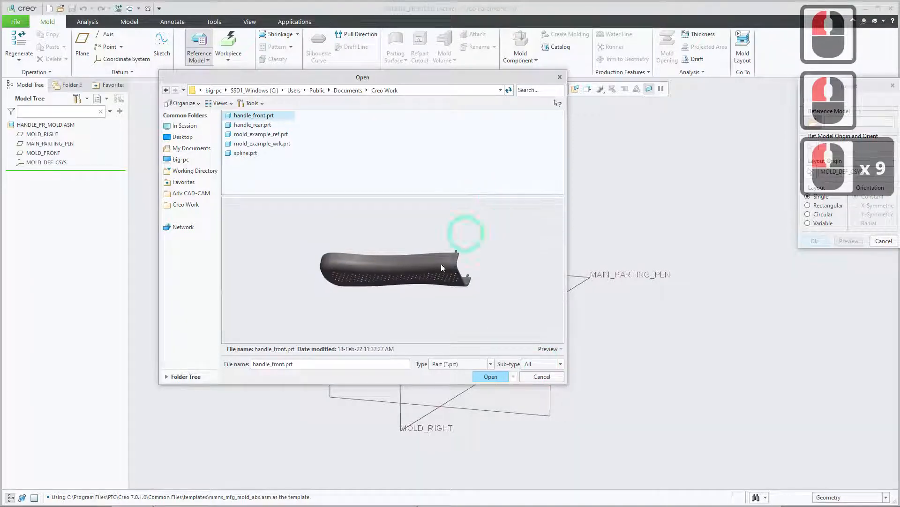
mouse_move(391, 254)
middle_down()
mouse_move(418, 220)
mouse_move(497, 239)
middle_up()
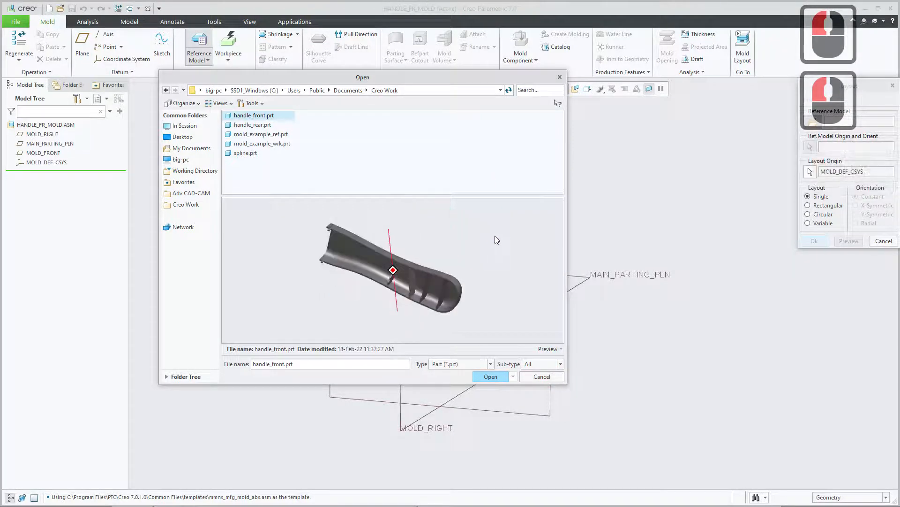
click(253, 124)
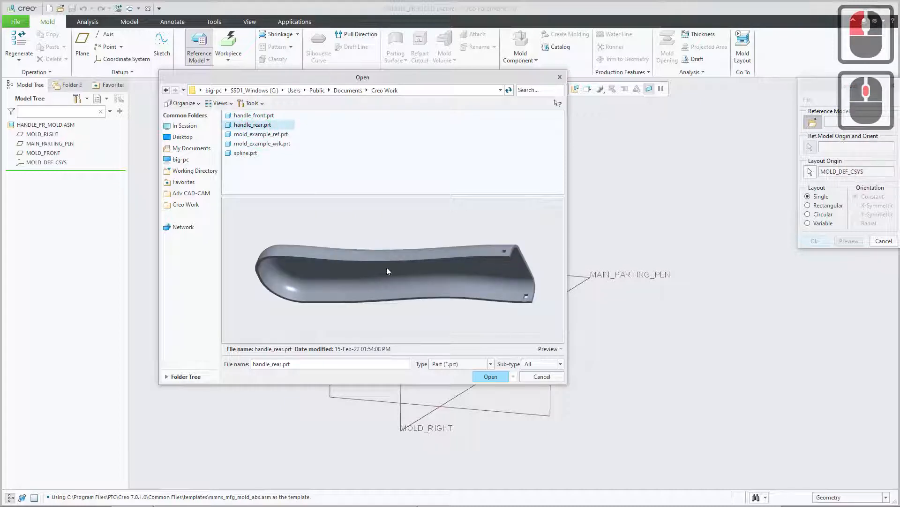
middle_drag(500, 293, 436, 270)
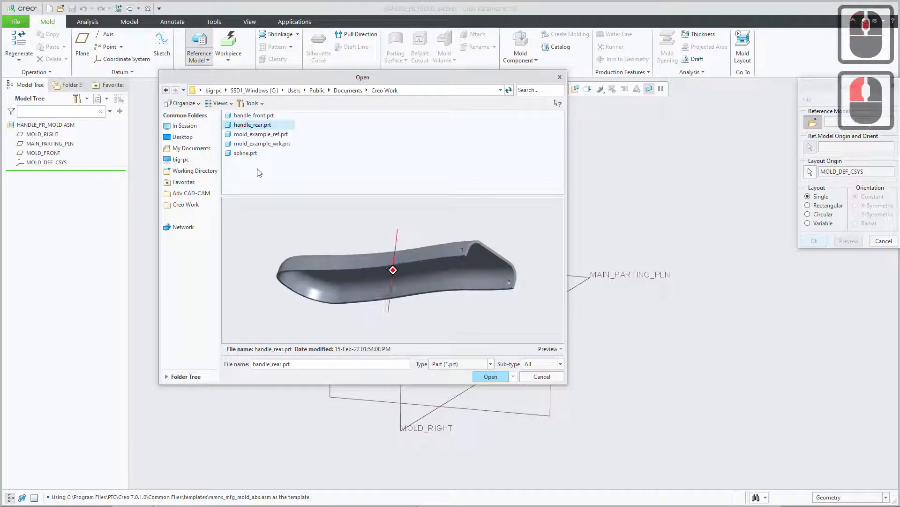
Open handle_front.prt as the design model for the mold's reference model.
click(254, 116)
click(488, 376)
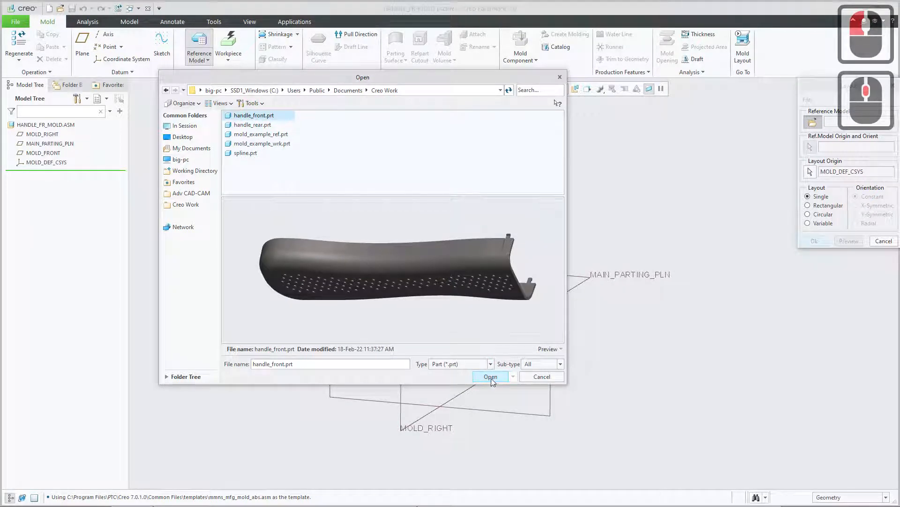
click(490, 377)
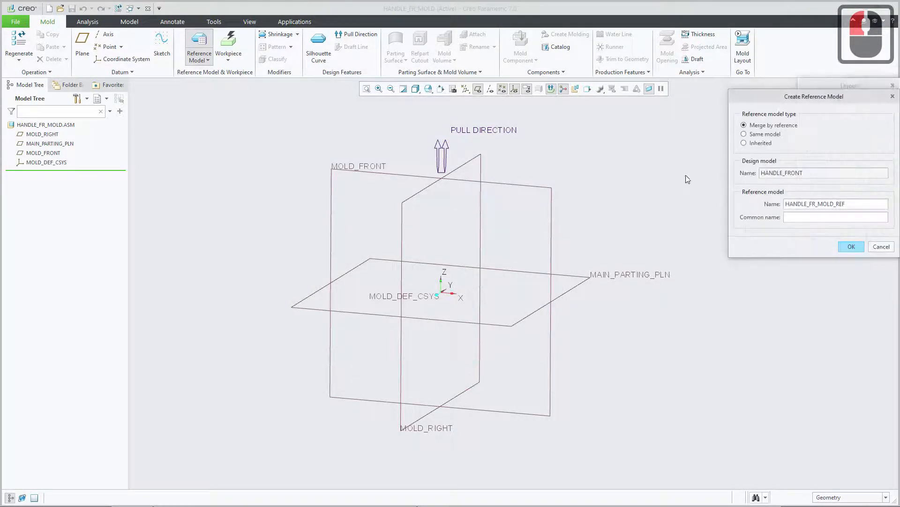
Set the reference model type to Inherited and create the HANDLE_FR_MOLD_REF reference model from HANDLE_FRONT.
drag(772, 100, 498, 157)
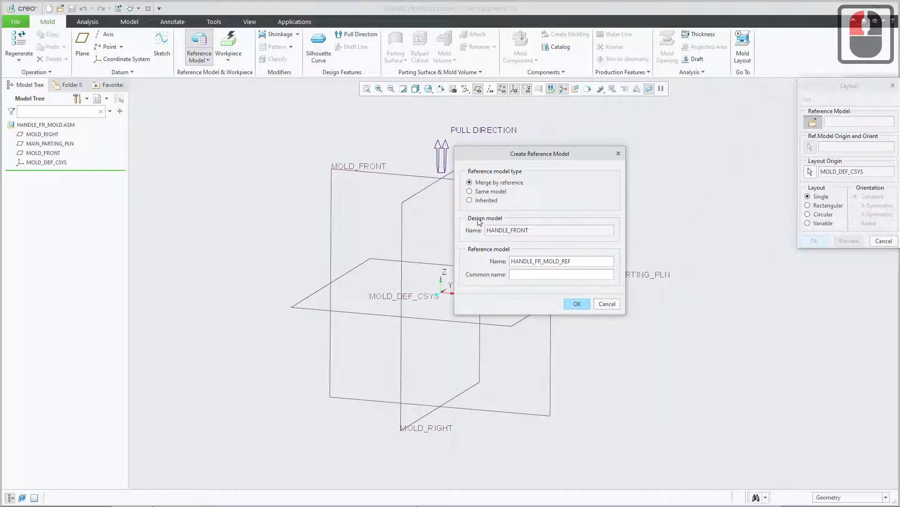
drag(483, 155, 526, 164)
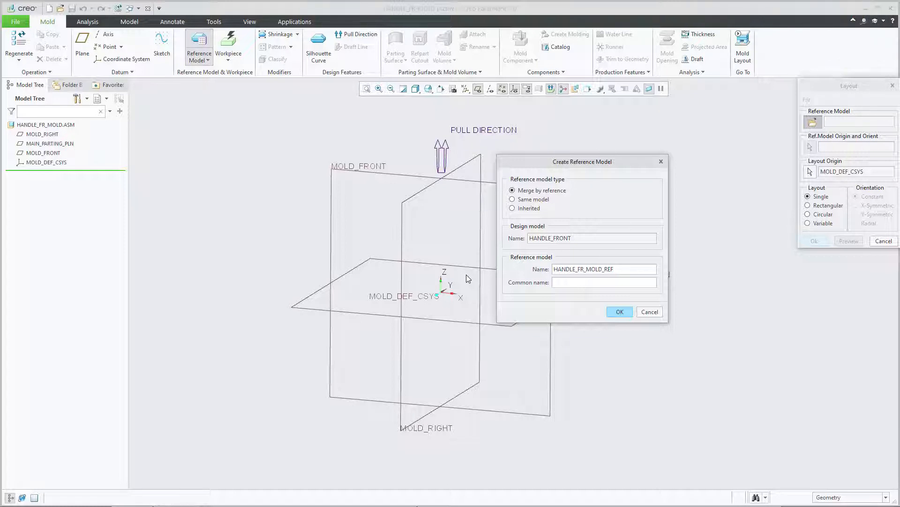
click(513, 209)
drag(557, 161, 557, 129)
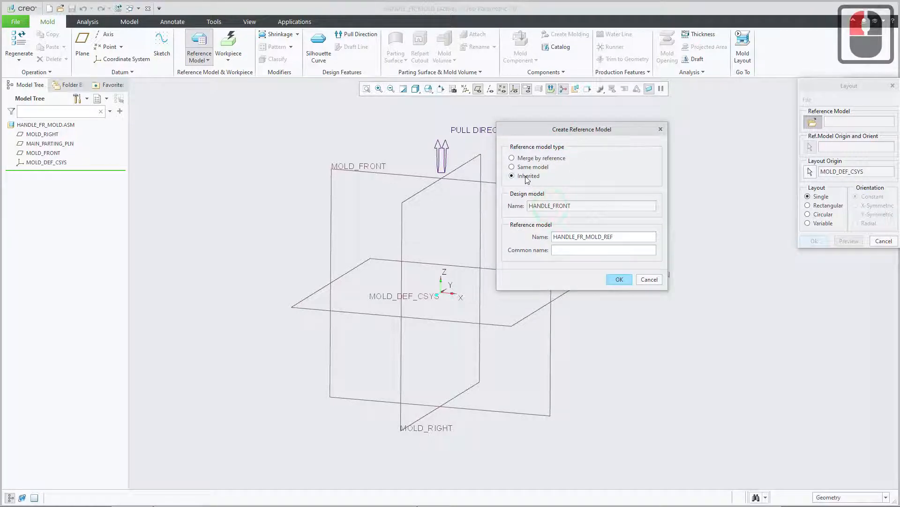
click(623, 279)
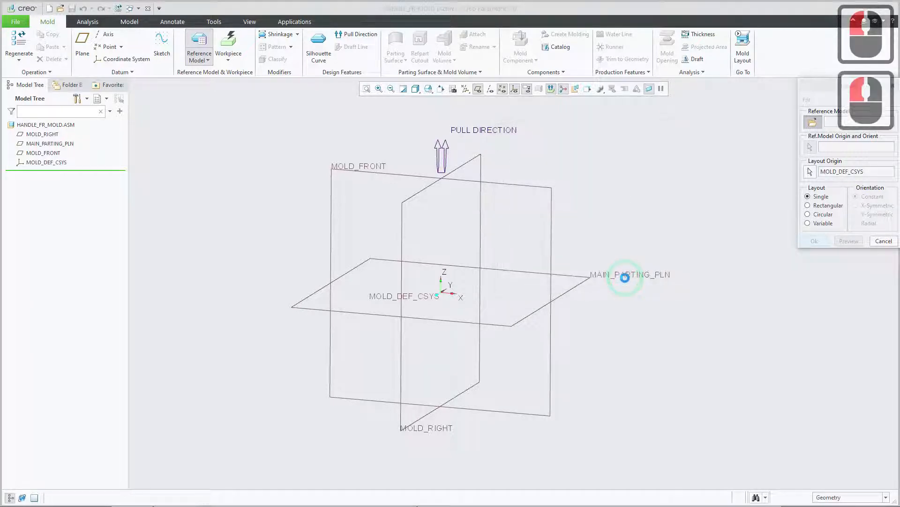
Preview the single-cavity layout of the reference model on MOLD_DEF_CSYS and check its orientation against the pull direction.
drag(818, 86, 674, 115)
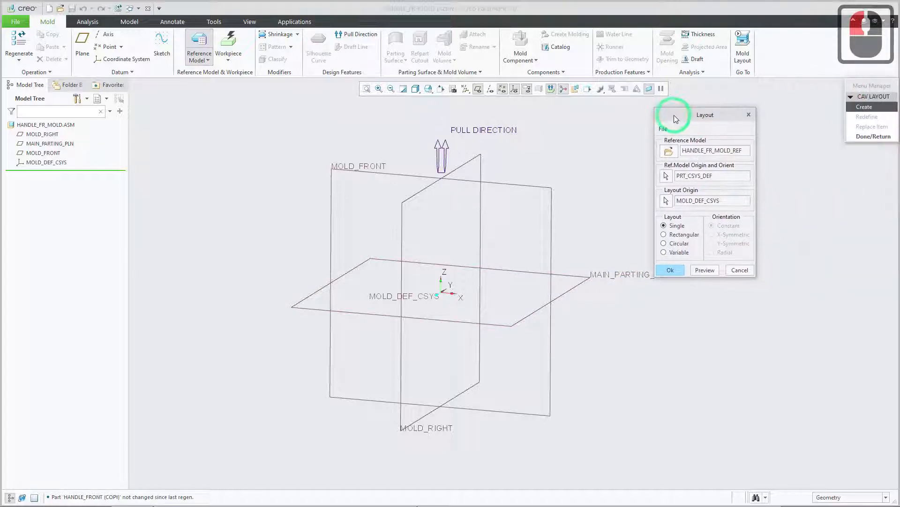
click(705, 270)
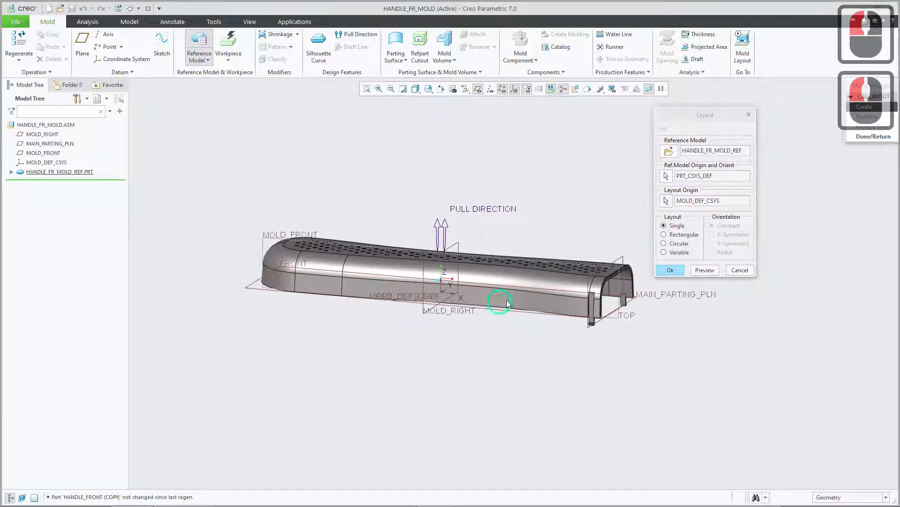
middle_drag(498, 299, 516, 291)
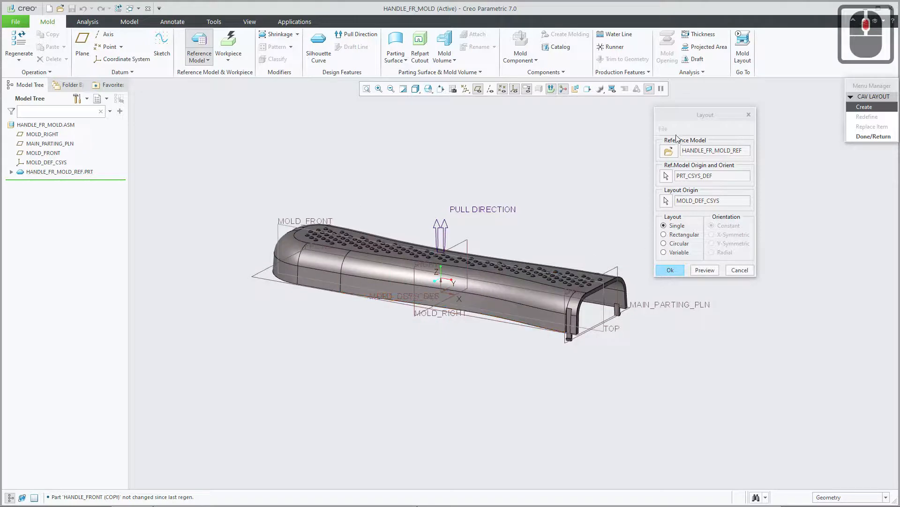
drag(680, 117, 674, 124)
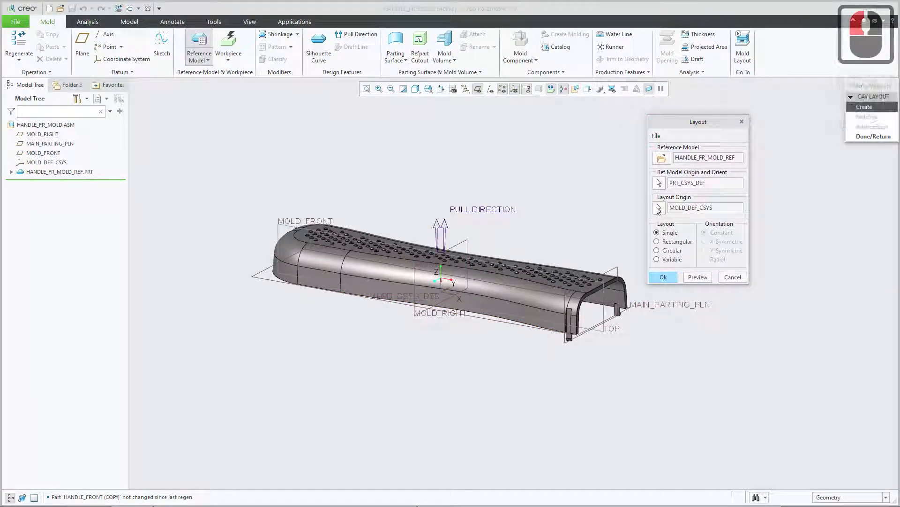
Accept the single layout with an absolute accuracy of 1.0000e-03 mm for the cavity assembly and finish the cavity layout.
click(663, 277)
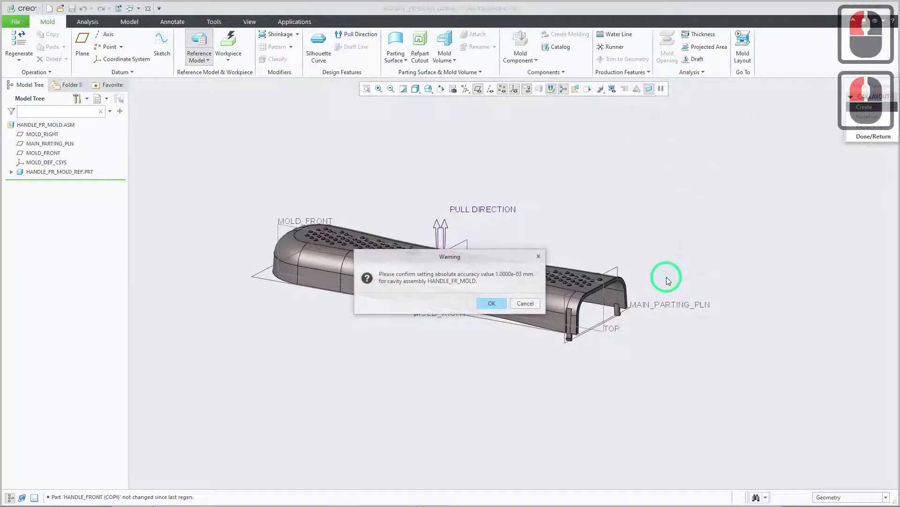
drag(399, 205, 384, 165)
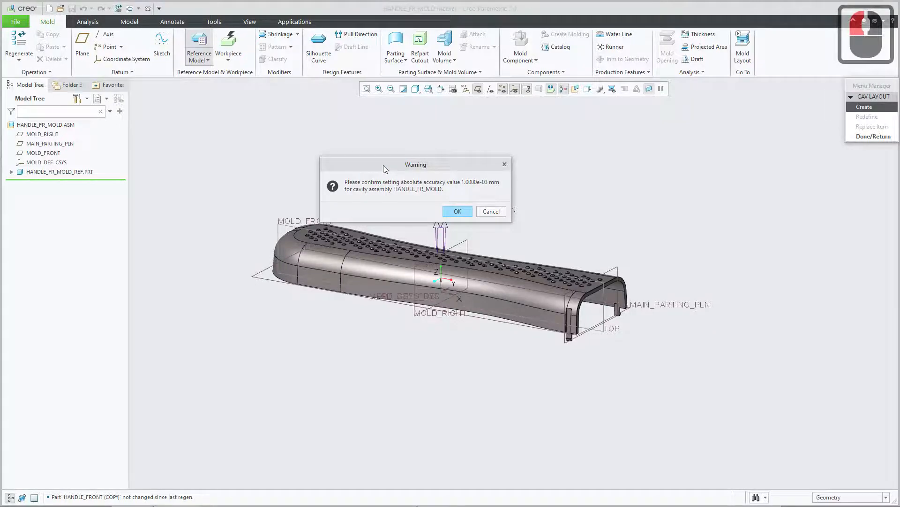
click(459, 212)
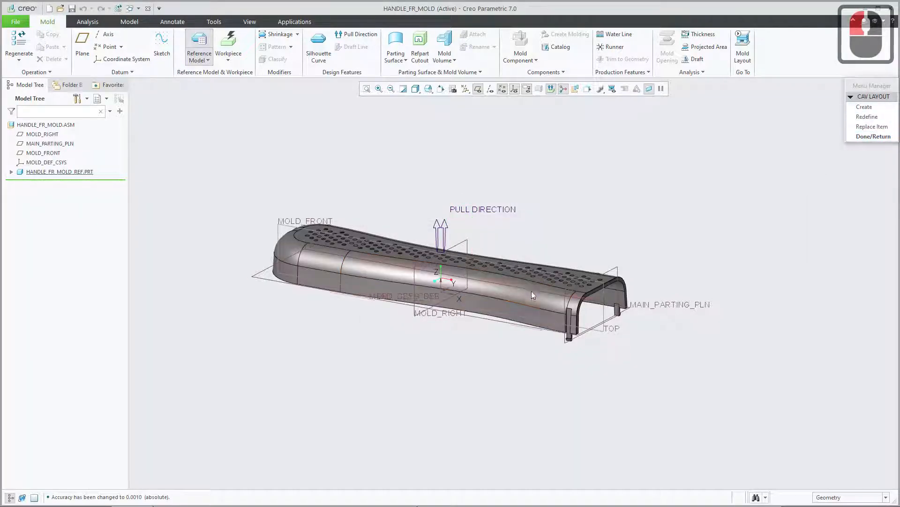
click(867, 136)
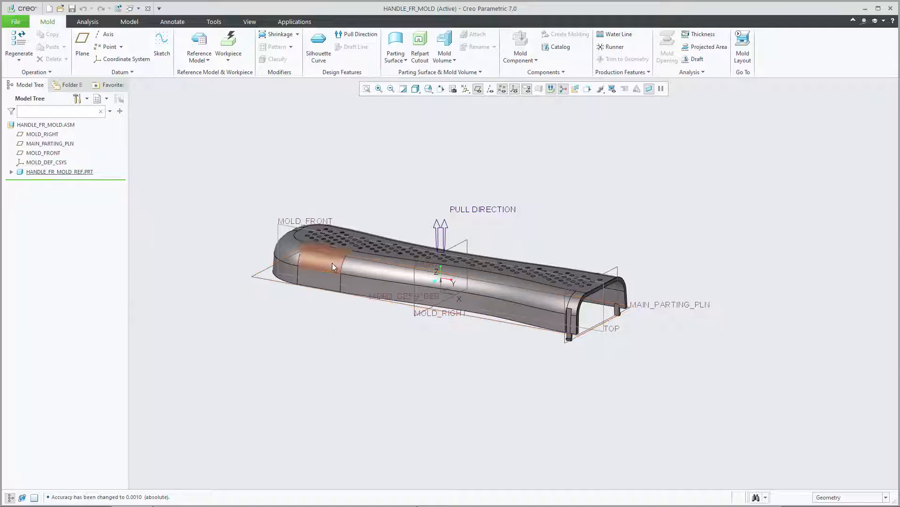
click(53, 172)
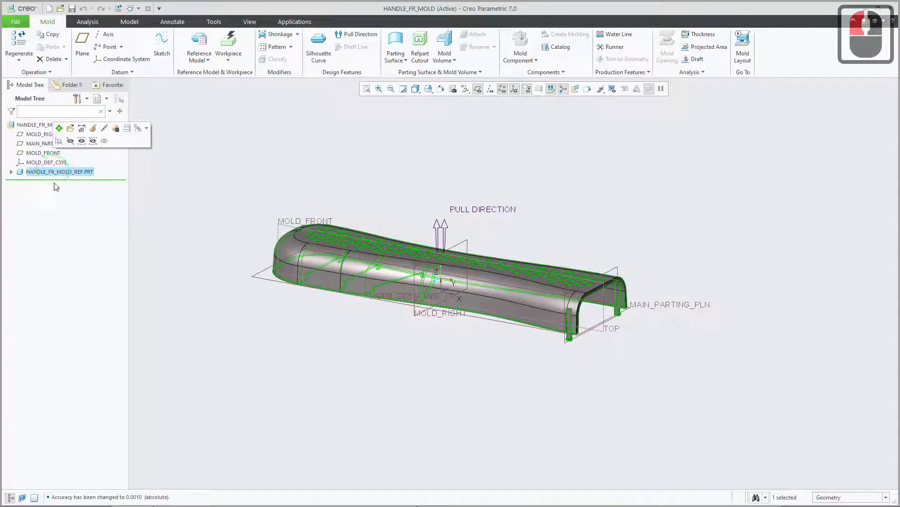
click(268, 176)
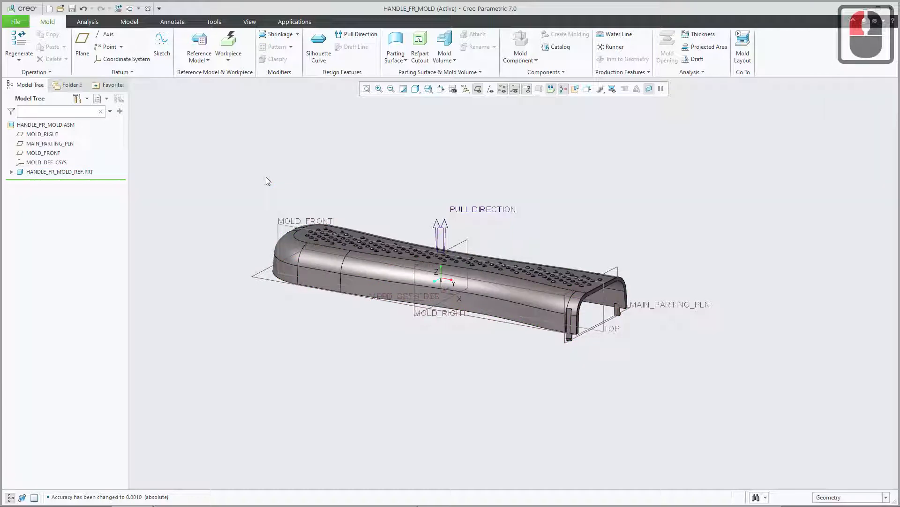
Switch to the browser and review the basic mold creation steps and the example mold pictures in Creo Mold Creation3.pdf.
click(164, 505)
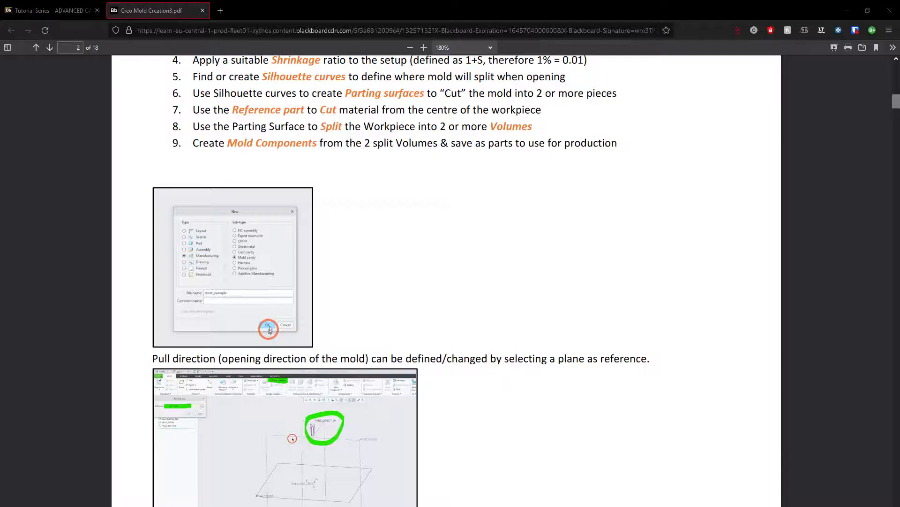
scroll(328, 339, down, 4)
scroll(330, 341, up, 5)
scroll(328, 338, up, 17)
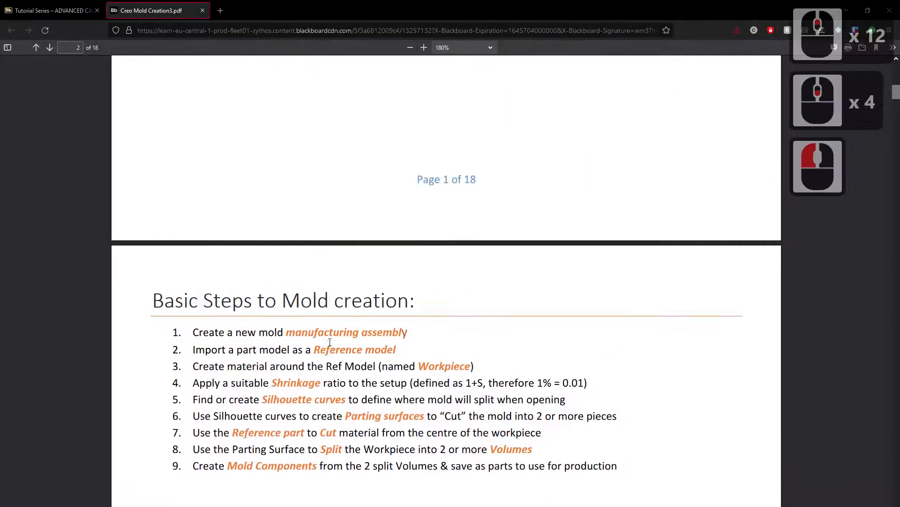
scroll(327, 337, down, 1)
scroll(325, 336, up, 4)
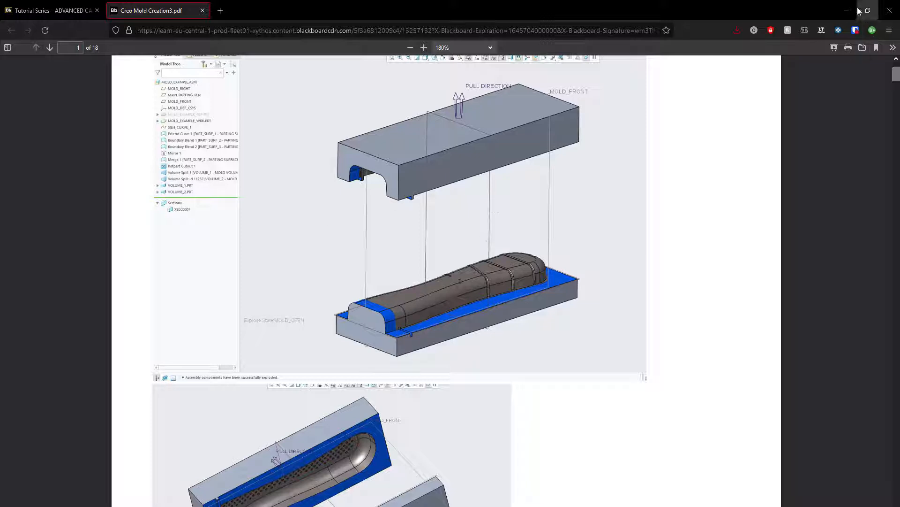
key(super)
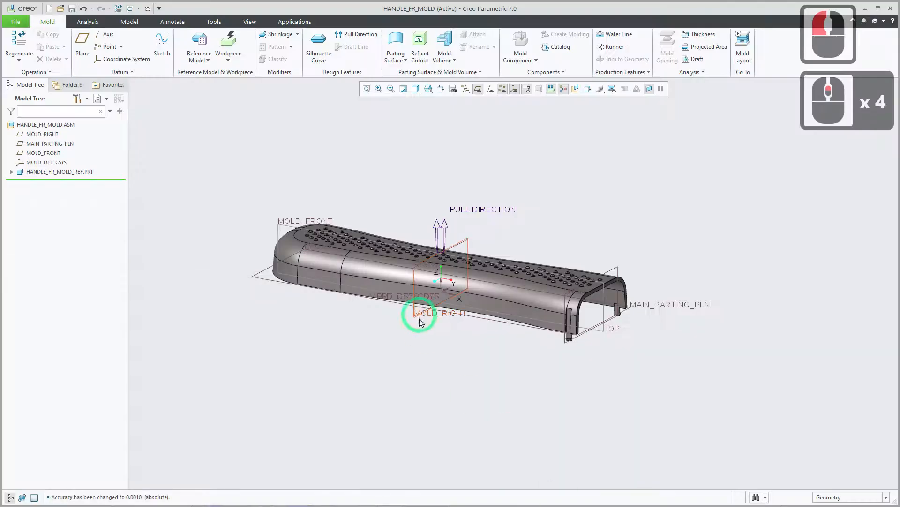
Back in Creo, start an automatic workpiece with MOLD_DEF_CSYS as mold origin and set the uniform offsets to 10 mm.
click(237, 47)
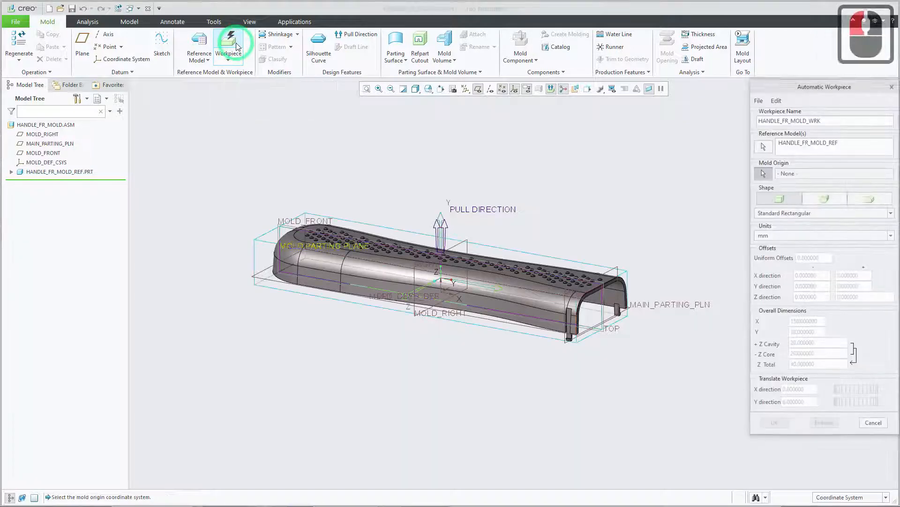
drag(776, 86, 712, 92)
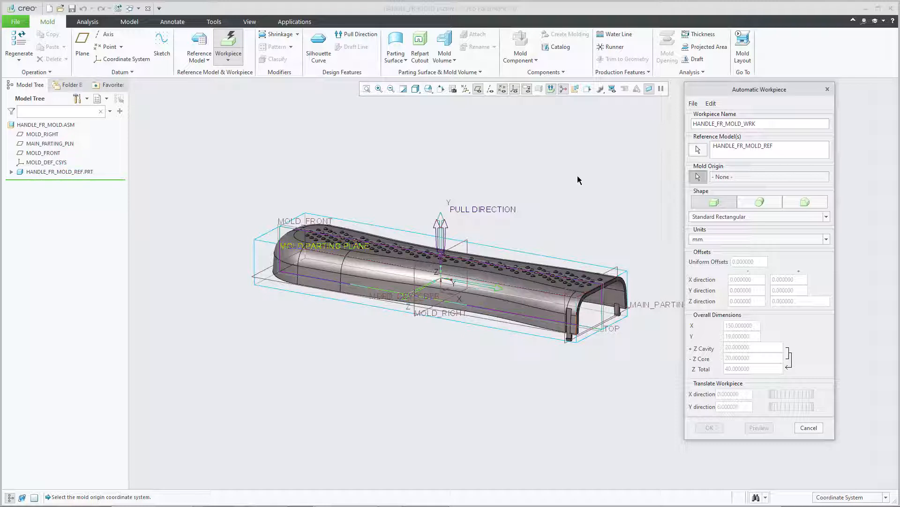
click(60, 163)
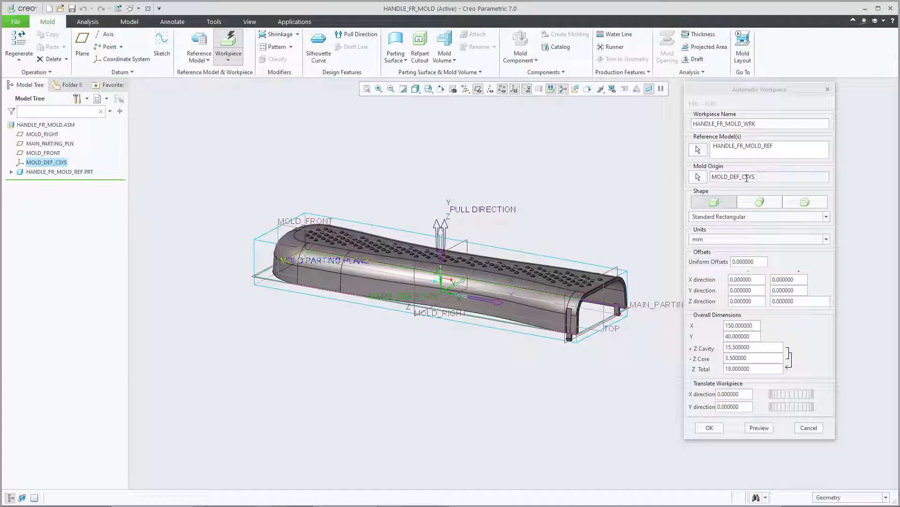
double_click(753, 261)
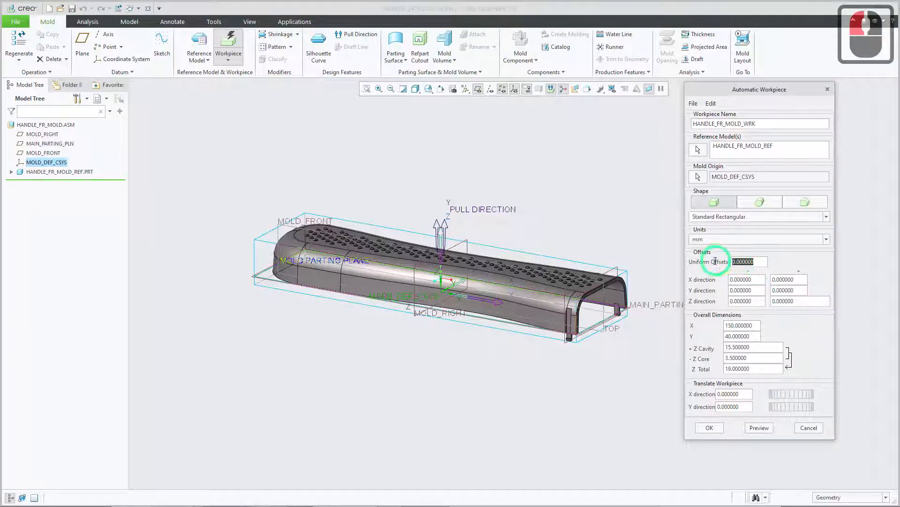
text(10)
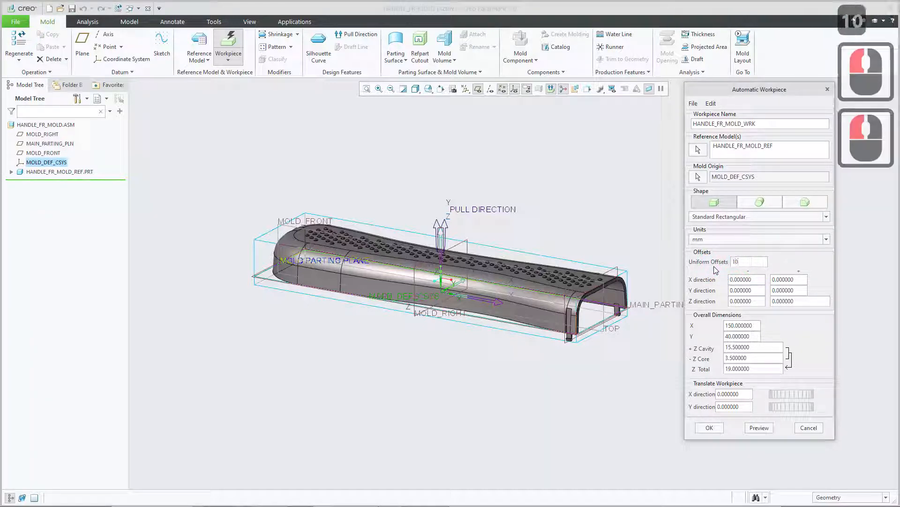
key(Return)
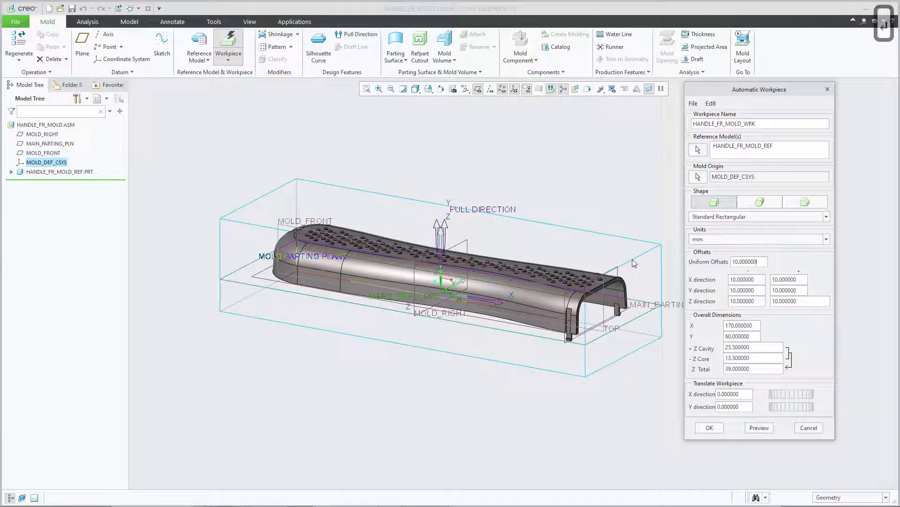
Check the workpiece outline around the handle and its offset values, and create the standard rectangular workpiece HANDLE_FR_MOLD_WRK.
middle_drag(467, 359, 525, 357)
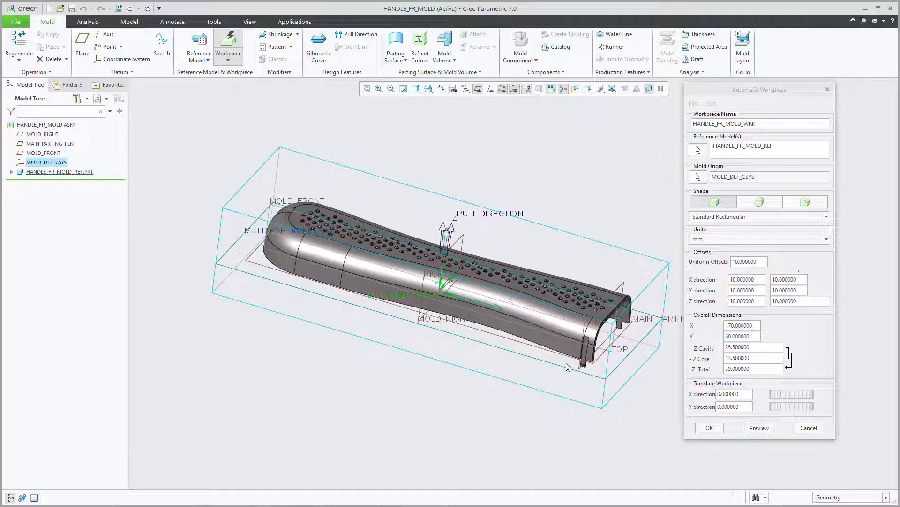
middle_drag(619, 397, 624, 352)
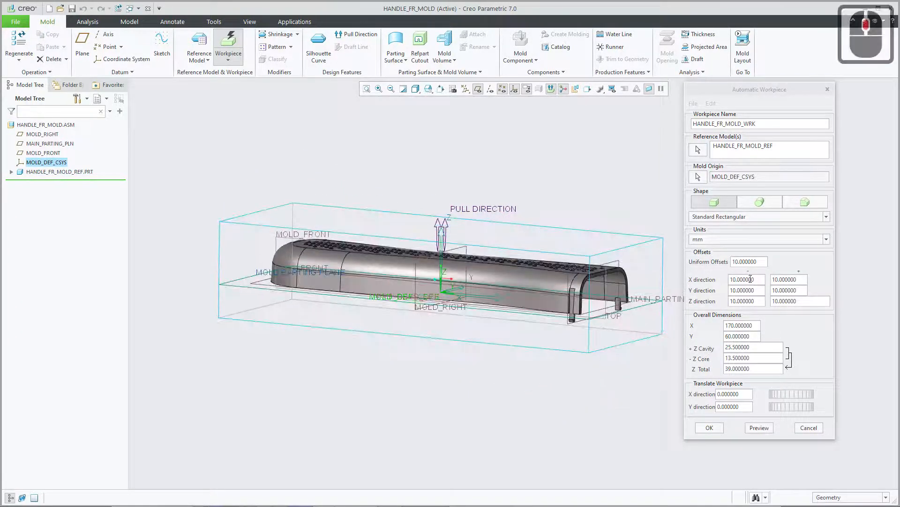
click(755, 299)
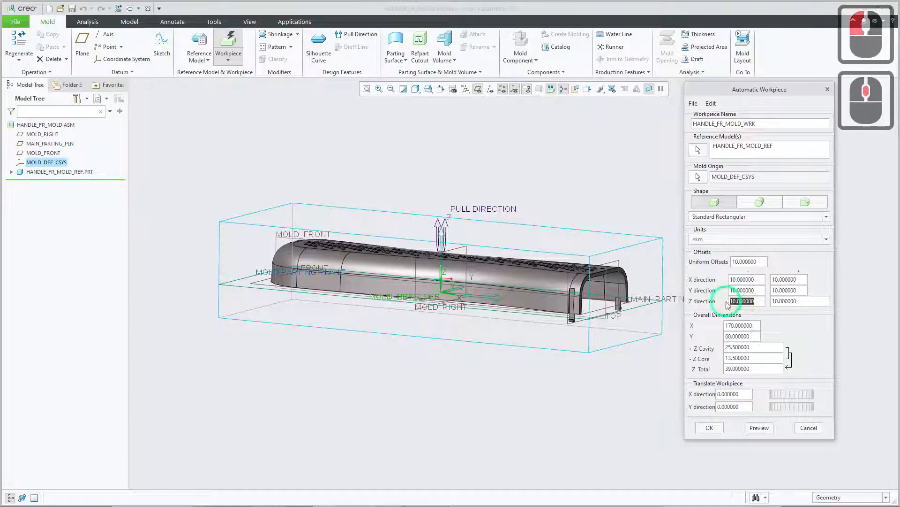
double_click(742, 300)
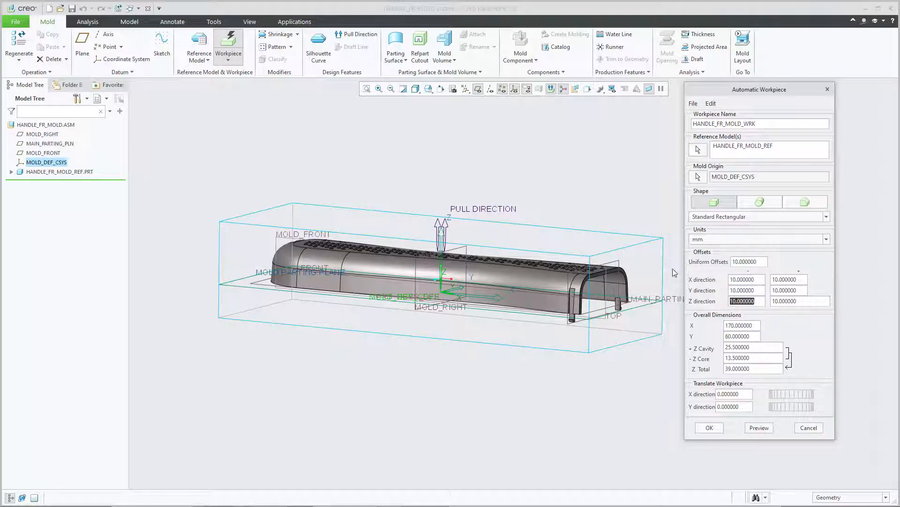
middle_drag(511, 363, 751, 270)
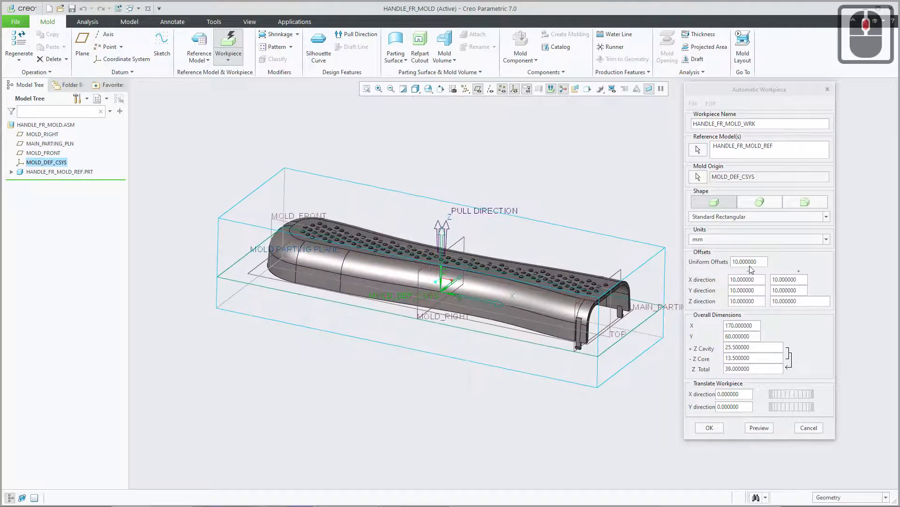
click(762, 262)
double_click(712, 261)
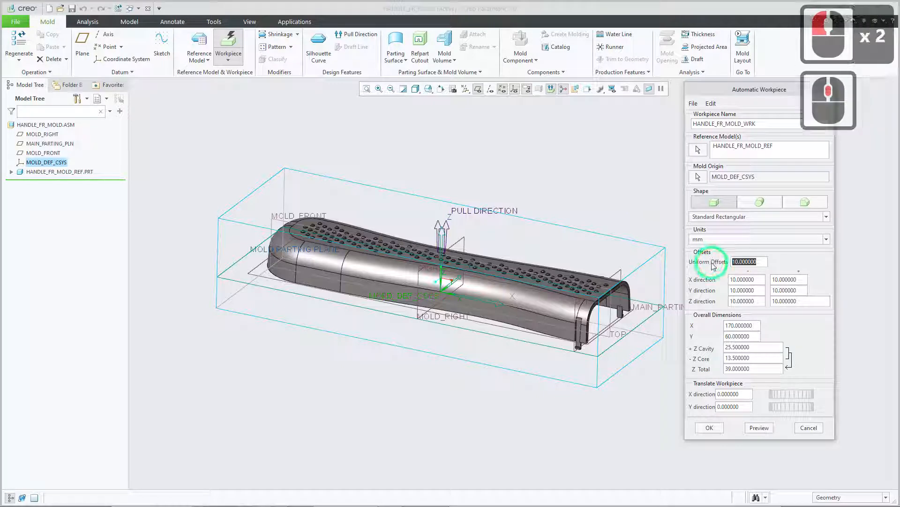
click(715, 428)
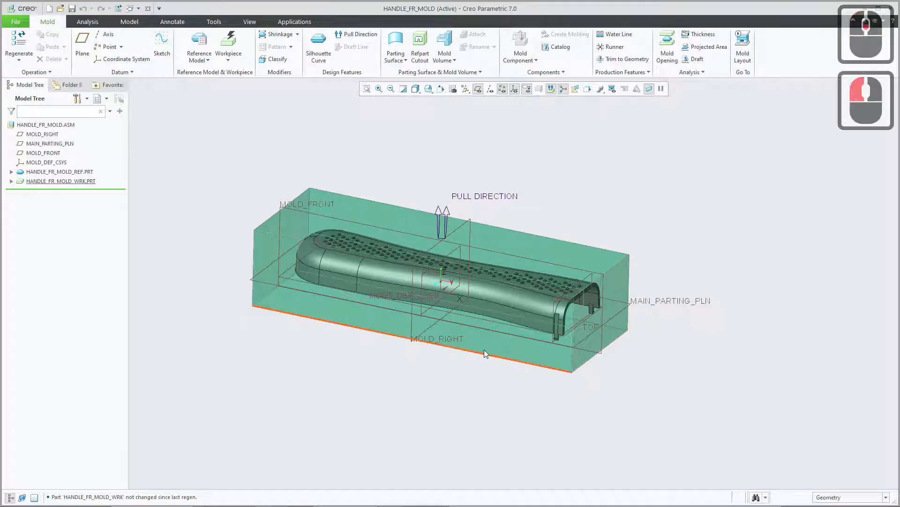
Examine the new workpiece block around the handle and highlight the workpiece part in the model.
scroll(484, 348, down, 2)
shift+middle_drag(486, 332, 503, 351)
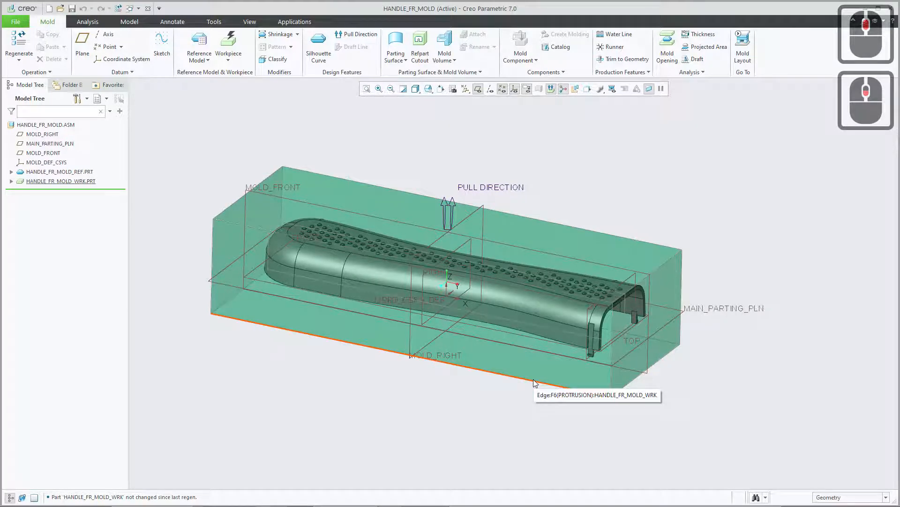
click(56, 183)
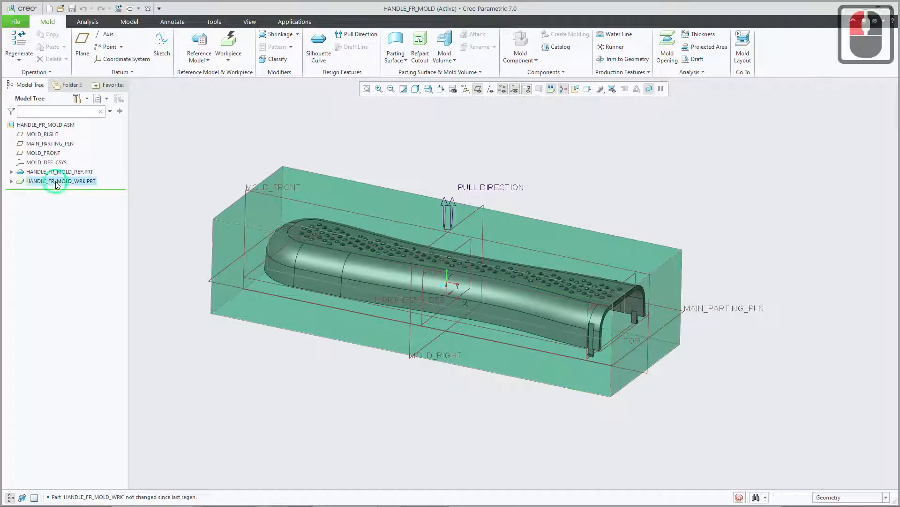
click(189, 202)
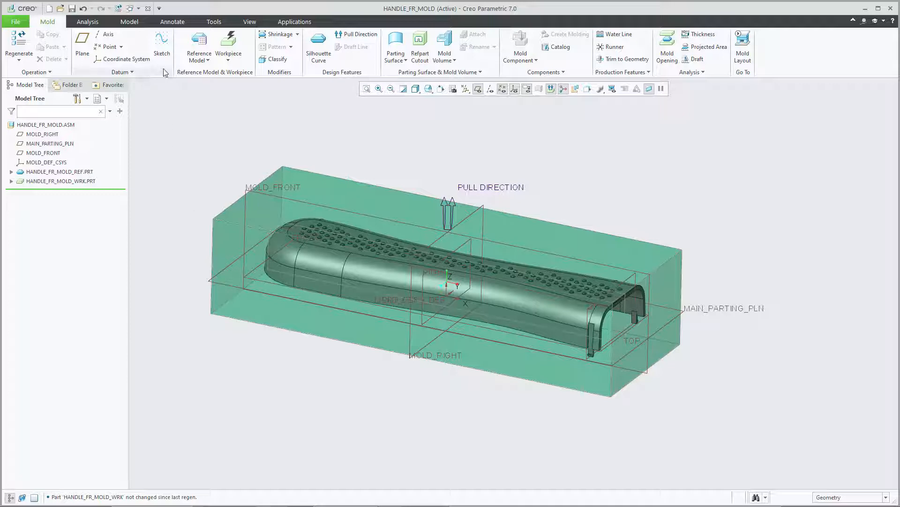
Start a shrinkage by scale on the reference model and set the shrink ratio to 0.01, keeping the 1+S formula.
click(273, 37)
drag(831, 92, 708, 140)
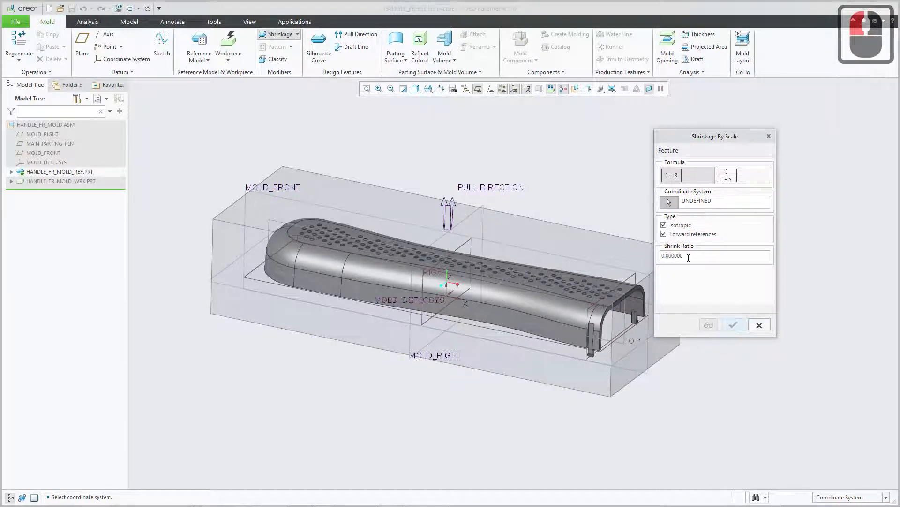
click(695, 254)
drag(696, 254, 649, 257)
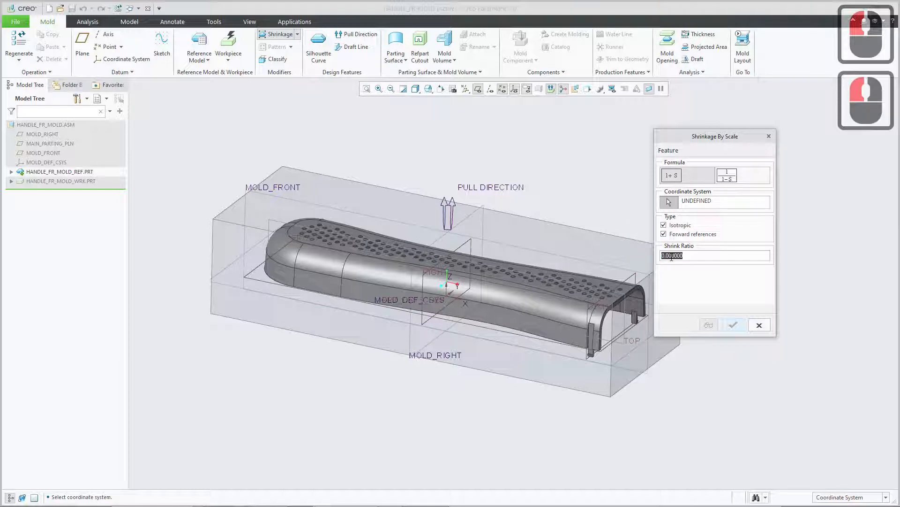
click(669, 255)
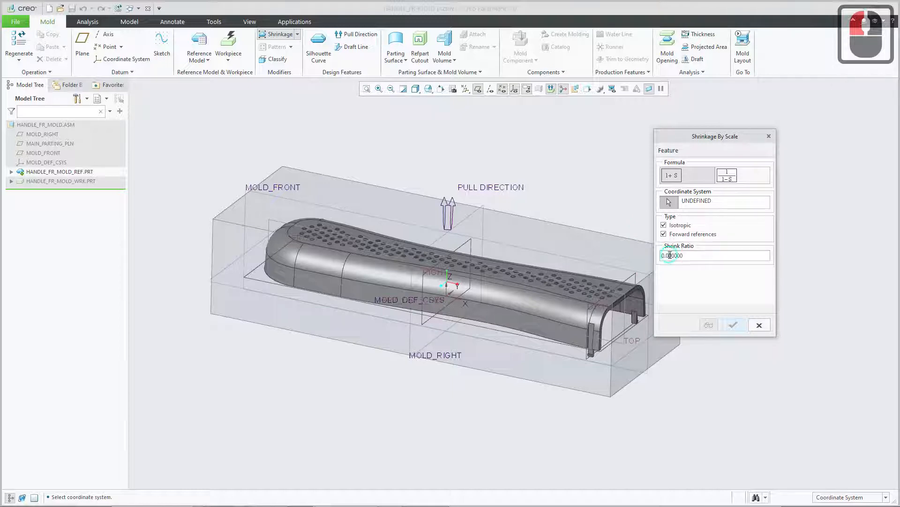
drag(669, 255, 693, 256)
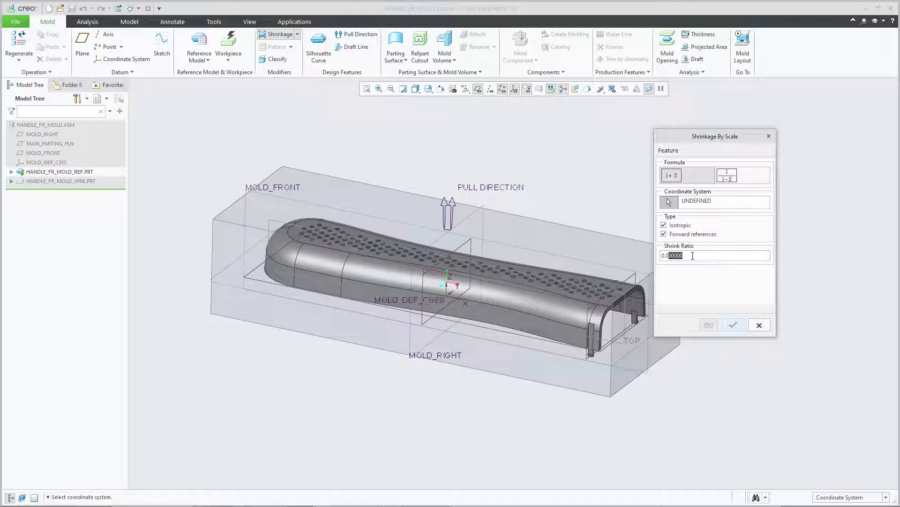
text(1)
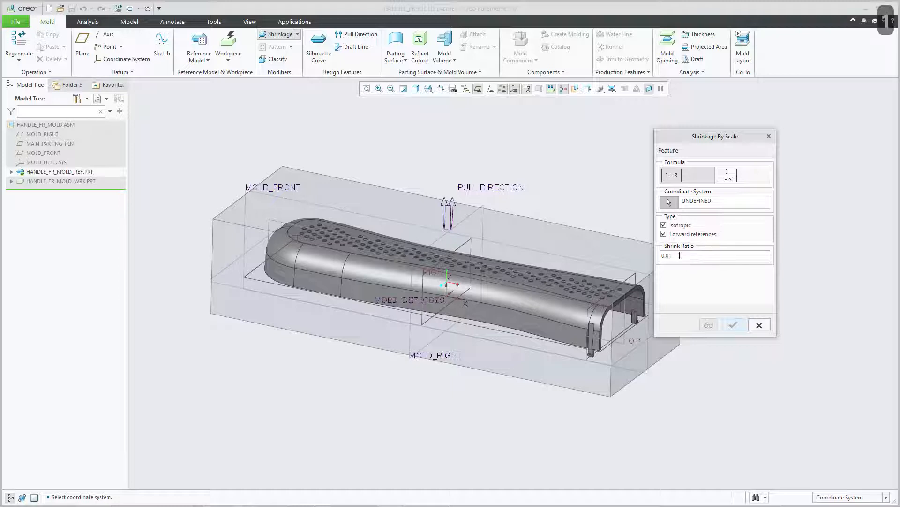
click(680, 256)
double_click(667, 256)
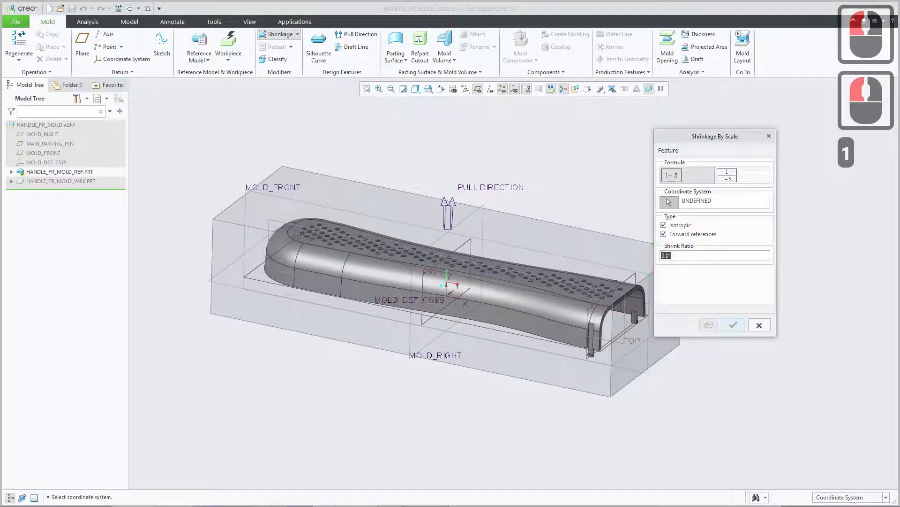
click(676, 255)
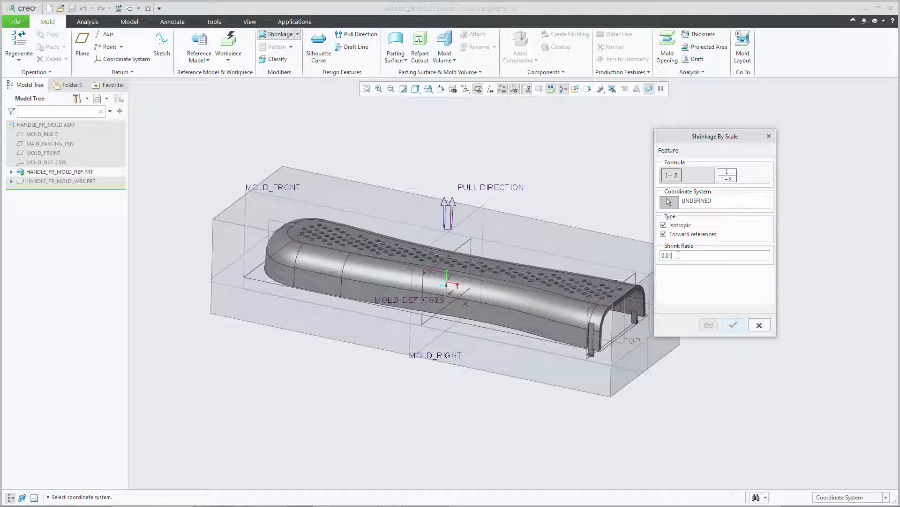
click(676, 255)
Assign PRT_CSYS_DEF from the external inheritance feature of HANDLE_FR_MOLD_REF as the coordinate system for the shrinkage.
click(11, 172)
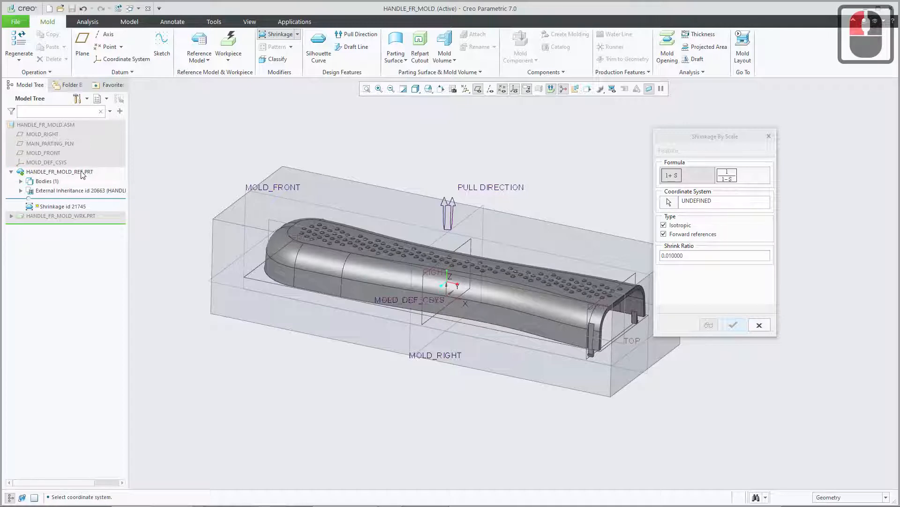
click(21, 191)
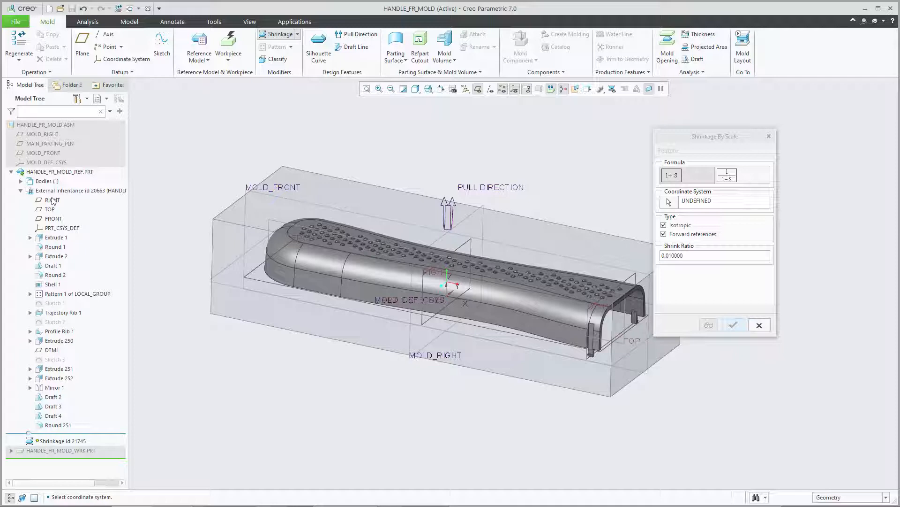
click(60, 231)
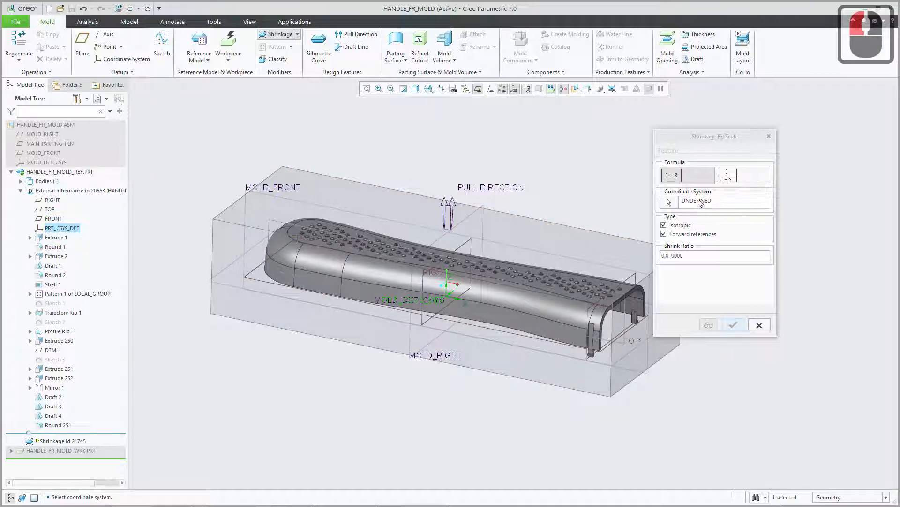
click(669, 203)
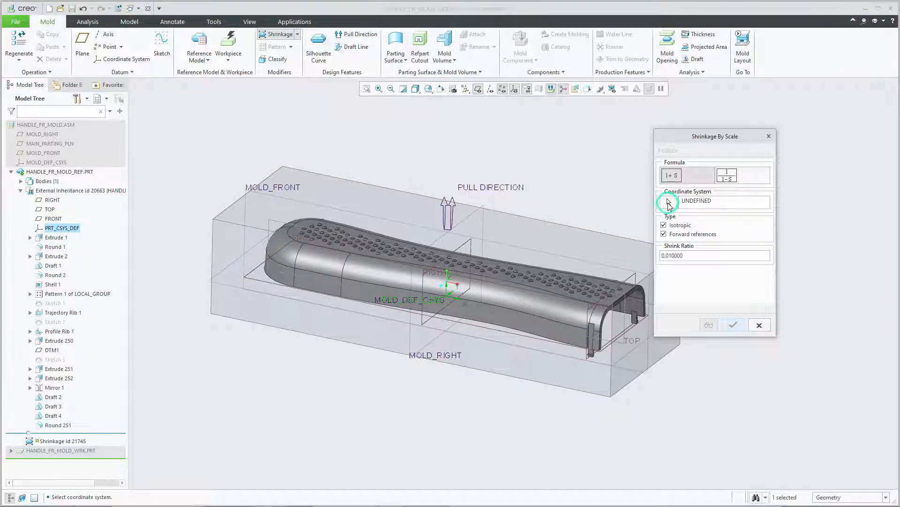
click(51, 228)
middle_click(156, 225)
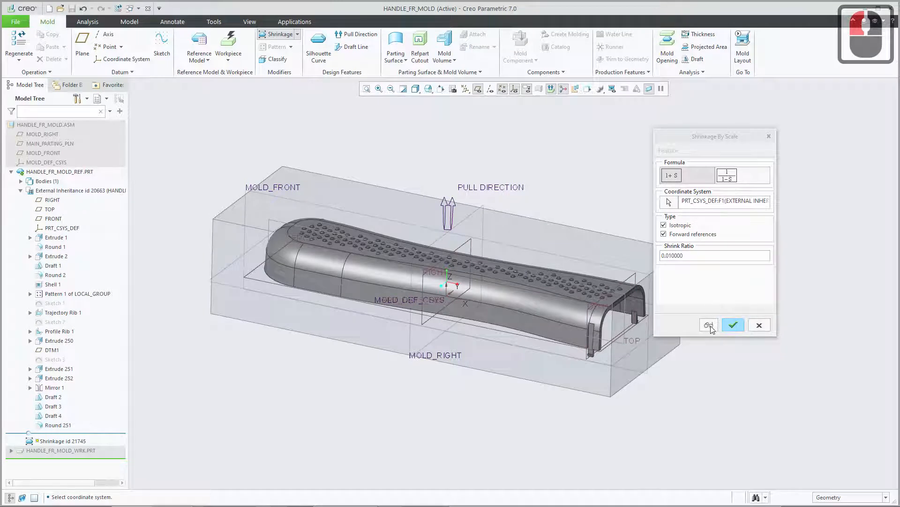
Preview and apply the shrinkage to the reference model, and collapse the reference part's feature list.
drag(699, 140, 710, 124)
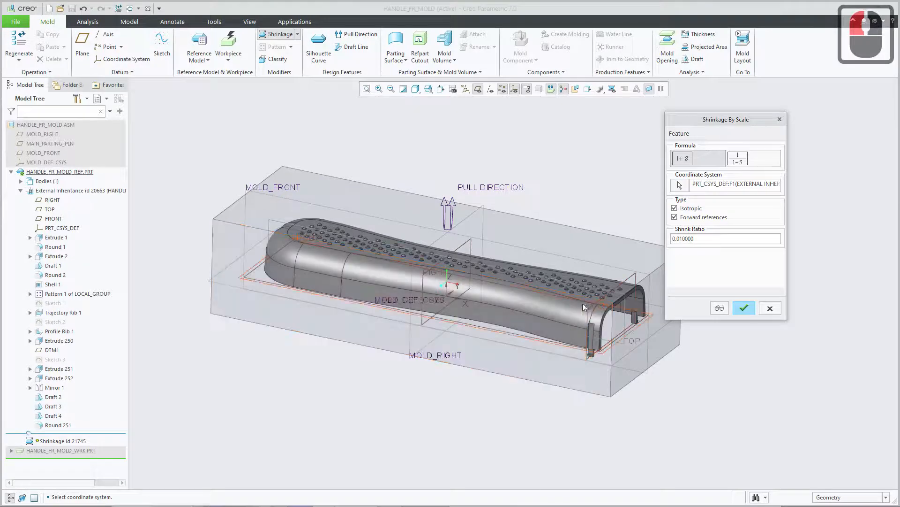
click(720, 308)
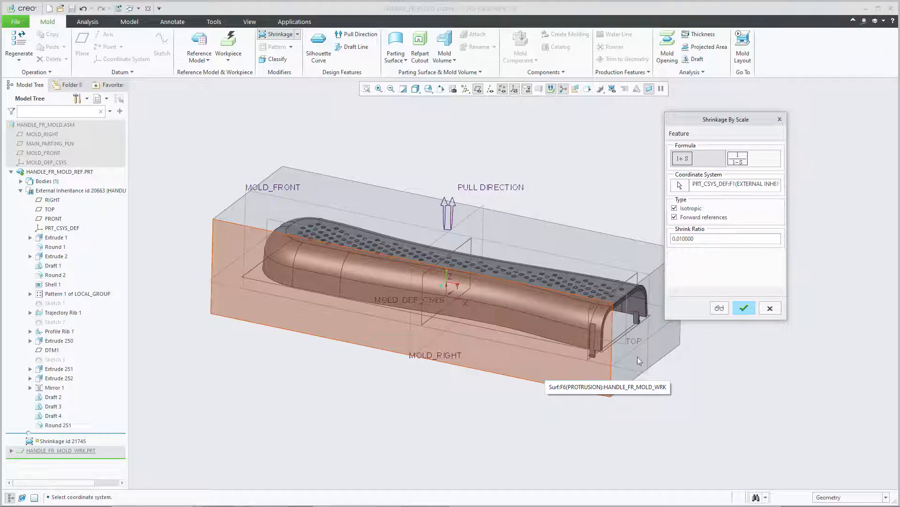
click(746, 309)
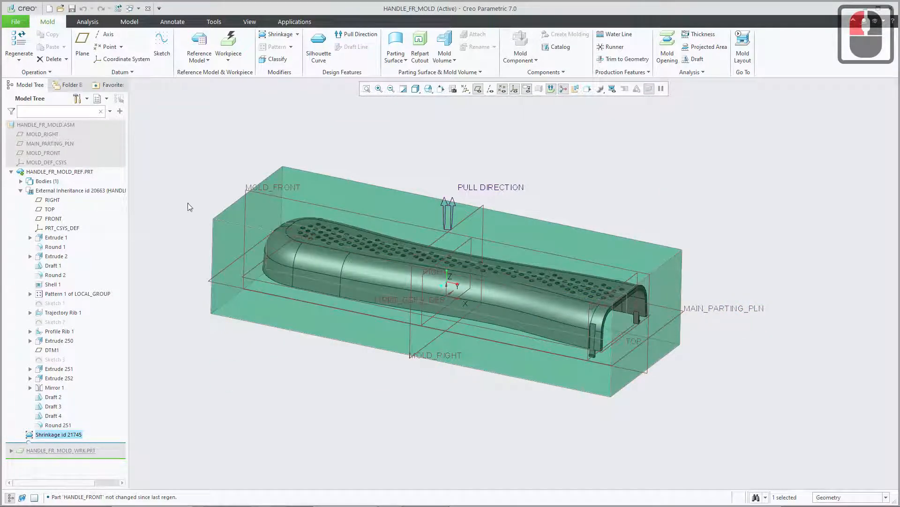
click(21, 190)
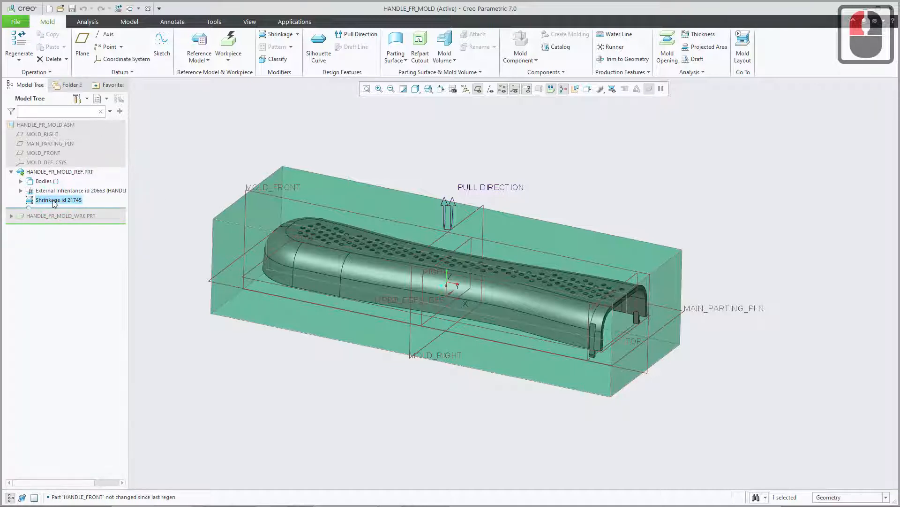
click(11, 172)
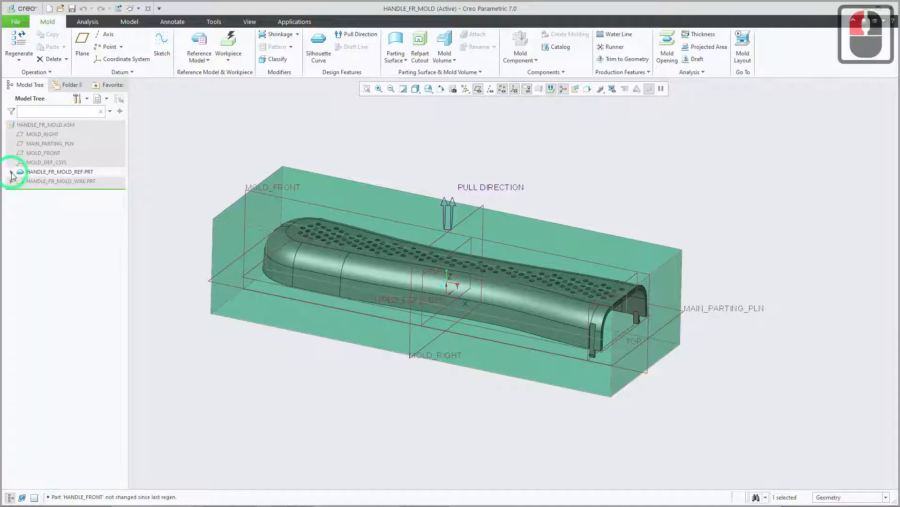
Reopen the definition of the reference part's shrinkage feature, try a shrink ratio of 0.02 and cancel the edit.
click(12, 171)
click(12, 172)
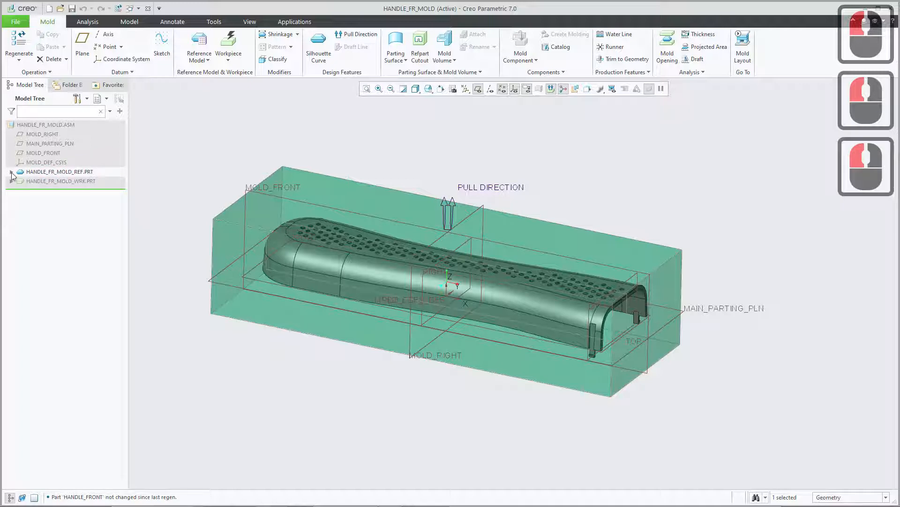
click(12, 172)
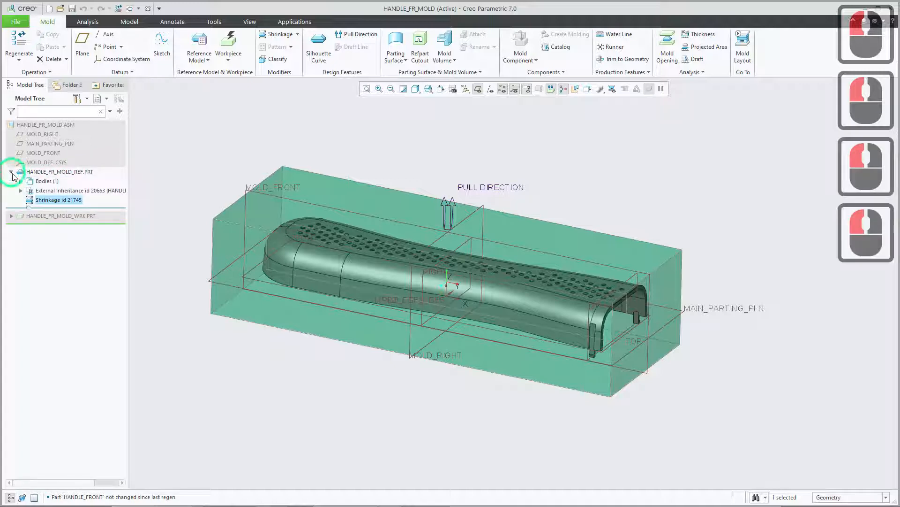
click(46, 191)
click(49, 200)
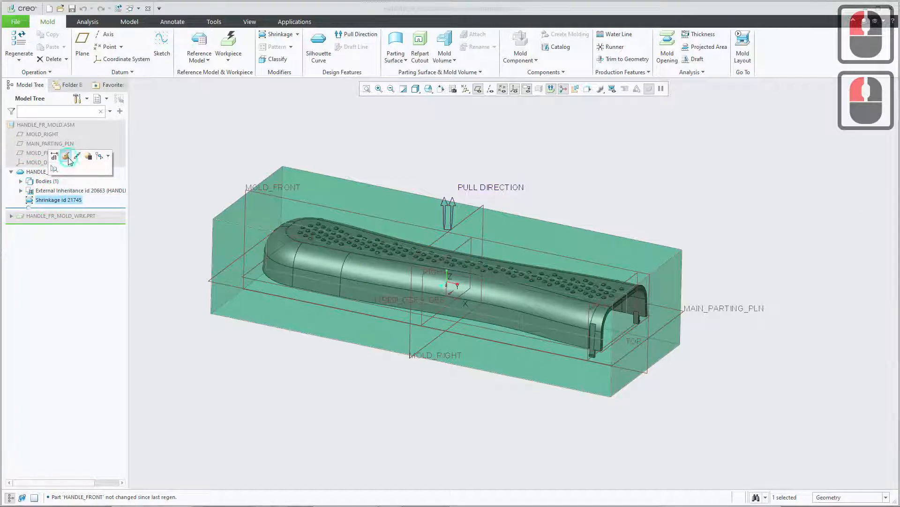
click(68, 157)
drag(822, 86, 713, 133)
click(682, 247)
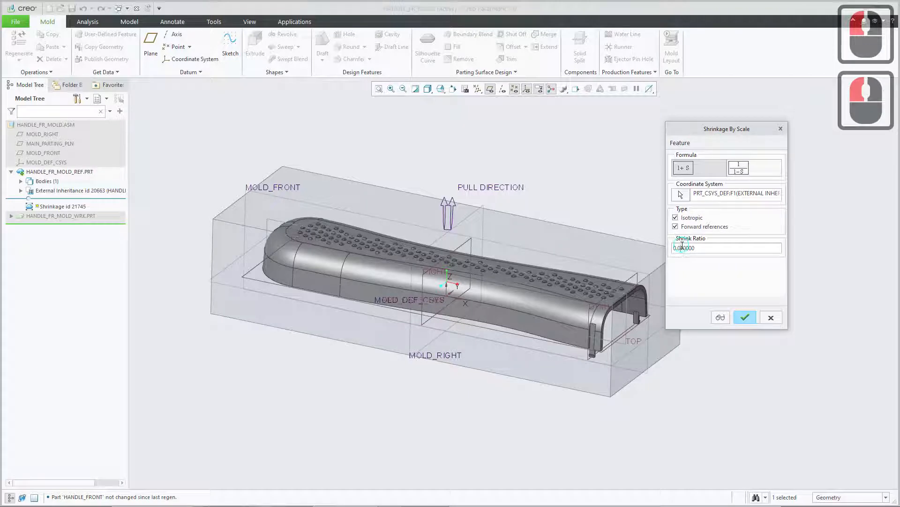
key(Delete)
text(2)
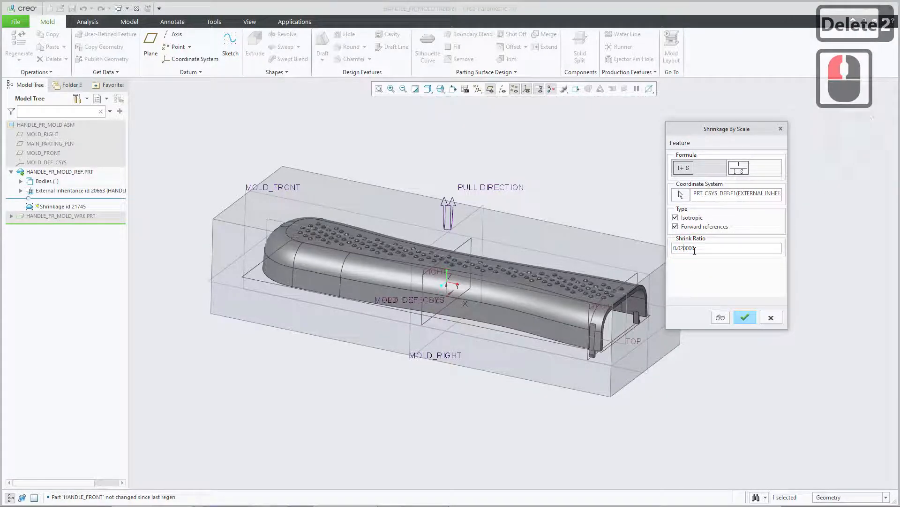
click(771, 317)
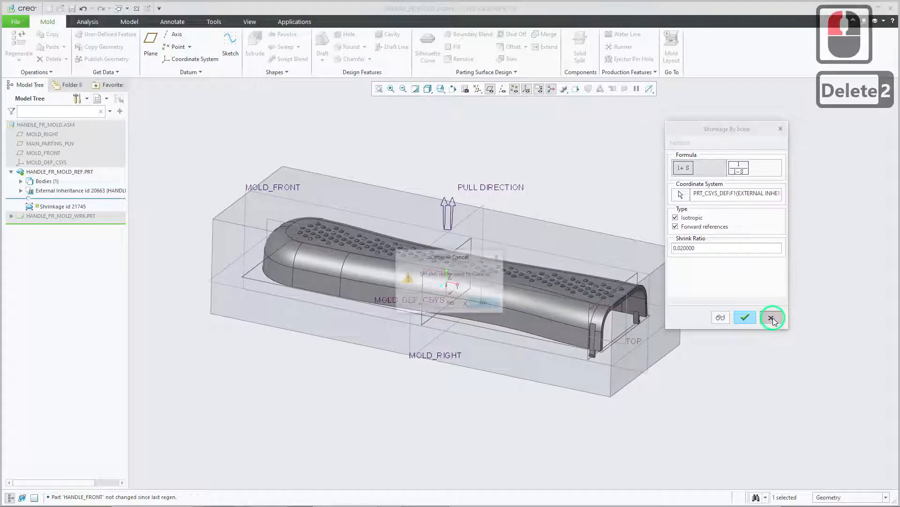
click(451, 303)
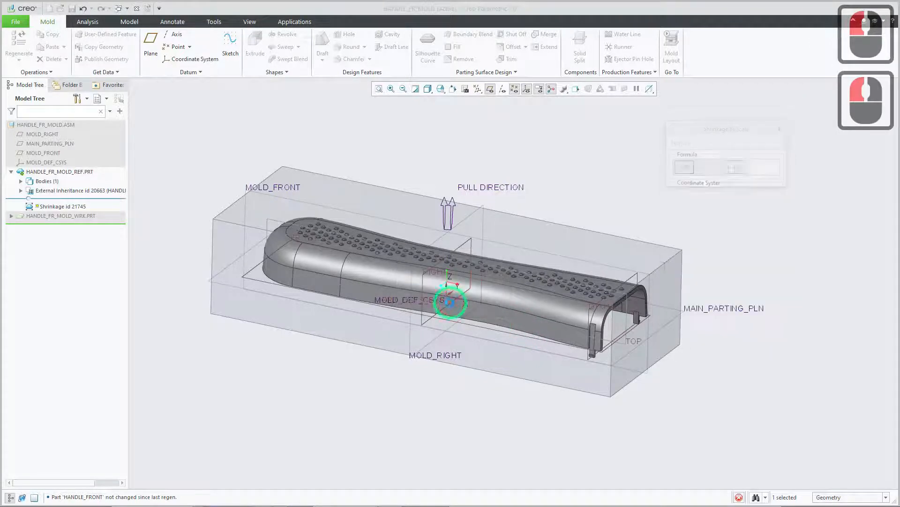
click(11, 172)
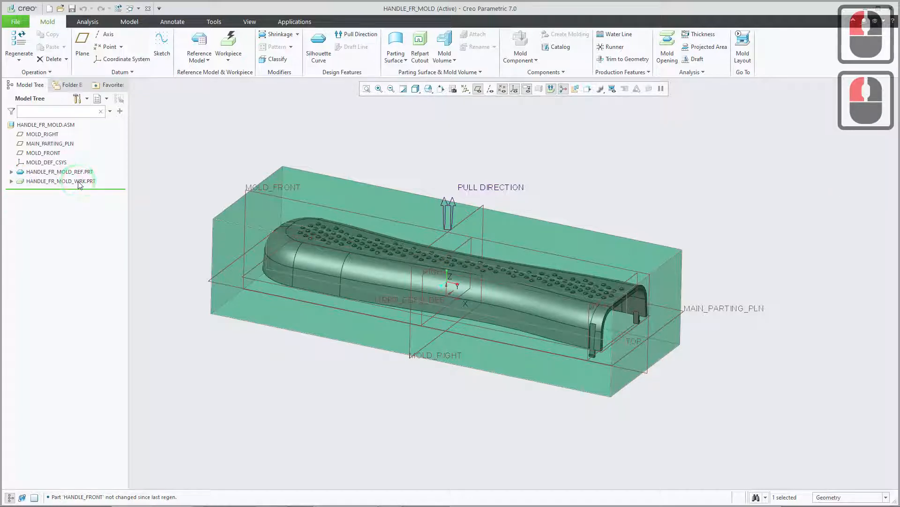
Switch to the browser, review Creo Mold Creation3.pdf up to the silhouette curve instructions on page 5, and return to Creo.
click(96, 506)
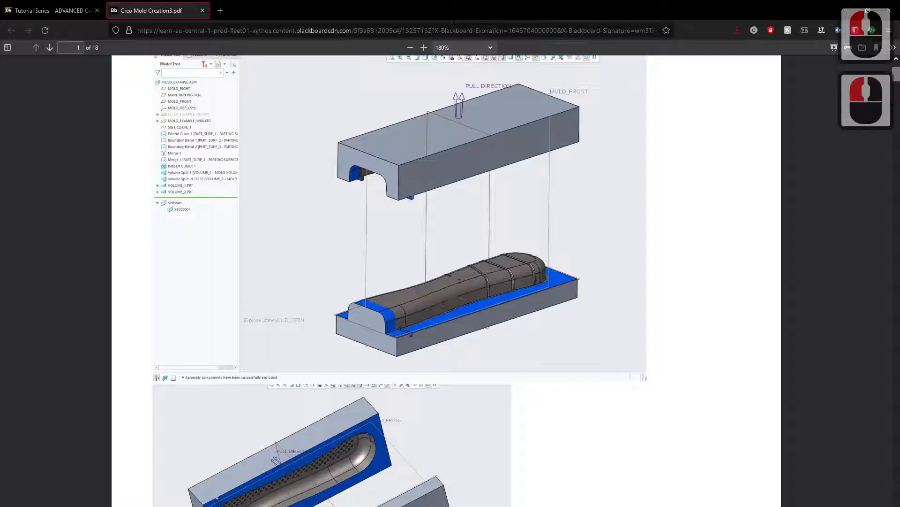
scroll(164, 380, down, 12)
scroll(165, 380, down, 20)
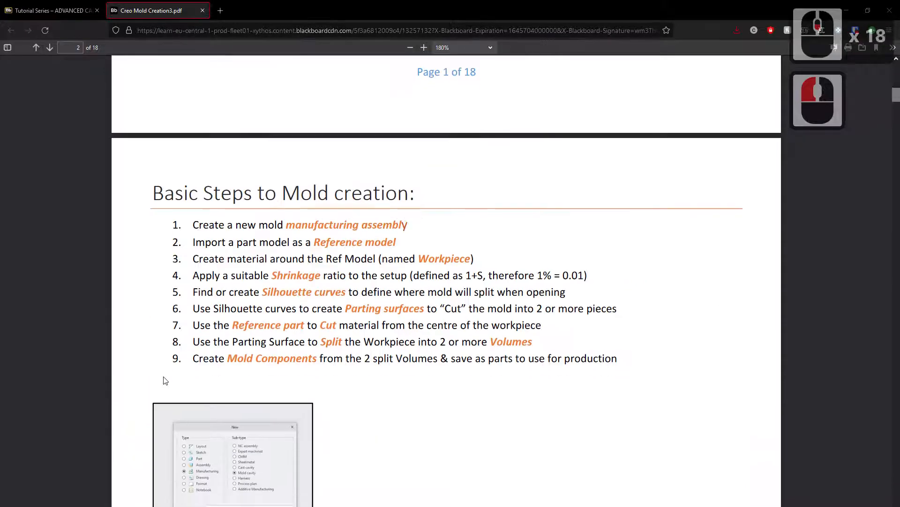
scroll(176, 361, down, 7)
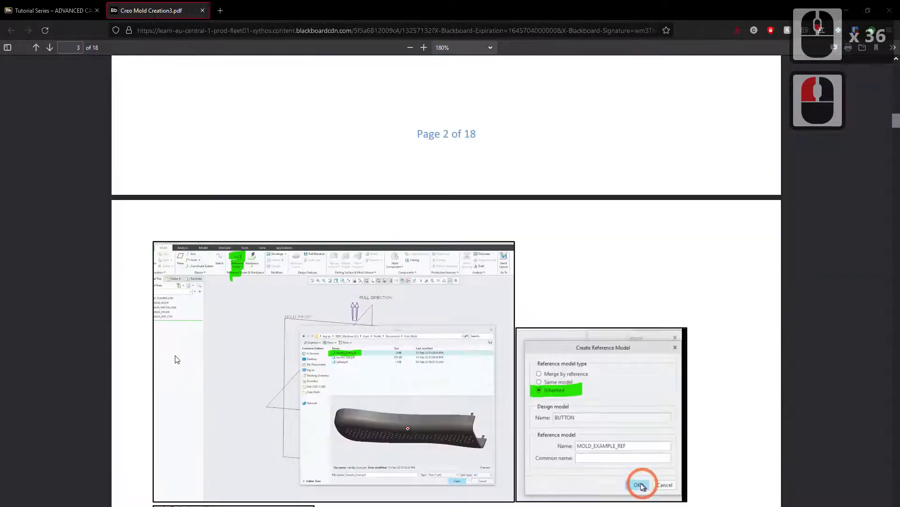
scroll(397, 270, down, 17)
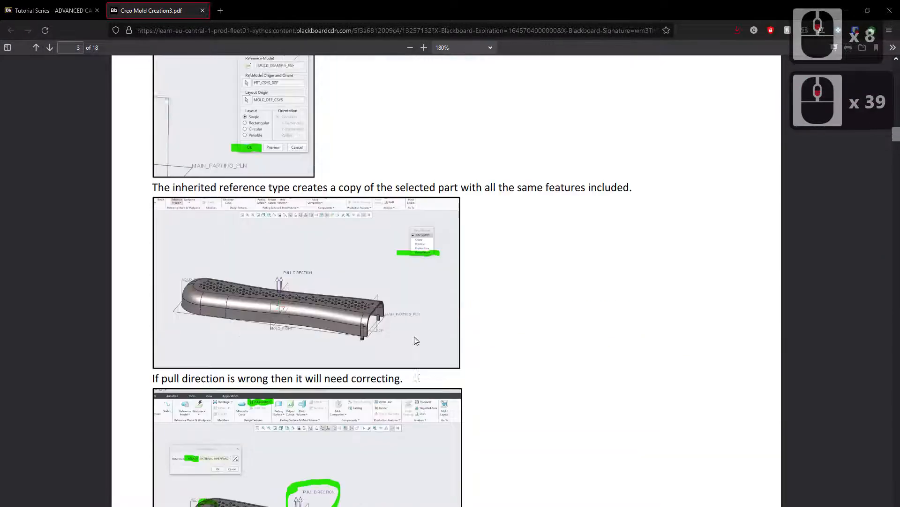
scroll(420, 353, down, 5)
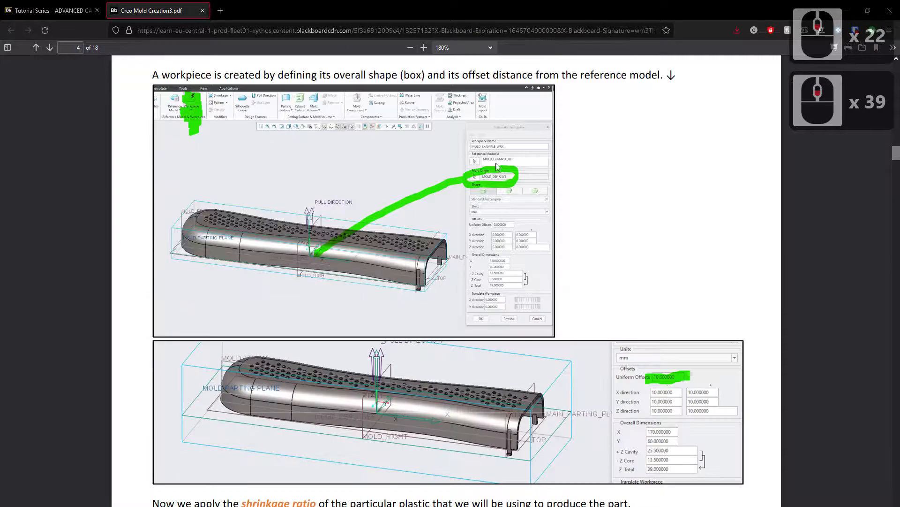
scroll(459, 221, down, 11)
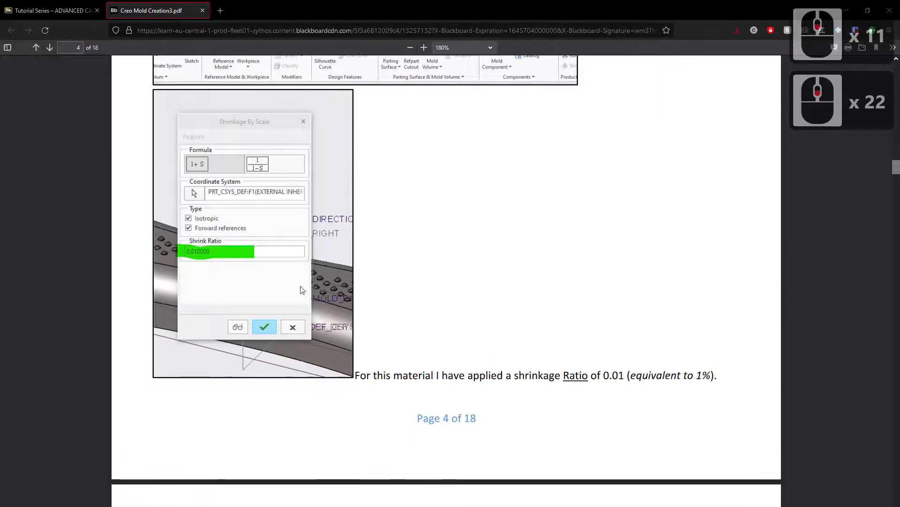
scroll(324, 307, down, 7)
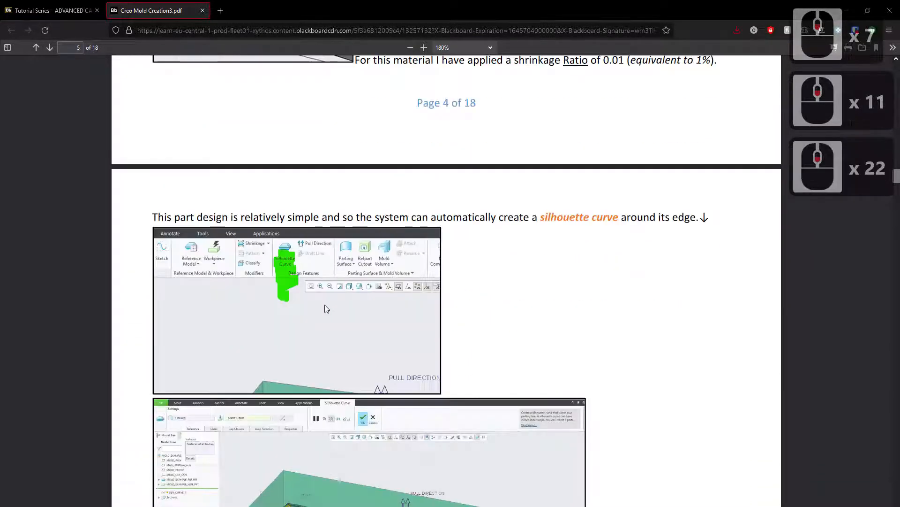
scroll(327, 308, down, 3)
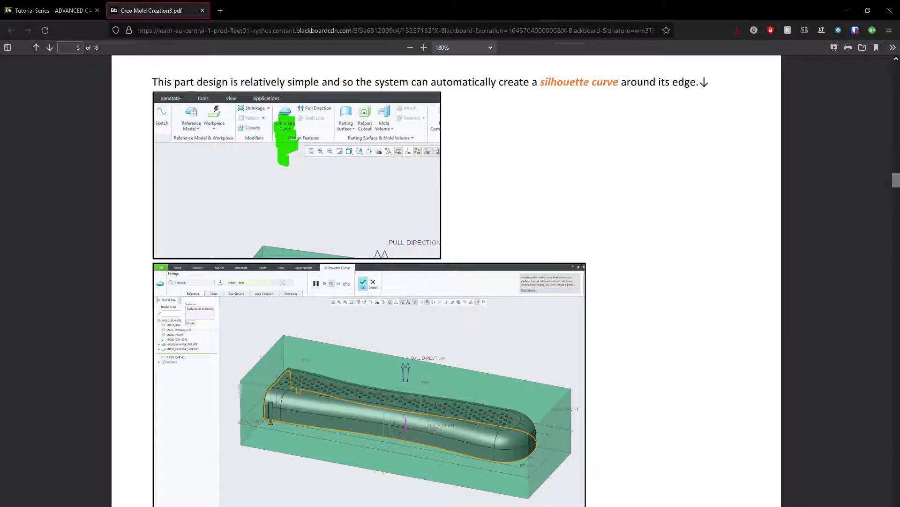
key(super)
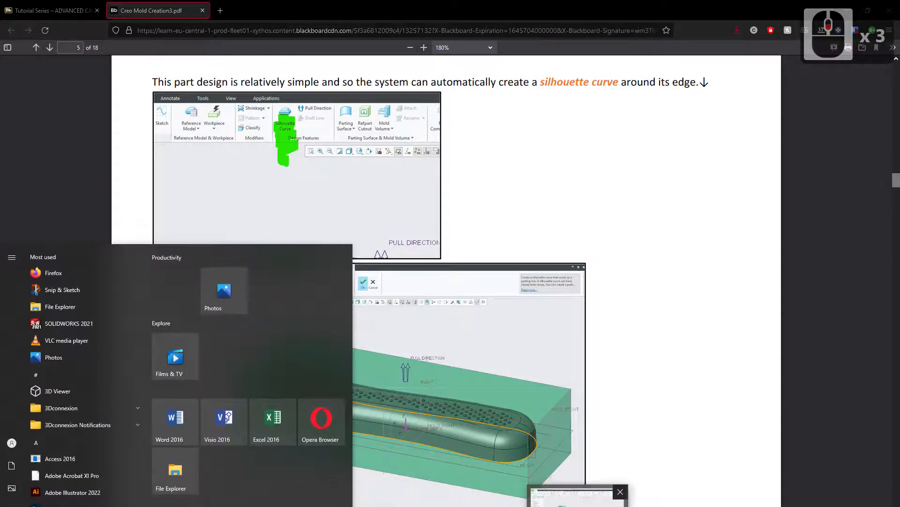
click(568, 505)
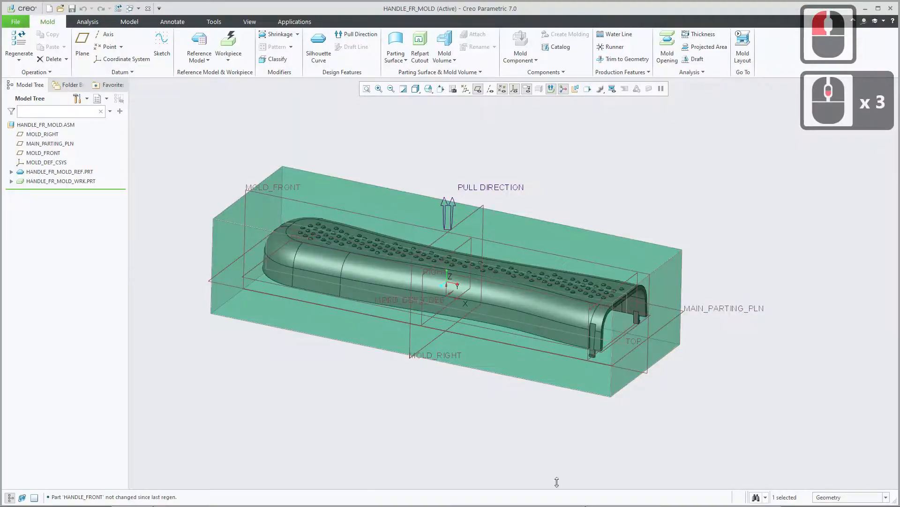
Orient the mold assembly to the saved TOP view and examine the handle's outline and clip notch along the pull direction.
click(440, 89)
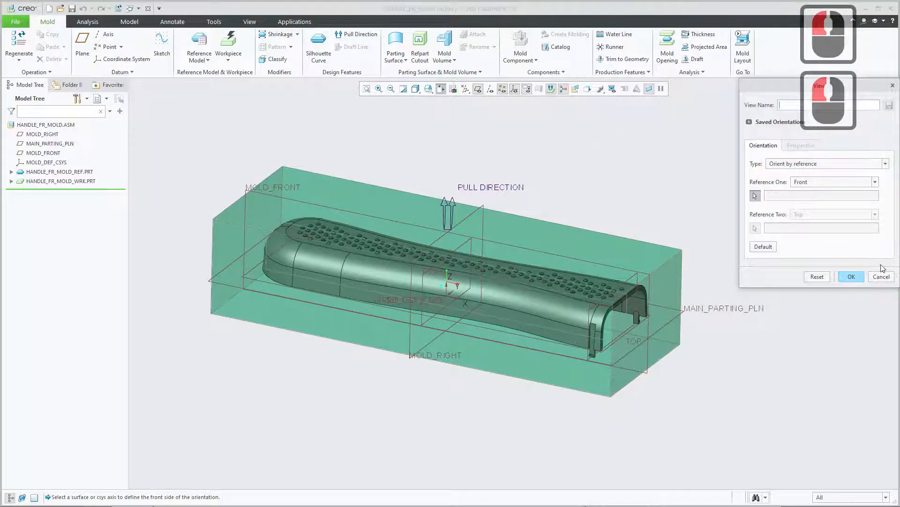
click(886, 277)
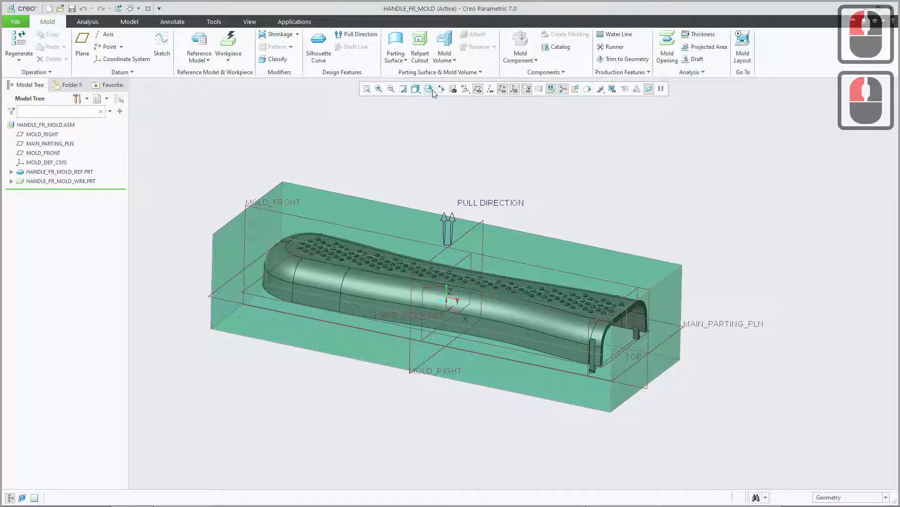
click(429, 90)
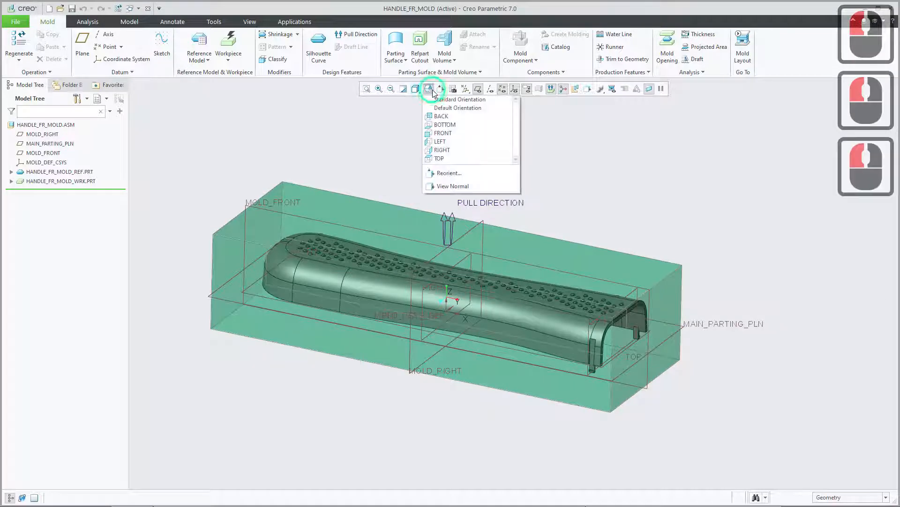
click(450, 158)
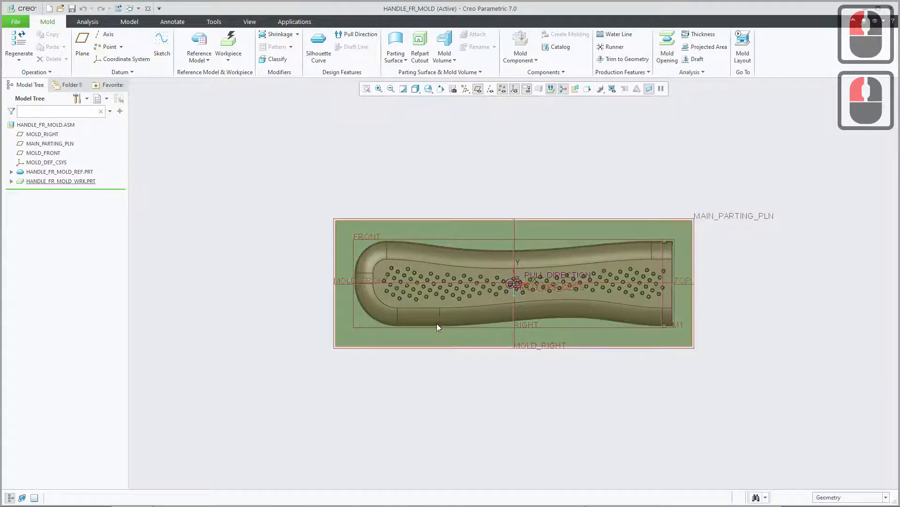
scroll(641, 264, down, 2)
scroll(640, 264, down, 13)
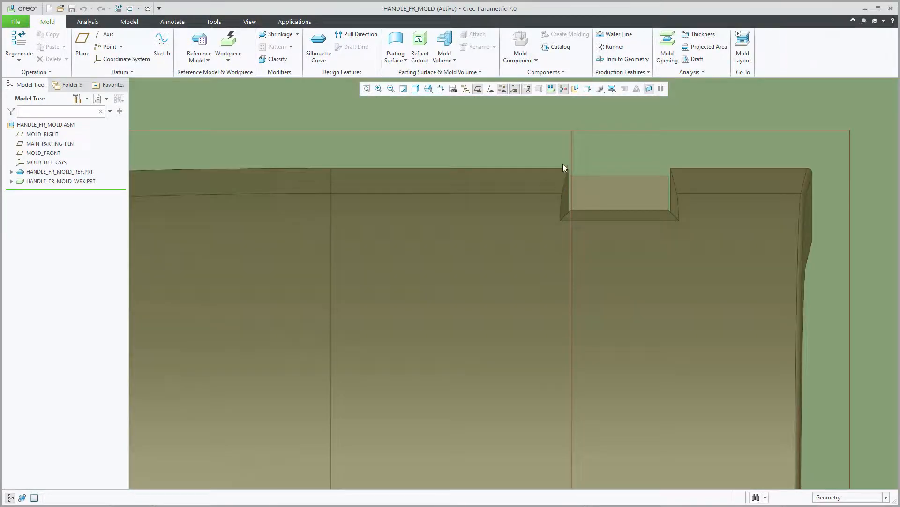
scroll(496, 227, up, 15)
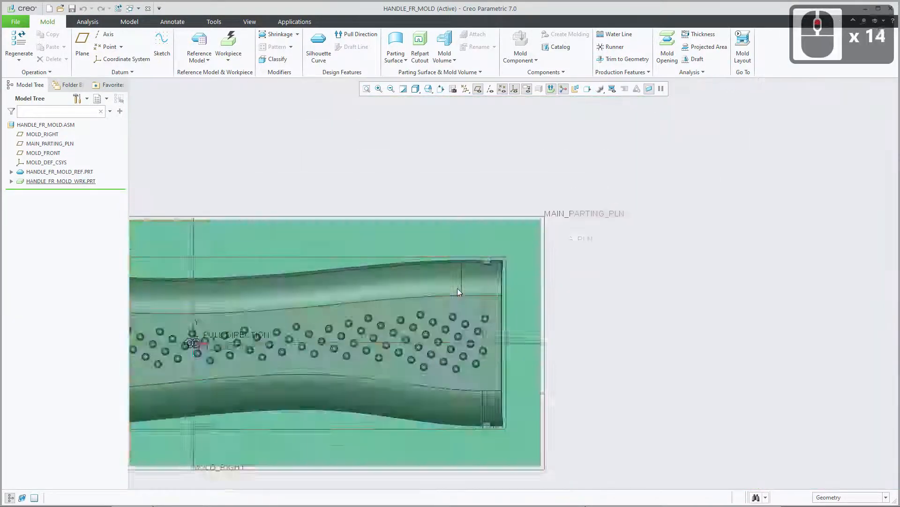
shift+middle_drag(388, 305, 561, 288)
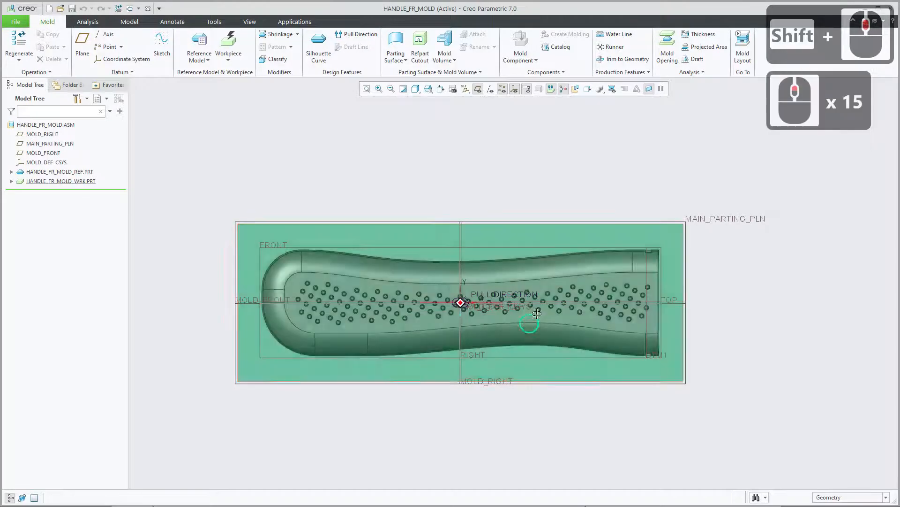
middle_drag(529, 325, 520, 261)
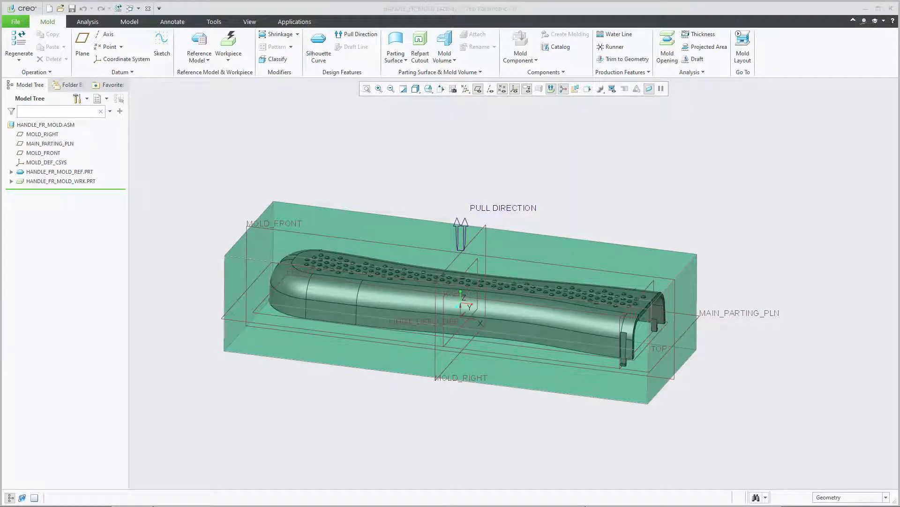
Start a silhouette curve on the reference model and examine its previewed path around the clip at the open end.
click(315, 55)
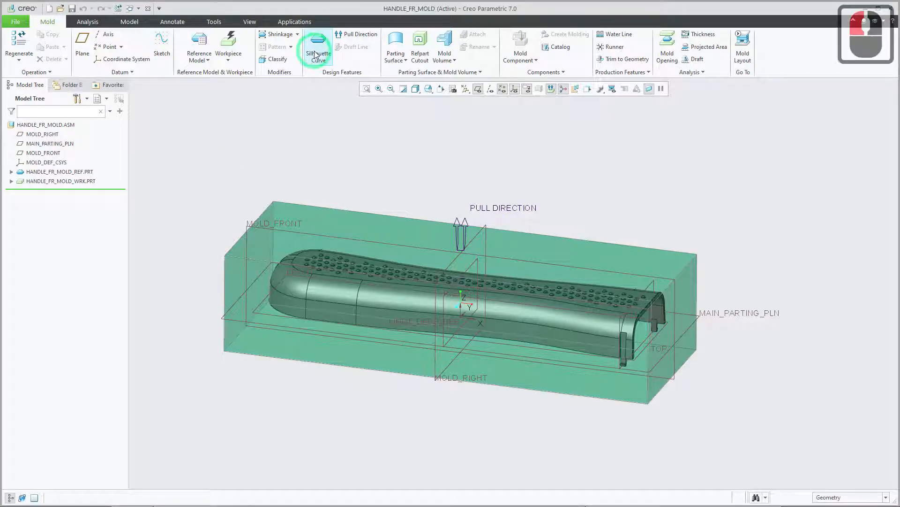
click(322, 47)
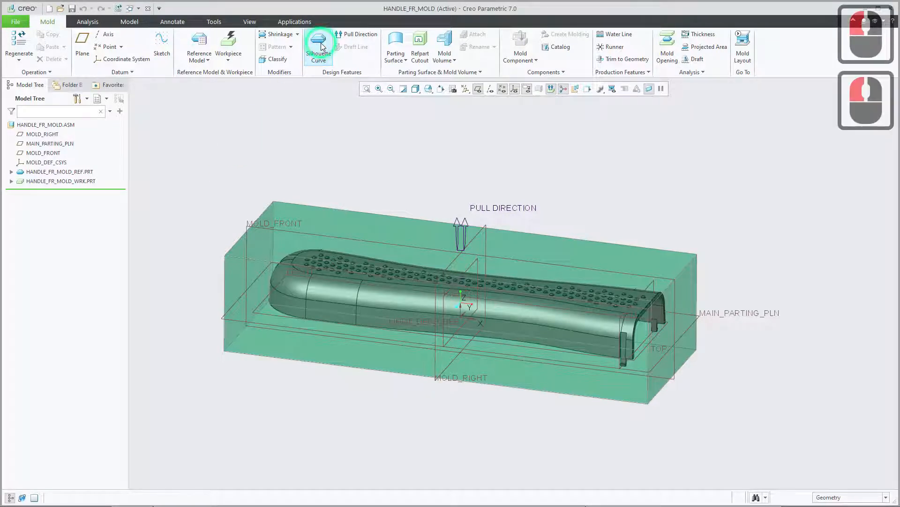
scroll(655, 357, down, 11)
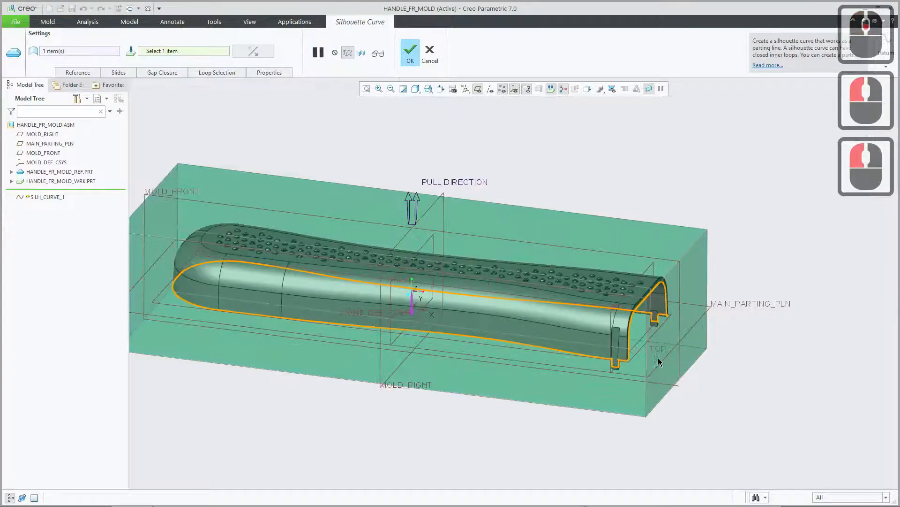
scroll(601, 372, down, 10)
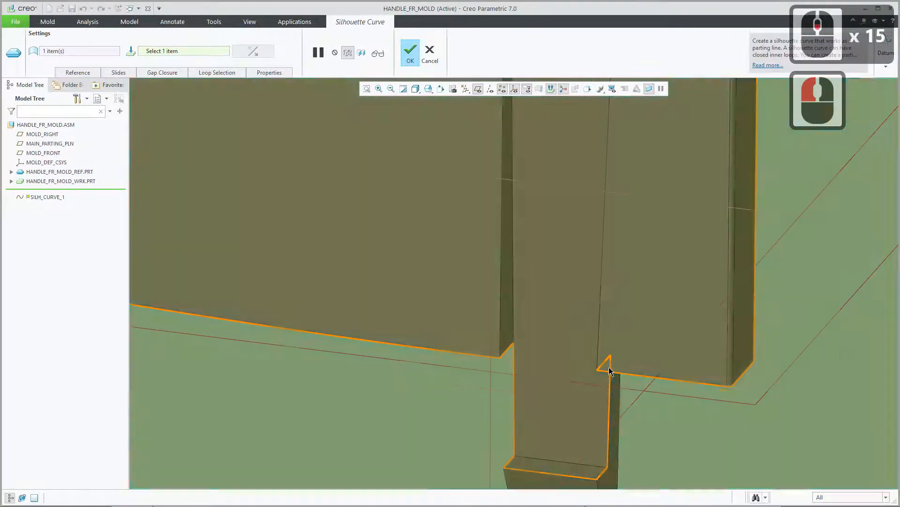
scroll(594, 403, up, 4)
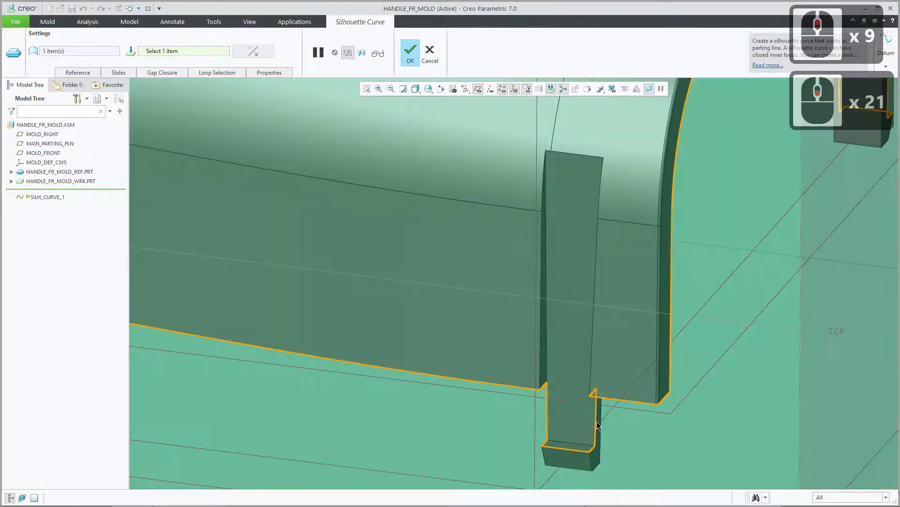
scroll(599, 467, down, 8)
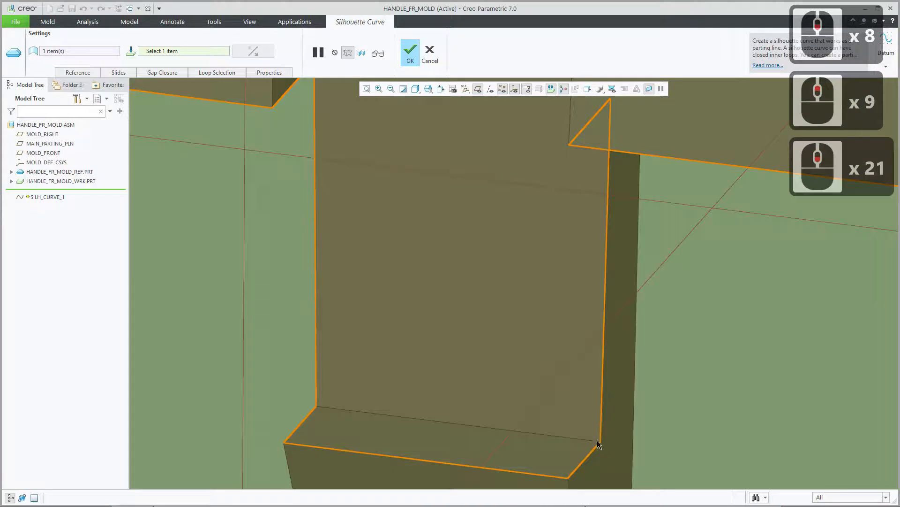
scroll(424, 277, up, 8)
scroll(475, 290, down, 4)
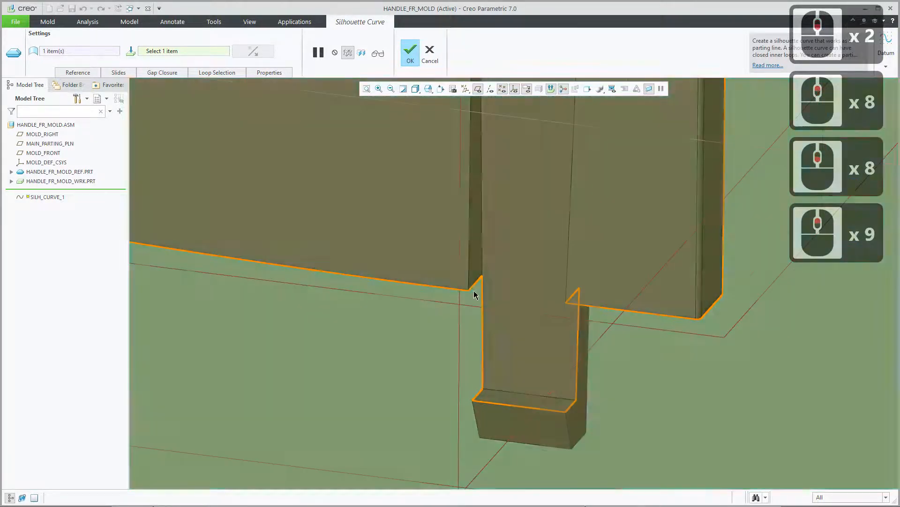
Hide the spin center, check the previewed loop from the handle's other side, and create the silhouette curve.
middle_drag(472, 283, 484, 153)
click(564, 89)
middle_drag(604, 281, 738, 273)
scroll(666, 217, up, 20)
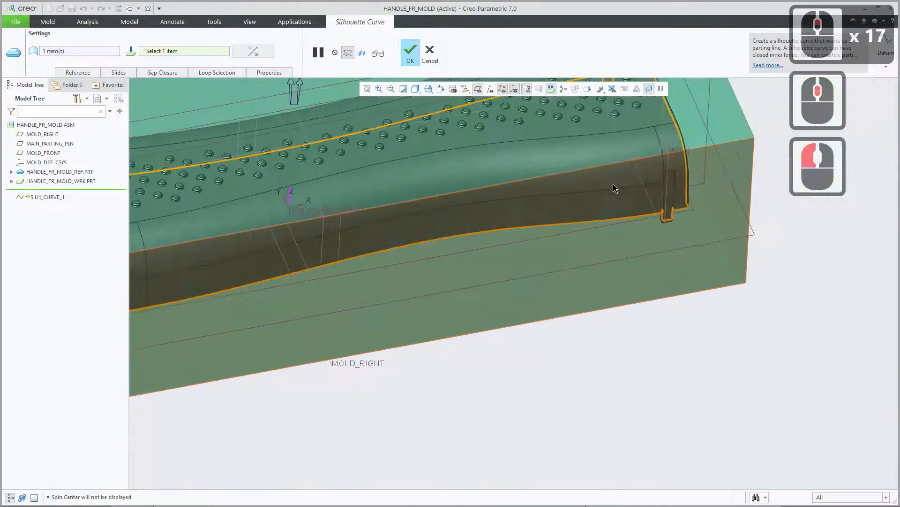
shift+middle_drag(455, 209, 489, 294)
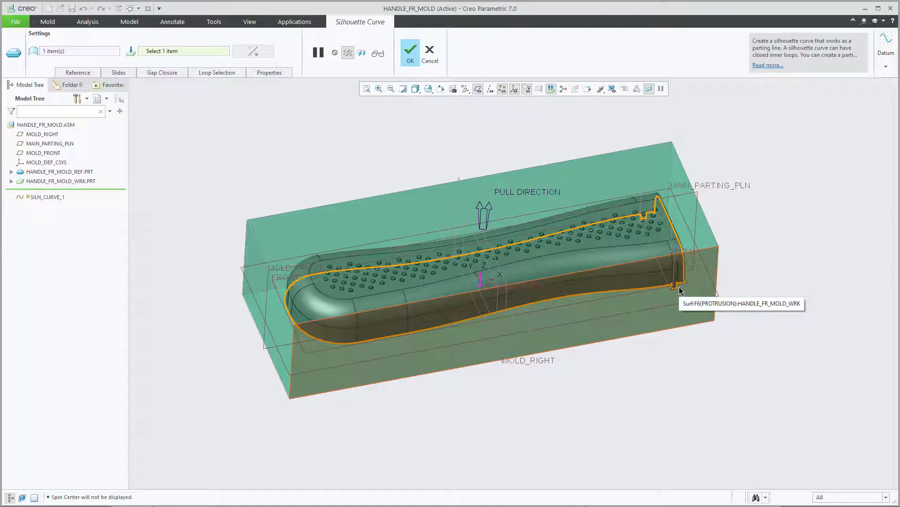
scroll(651, 296, down, 6)
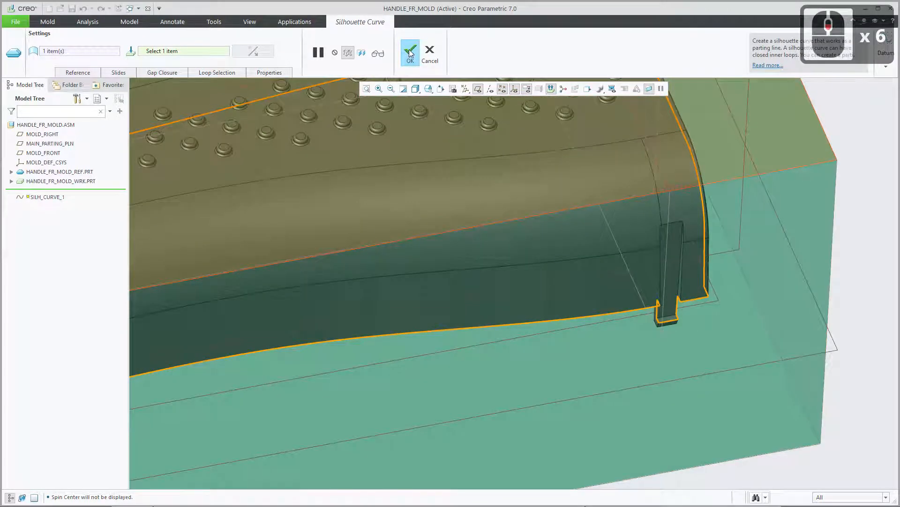
click(411, 53)
scroll(697, 361, up, 5)
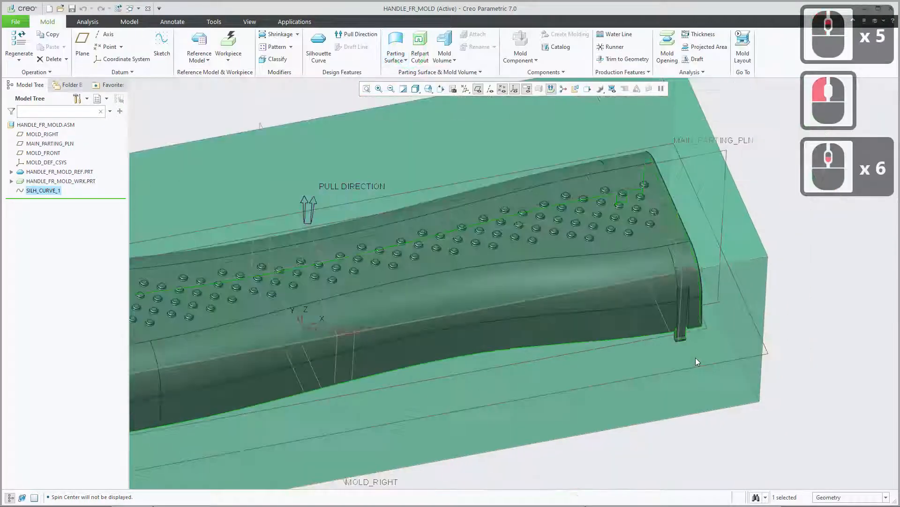
scroll(697, 361, up, 3)
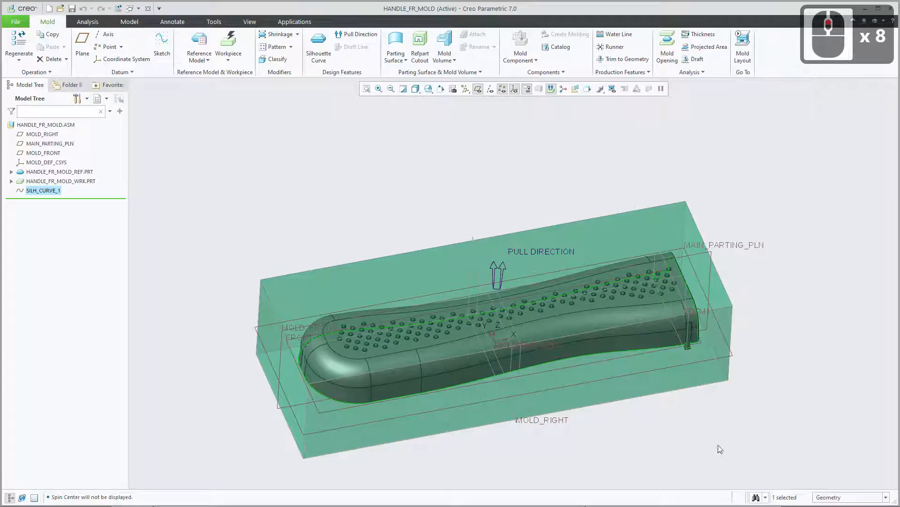
click(809, 259)
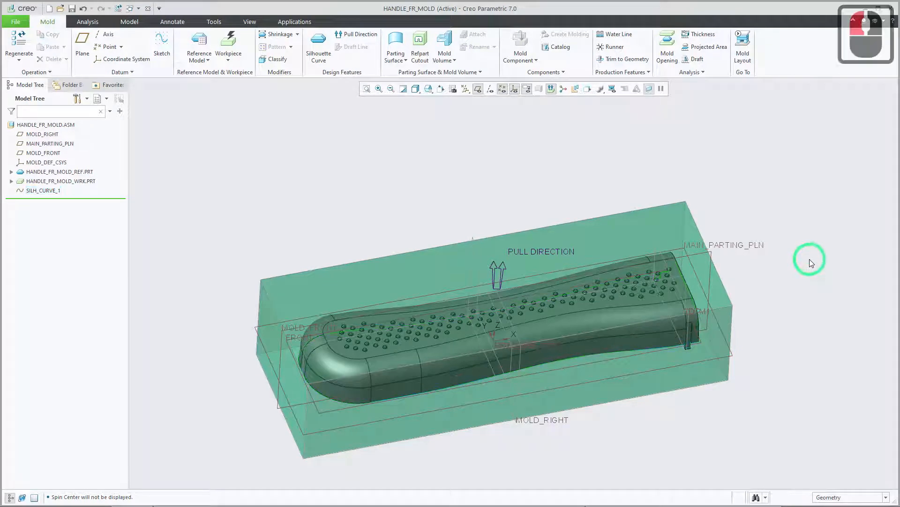
Inspect the finished silhouette curve around the clip, and highlight SILH_CURVE_1 to see its path along the whole handle.
scroll(735, 389, up, 9)
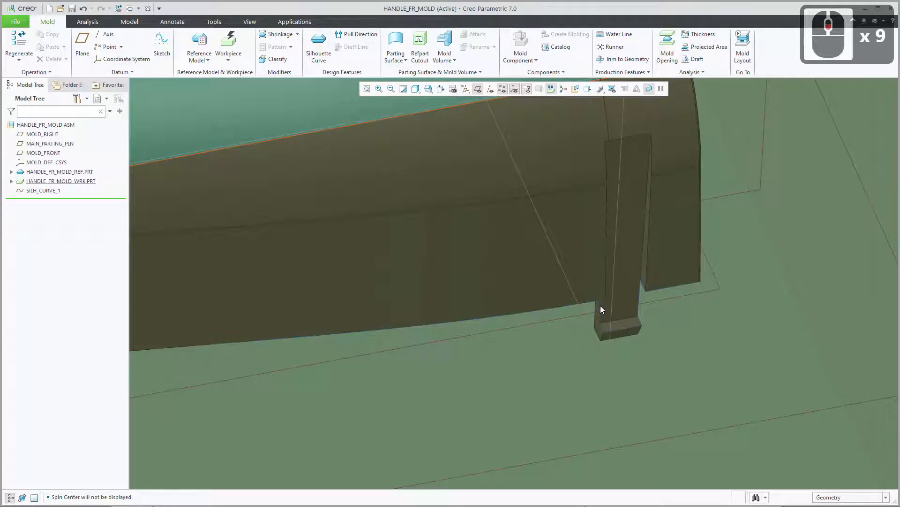
scroll(508, 325, down, 15)
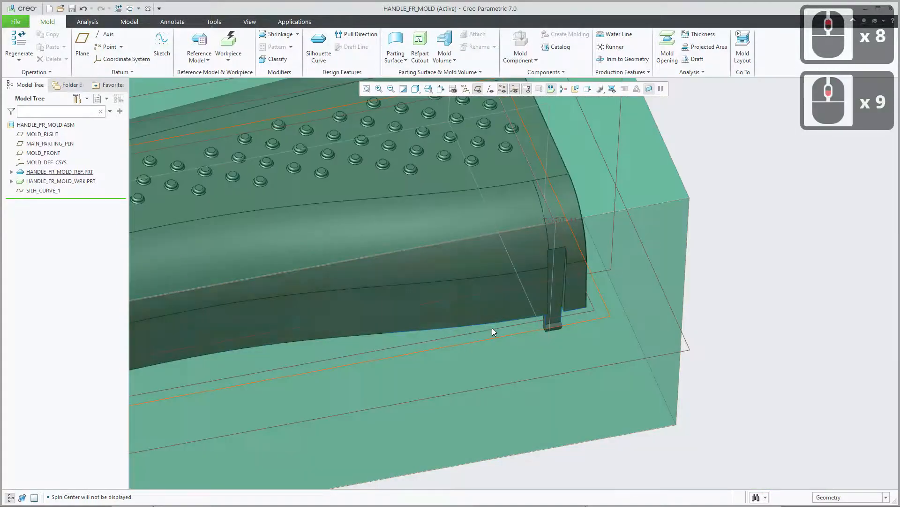
shift+middle_drag(460, 311, 553, 281)
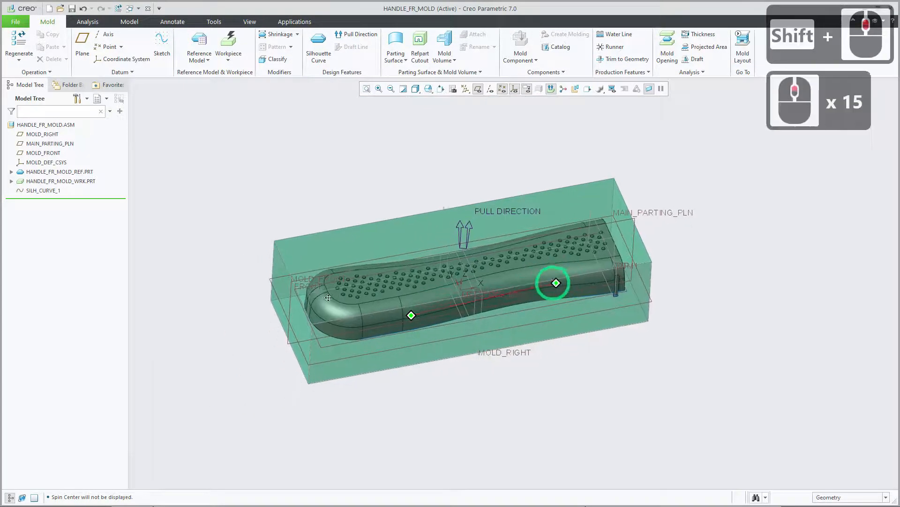
click(45, 191)
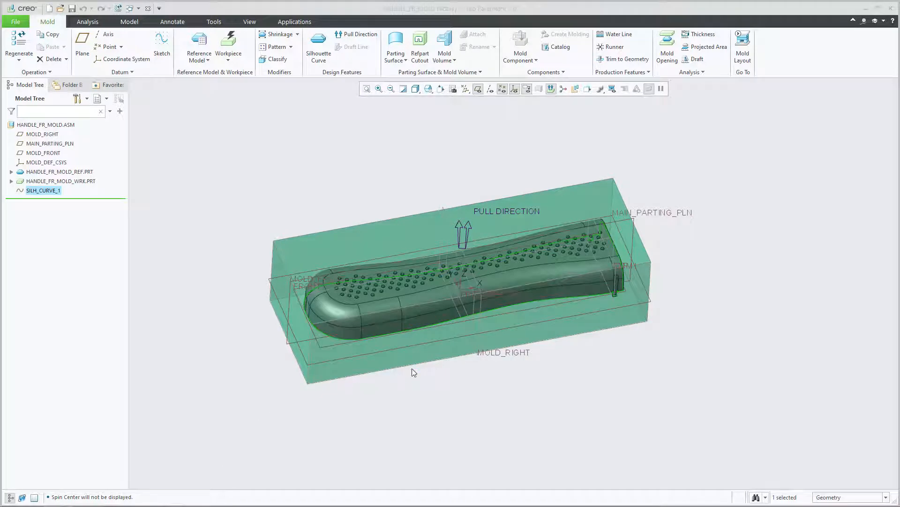
middle_drag(451, 362, 375, 369)
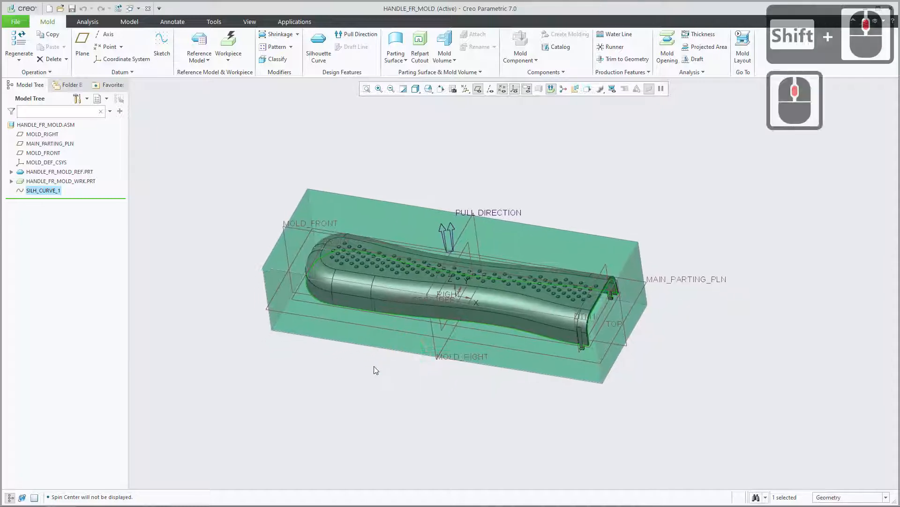
click(452, 401)
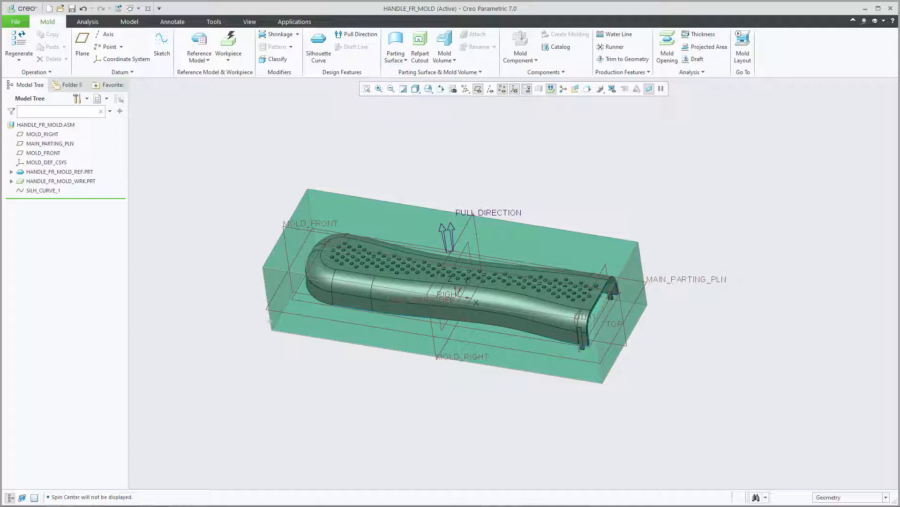
Switch to the browser, review the Extend Curve parting surface instructions on page 6 of Creo Mold Creation3.pdf, and return to Creo.
mouse_move(168, 506)
mouse_move(217, 498)
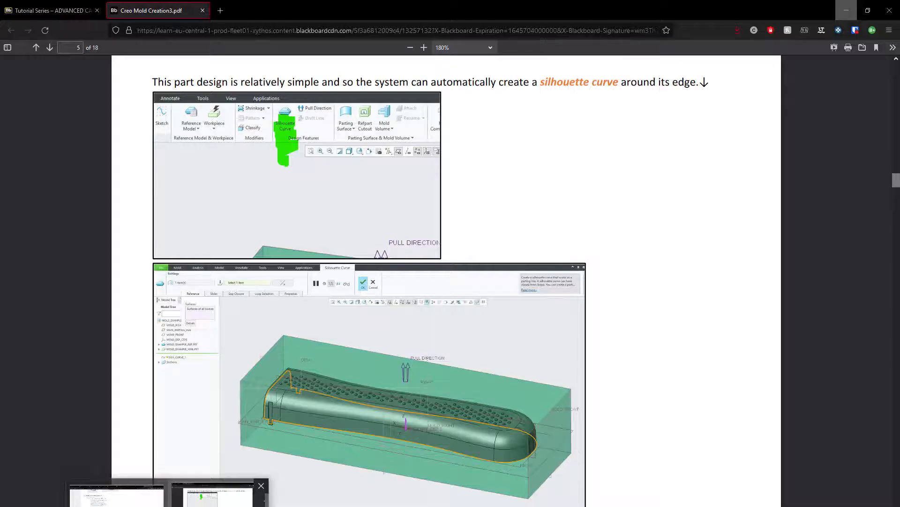
click(392, 391)
scroll(405, 383, down, 20)
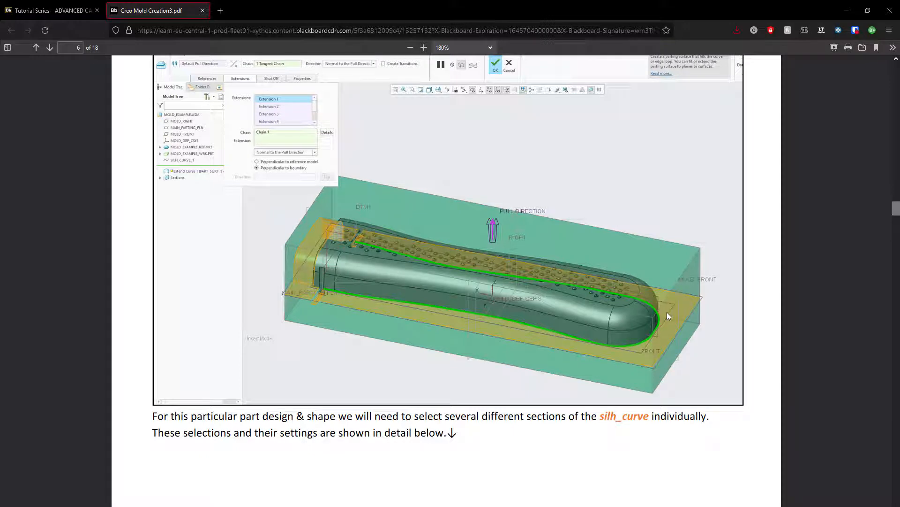
scroll(324, 280, down, 1)
scroll(325, 280, up, 3)
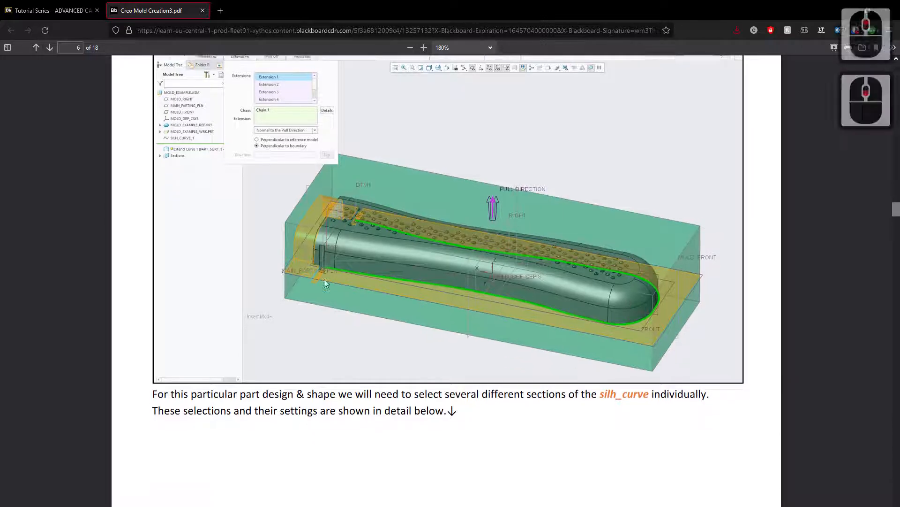
scroll(324, 280, down, 1)
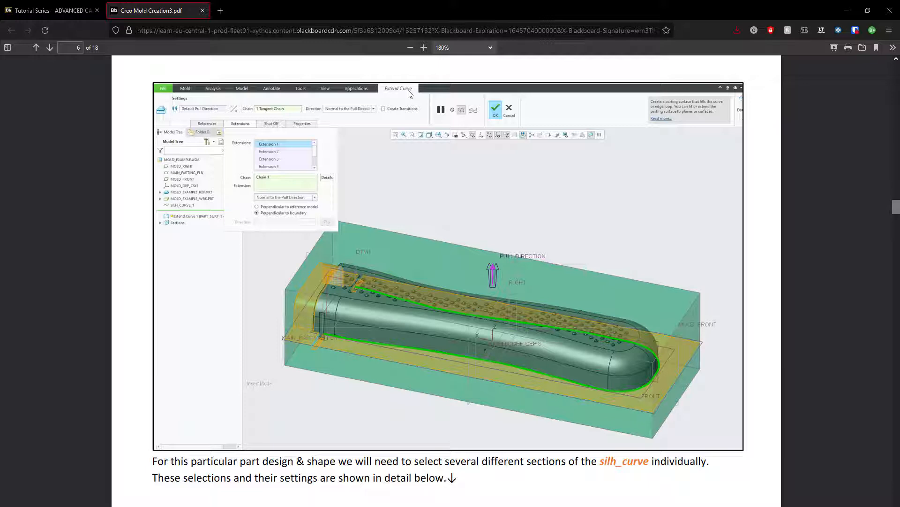
key(alt+Tab)
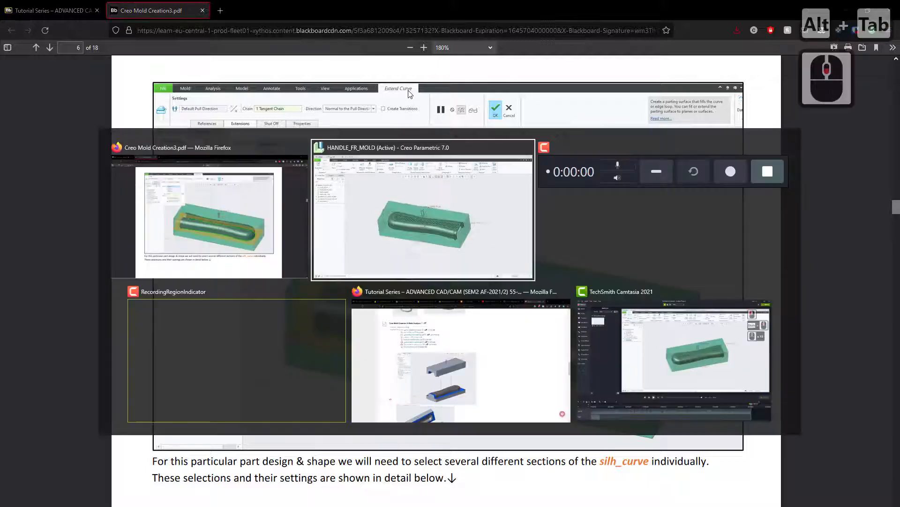
alt+click(400, 198)
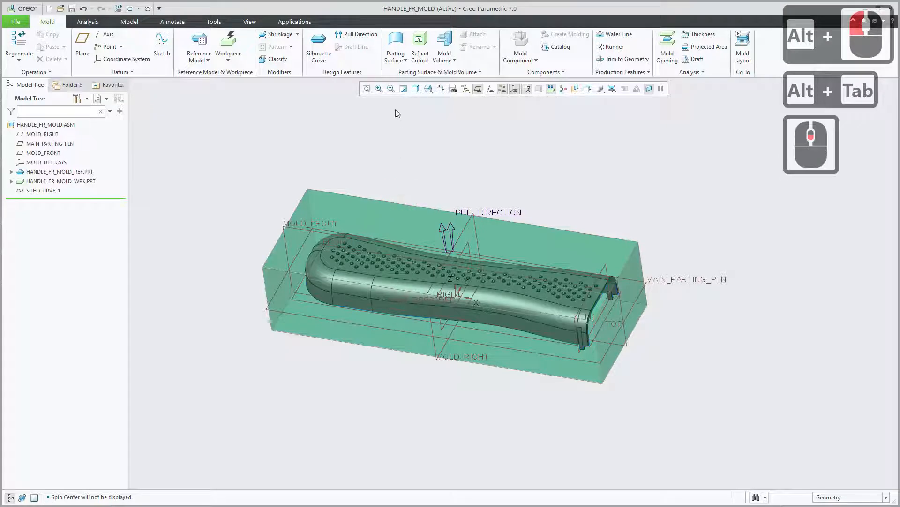
Start an Extend Curve parting surface and add its first extension from the silhouette's long side segment, normal to the pull direction.
click(396, 45)
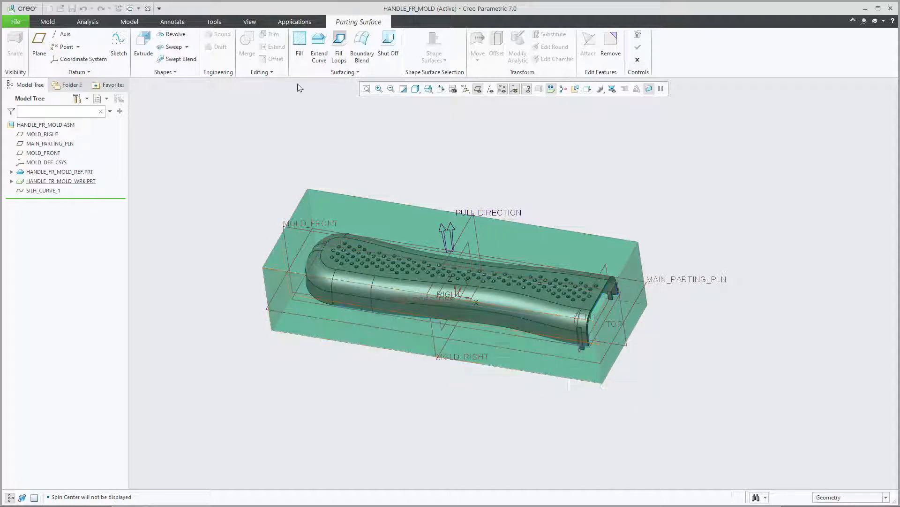
click(321, 50)
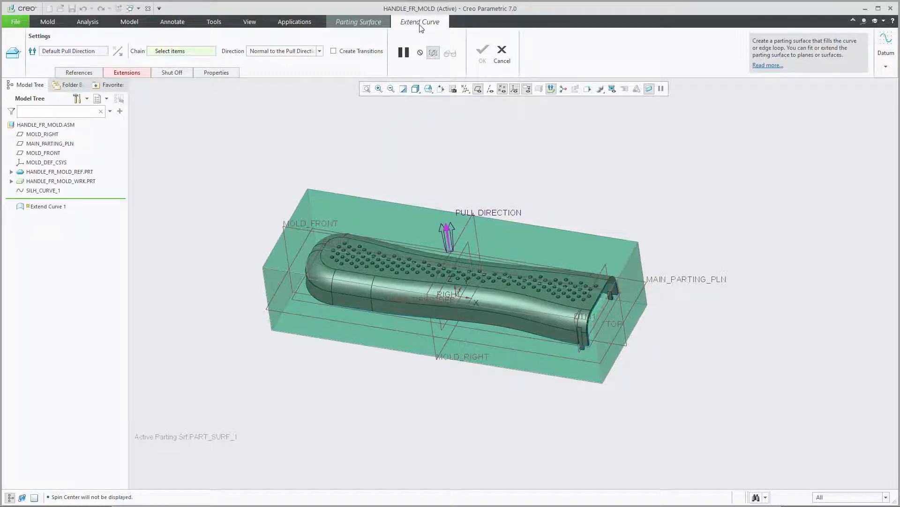
click(133, 74)
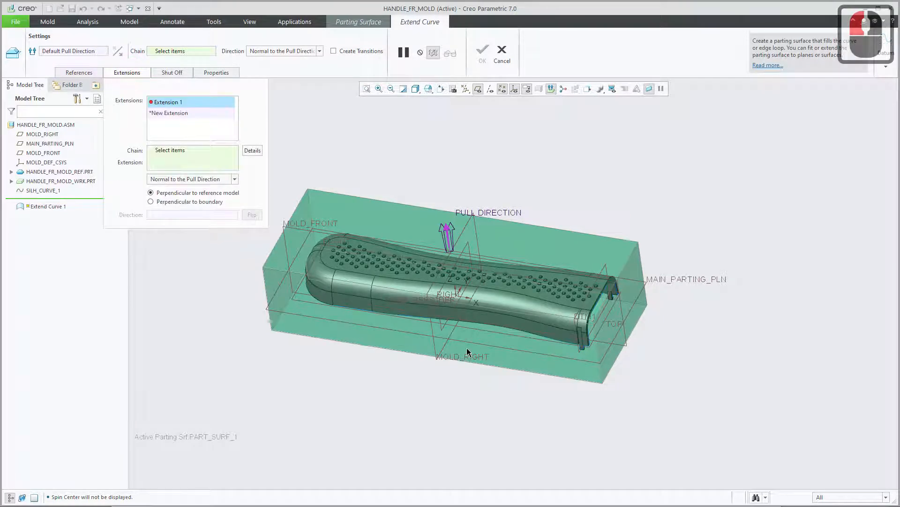
scroll(577, 350, down, 3)
scroll(577, 349, down, 5)
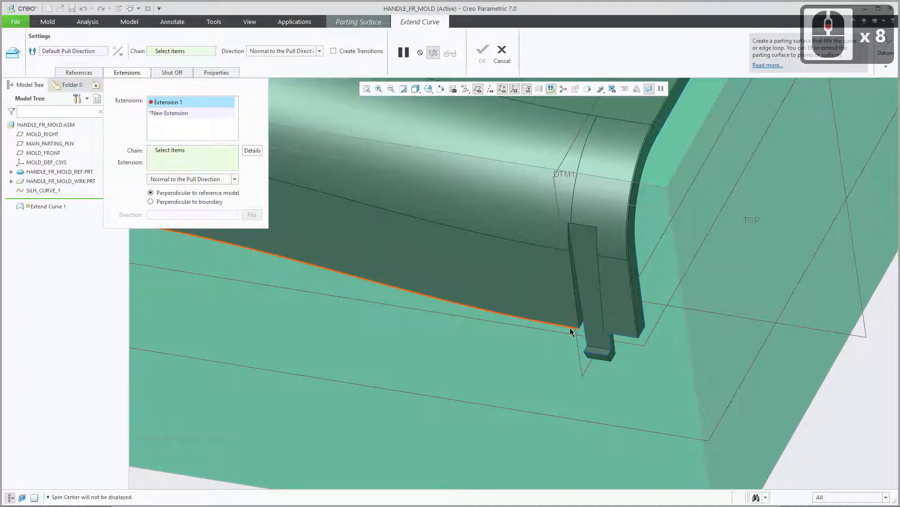
click(570, 327)
scroll(525, 365, up, 6)
scroll(519, 364, up, 1)
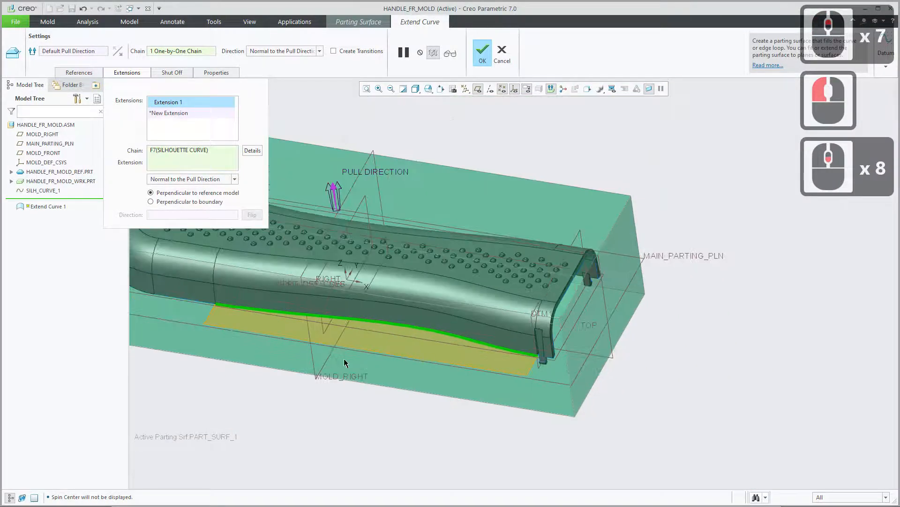
Add extensions from the short side segment, the rounded closed-end segments and the opposite long side segment of the silhouette curve.
shift+middle_drag(361, 353, 495, 324)
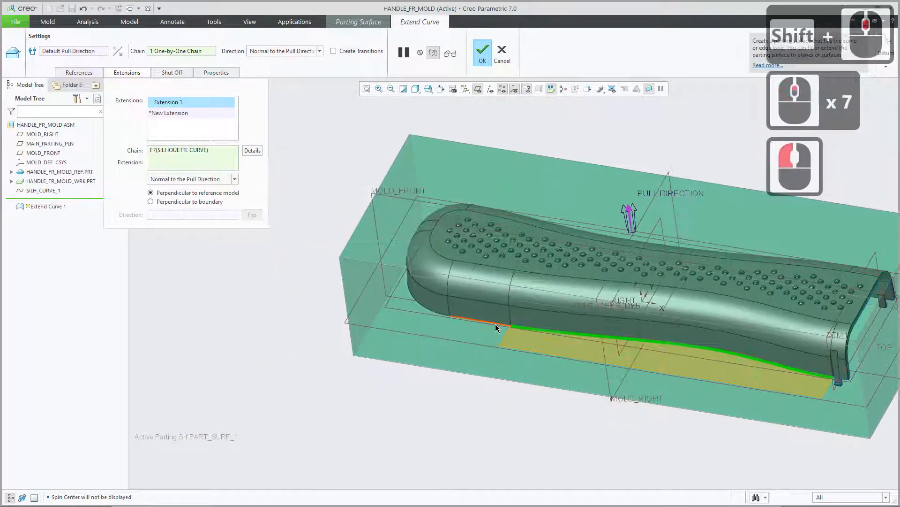
click(495, 323)
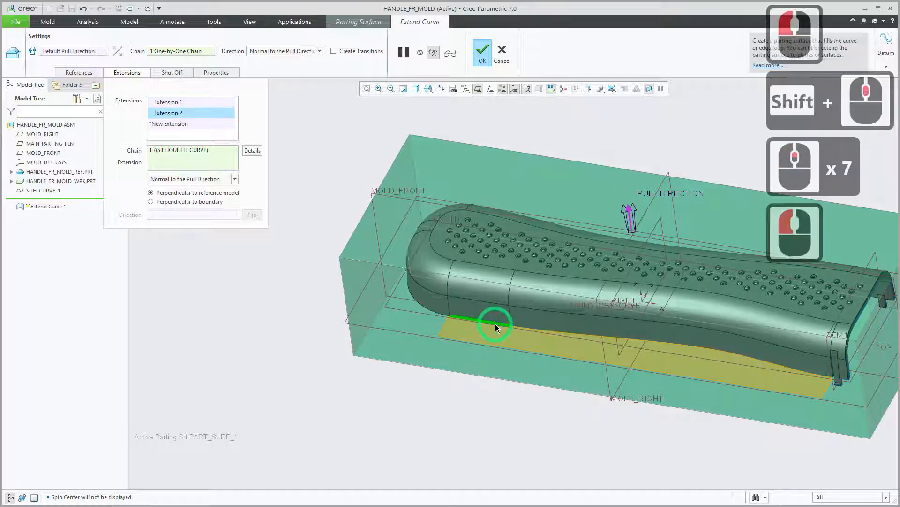
click(431, 313)
mouse_move(443, 333)
middle_down()
mouse_move(494, 319)
mouse_move(512, 336)
mouse_move(500, 357)
mouse_move(499, 331)
mouse_move(565, 384)
mouse_move(580, 385)
middle_up()
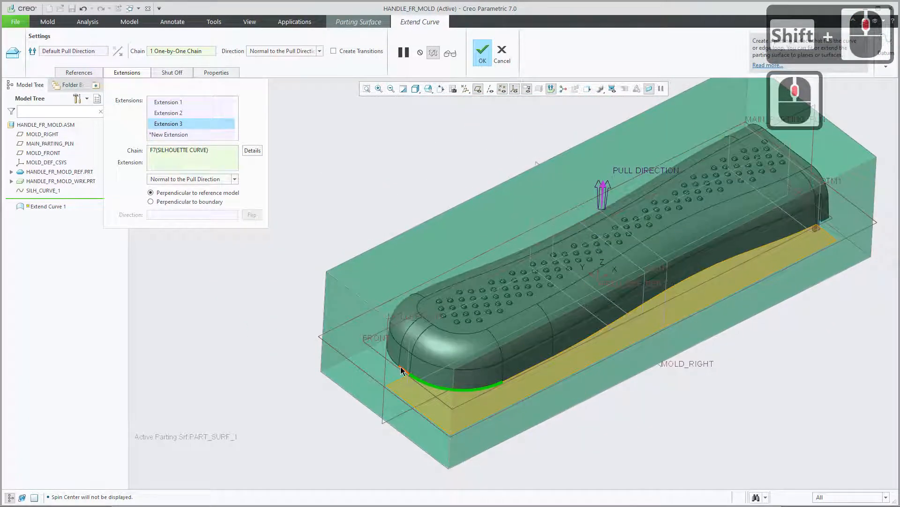
click(397, 364)
click(397, 365)
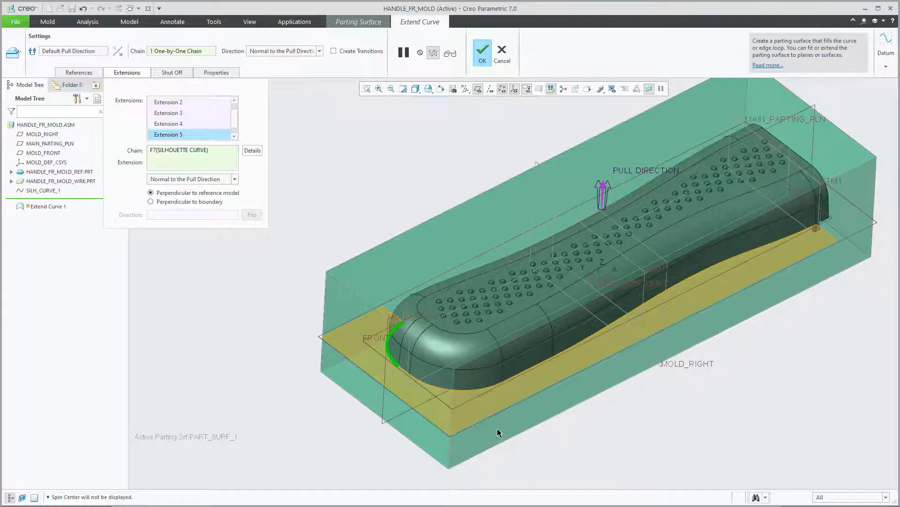
mouse_move(479, 419)
middle_down()
mouse_move(513, 413)
mouse_move(538, 393)
mouse_move(535, 414)
mouse_move(527, 394)
mouse_move(553, 410)
mouse_move(531, 414)
mouse_move(600, 334)
mouse_move(669, 295)
middle_up()
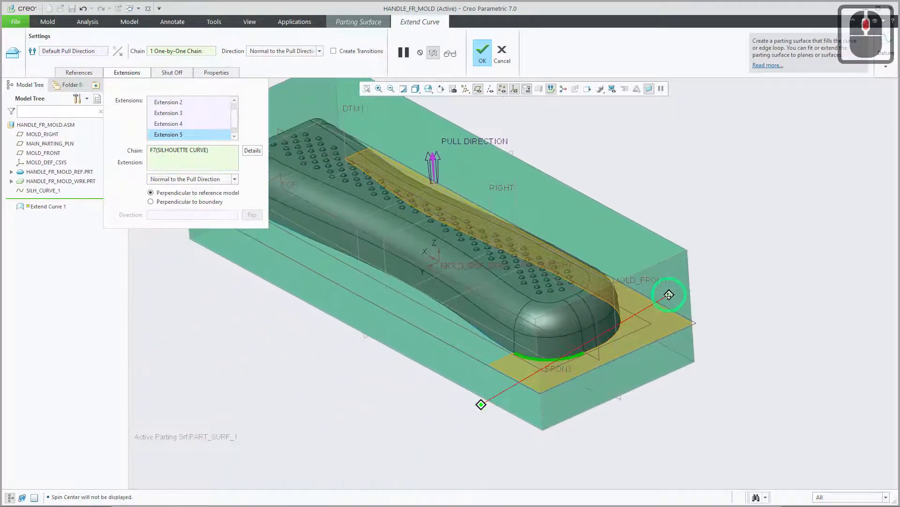
click(504, 350)
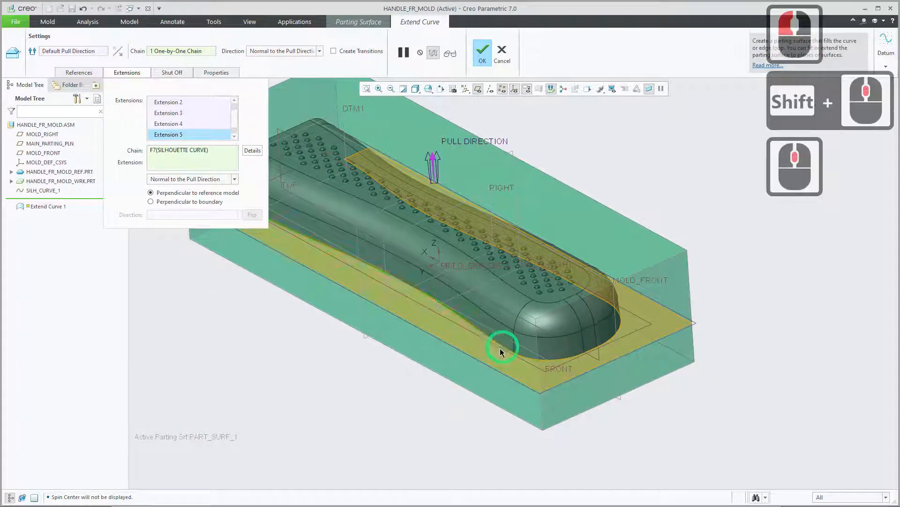
Add extensions from the lower edge beside the opposite-side clip, the clip's hook edge and the lower edge beyond the clip.
mouse_move(485, 365)
shift+middle_down()
mouse_move(632, 404)
mouse_move(575, 409)
mouse_move(535, 370)
mouse_move(579, 372)
mouse_move(551, 384)
mouse_move(564, 404)
mouse_move(558, 398)
shift+middle_up()
shift+middle_drag(356, 343, 648, 342)
scroll(499, 350, up, 7)
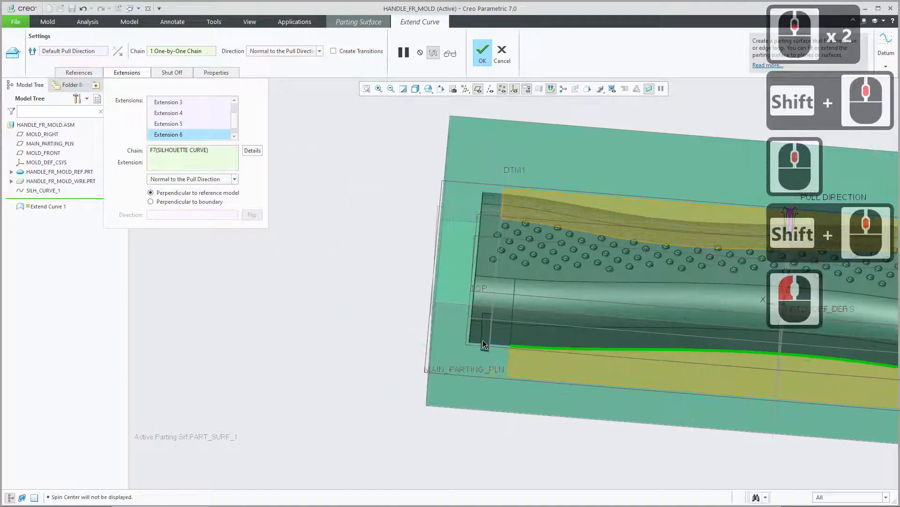
scroll(460, 362, up, 2)
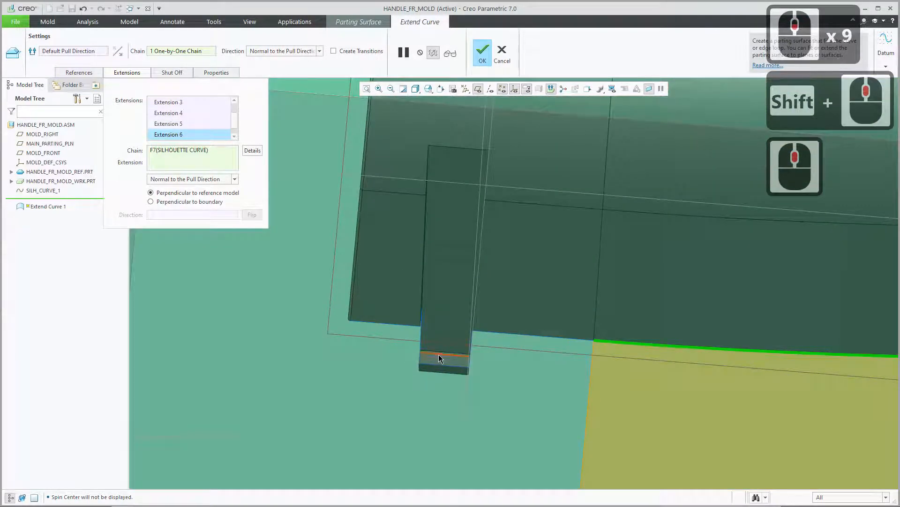
scroll(441, 349, up, 2)
scroll(446, 347, up, 1)
mouse_move(454, 333)
middle_down()
mouse_move(448, 320)
mouse_move(452, 336)
middle_up()
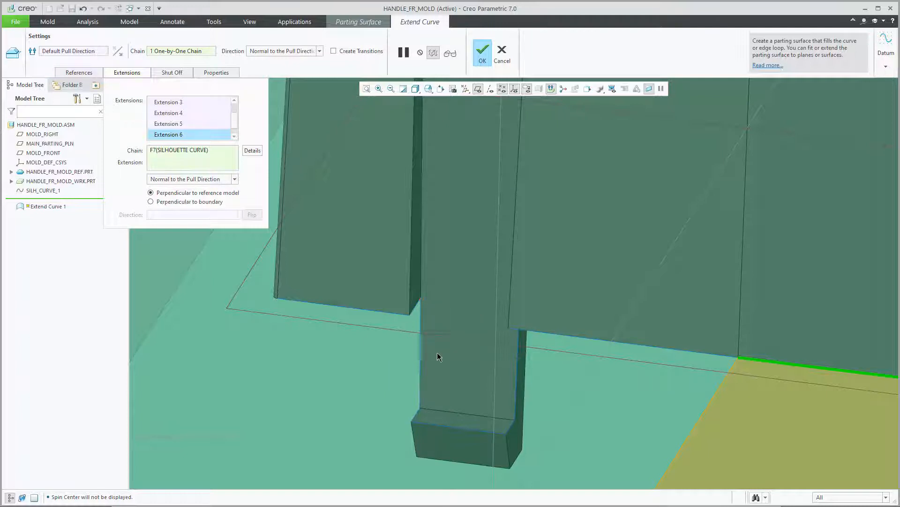
click(676, 354)
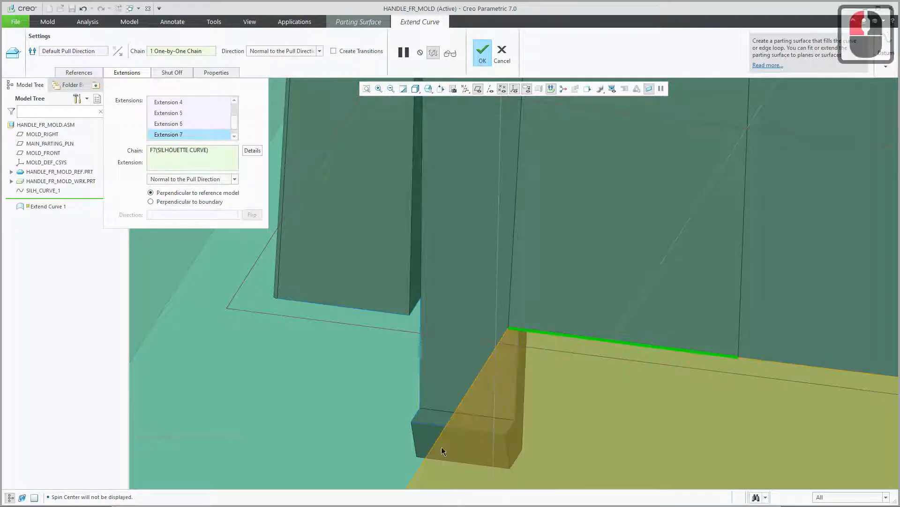
click(425, 424)
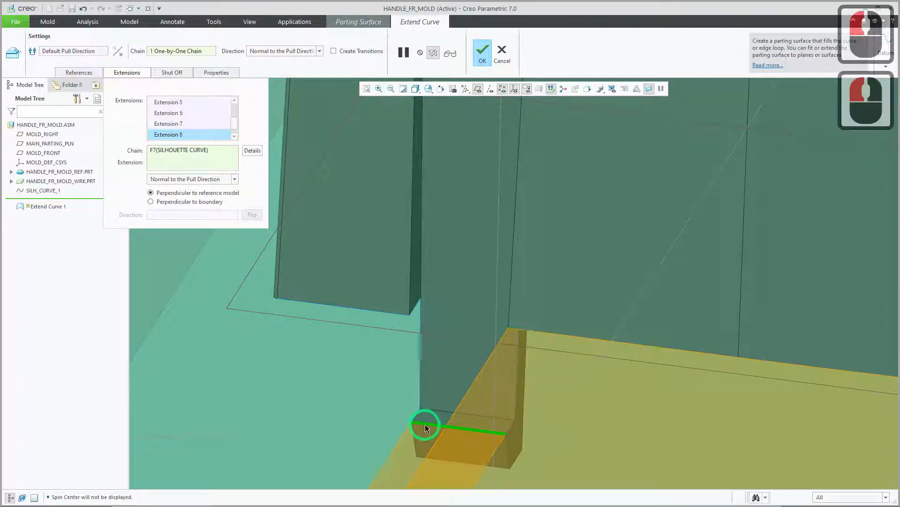
click(390, 316)
Add extensions from the tiny corner edge and the adjoining bottom edge of the wall at the handle's open end.
scroll(392, 362, down, 7)
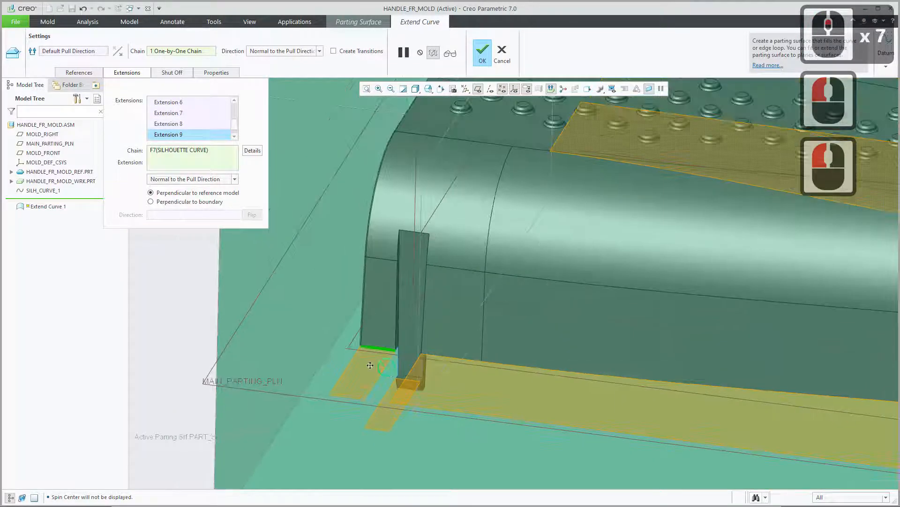
shift+middle_drag(370, 365, 397, 367)
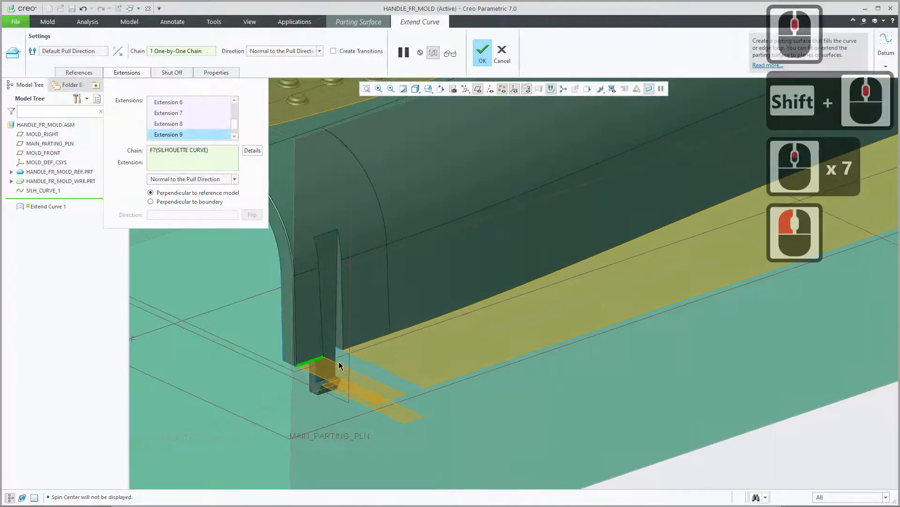
scroll(341, 366, up, 14)
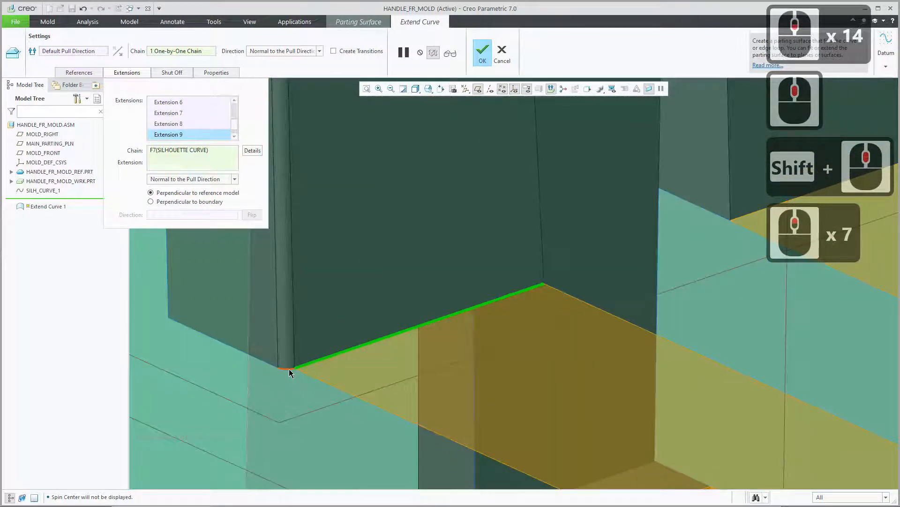
click(266, 367)
click(267, 367)
scroll(272, 367, down, 3)
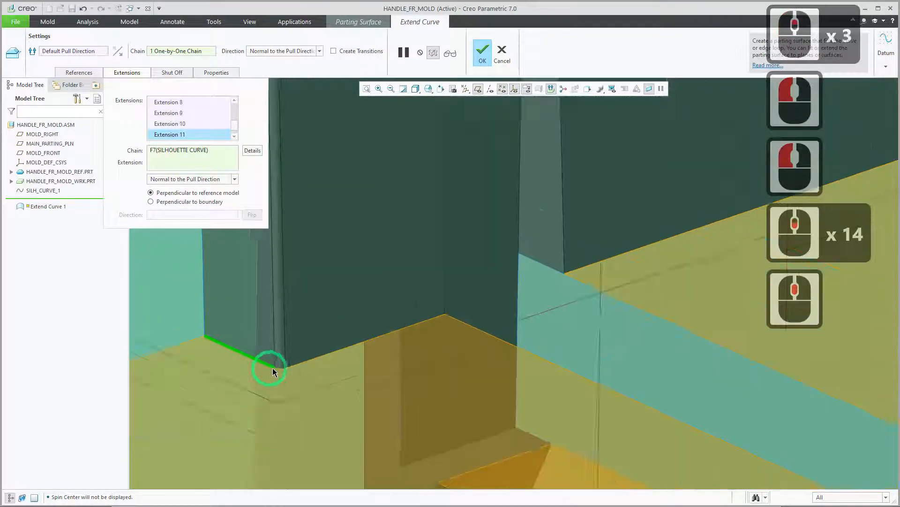
Add extensions from the open end's inner vertical edge, its adjacent rounded corner and the straight edge across the arch.
scroll(272, 368, down, 2)
shift+middle_drag(274, 367, 539, 388)
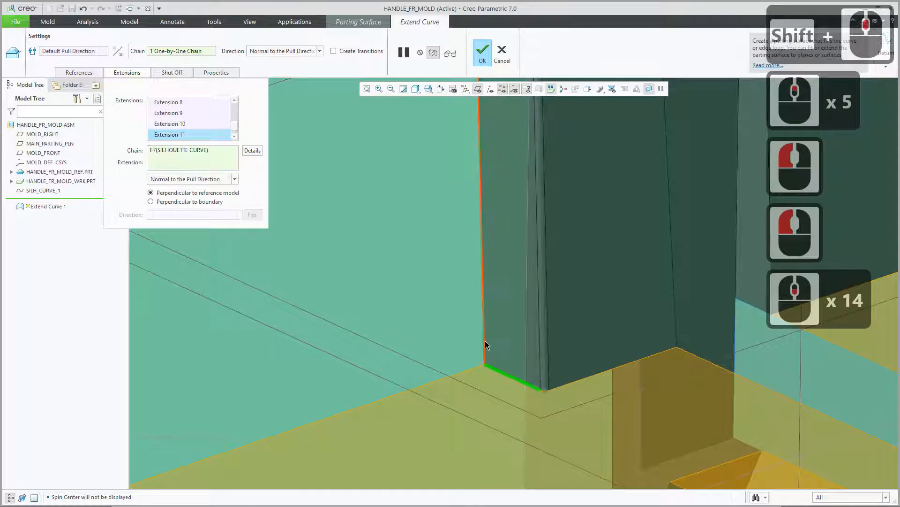
click(485, 341)
scroll(485, 371, down, 12)
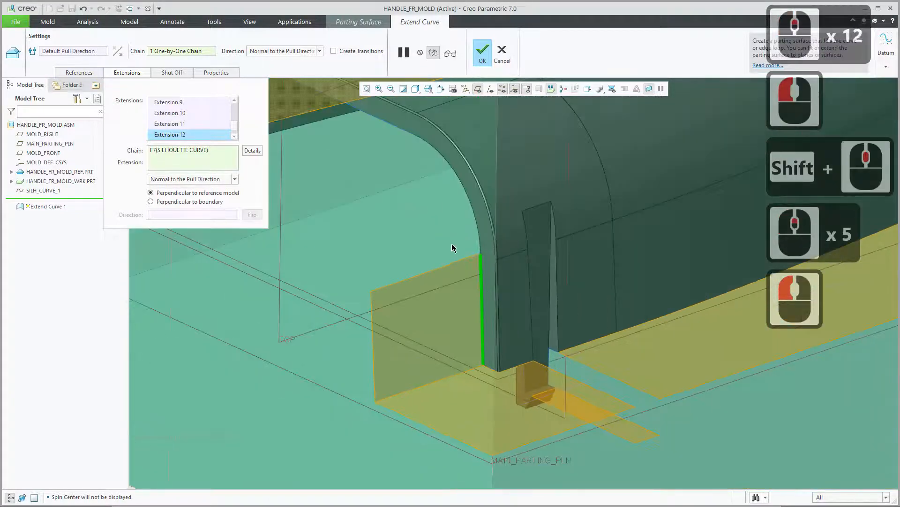
scroll(453, 247, down, 1)
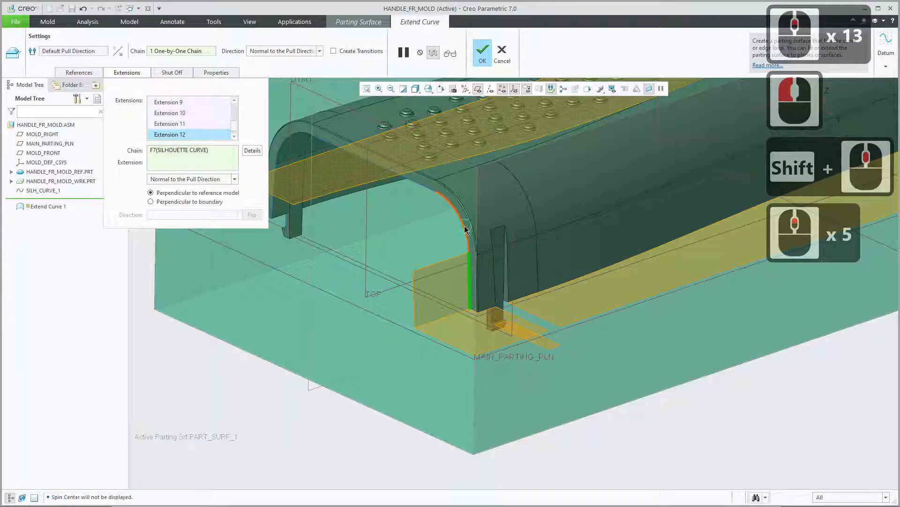
click(466, 230)
click(432, 207)
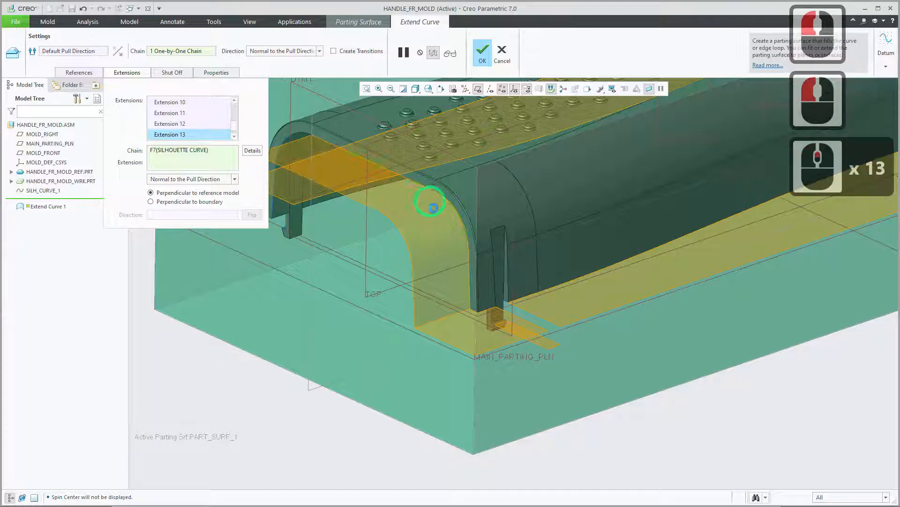
Add an extension from the remaining rounded corner of the open-end arch, on the handle's first side.
shift+middle_drag(451, 255, 594, 306)
mouse_move(536, 316)
middle_down()
mouse_move(552, 296)
mouse_move(616, 311)
middle_up()
mouse_move(341, 304)
shift+middle_down()
mouse_move(593, 291)
mouse_move(569, 282)
shift+middle_up()
click(566, 283)
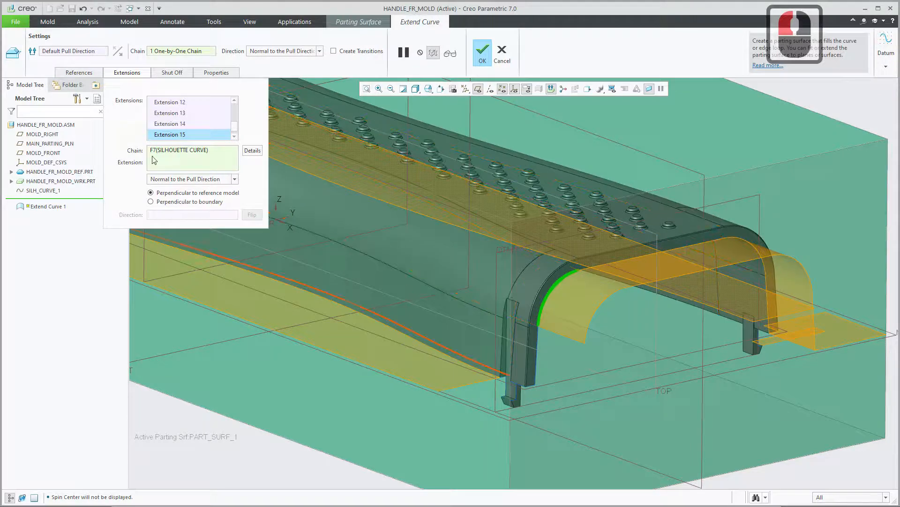
Examine which silhouette segments belong to Extensions 14, 13 and 12, and to Extensions 1 through 3.
click(176, 125)
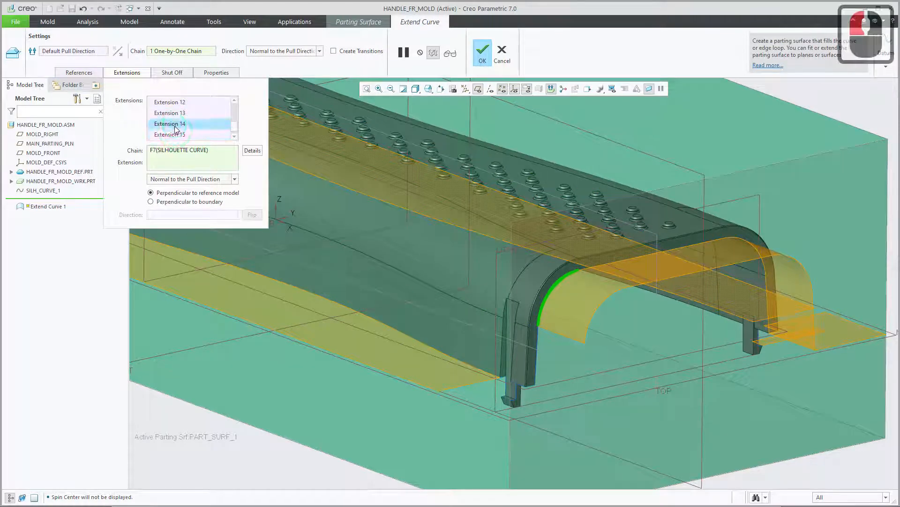
click(178, 113)
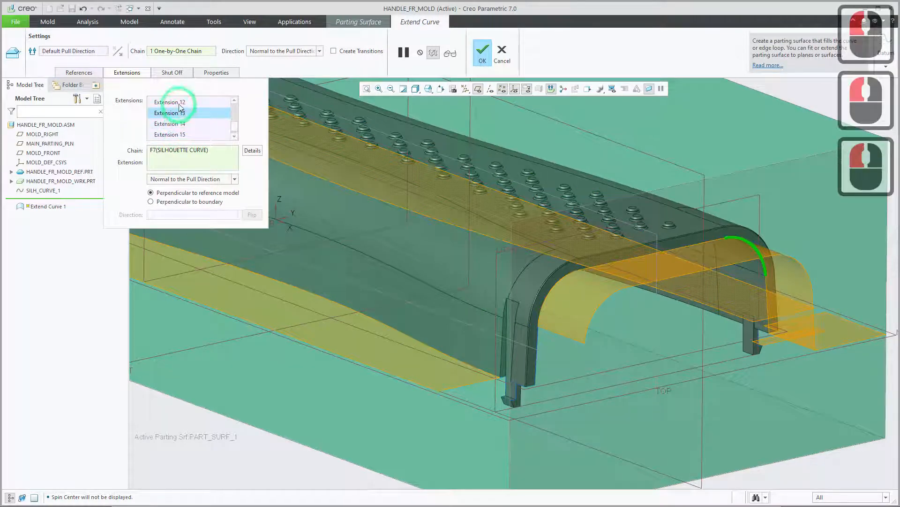
click(178, 103)
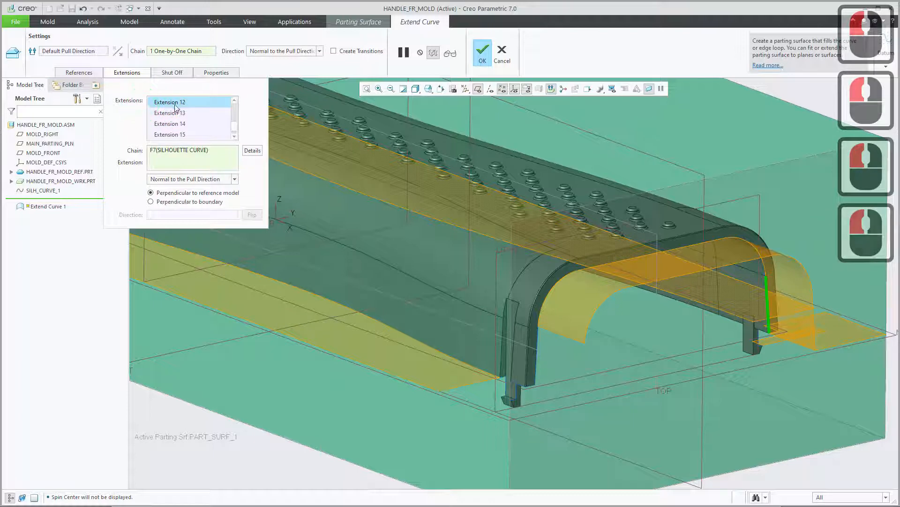
drag(235, 128, 235, 107)
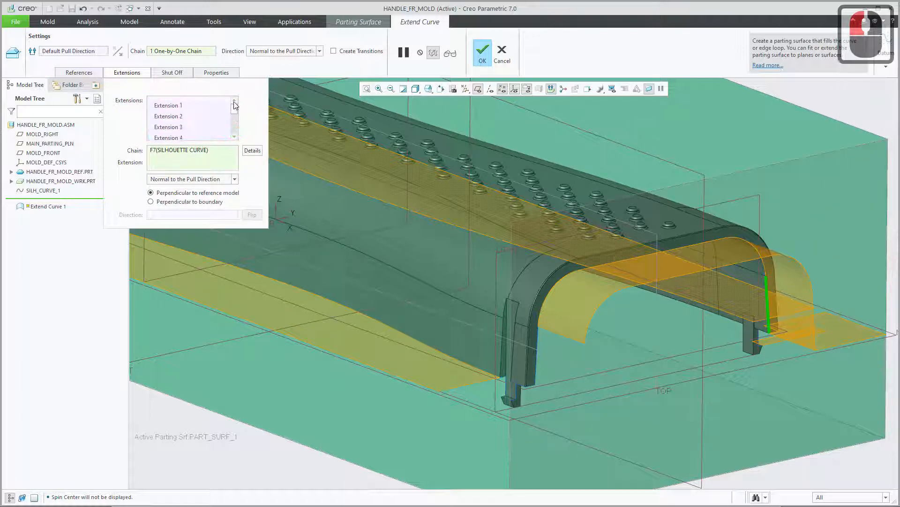
click(180, 104)
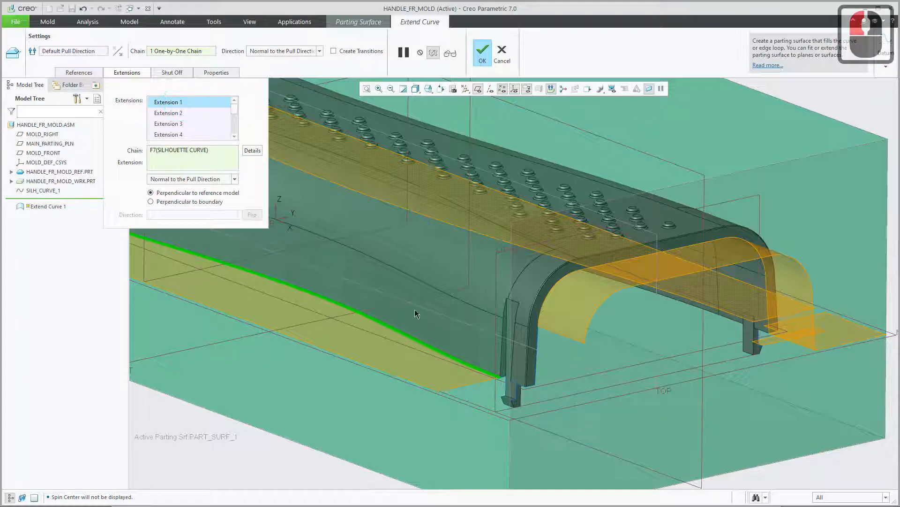
scroll(485, 383, up, 5)
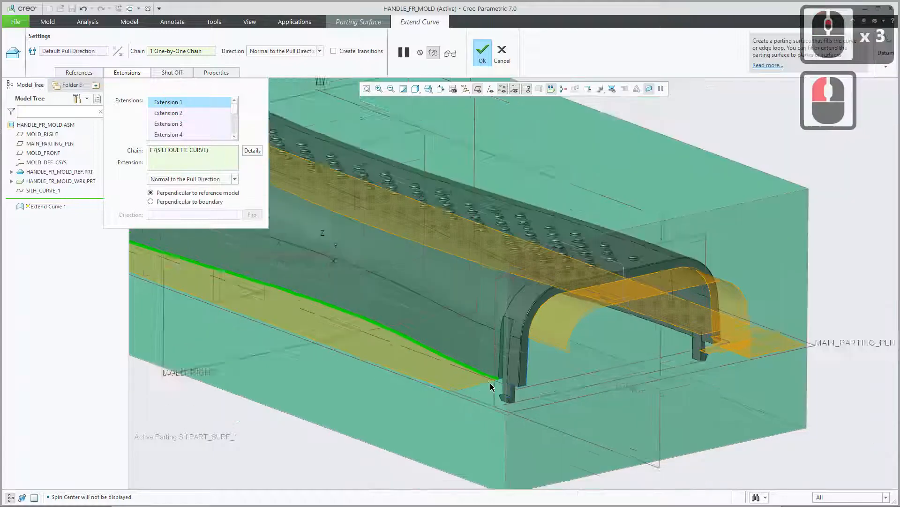
shift+middle_drag(344, 374, 426, 385)
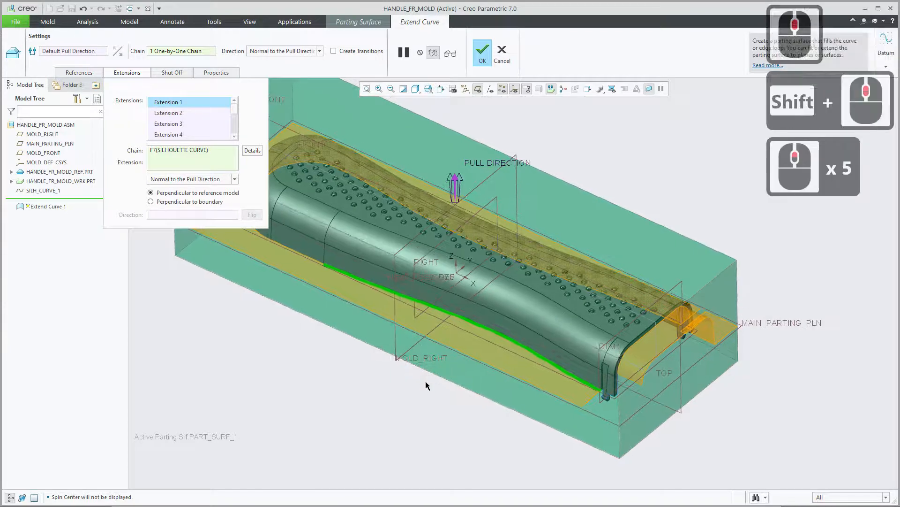
click(172, 113)
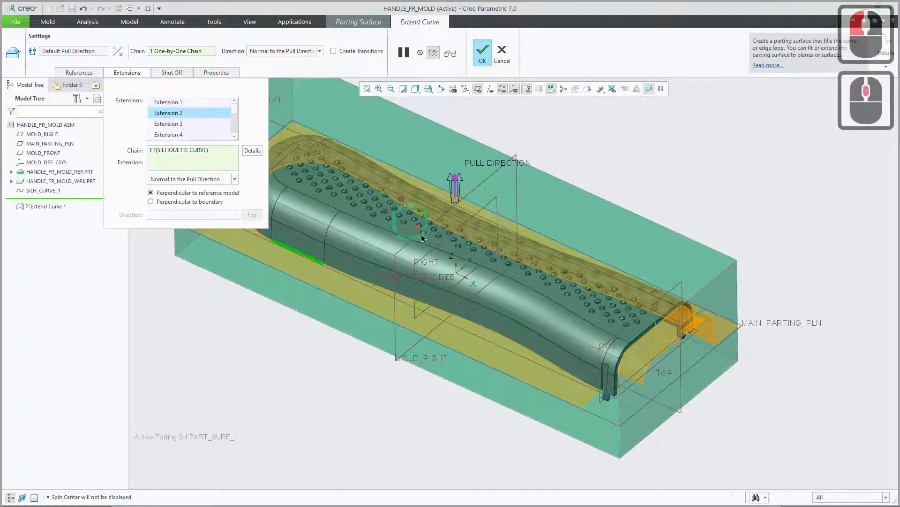
middle_drag(432, 244, 565, 292)
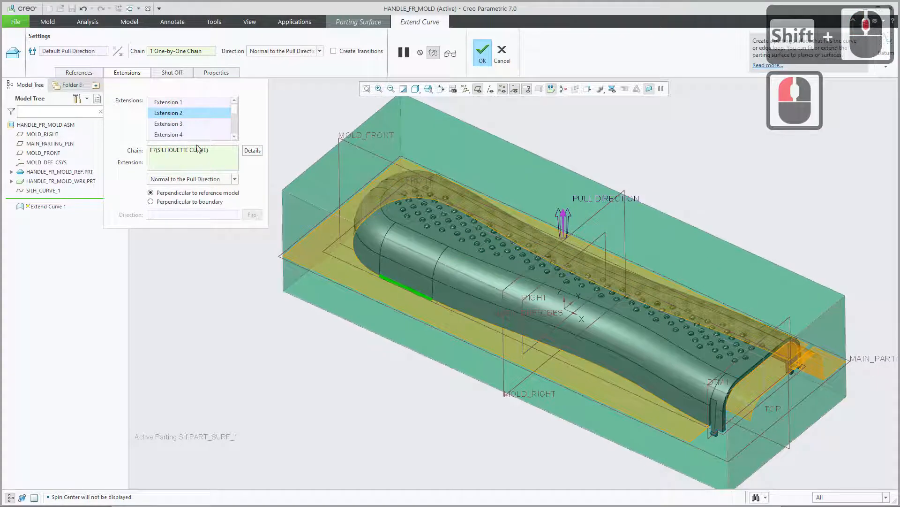
click(180, 125)
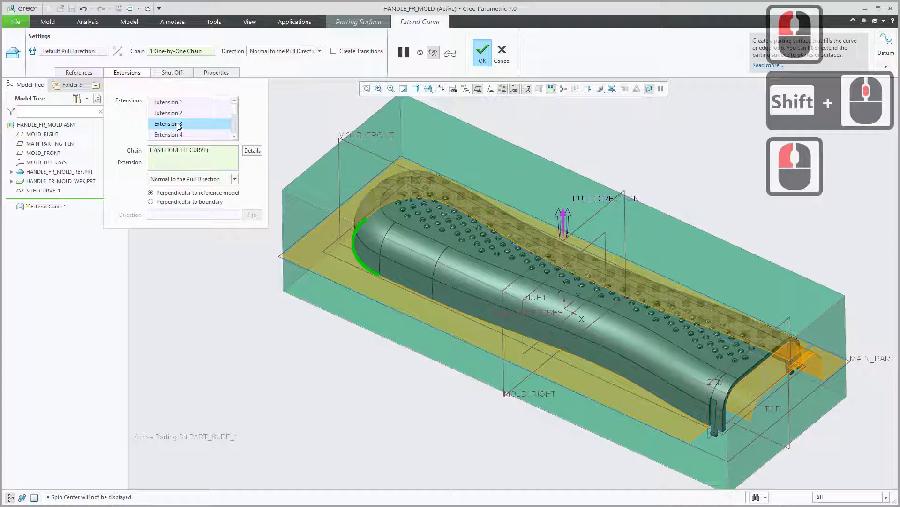
Remove Extension 3 and add the extension from the curved segment at the handle's closed end again.
right_click(179, 125)
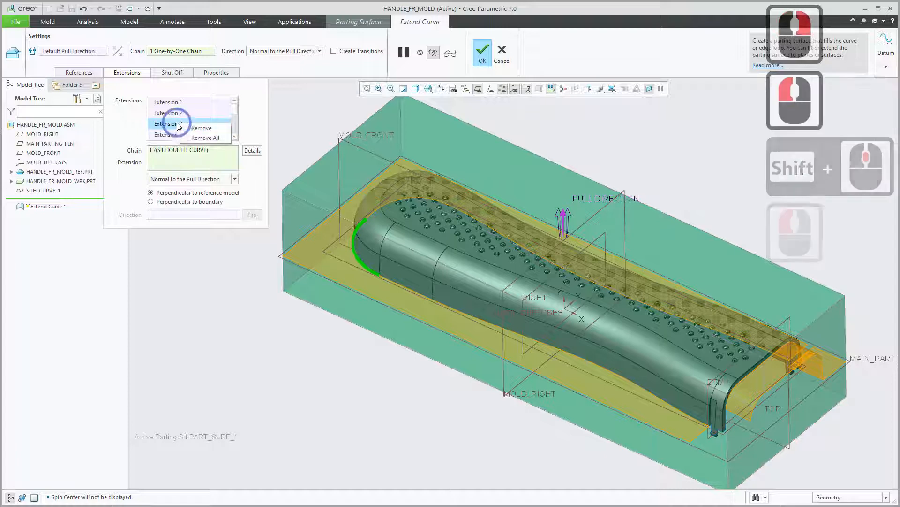
click(201, 129)
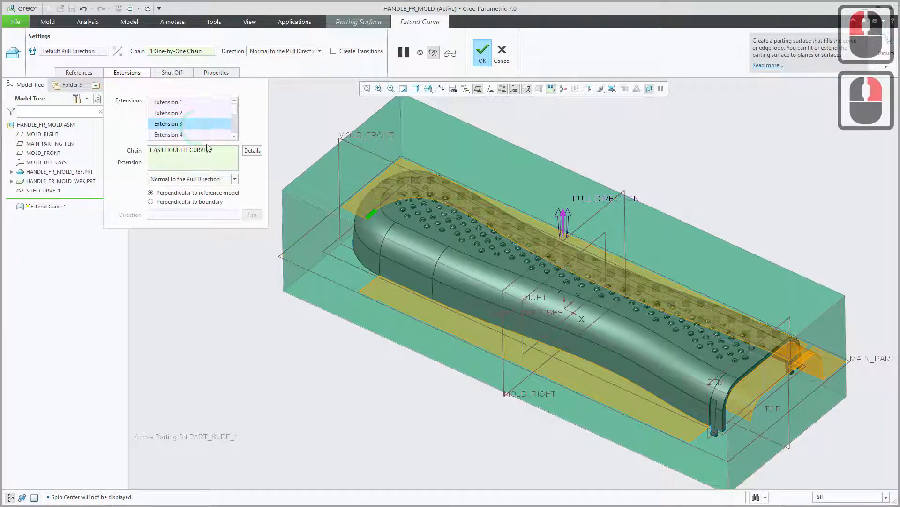
click(366, 270)
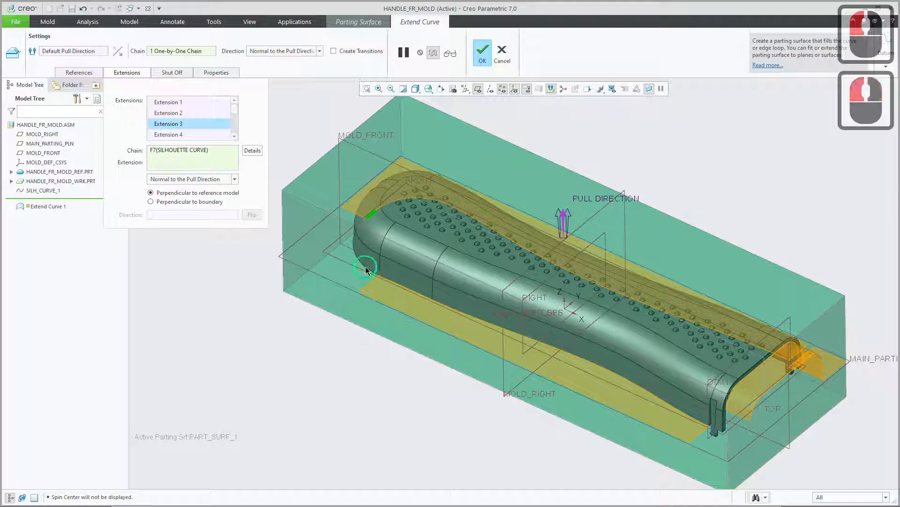
Add extensions from the open end's other inner vertical edge, its wall-thickness bottom edge, the tiny corner edge and the bottom edge beside the clip.
scroll(698, 438, down, 5)
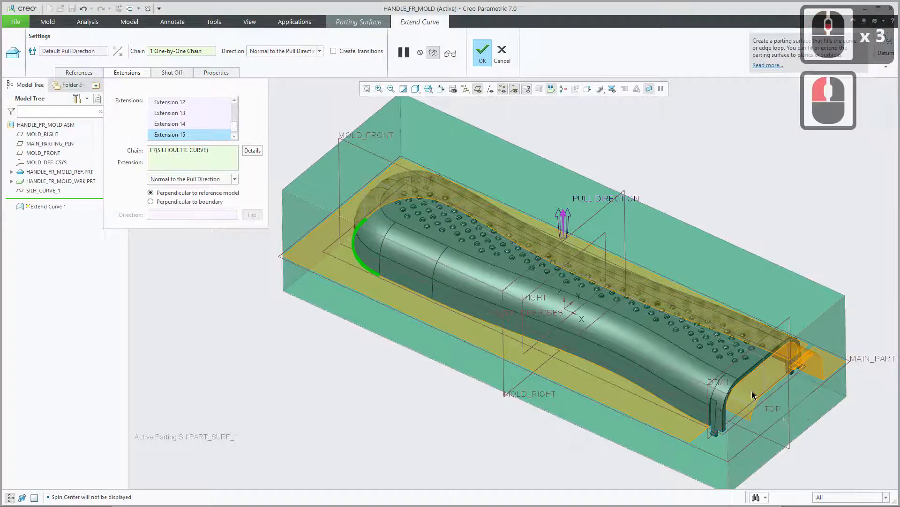
scroll(698, 438, down, 7)
click(646, 288)
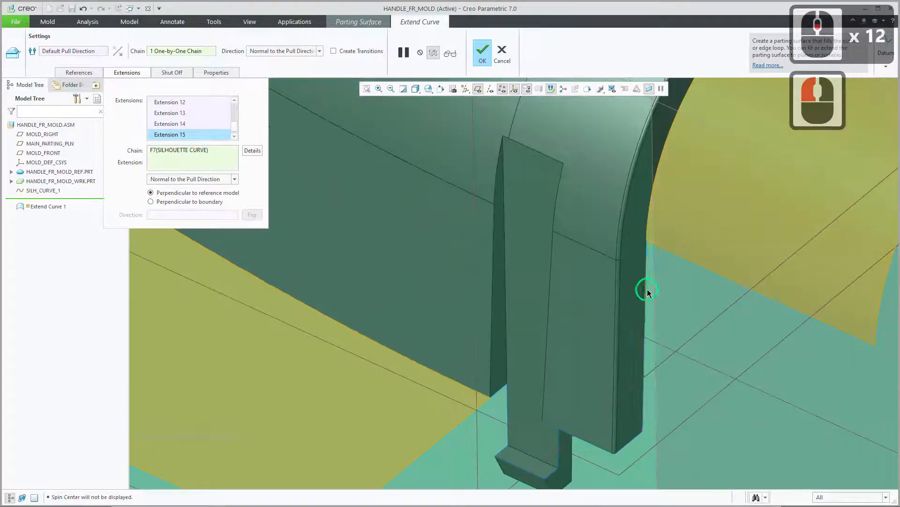
click(639, 435)
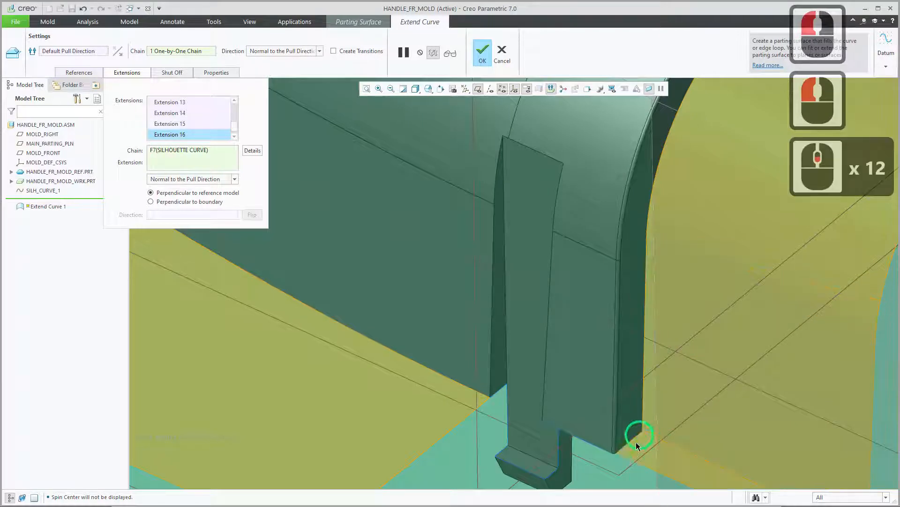
scroll(633, 443, down, 3)
click(605, 441)
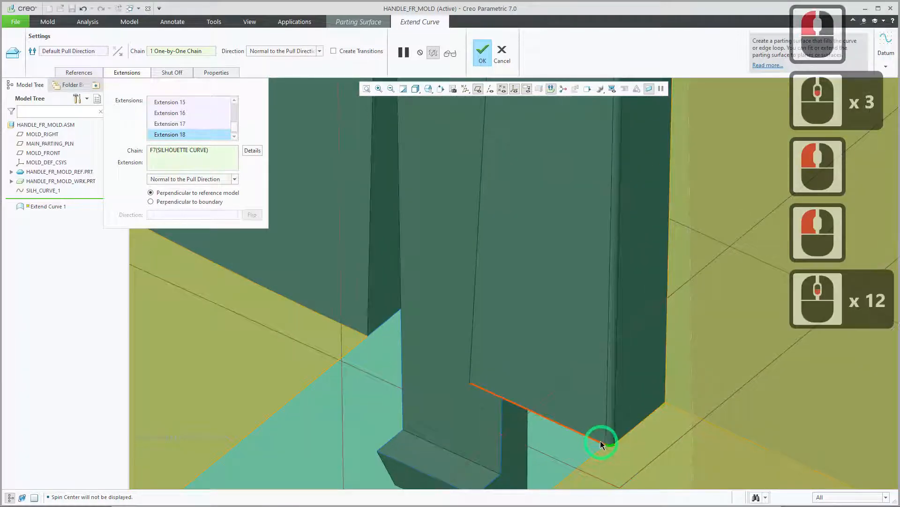
click(597, 437)
Add an extension from the horizontal silhouette edge across the clip's hook at the near side of the open end.
shift+middle_drag(592, 382, 475, 311)
click(264, 374)
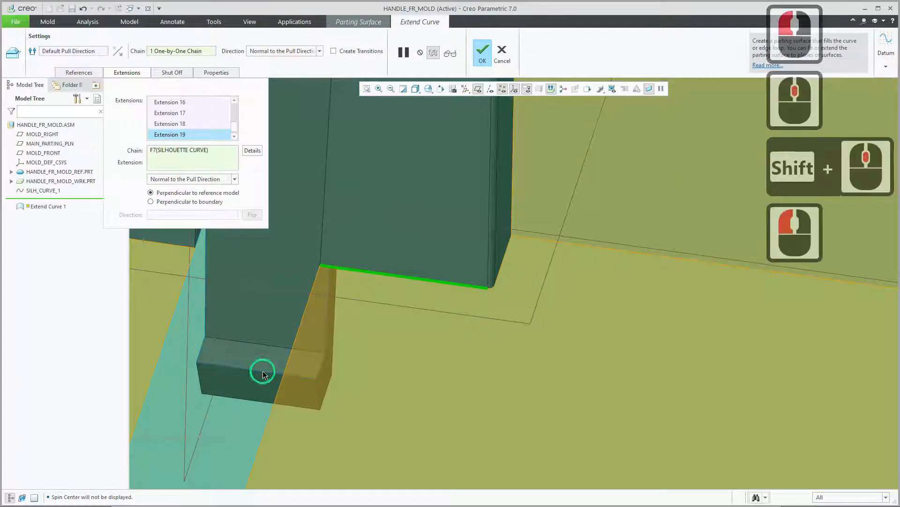
scroll(349, 405, up, 9)
scroll(352, 406, up, 4)
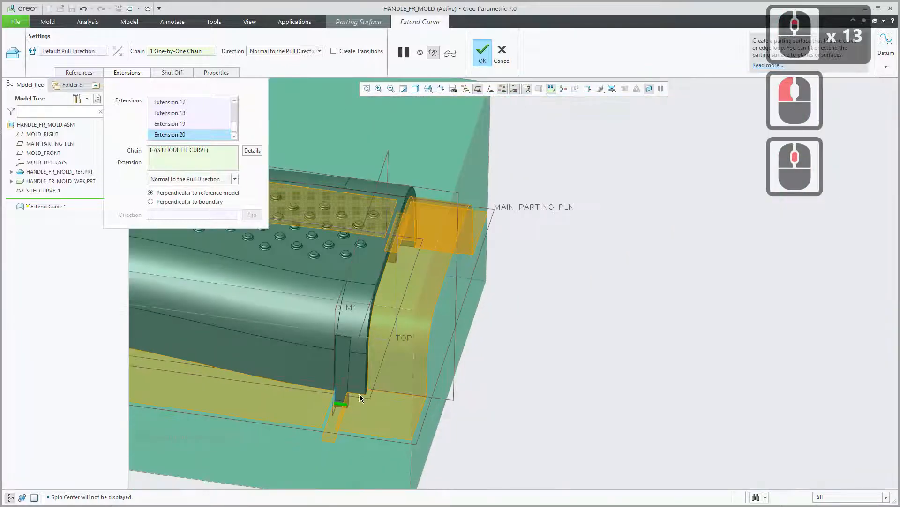
mouse_move(428, 376)
shift+middle_down()
mouse_move(413, 384)
mouse_move(420, 384)
shift+middle_up()
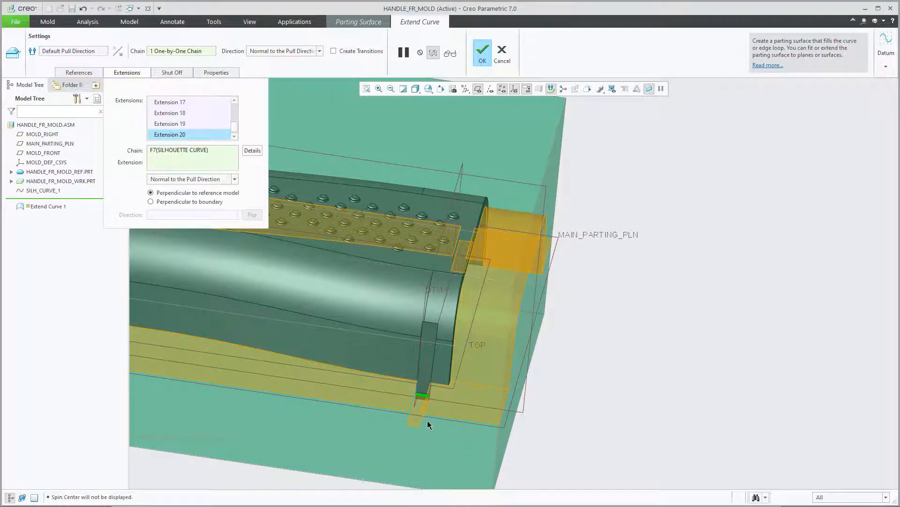
Try an extension from the clip's vertical side edge facing the long wall, and remove it from the extensions.
scroll(418, 384, down, 14)
scroll(427, 393, down, 4)
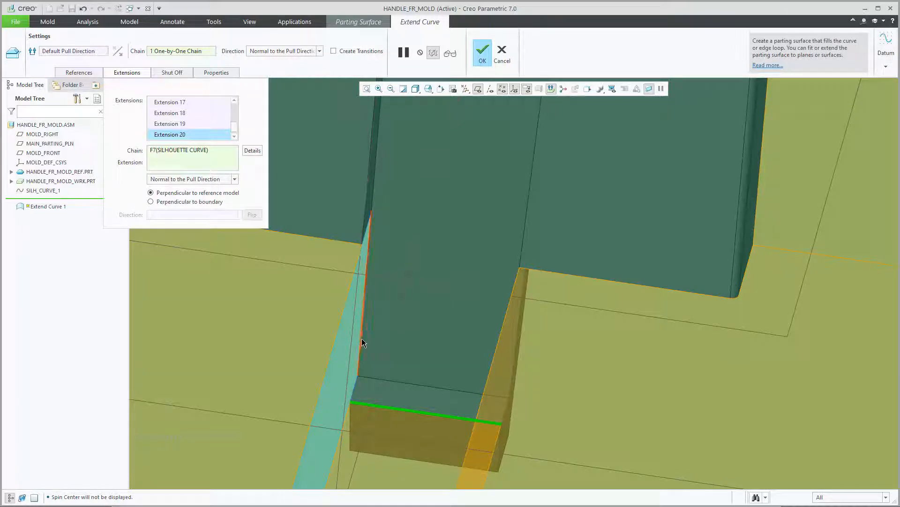
scroll(361, 336, down, 4)
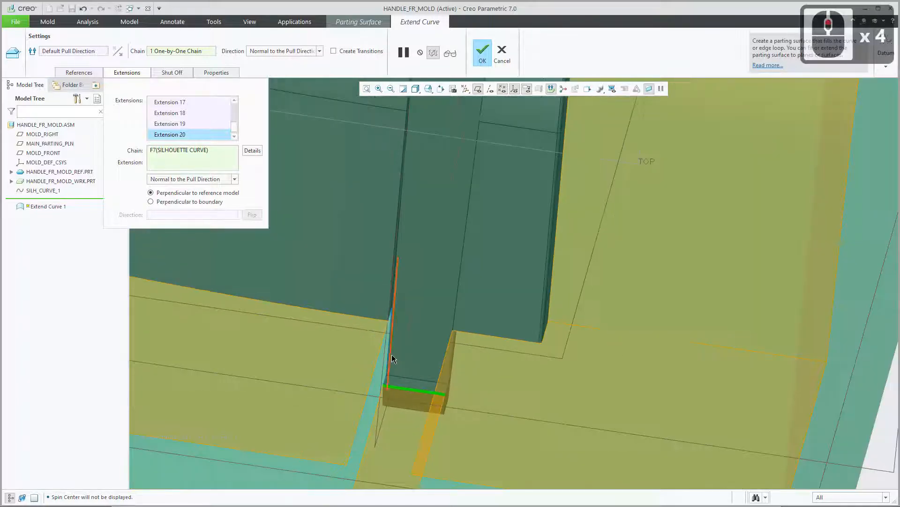
scroll(391, 354, up, 3)
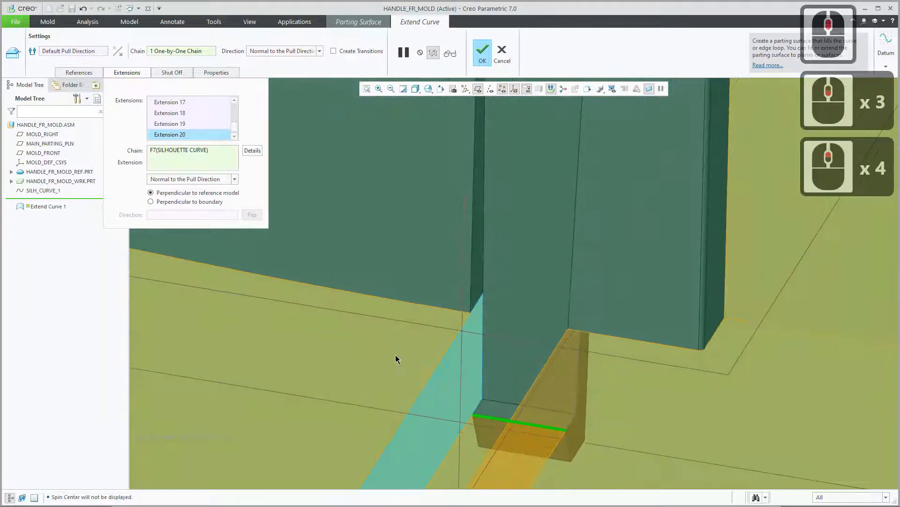
shift+middle_drag(451, 364, 402, 293)
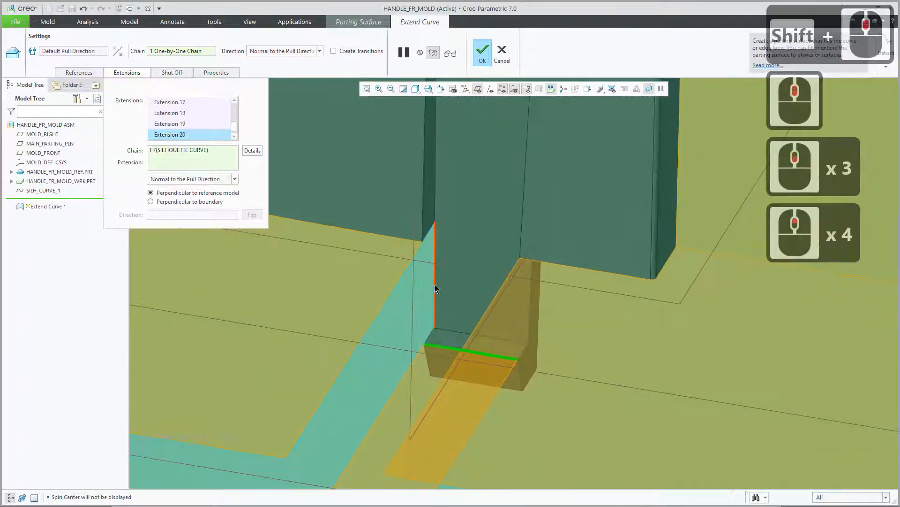
click(434, 284)
scroll(488, 345, down, 9)
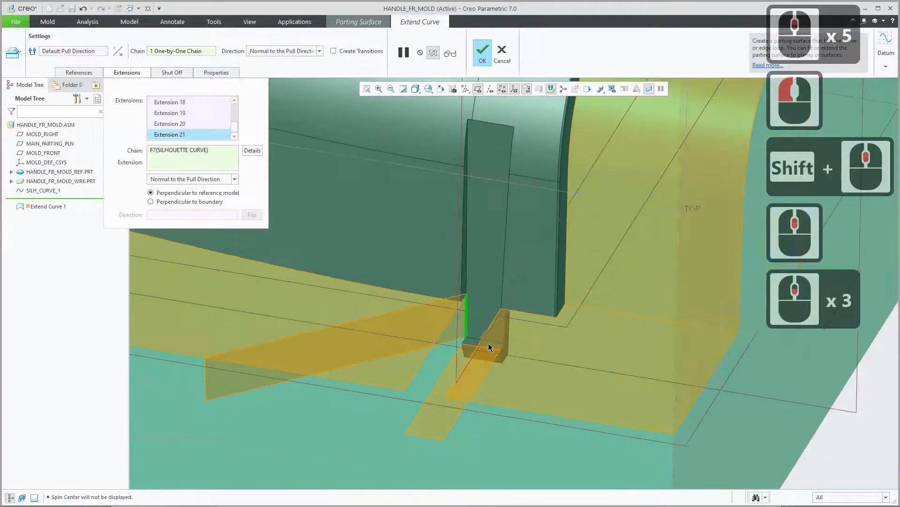
mouse_move(458, 356)
shift+middle_down()
mouse_move(432, 359)
mouse_move(439, 340)
mouse_move(430, 352)
shift+middle_up()
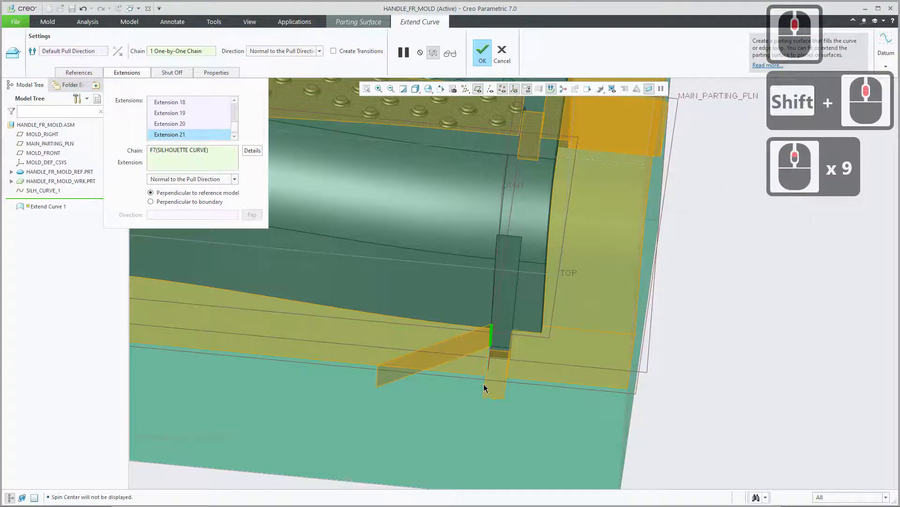
middle_drag(477, 374, 477, 374)
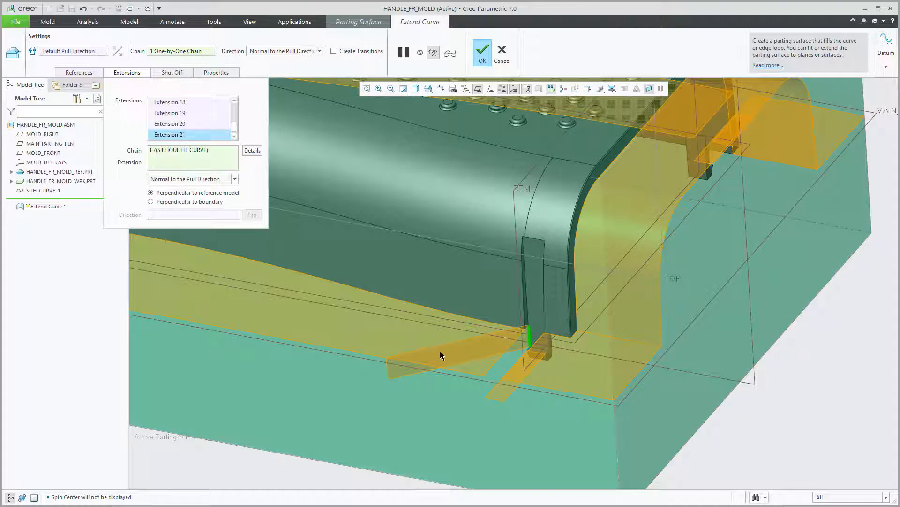
right_click(178, 136)
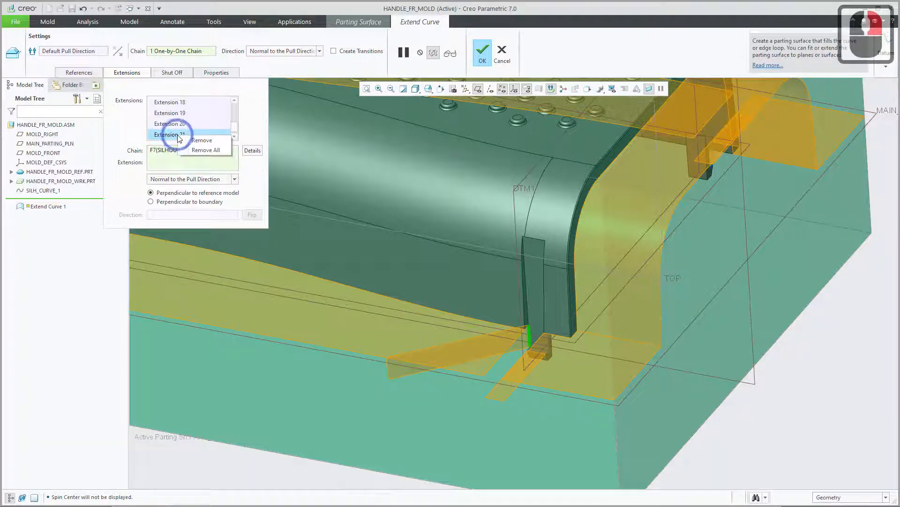
click(206, 141)
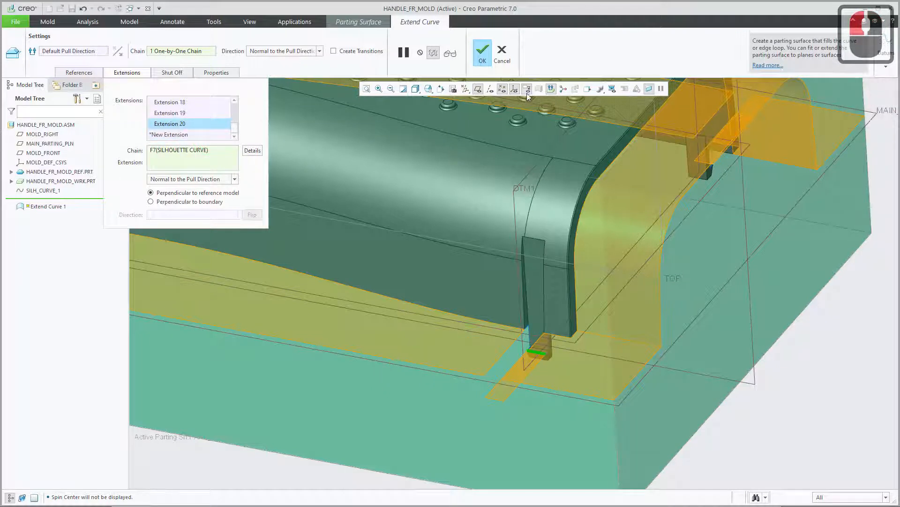
Complete the Extend Curve parting surface and examine the gap beside the clip at the handle's open end.
click(484, 52)
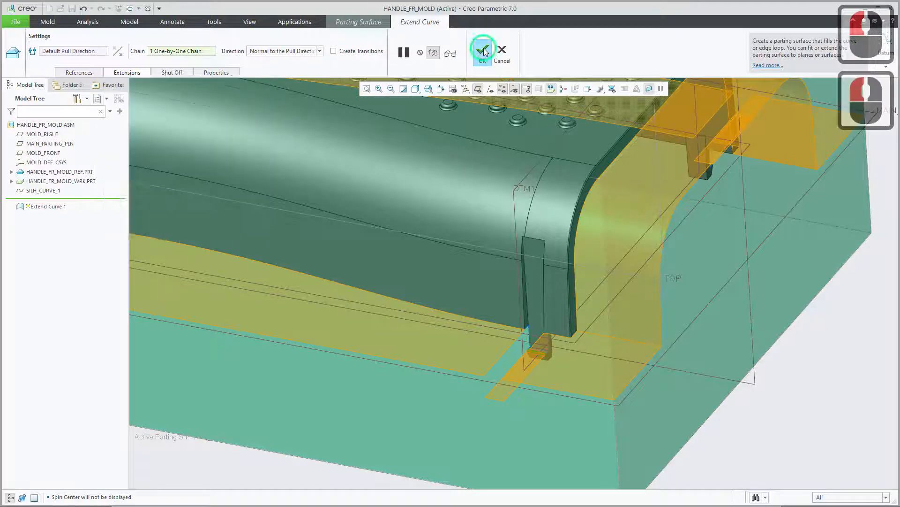
scroll(544, 346, up, 8)
mouse_move(537, 326)
middle_down()
mouse_move(533, 318)
mouse_move(565, 318)
mouse_move(548, 317)
middle_up()
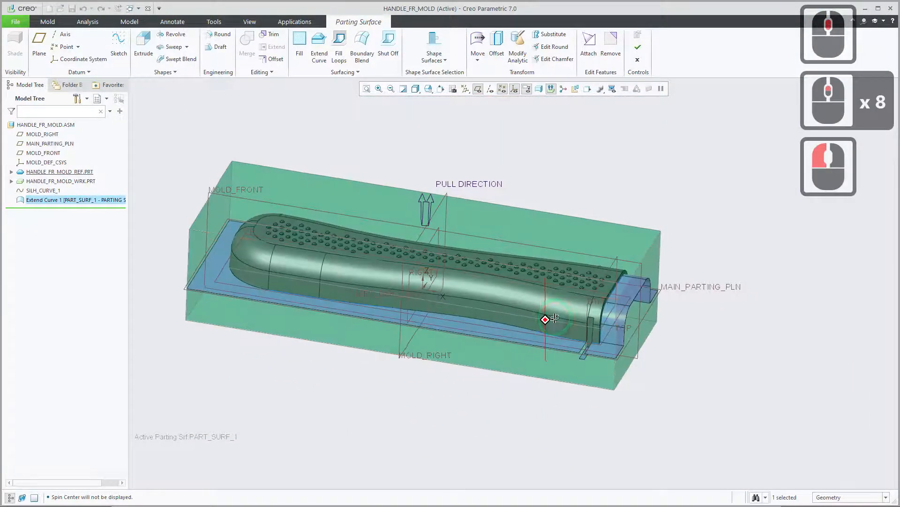
scroll(626, 341, down, 2)
scroll(625, 341, down, 3)
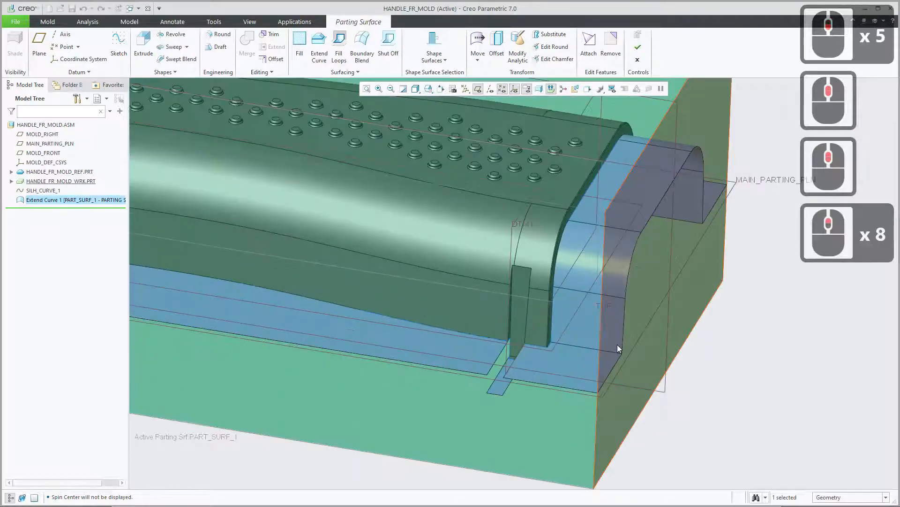
scroll(503, 361, down, 11)
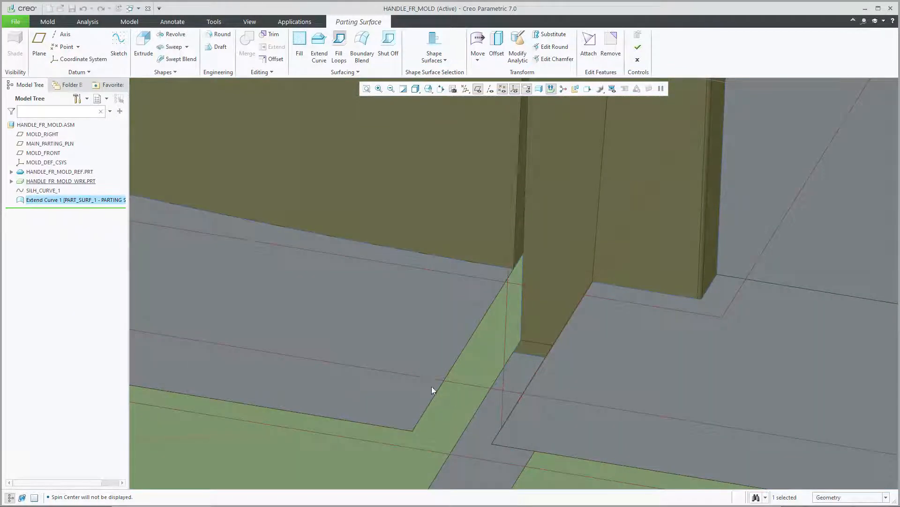
scroll(452, 393, up, 11)
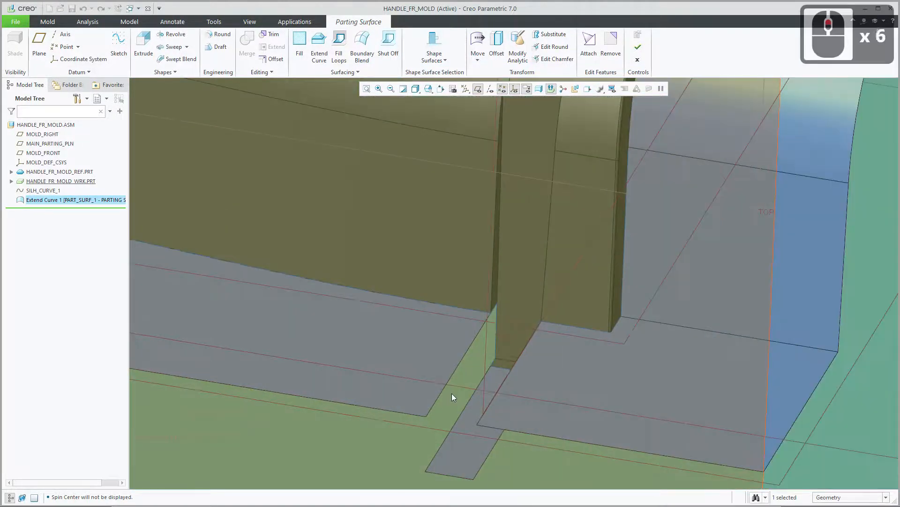
scroll(451, 392, up, 3)
shift+middle_drag(448, 366, 563, 355)
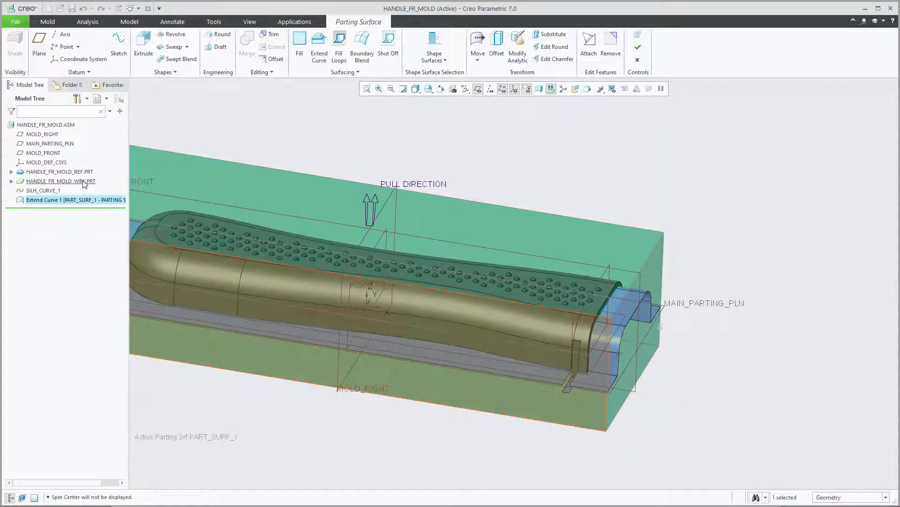
Hide the workpiece HANDLE_FR_MOLD_WRK.PRT.
click(85, 182)
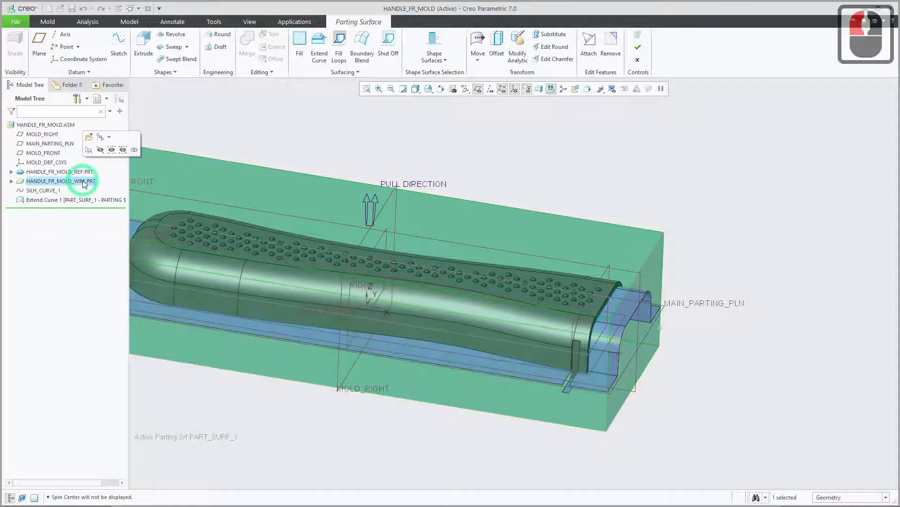
click(100, 149)
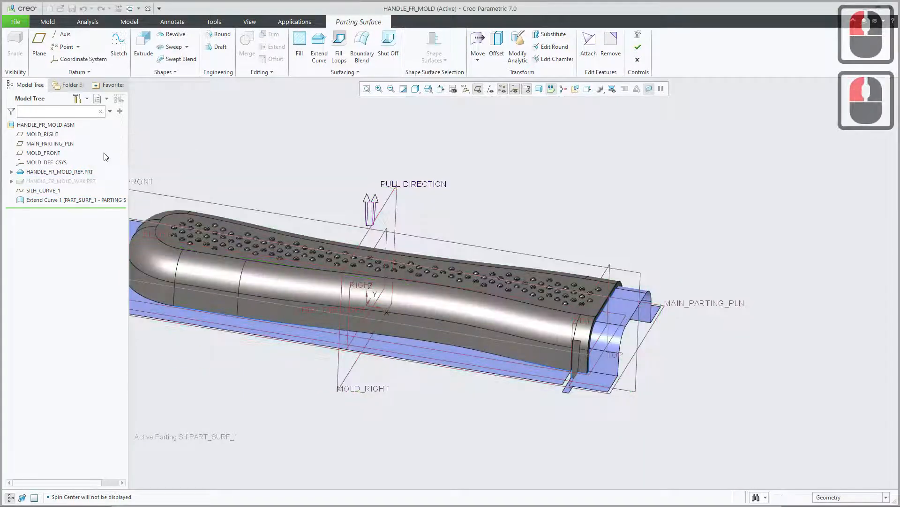
scroll(587, 378, up, 5)
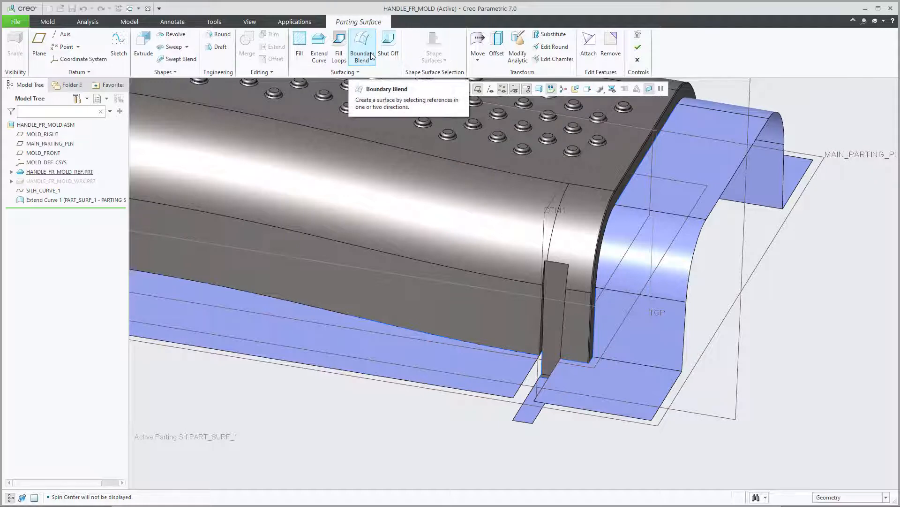
Start a Boundary Blend and define the first chain's reference as the hook extension's side edge facing the long wall's extension.
click(366, 48)
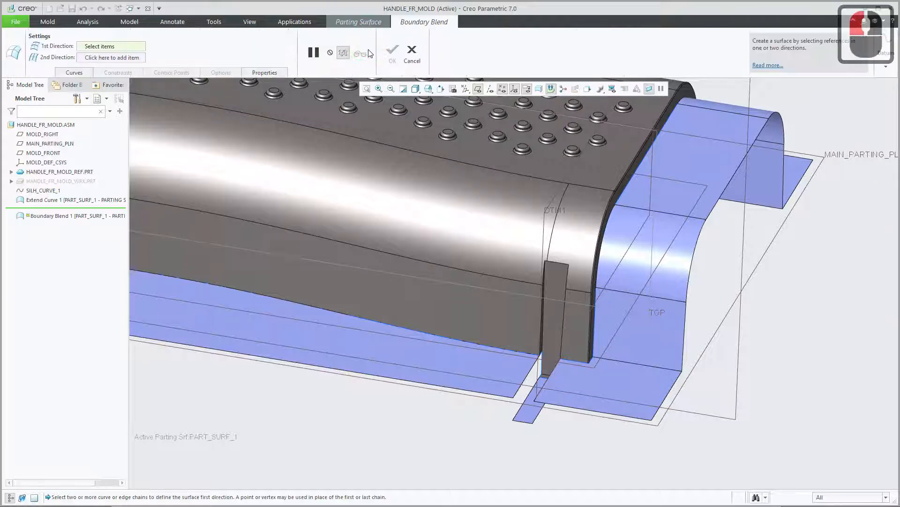
shift+middle_drag(482, 305, 550, 283)
middle_drag(585, 361, 589, 338)
scroll(584, 365, down, 4)
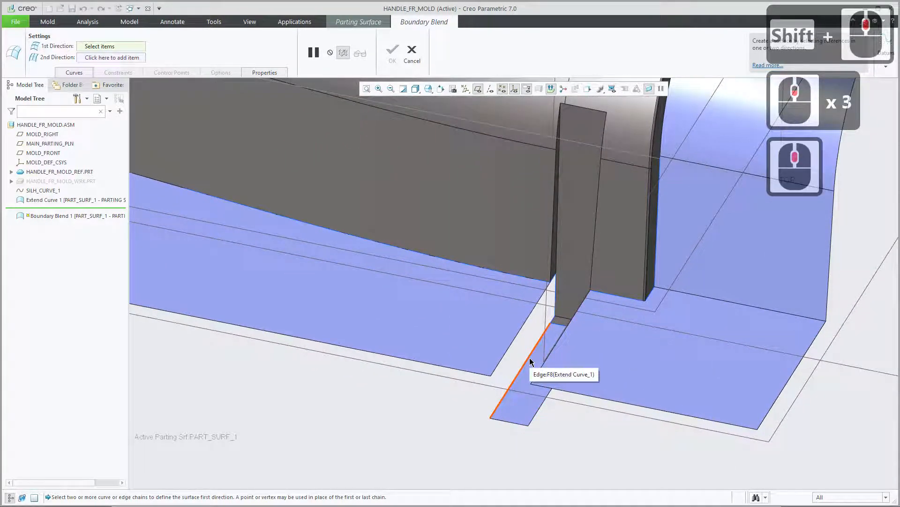
click(75, 72)
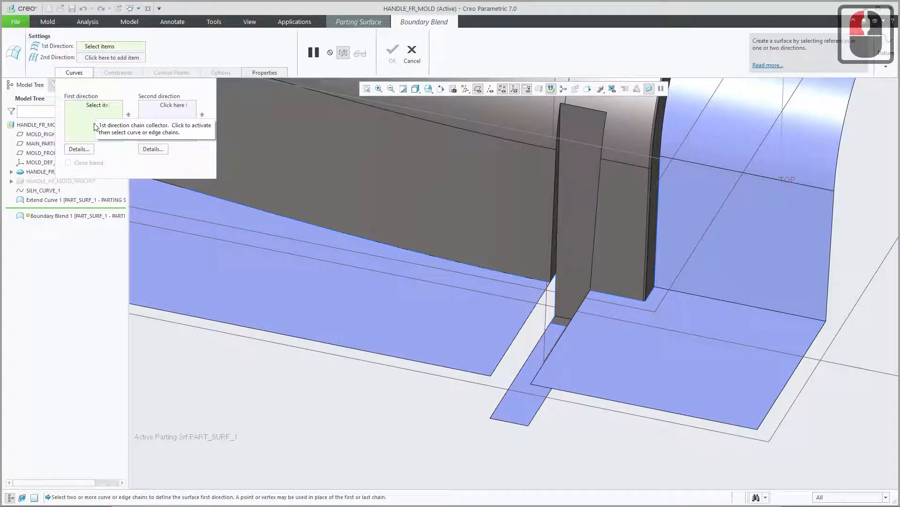
click(79, 149)
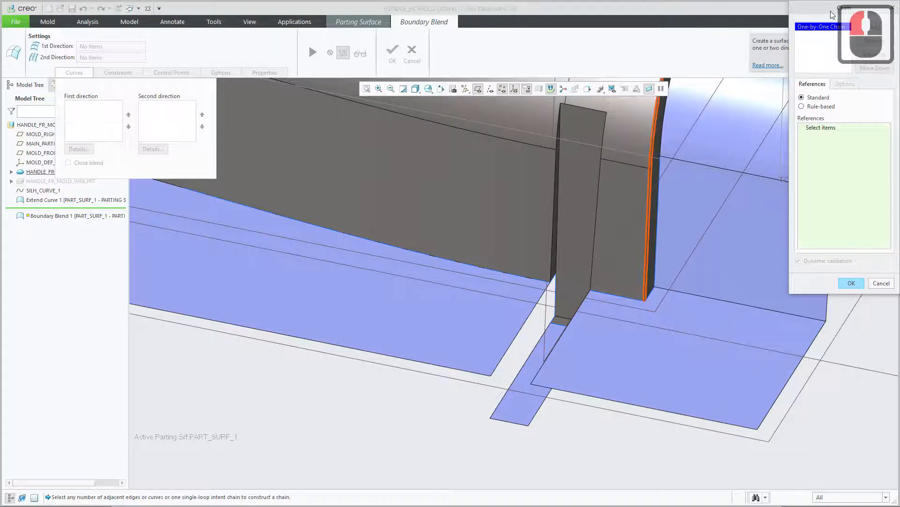
drag(813, 10, 726, 59)
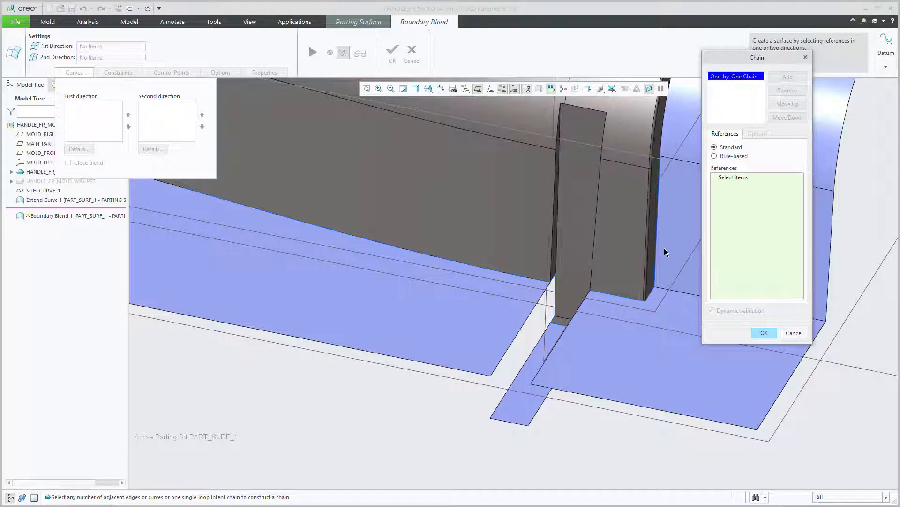
click(527, 362)
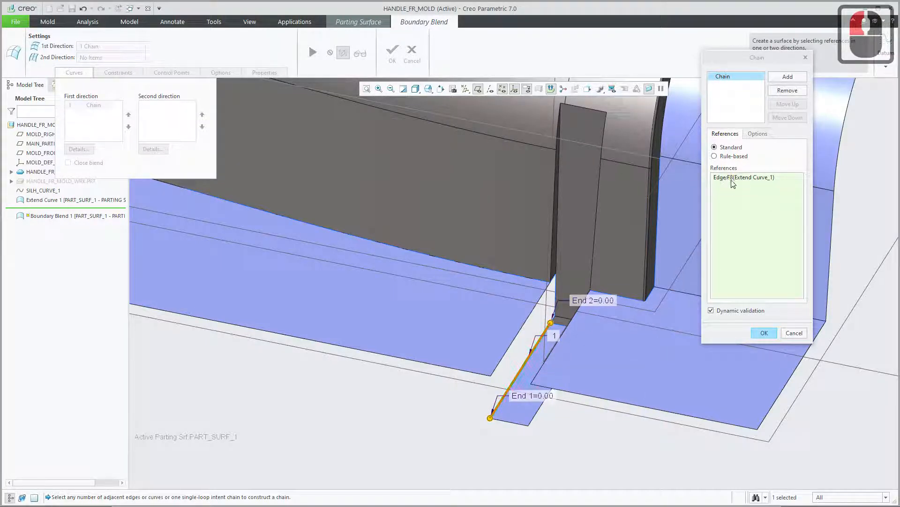
Add the short silhouette curve segment at the hook to the first chain and check the chain's two references.
scroll(559, 328, up, 3)
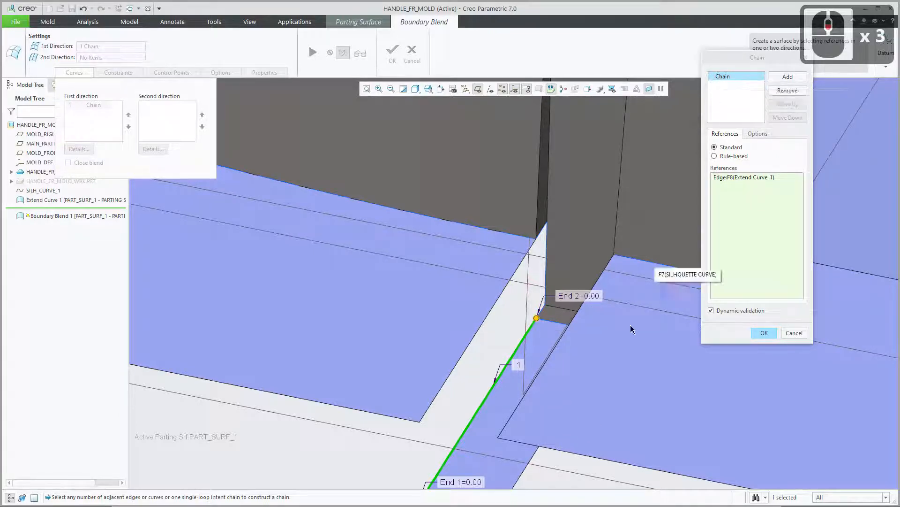
ctrl+right_click(544, 309)
ctrl+right_click(544, 310)
ctrl+right_click(545, 309)
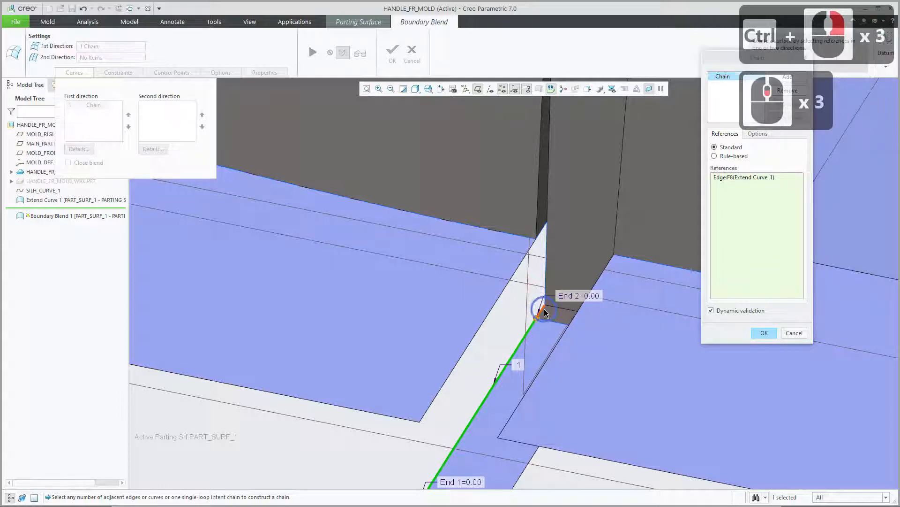
ctrl+right_click(545, 310)
ctrl+right_click(545, 311)
ctrl+right_click(545, 312)
ctrl+right_click(546, 303)
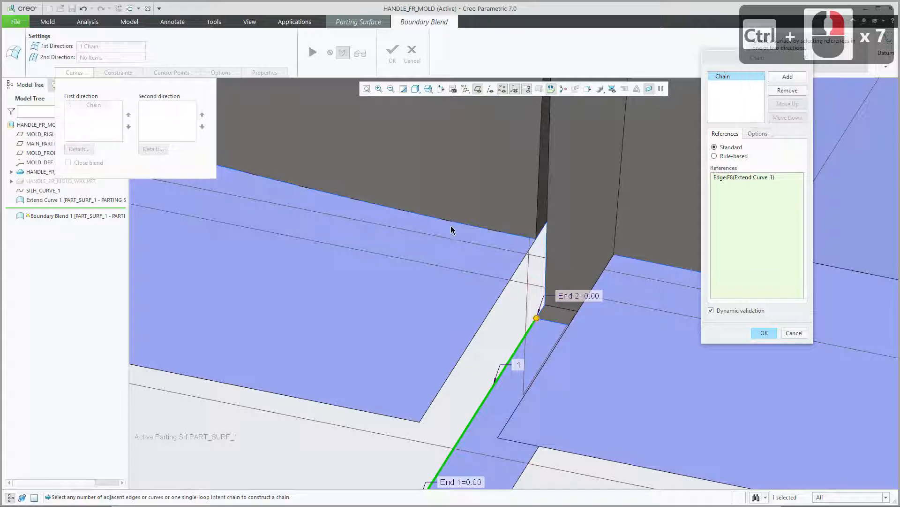
ctrl+click(546, 313)
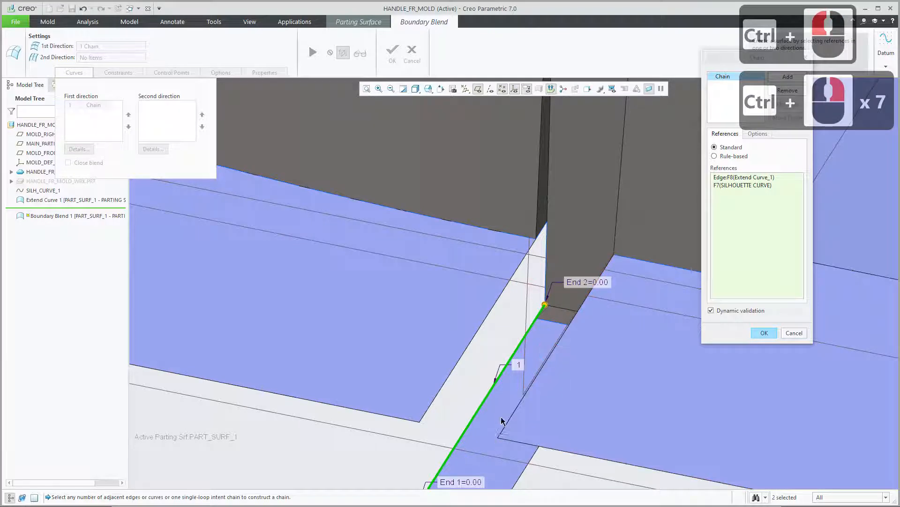
shift+middle_drag(501, 416, 499, 355)
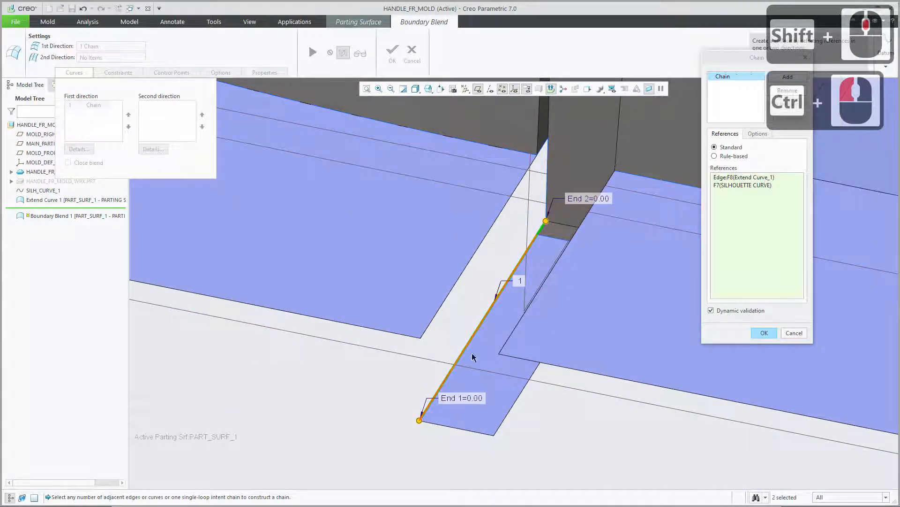
click(749, 182)
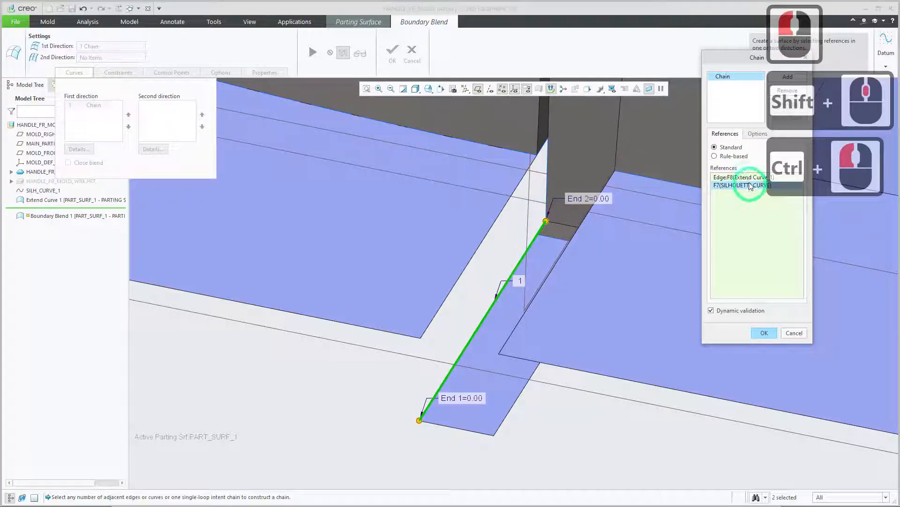
click(743, 105)
drag(734, 64, 656, 182)
click(664, 304)
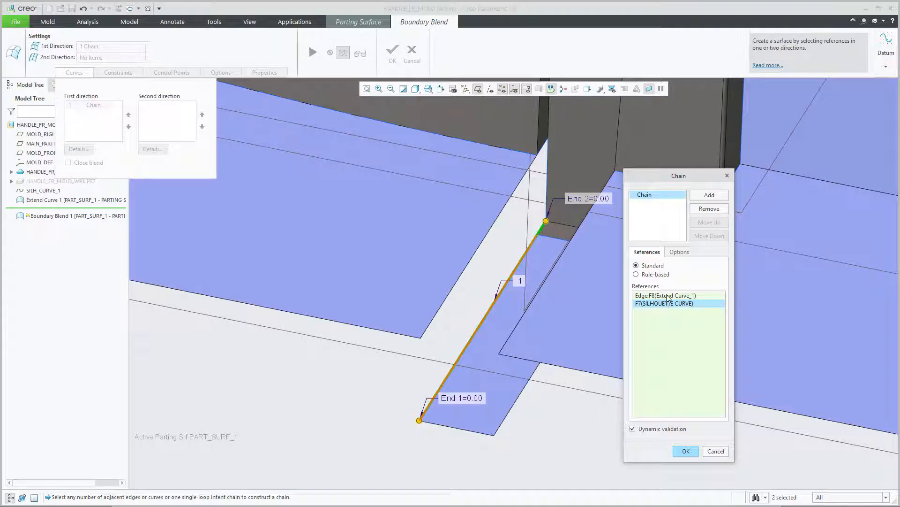
click(668, 295)
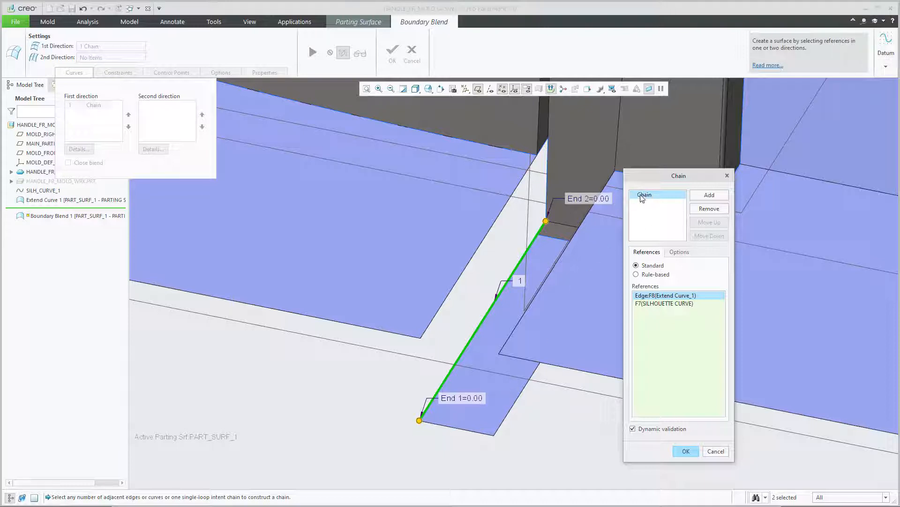
Add a second chain from the end edge of the long wall's extension plus the adjoining silhouette segment, and accept the chains.
click(709, 195)
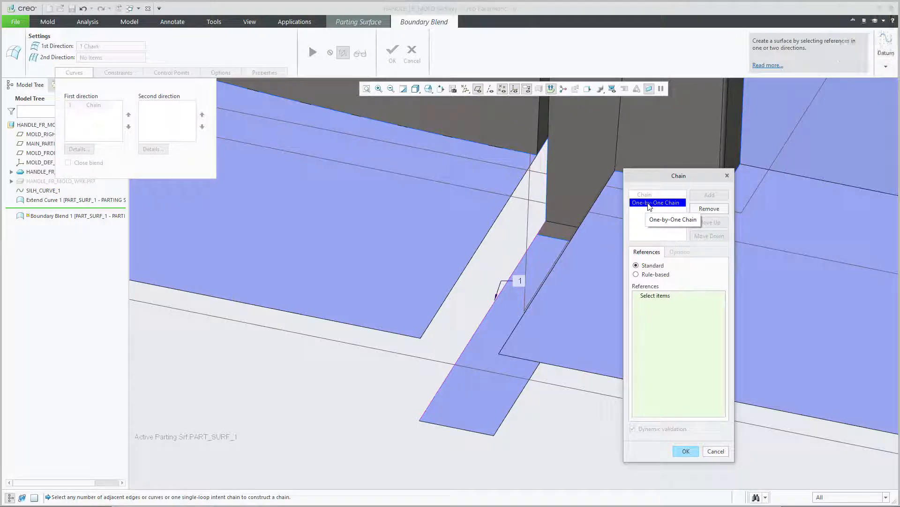
click(459, 281)
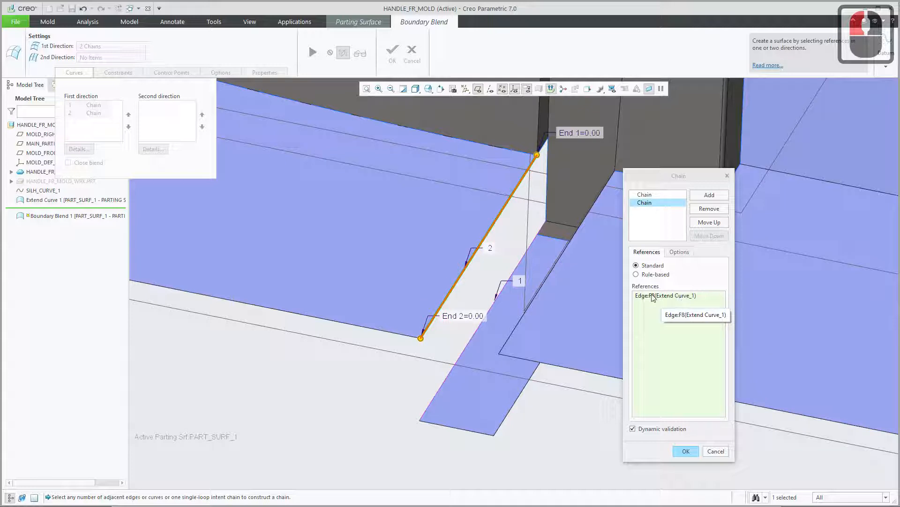
ctrl+click(544, 149)
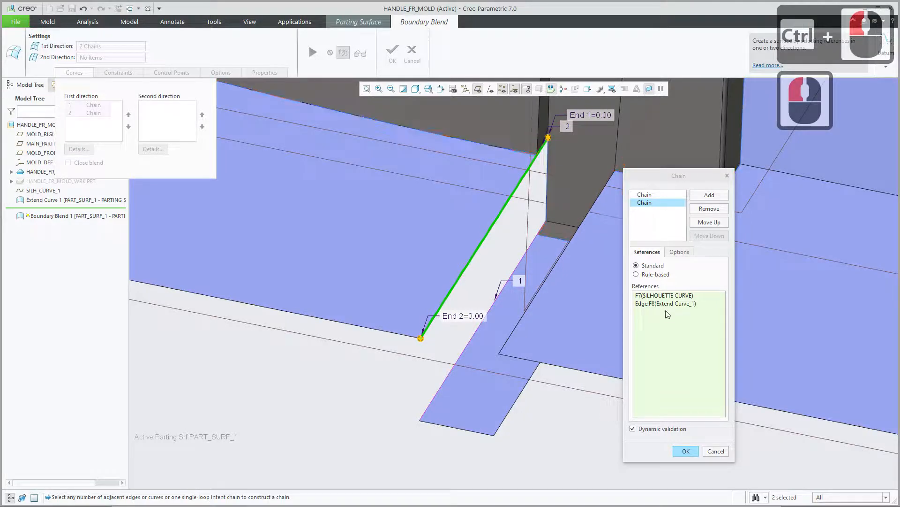
click(665, 304)
double_click(663, 295)
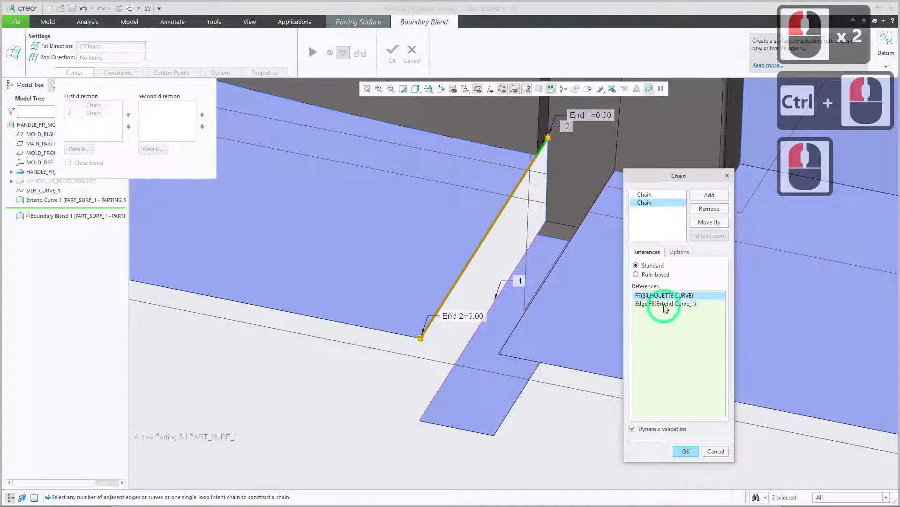
click(665, 304)
click(664, 296)
click(663, 302)
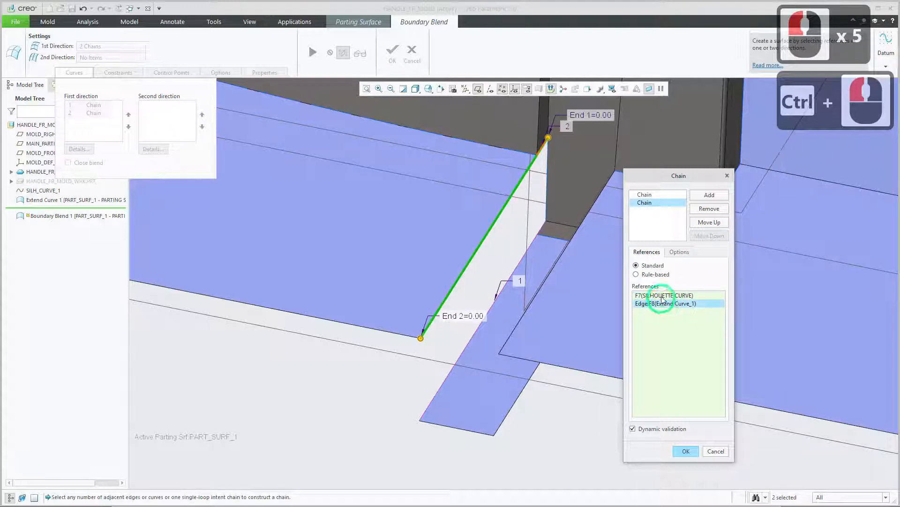
click(663, 296)
click(663, 304)
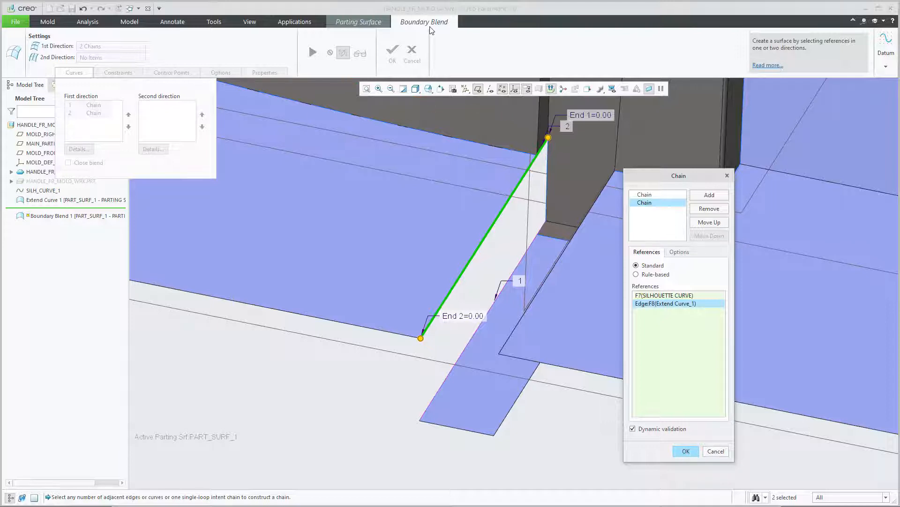
click(685, 451)
click(686, 452)
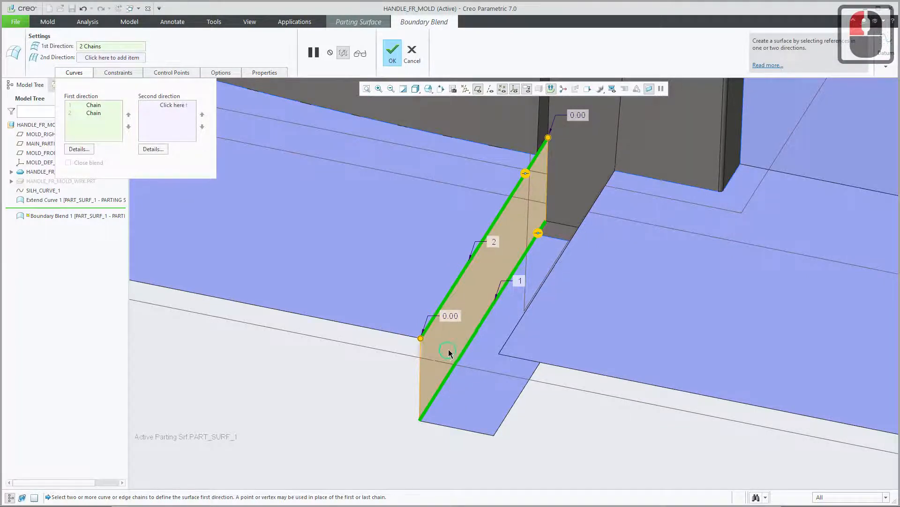
Examine the previewed blend surface where it meets the clip and the neighbouring extension surfaces.
mouse_move(448, 349)
middle_down()
mouse_move(437, 340)
mouse_move(460, 340)
mouse_move(451, 341)
middle_up()
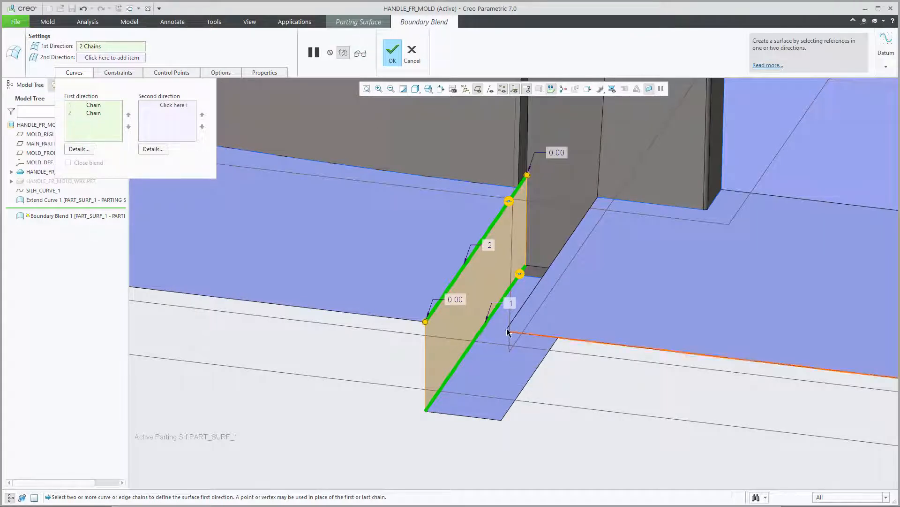
mouse_move(519, 321)
middle_down()
mouse_move(514, 303)
mouse_move(521, 318)
mouse_move(506, 317)
mouse_move(506, 307)
mouse_move(506, 315)
middle_up()
scroll(506, 324, down, 1)
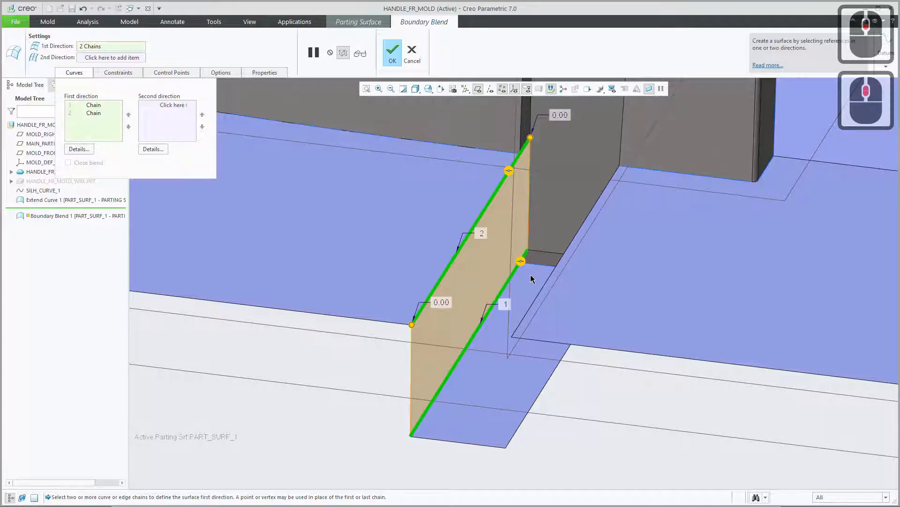
scroll(505, 243, up, 10)
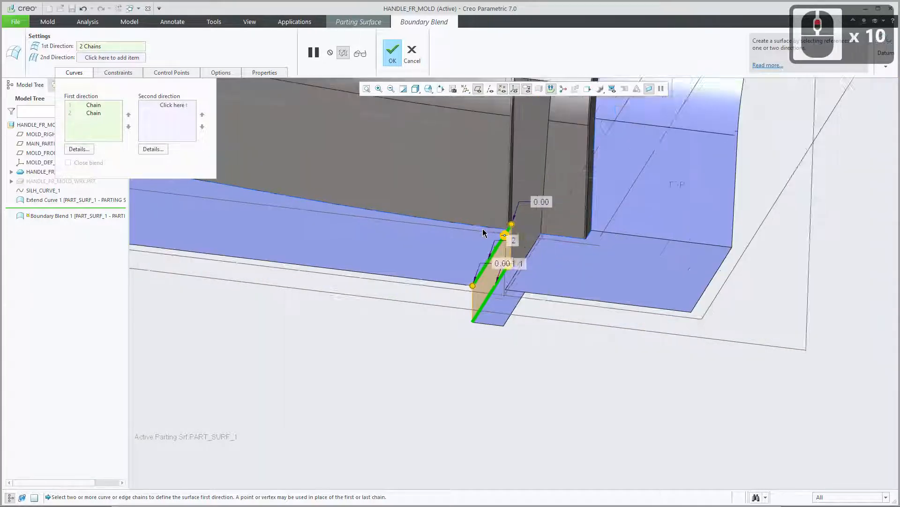
scroll(483, 232, up, 13)
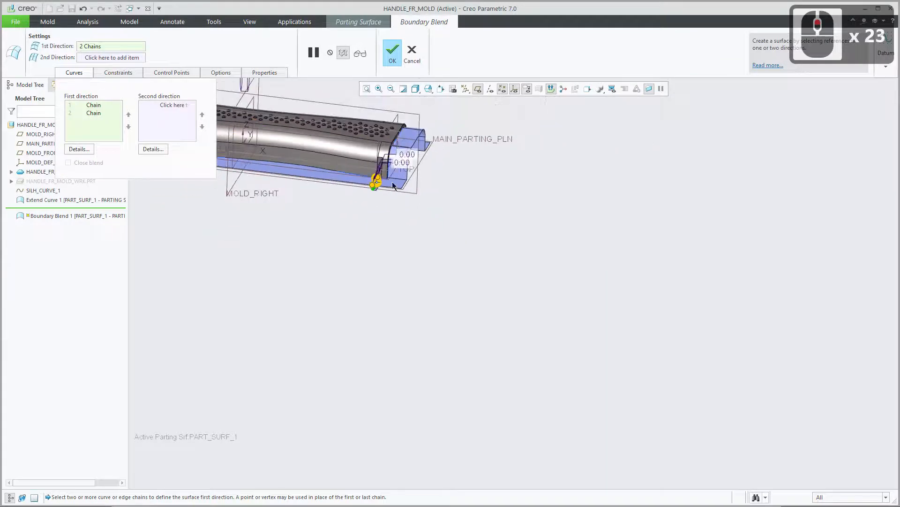
scroll(393, 186, down, 17)
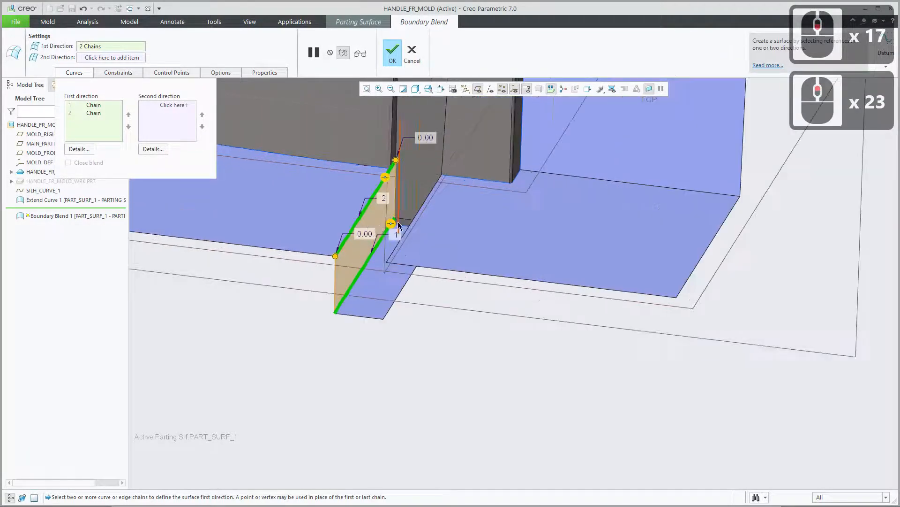
scroll(398, 226, down, 2)
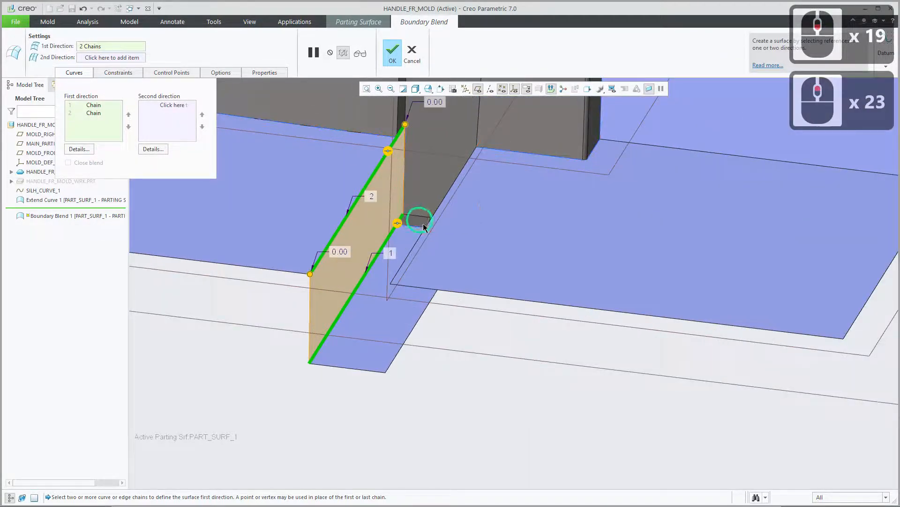
shift+middle_drag(417, 216, 481, 254)
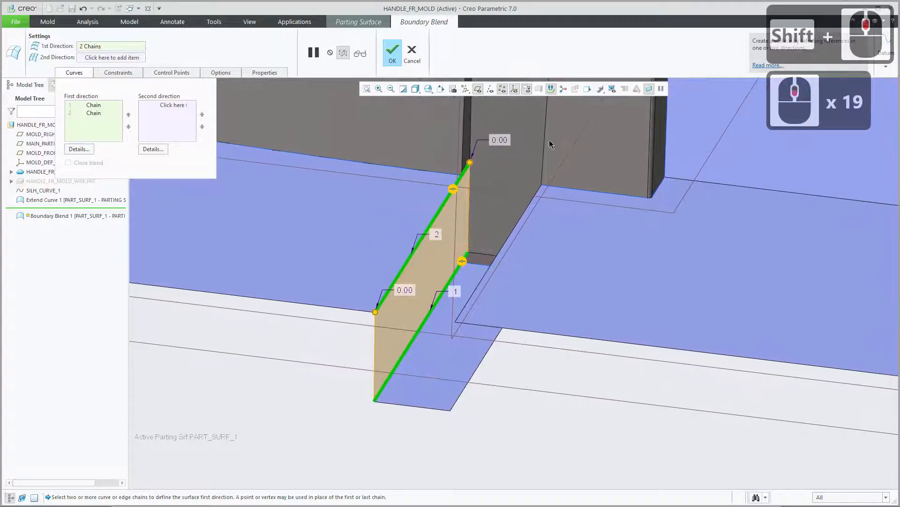
click(564, 90)
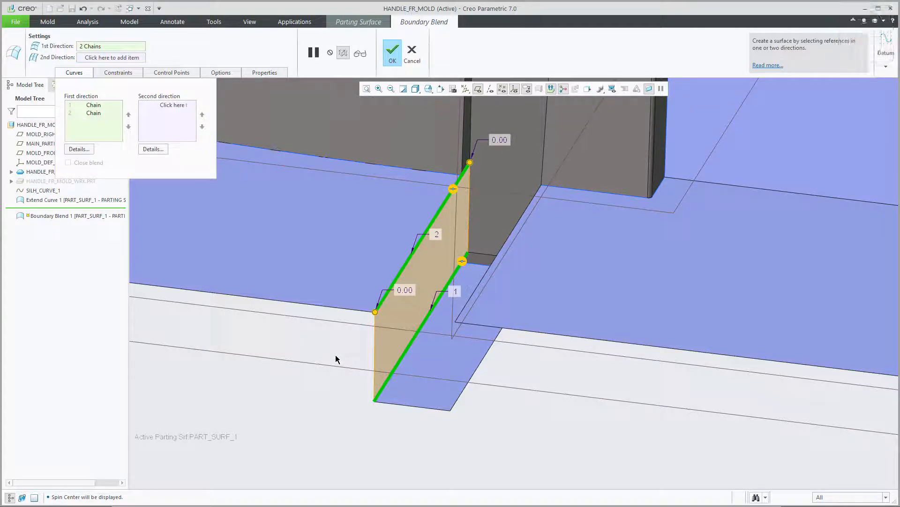
middle_drag(352, 354, 787, 239)
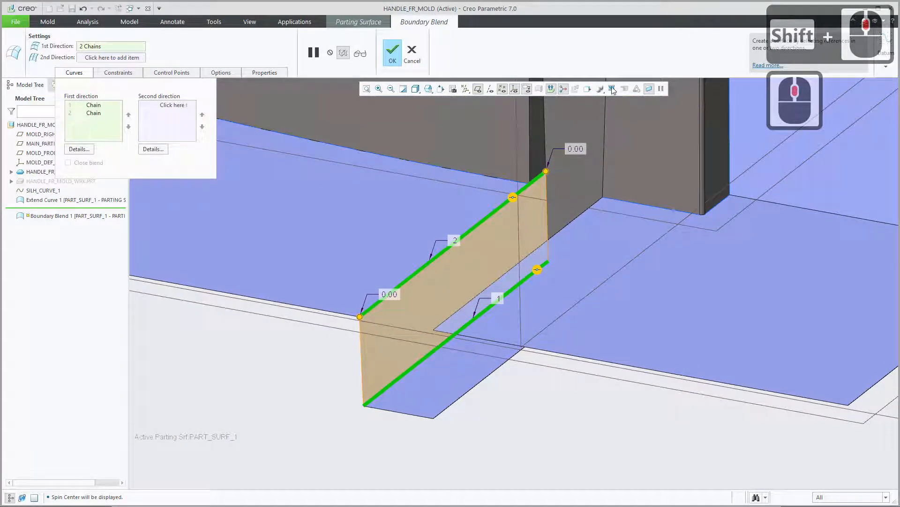
click(564, 89)
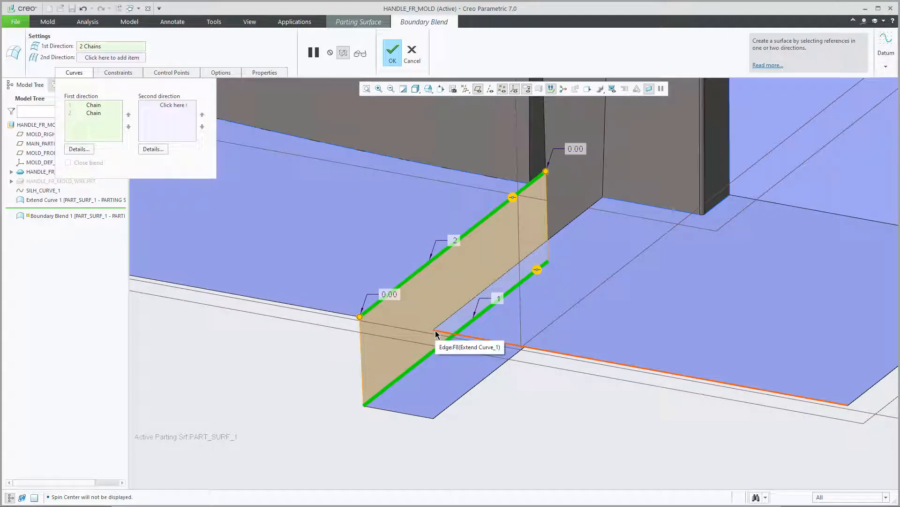
mouse_move(436, 331)
middle_down()
mouse_move(444, 318)
mouse_move(470, 334)
mouse_move(460, 325)
mouse_move(474, 328)
mouse_move(366, 347)
middle_up()
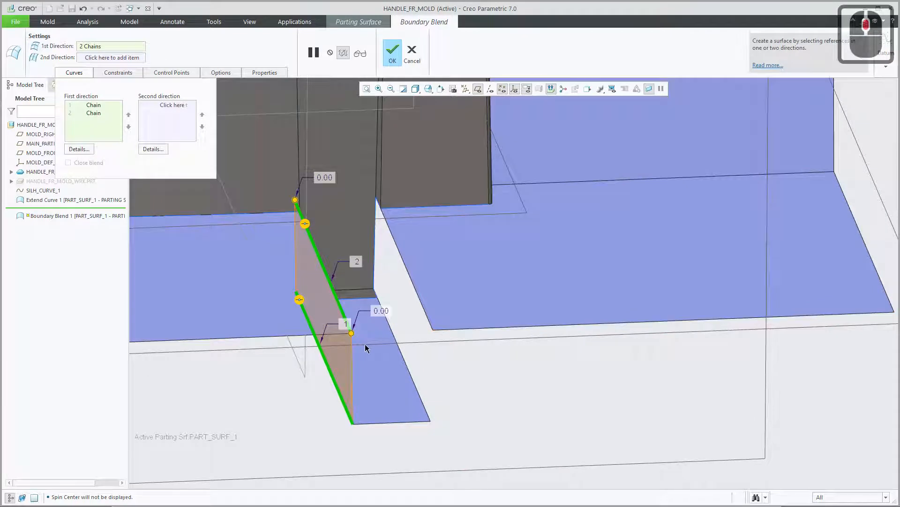
Complete the Boundary Blend surface closing the gap between the hook's extension and the long wall's extension.
click(393, 55)
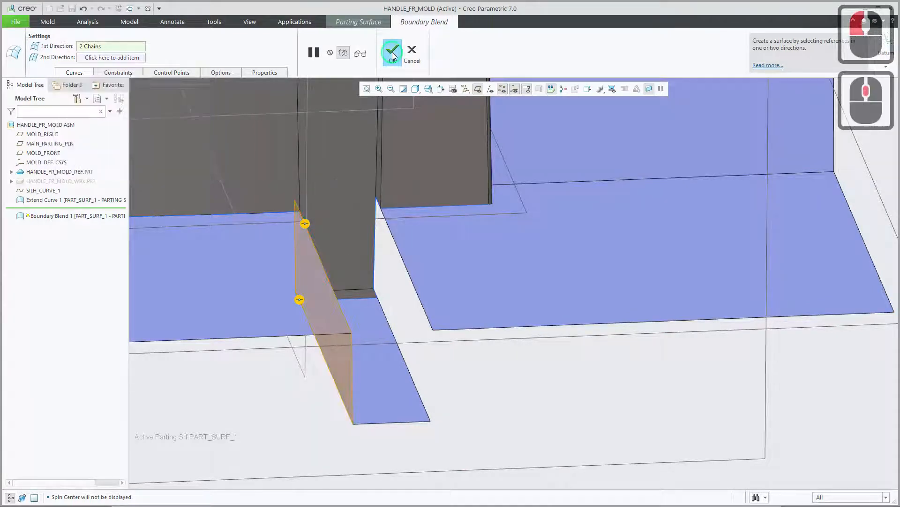
click(351, 355)
middle_drag(351, 355, 338, 358)
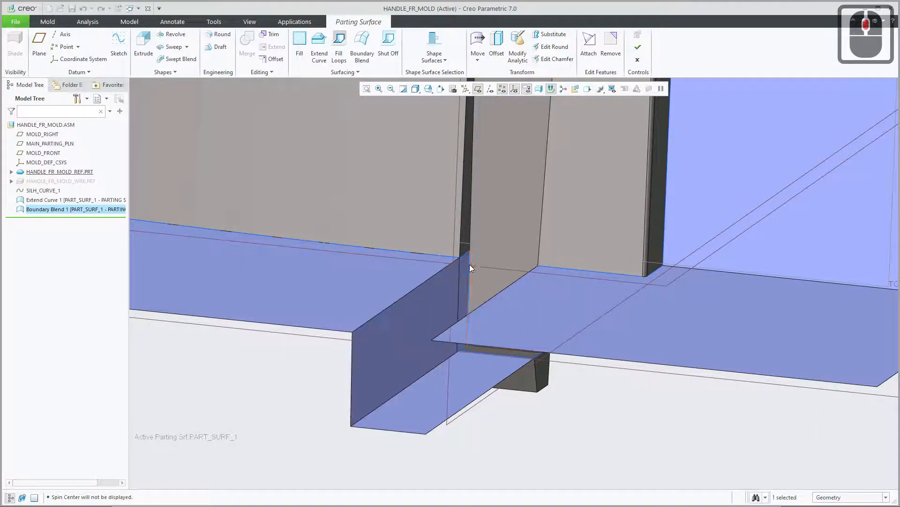
Highlight the Extend Curve and Boundary Blend features one after the other to compare their surfaces, and clear the selection.
click(91, 211)
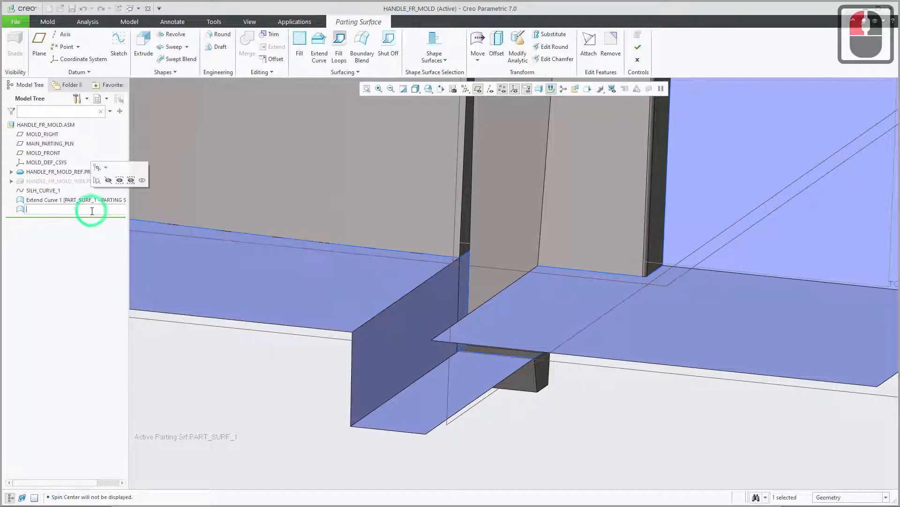
click(86, 202)
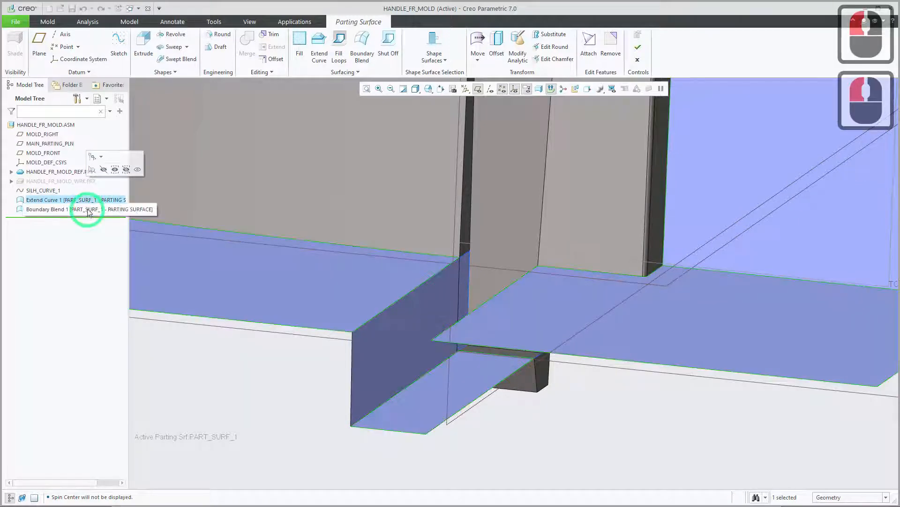
double_click(85, 209)
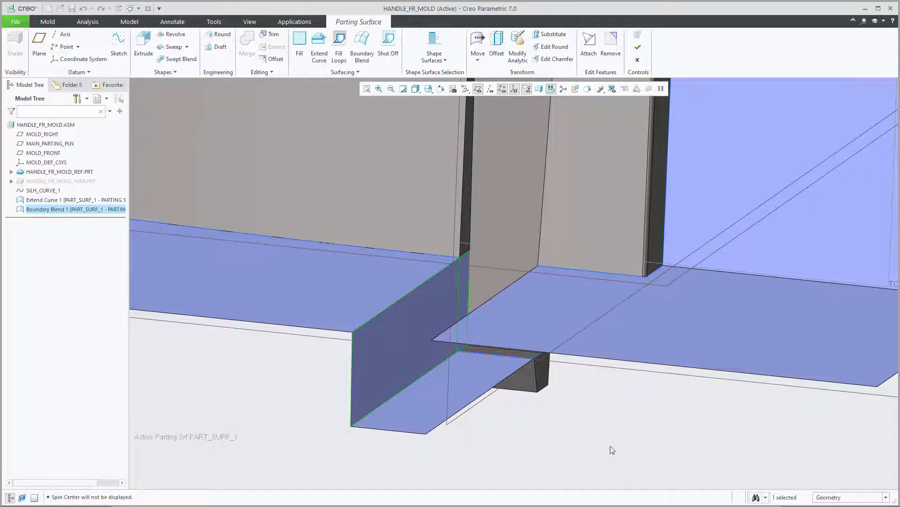
click(593, 434)
double_click(593, 432)
double_click(592, 432)
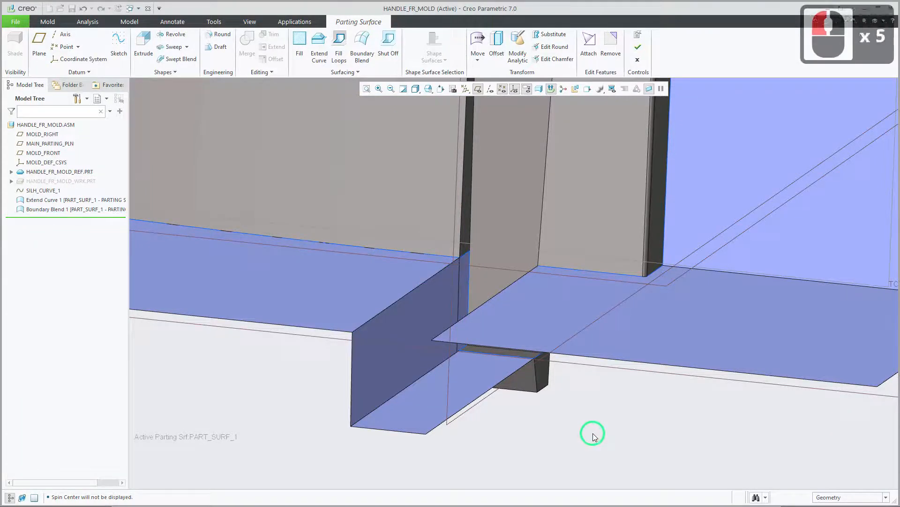
double_click(592, 433)
double_click(593, 432)
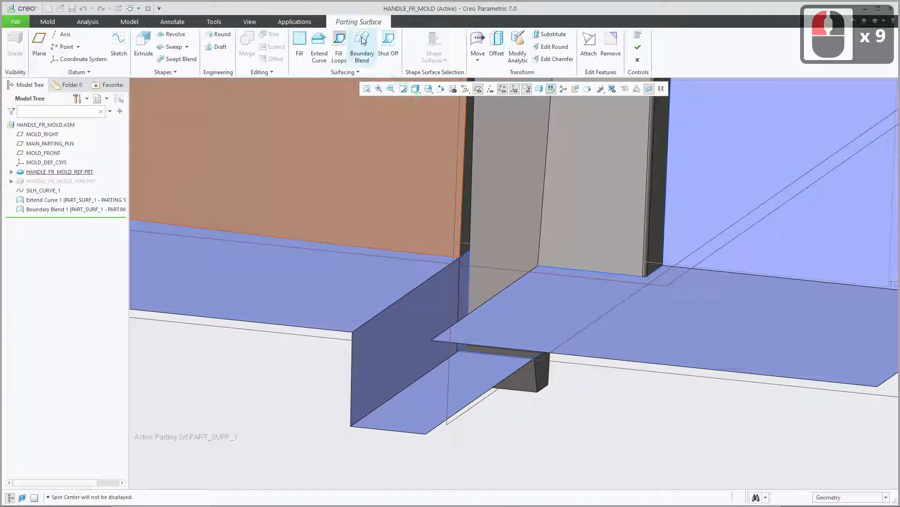
Start another Boundary Blend and define its first chain with the hook extension's opposite side edge, facing the still open gap.
click(364, 41)
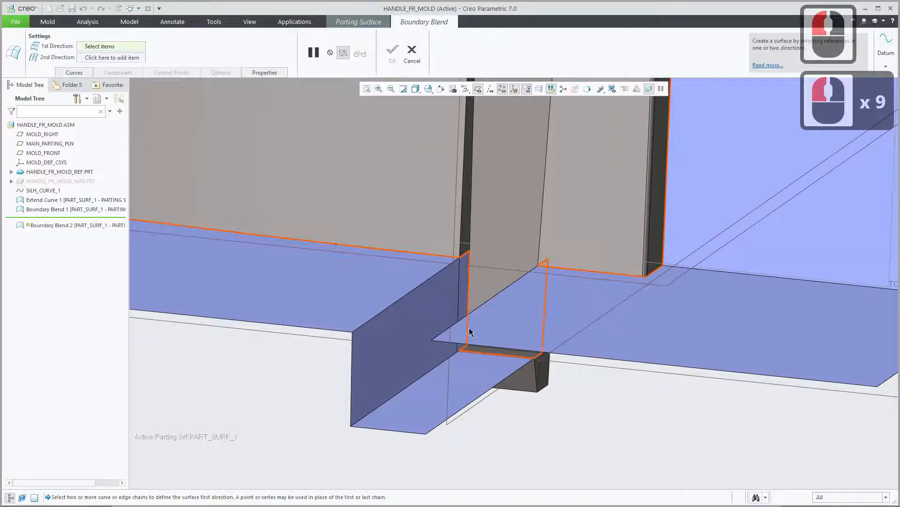
mouse_move(472, 334)
middle_down()
mouse_move(488, 324)
mouse_move(501, 342)
mouse_move(493, 333)
middle_up()
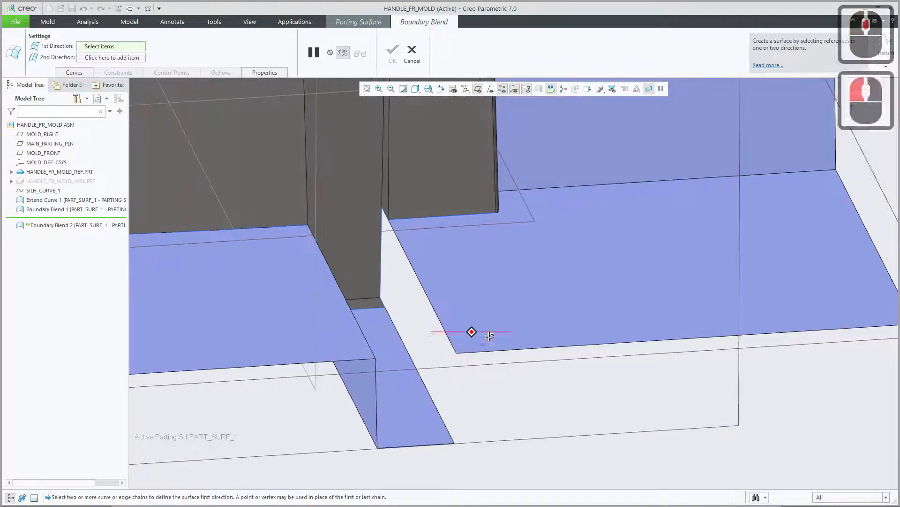
click(74, 73)
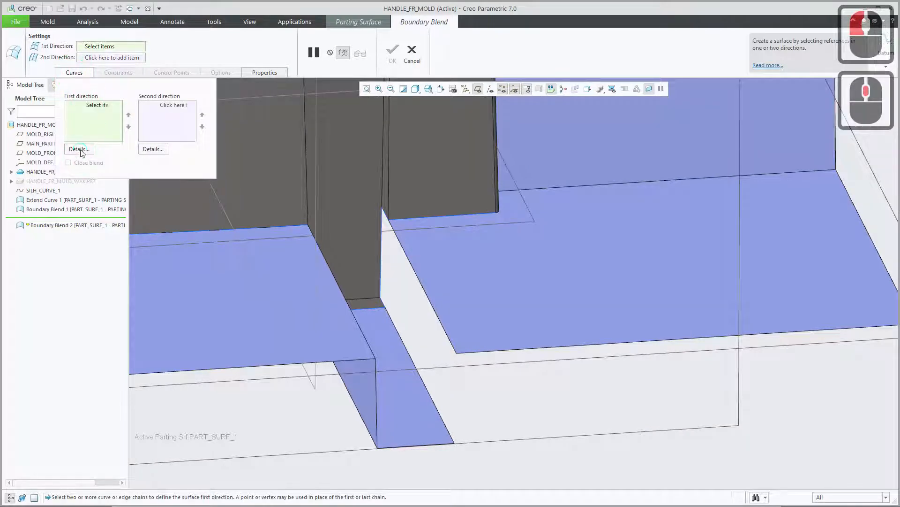
click(79, 149)
drag(678, 177, 655, 164)
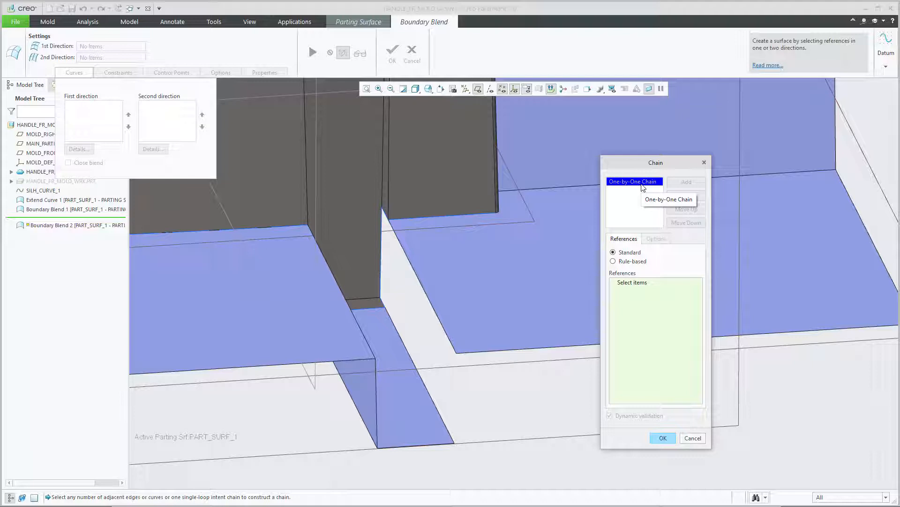
click(400, 335)
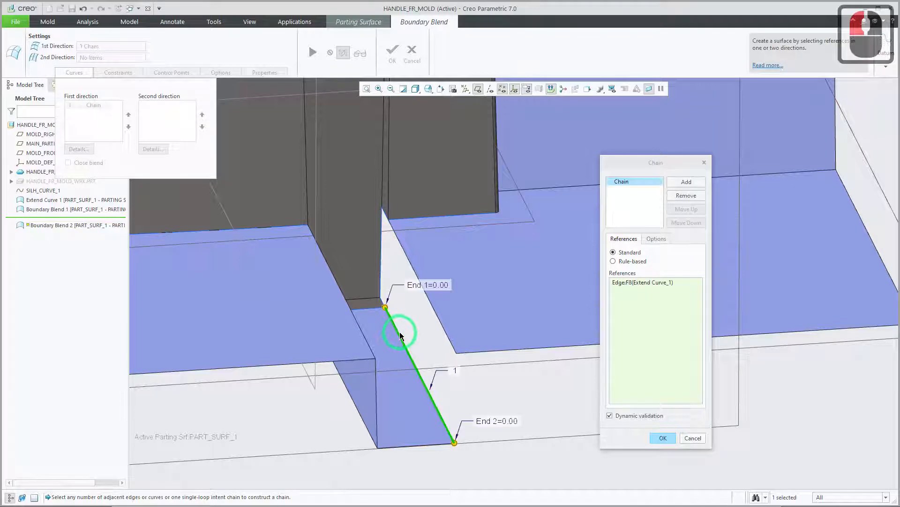
Add the short silhouette curve segment at the clip's lower corner to the first chain and check both references.
ctrl+click(382, 303)
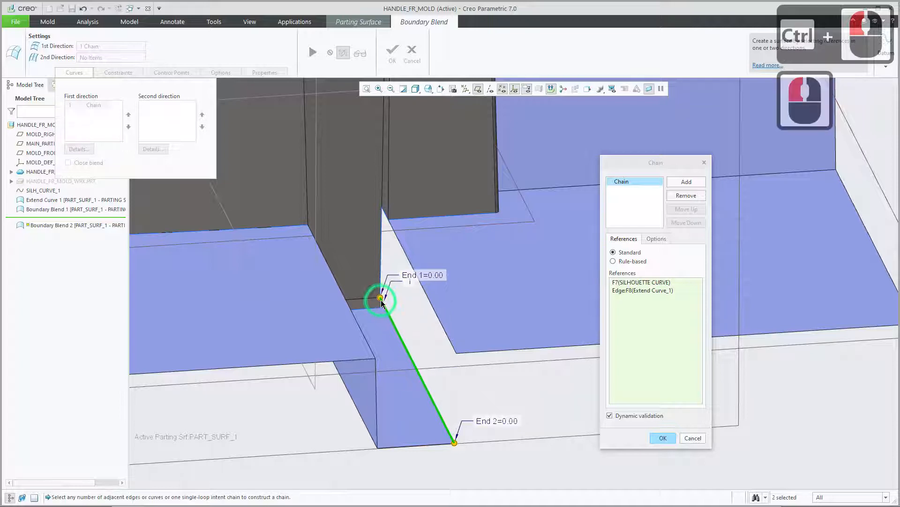
click(632, 292)
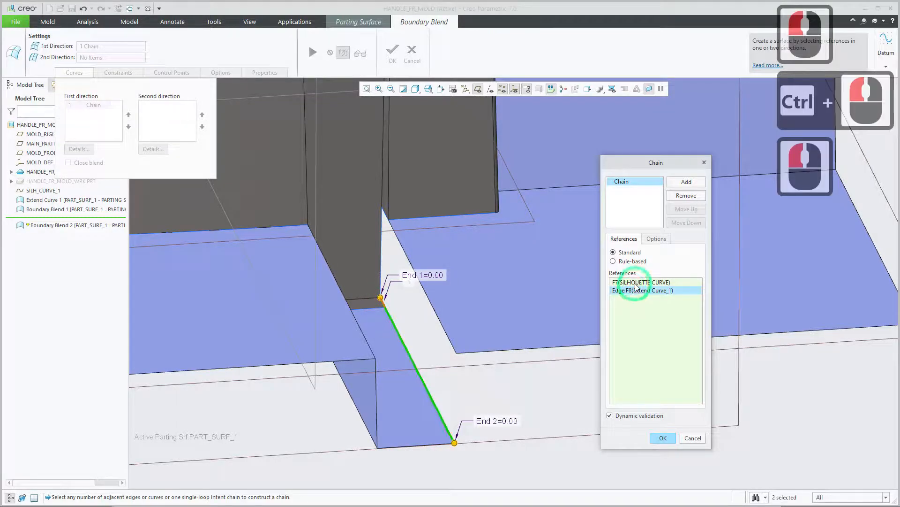
click(638, 283)
click(637, 290)
click(635, 282)
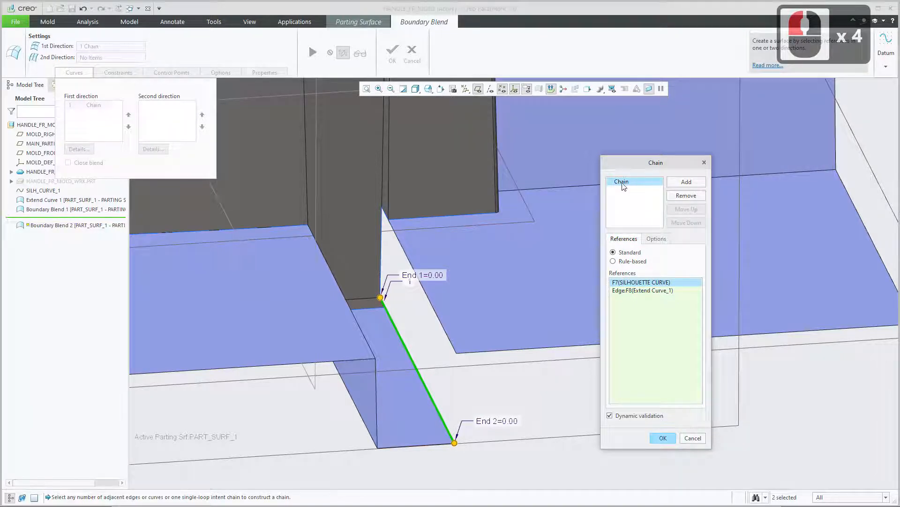
Add a second chain from the facing side edge of the neighbouring extension across the gap plus the adjoining short silhouette segment.
click(682, 183)
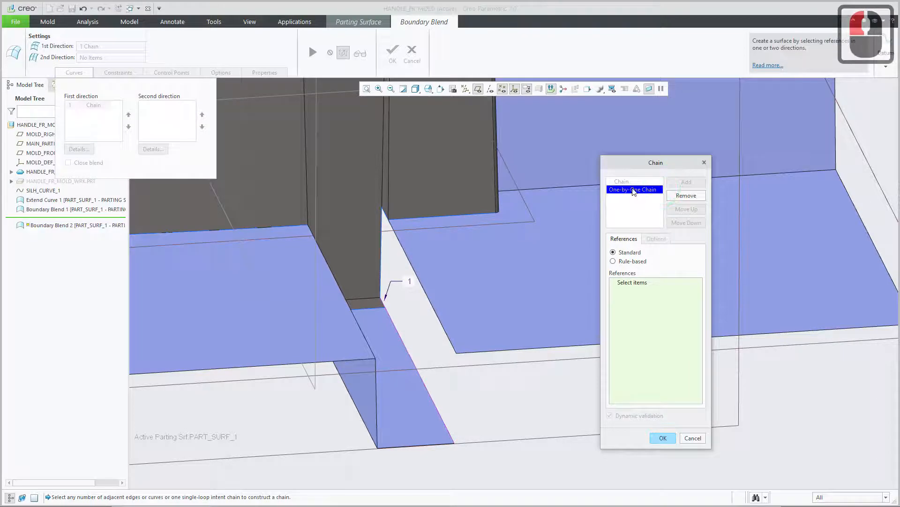
click(407, 256)
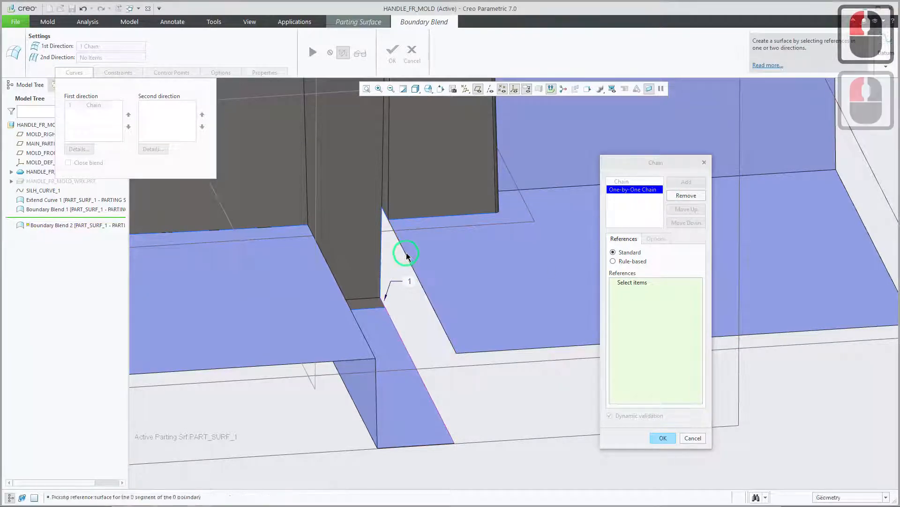
scroll(366, 209, down, 2)
scroll(367, 209, down, 1)
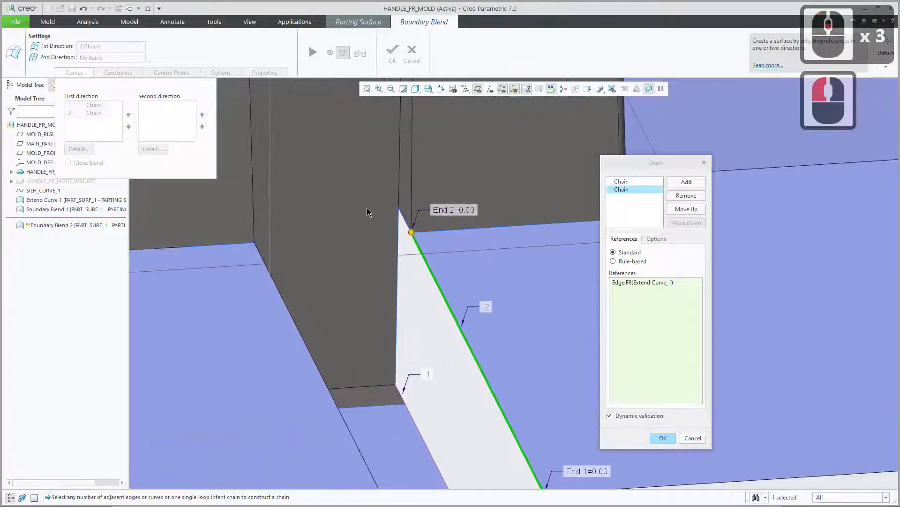
ctrl+click(402, 217)
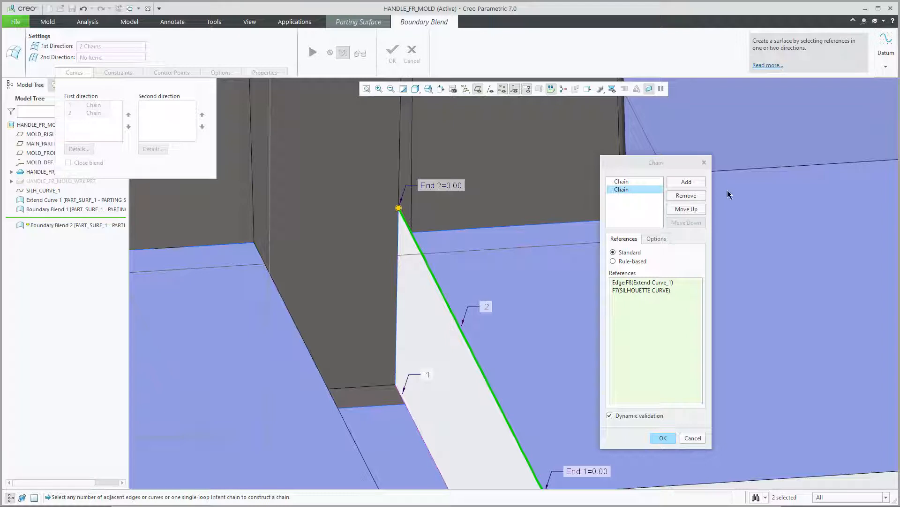
Accept both chains and complete the Boundary Blend on the second side of the hook's extension.
click(663, 438)
middle_drag(637, 378, 612, 285)
scroll(663, 249, up, 3)
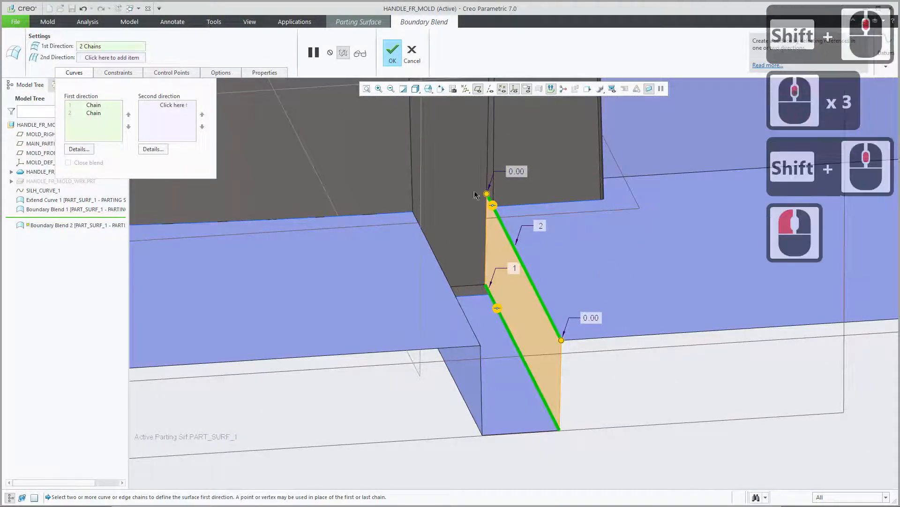
click(393, 54)
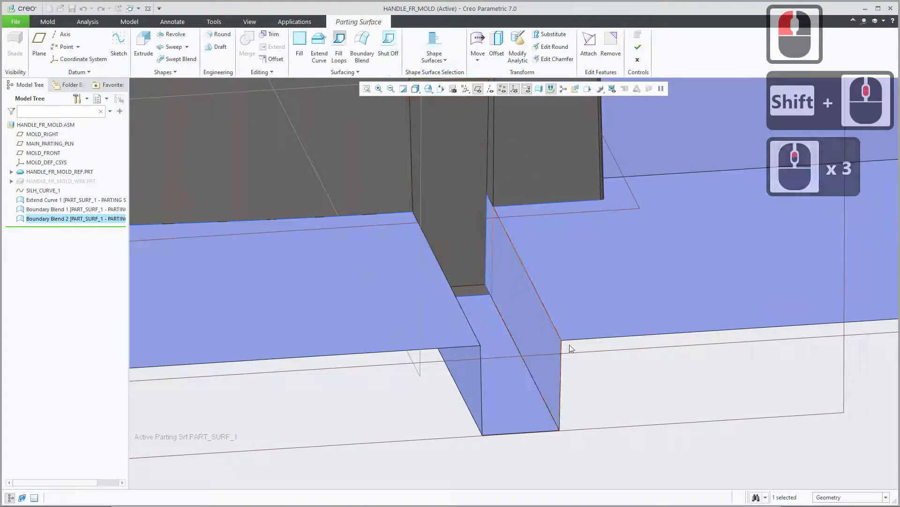
mouse_move(553, 342)
middle_down()
mouse_move(556, 317)
mouse_move(527, 317)
mouse_move(522, 330)
mouse_move(580, 331)
mouse_move(553, 336)
mouse_move(292, 497)
middle_up()
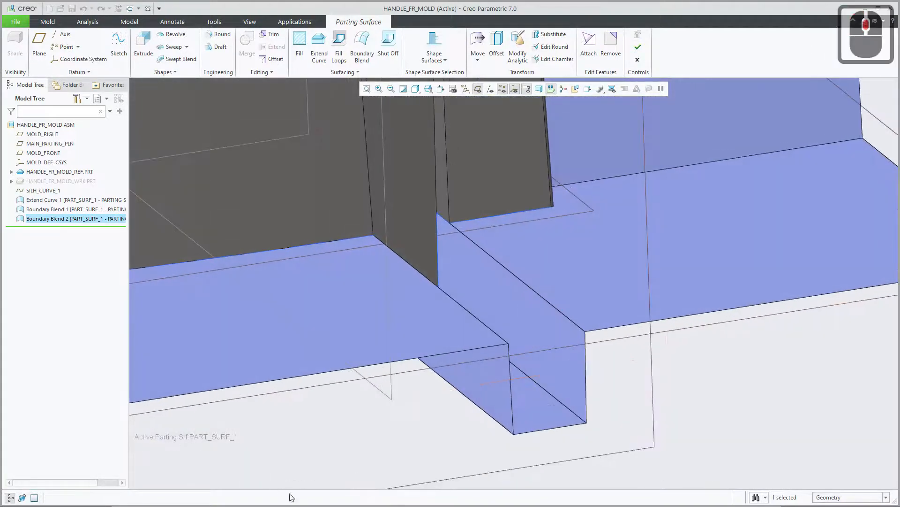
Switch to Creo Mold Creation3.pdf in the browser and review the individual silhouette curve extension settings on pages 6 to 10.
click(273, 498)
scroll(344, 365, down, 1)
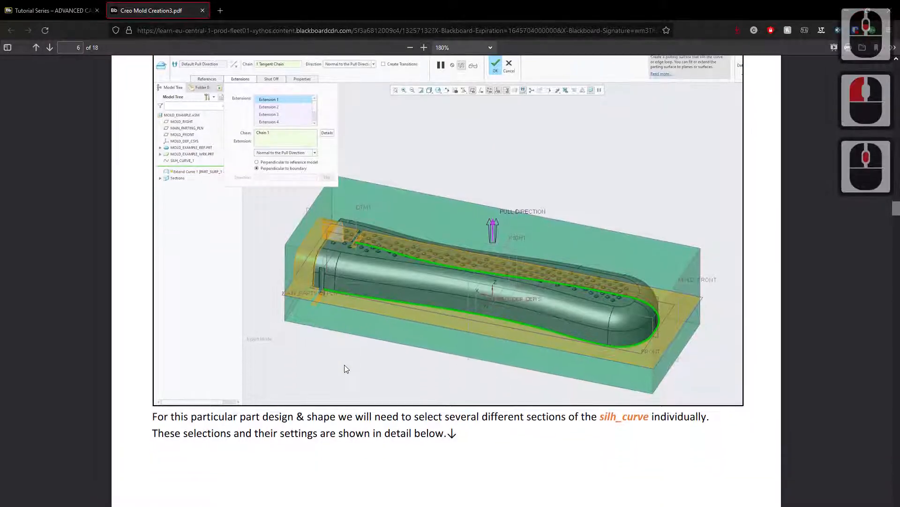
scroll(348, 349, down, 1)
scroll(398, 300, up, 2)
scroll(392, 346, down, 20)
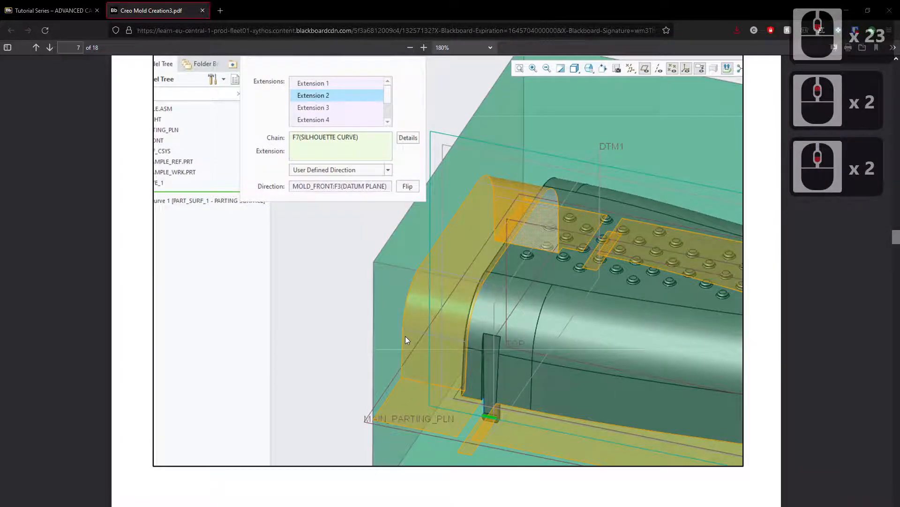
scroll(405, 338, down, 18)
scroll(418, 352, down, 14)
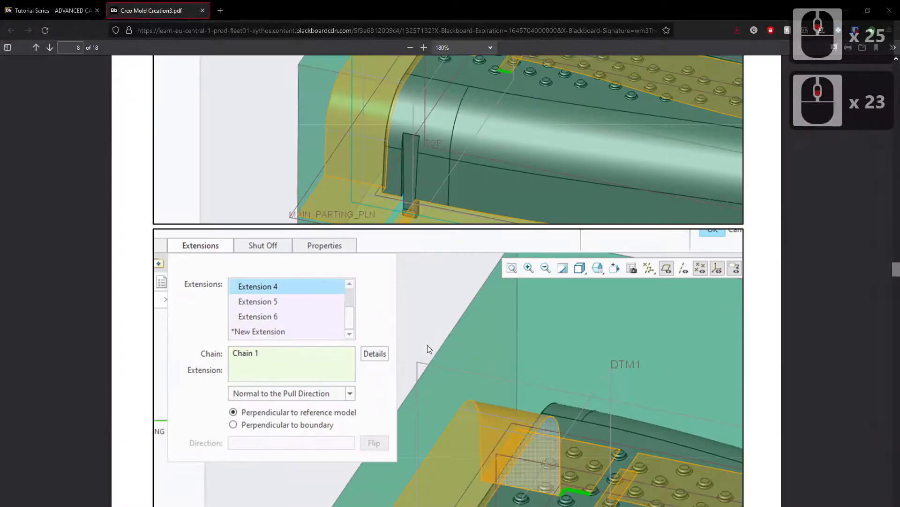
scroll(605, 272, down, 10)
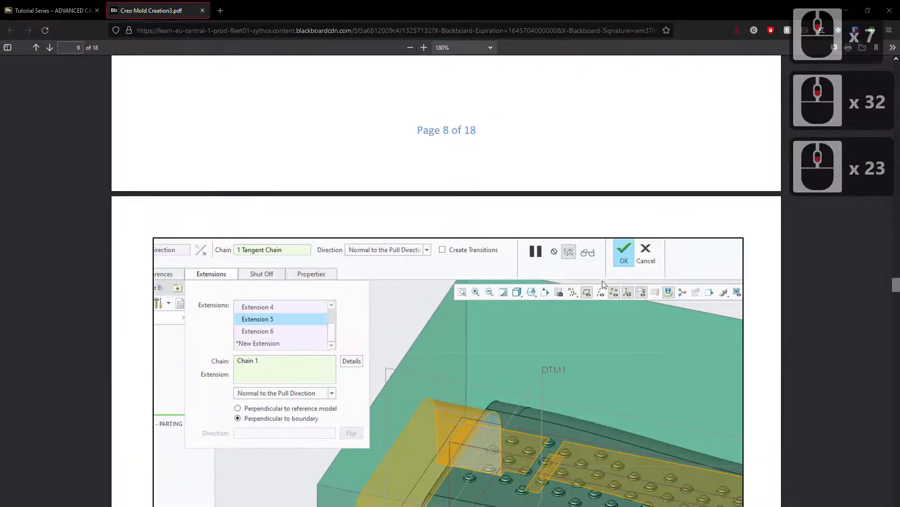
scroll(603, 280, up, 3)
scroll(469, 305, up, 12)
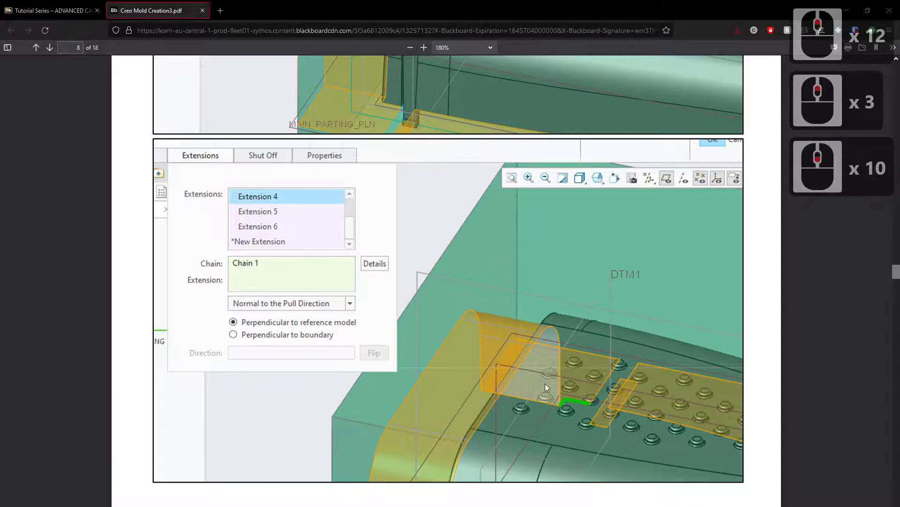
scroll(539, 389, down, 20)
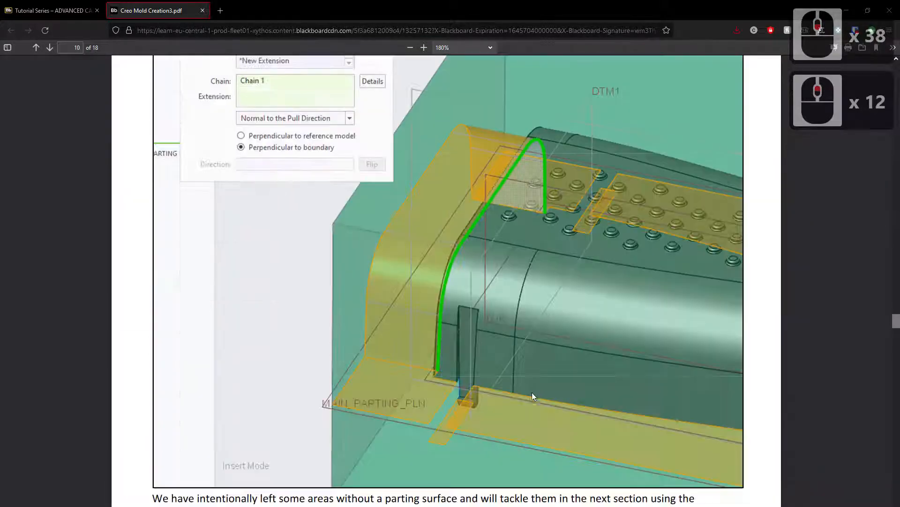
Read the PDF's Boundary Blend section on pages 10 to 12, up to the instruction on mirroring the two blends.
scroll(533, 396, down, 13)
scroll(533, 395, up, 4)
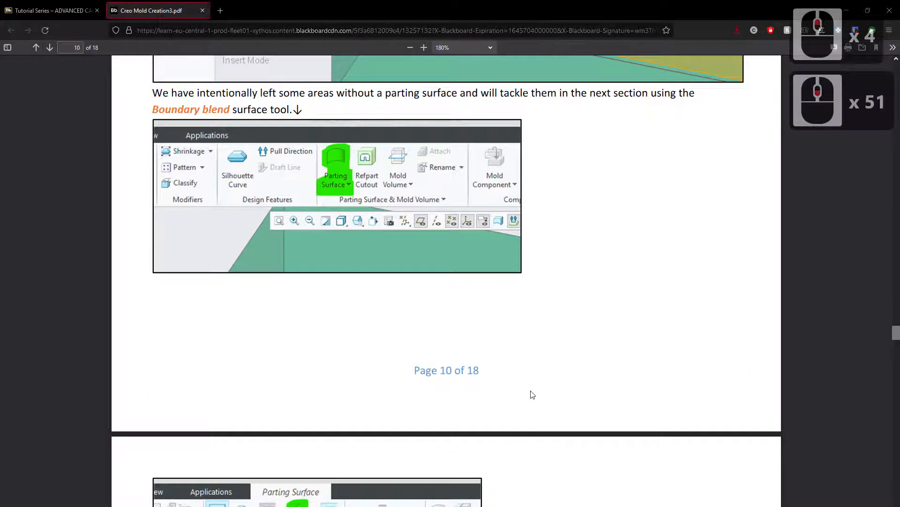
scroll(533, 396, down, 9)
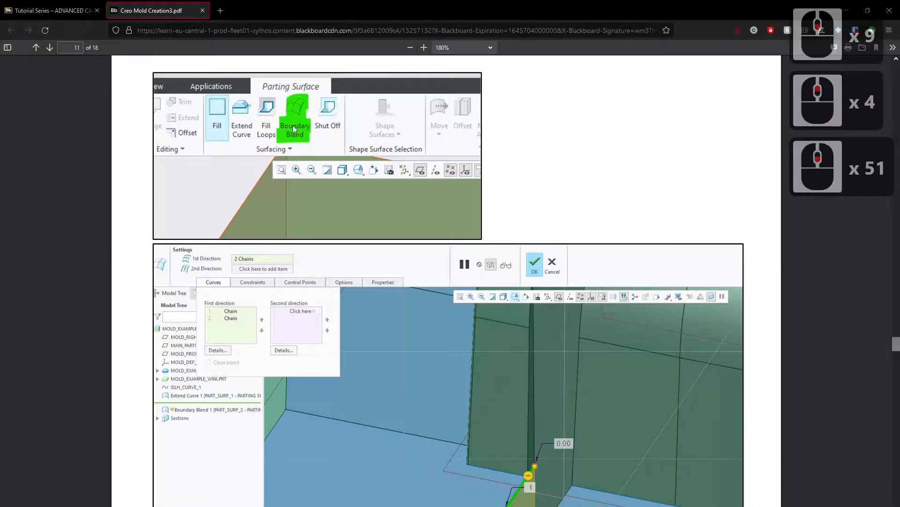
scroll(534, 400, down, 12)
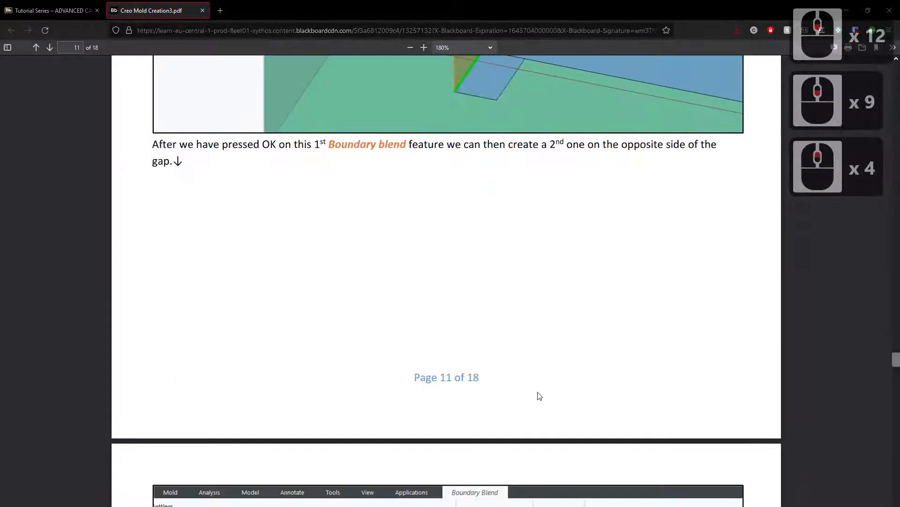
scroll(539, 396, down, 12)
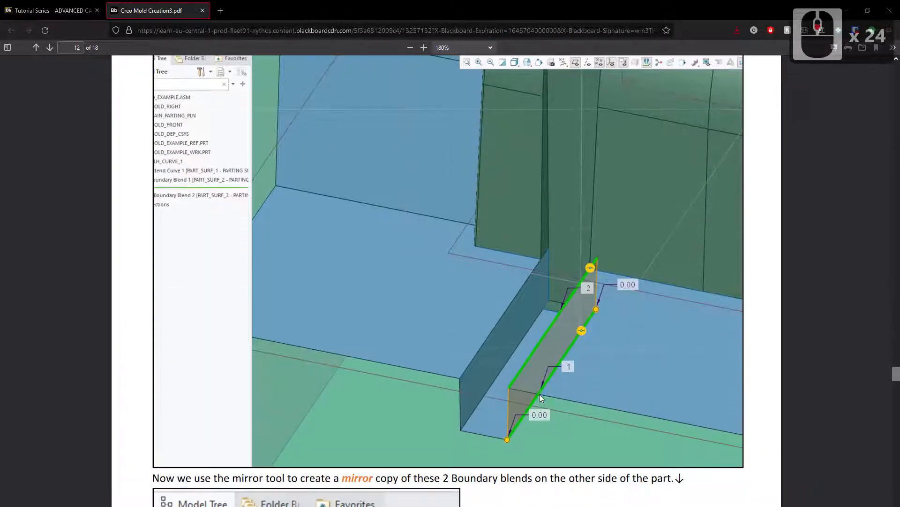
scroll(540, 397, down, 4)
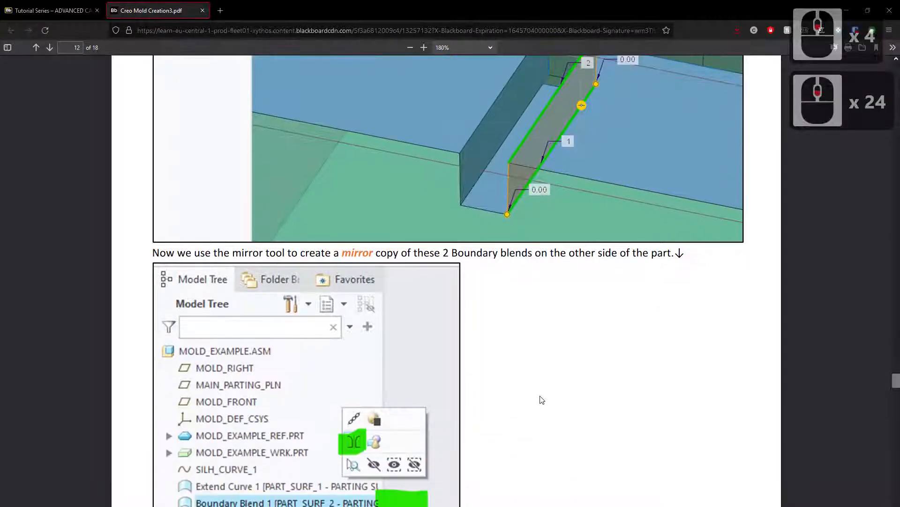
scroll(539, 384, up, 5)
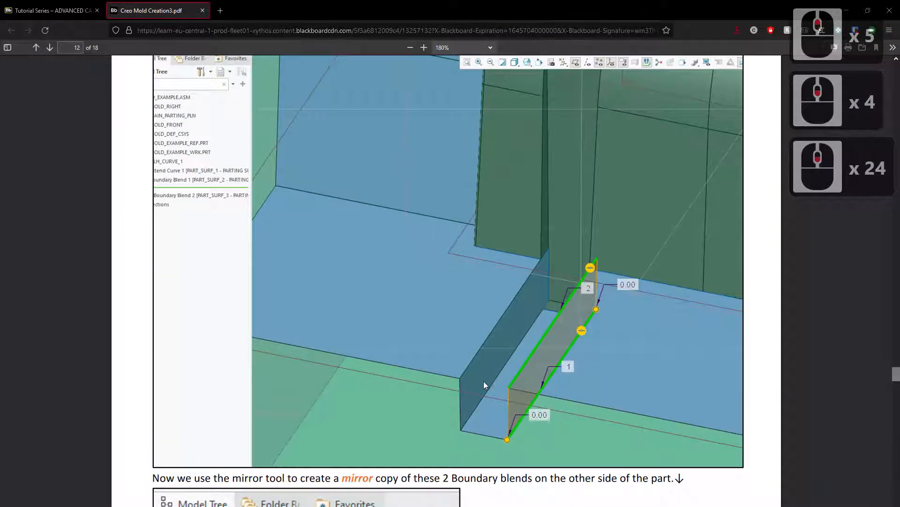
scroll(512, 396, down, 6)
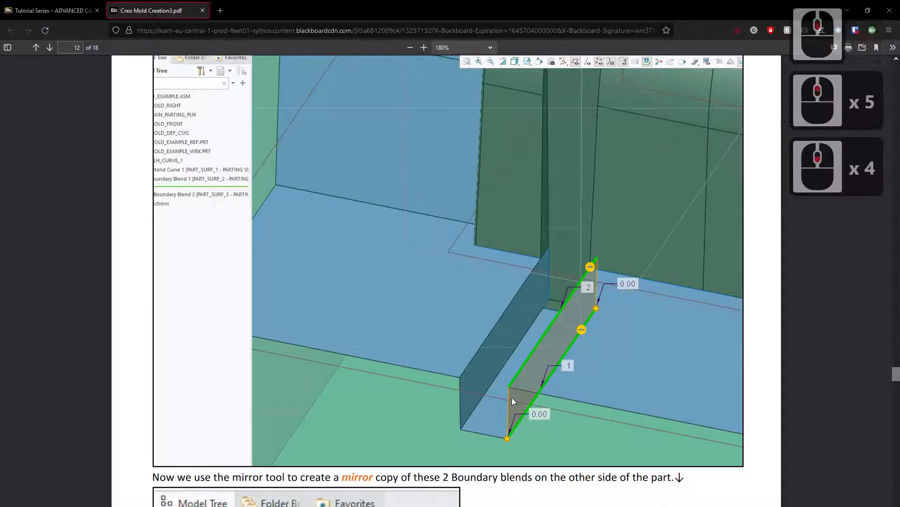
Read page 12 of the PDF on mirroring the two Boundary Blends to the other side and merging the surfaces.
scroll(513, 400, down, 1)
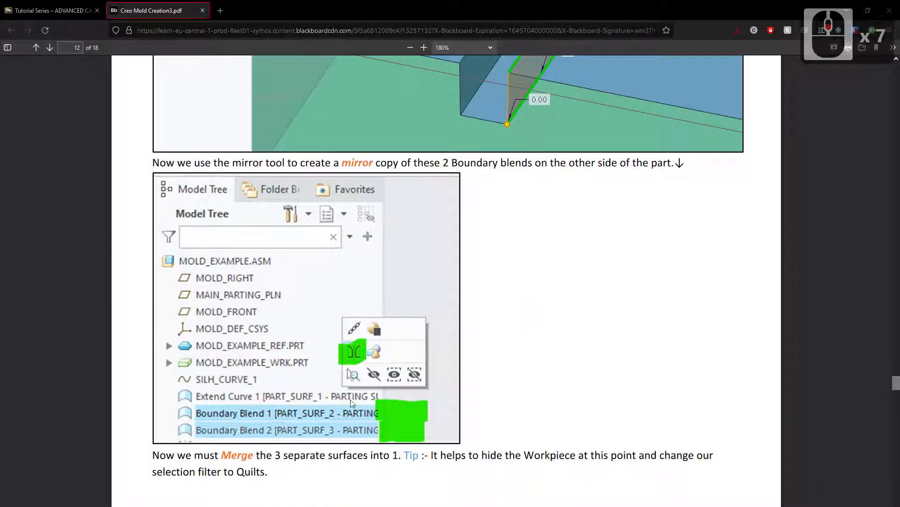
scroll(459, 218, up, 3)
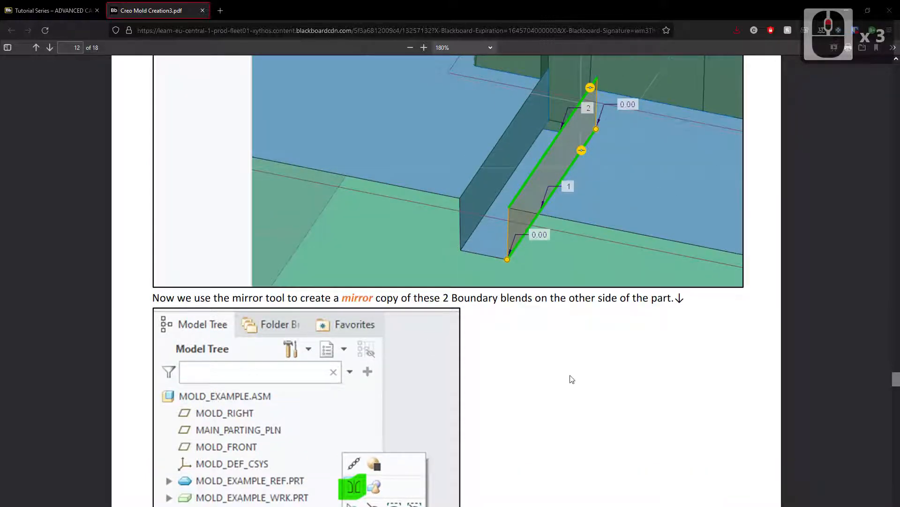
scroll(572, 379, down, 3)
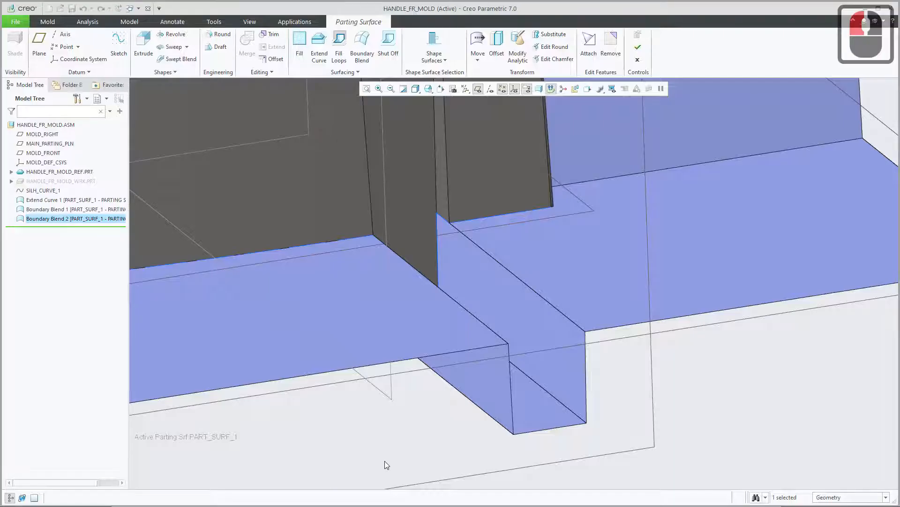
scroll(550, 340, up, 10)
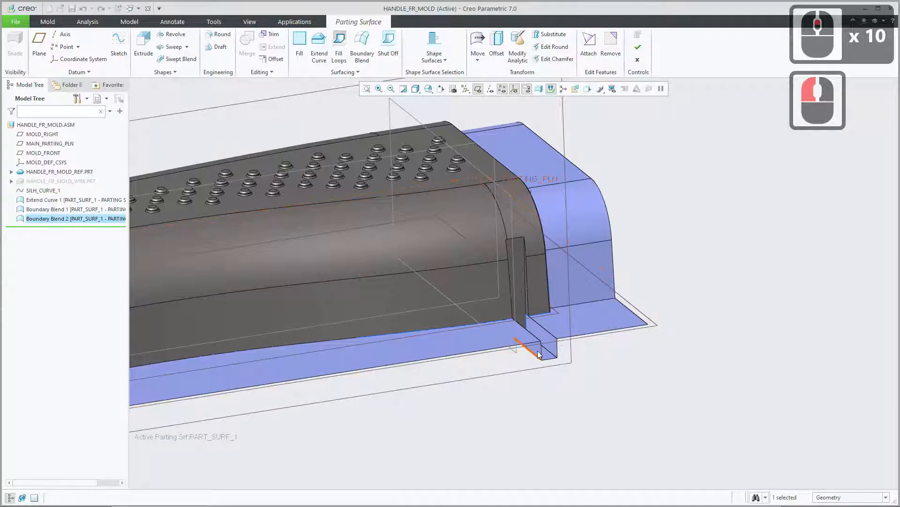
In Creo, start a Boundary Blend at the opposite side's clip gap, chaining the end-side extension's edge with the adjoining short silhouette segment.
mouse_move(381, 351)
middle_down()
mouse_move(408, 295)
mouse_move(465, 285)
mouse_move(507, 307)
middle_up()
shift+middle_drag(444, 321, 717, 200)
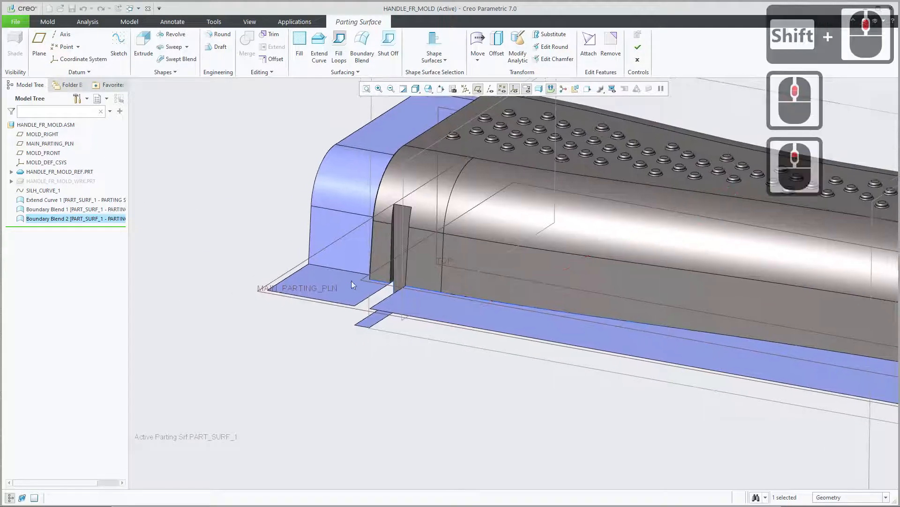
scroll(364, 294, down, 2)
shift+middle_drag(365, 299, 399, 321)
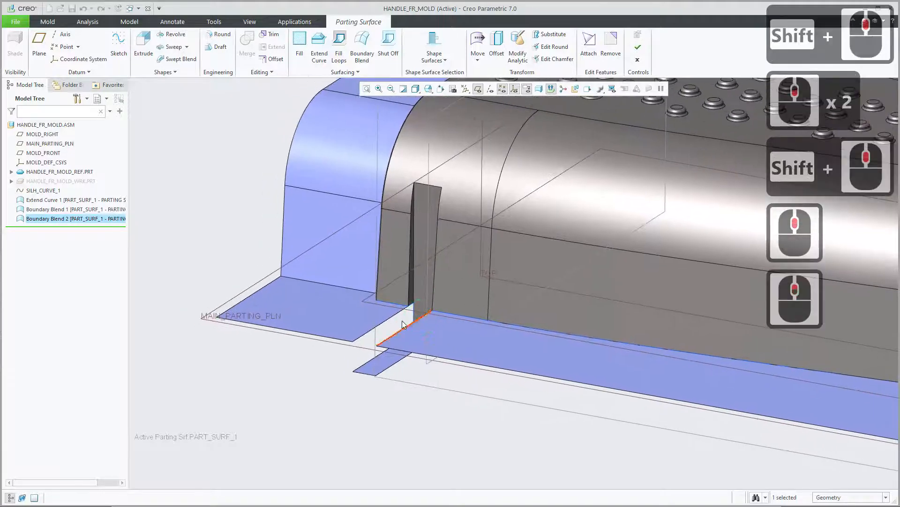
scroll(399, 321, down, 2)
scroll(399, 322, down, 1)
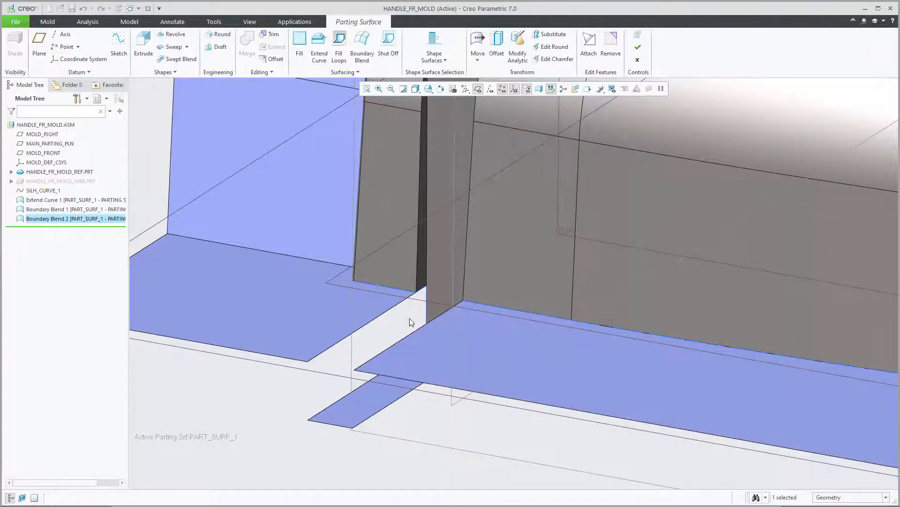
scroll(412, 318, down, 2)
scroll(414, 317, up, 2)
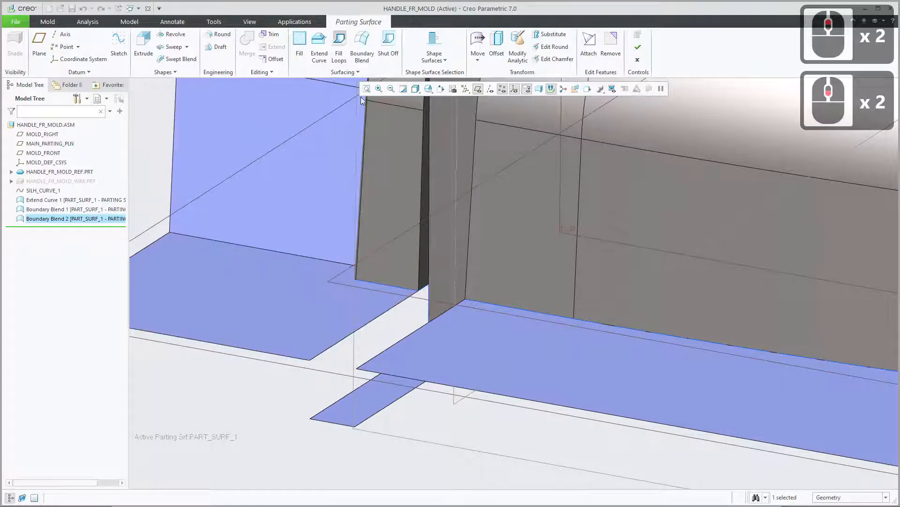
click(368, 52)
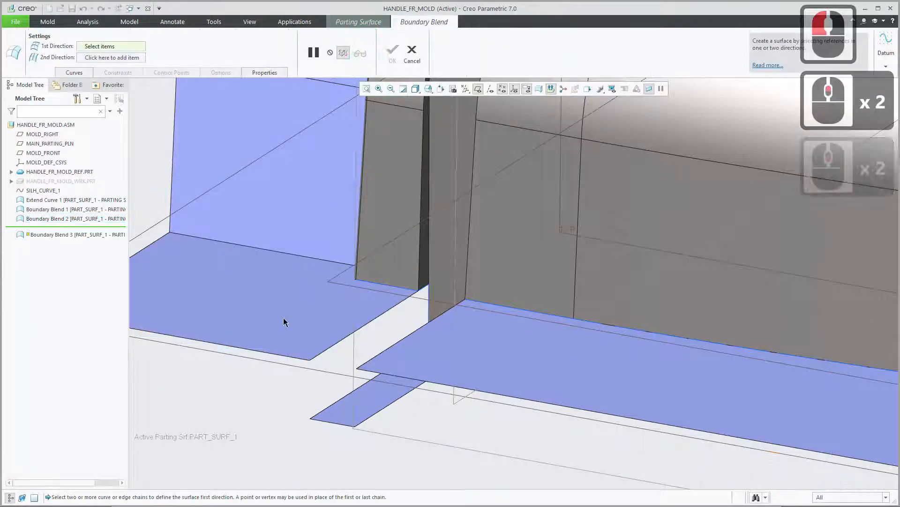
click(74, 73)
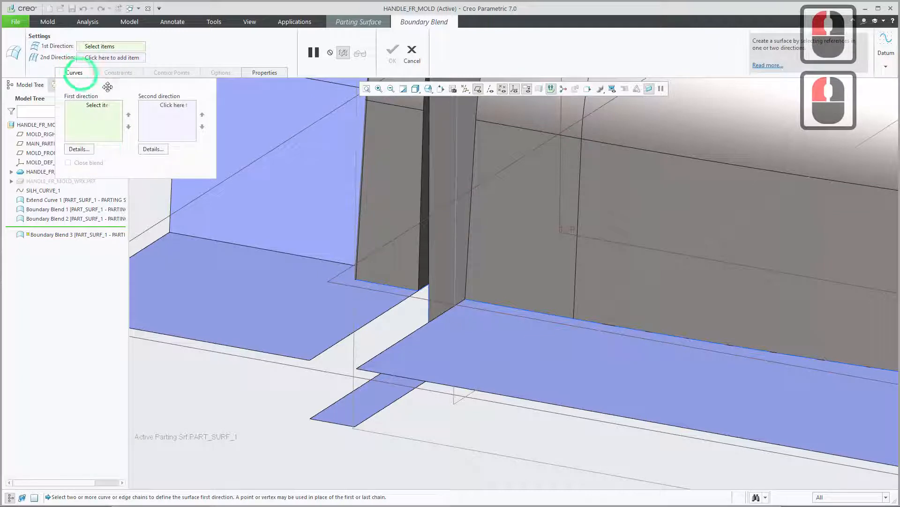
click(80, 149)
drag(651, 163, 623, 164)
scroll(437, 312, up, 3)
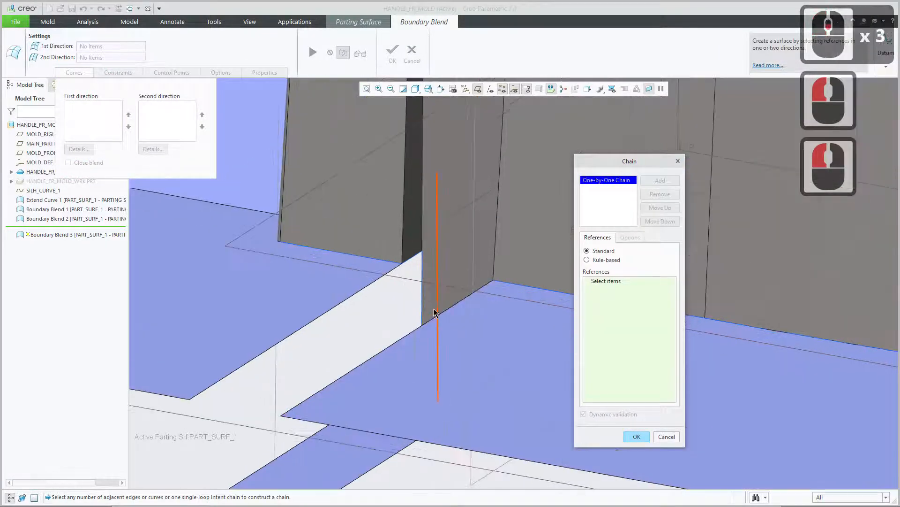
click(361, 290)
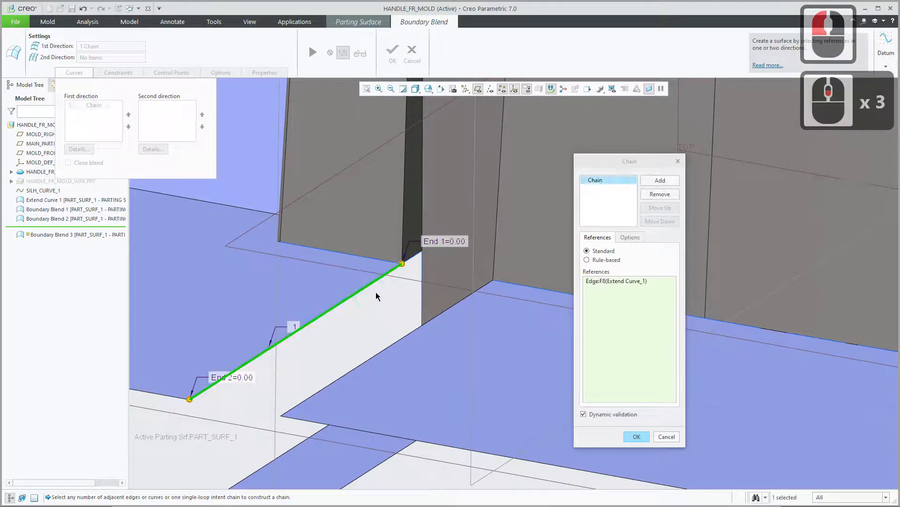
ctrl+click(414, 260)
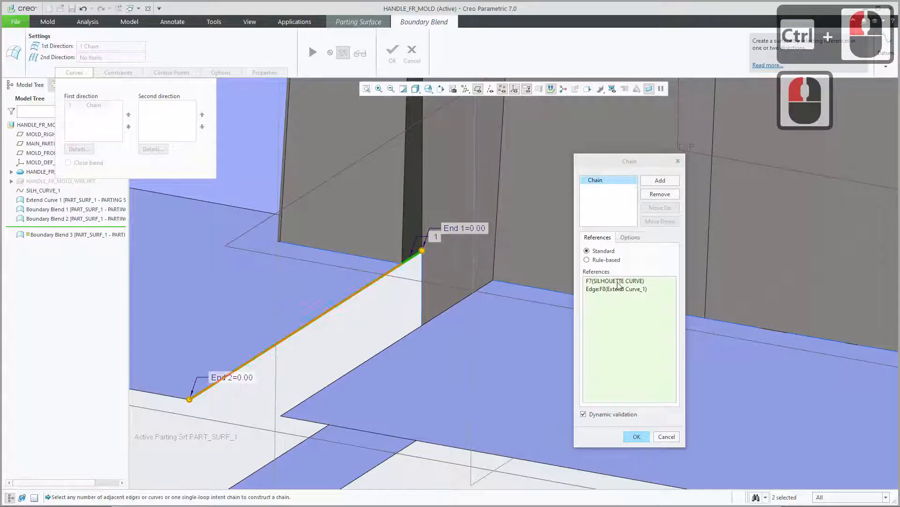
Add a second chain from the facing edge of the narrow lower extension strip plus its adjoining short silhouette segment.
click(661, 180)
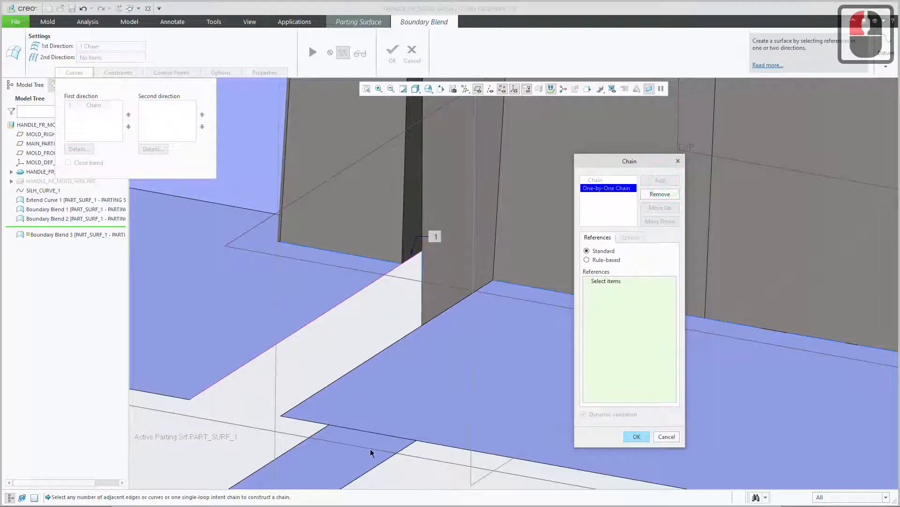
mouse_move(412, 375)
middle_down()
mouse_move(416, 388)
mouse_move(422, 368)
mouse_move(512, 291)
middle_up()
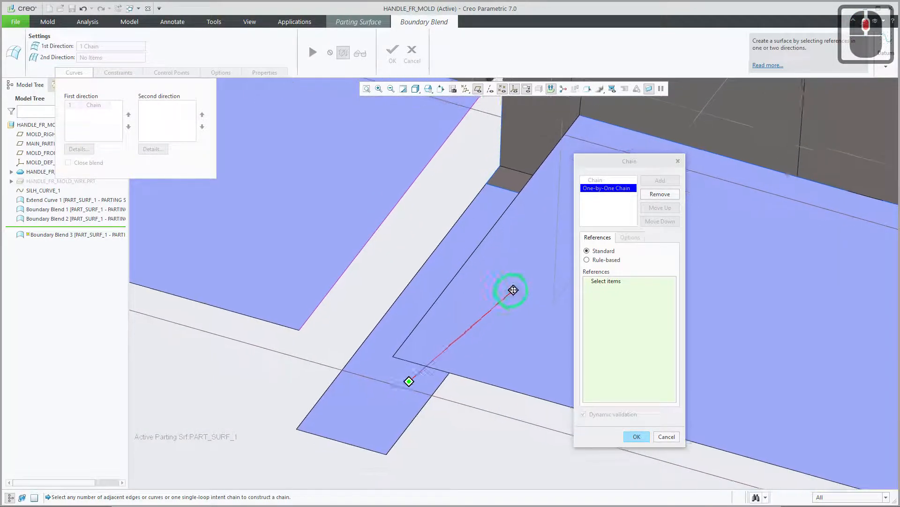
click(389, 313)
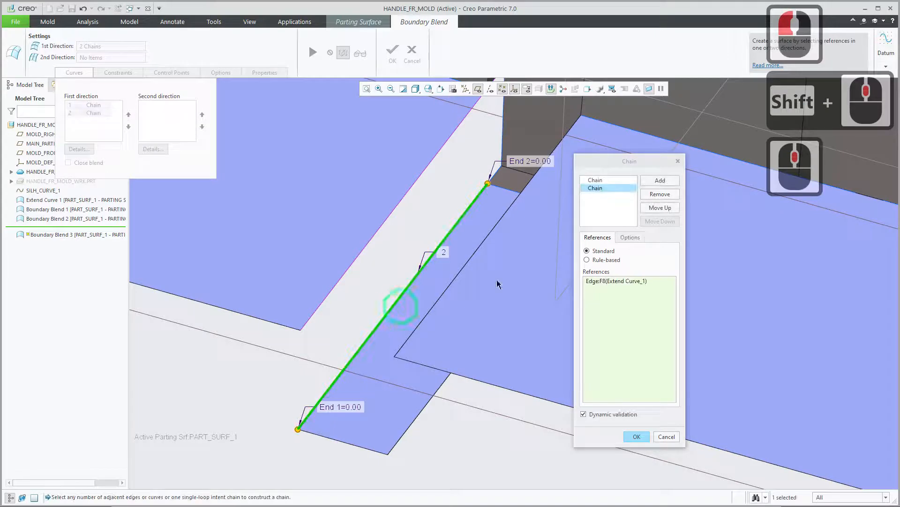
ctrl+click(498, 176)
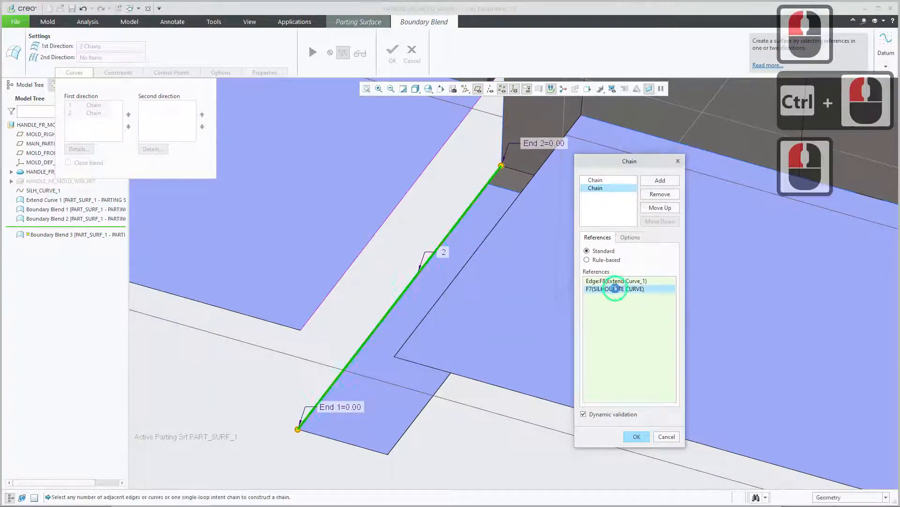
double_click(616, 281)
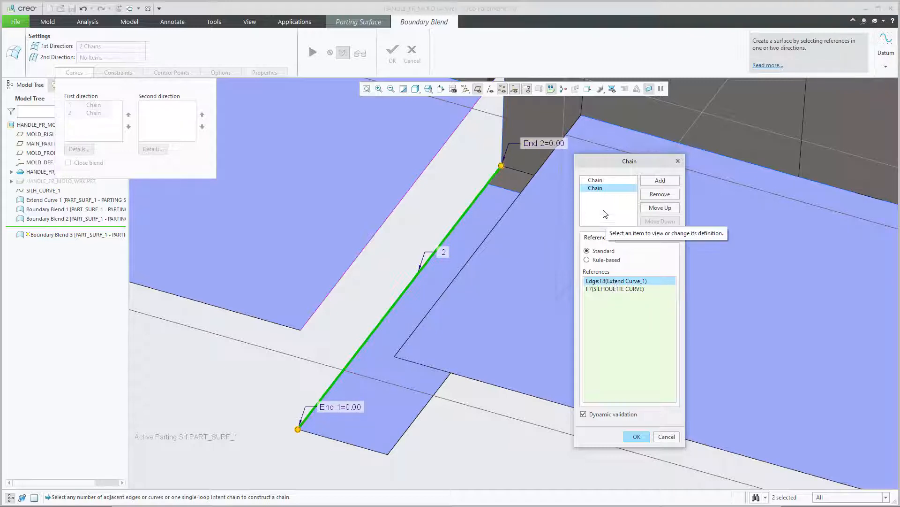
Accept the two chains and complete the Boundary Blend between the end-side extension and the lower strip.
click(637, 436)
scroll(496, 265, down, 4)
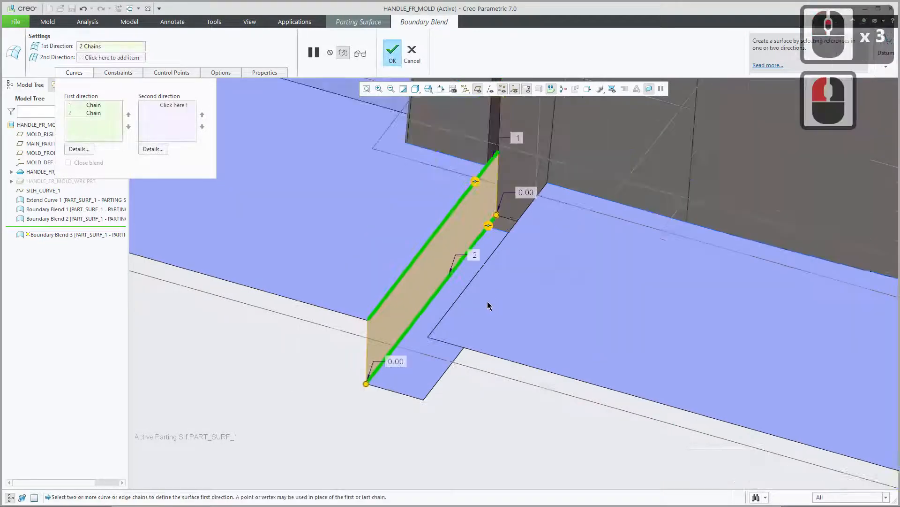
scroll(496, 268, down, 1)
shift+middle_drag(511, 251, 500, 312)
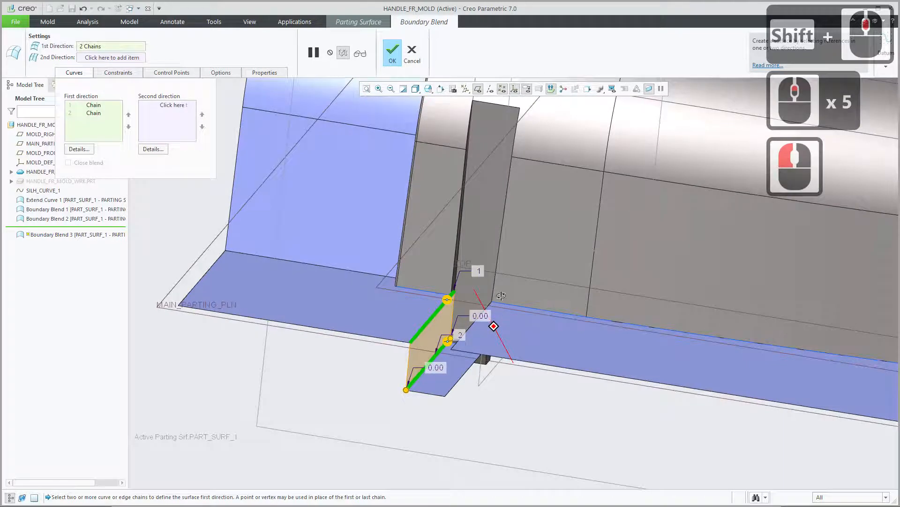
click(392, 53)
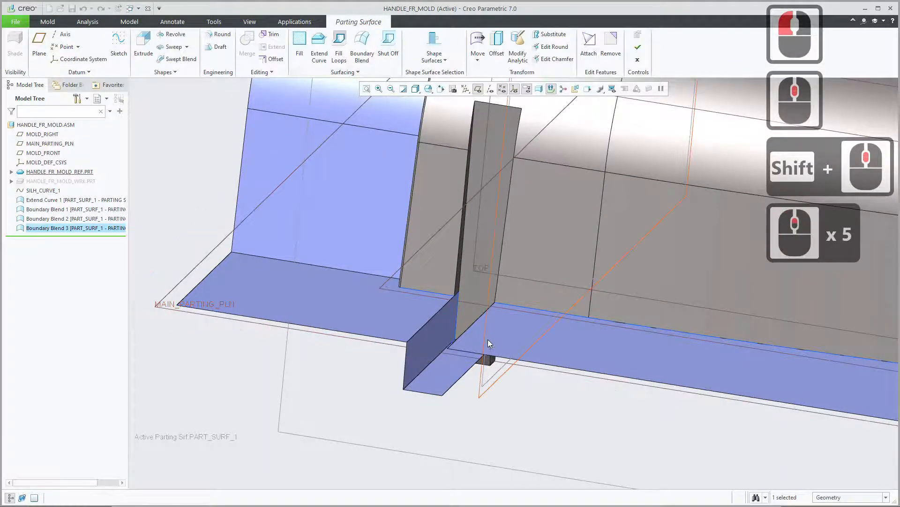
Start another Boundary Blend on the clip gap's remaining side, using the long extension's side edge in the first chain, and open the chain's details.
mouse_move(488, 339)
middle_down()
mouse_move(504, 332)
mouse_move(526, 352)
mouse_move(501, 357)
mouse_move(518, 348)
middle_up()
scroll(508, 362, down, 2)
click(362, 44)
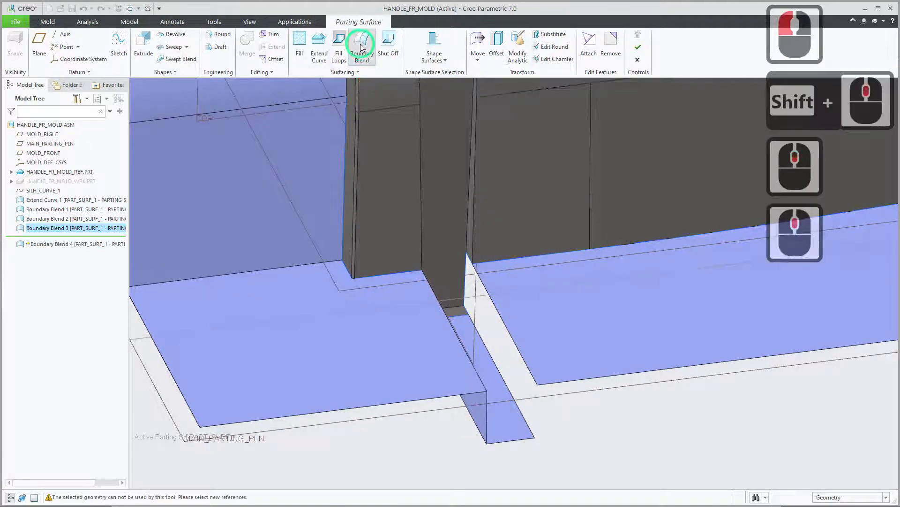
click(517, 348)
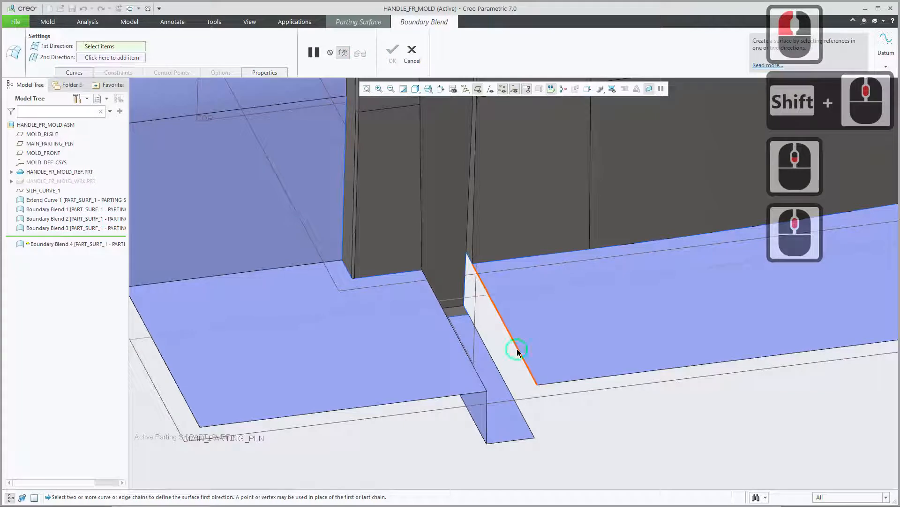
scroll(468, 263, down, 3)
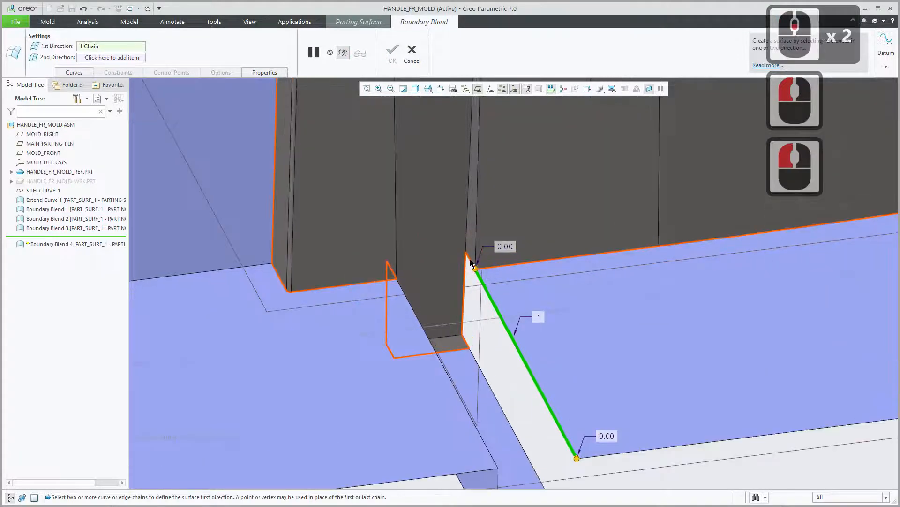
click(74, 73)
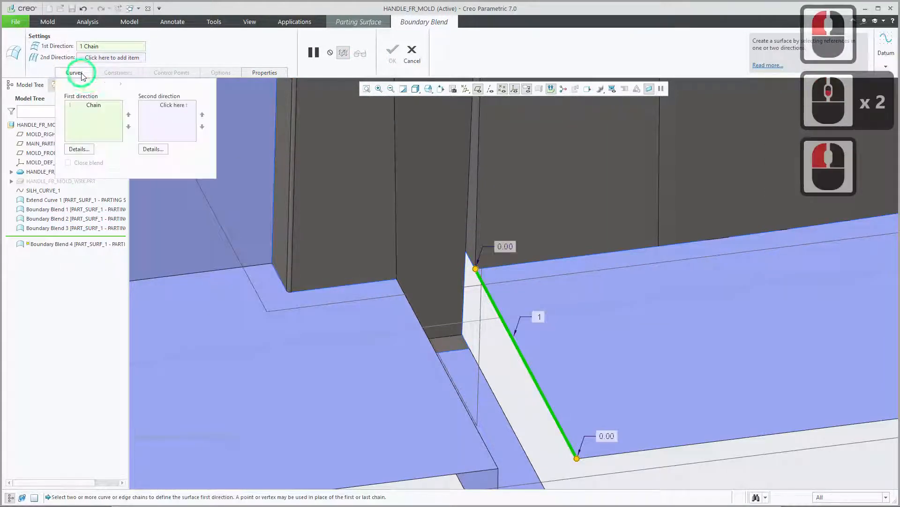
click(89, 149)
middle_click(550, 126)
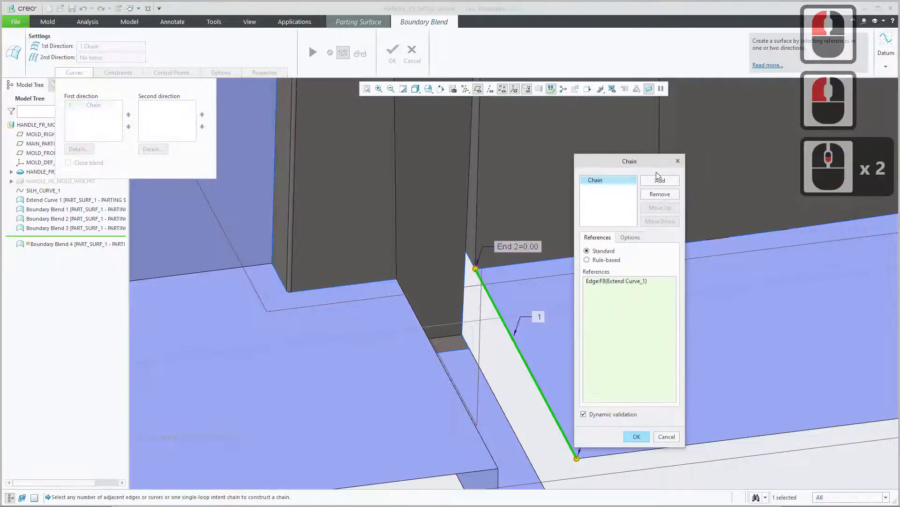
drag(645, 165, 733, 144)
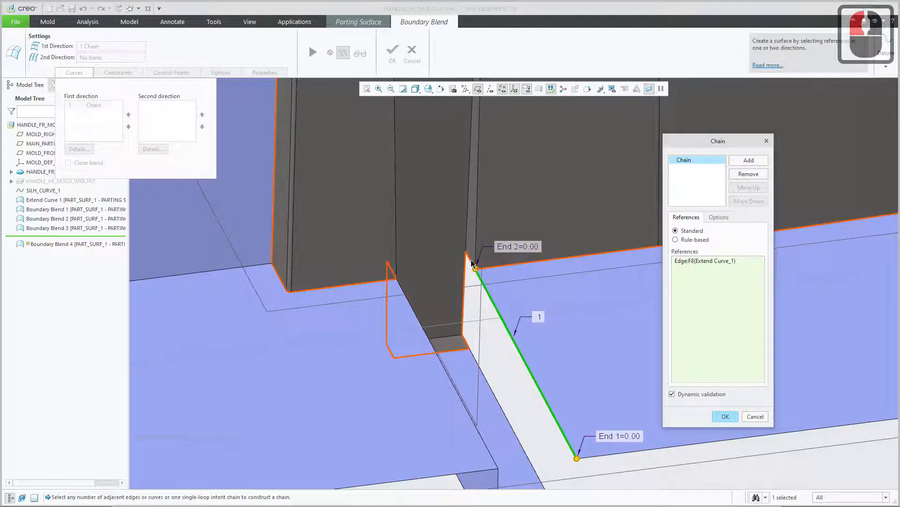
scroll(471, 263, down, 3)
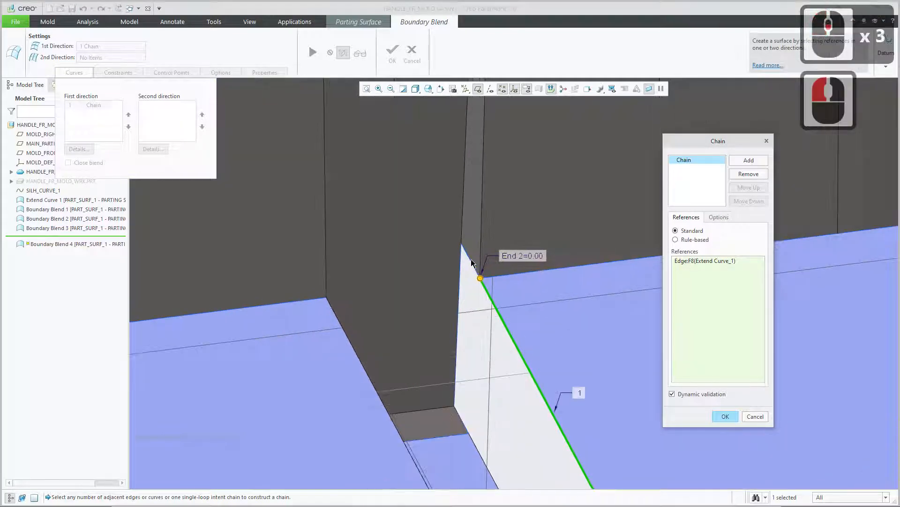
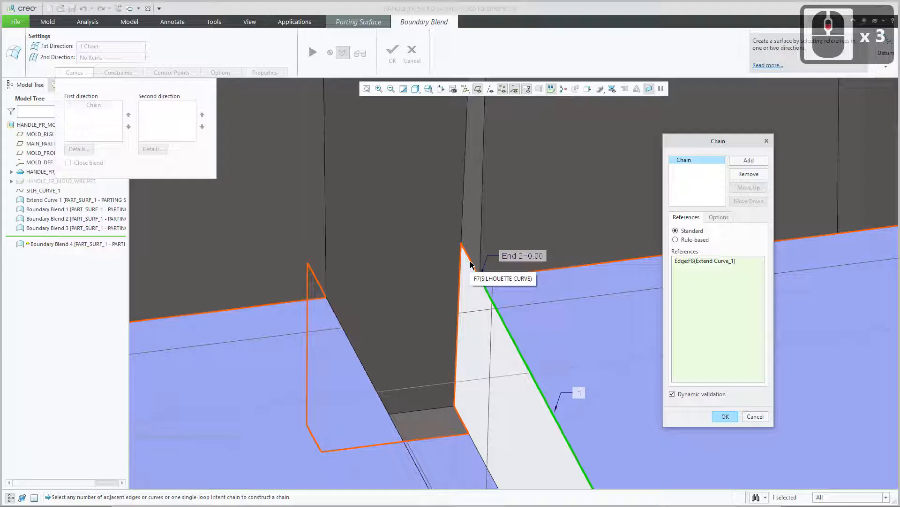
Cycle through the overlapping candidates to the short silhouette segment adjoining the long extension's edge and add it to the first chain.
click(471, 265)
click(471, 265)
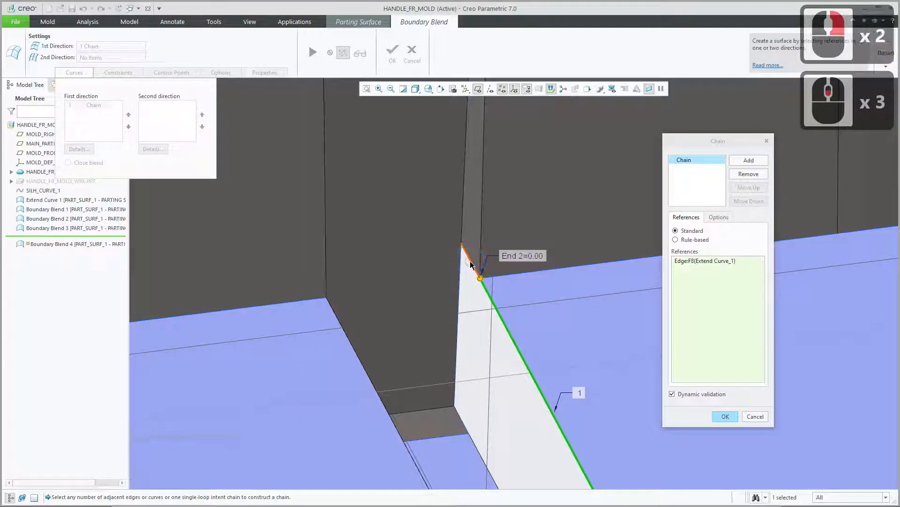
click(471, 265)
click(471, 265)
click(471, 265)
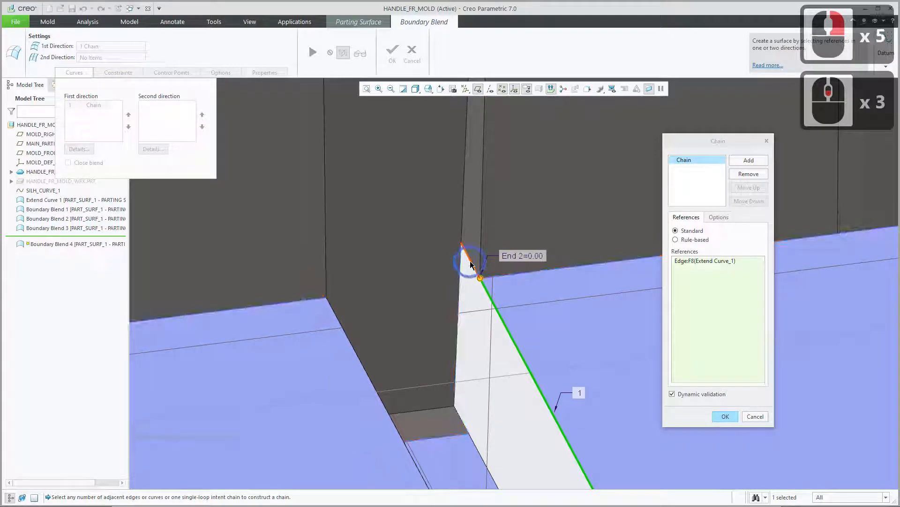
click(471, 265)
click(471, 265)
click(471, 264)
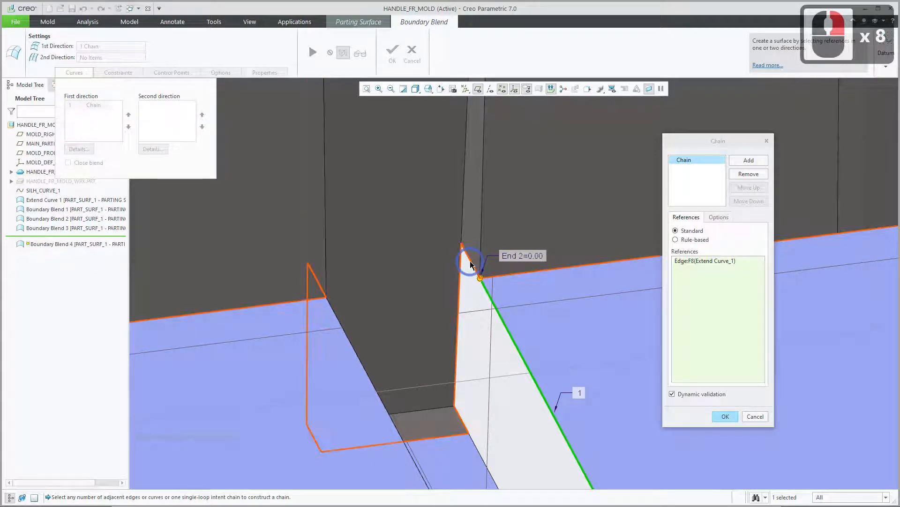
click(471, 265)
click(471, 265)
click(471, 265)
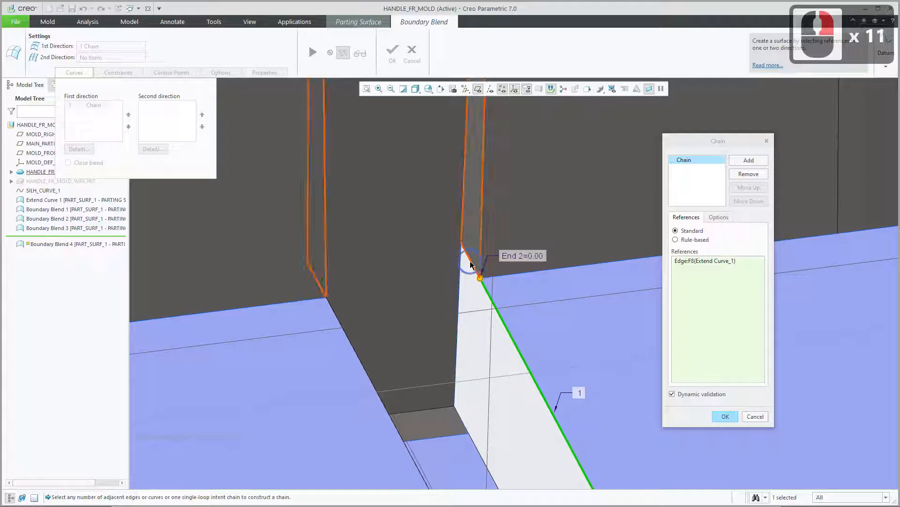
click(472, 265)
click(472, 265)
click(471, 265)
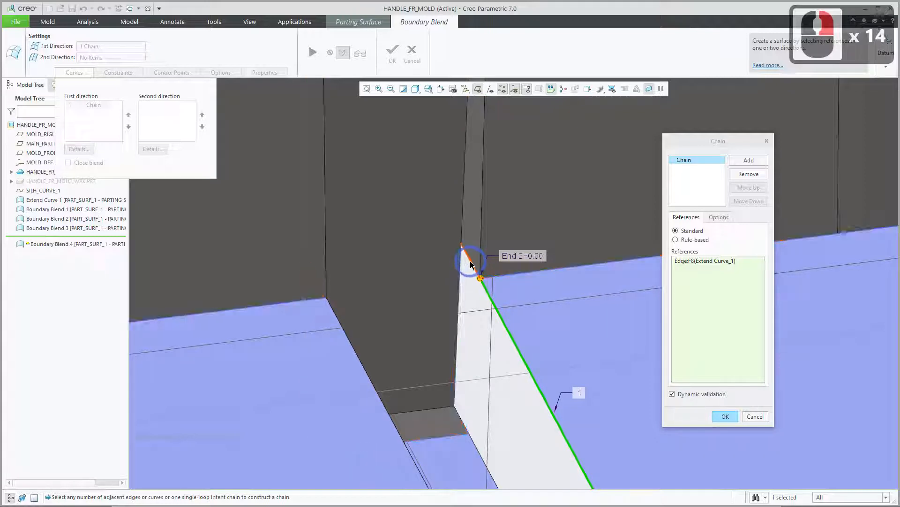
click(471, 265)
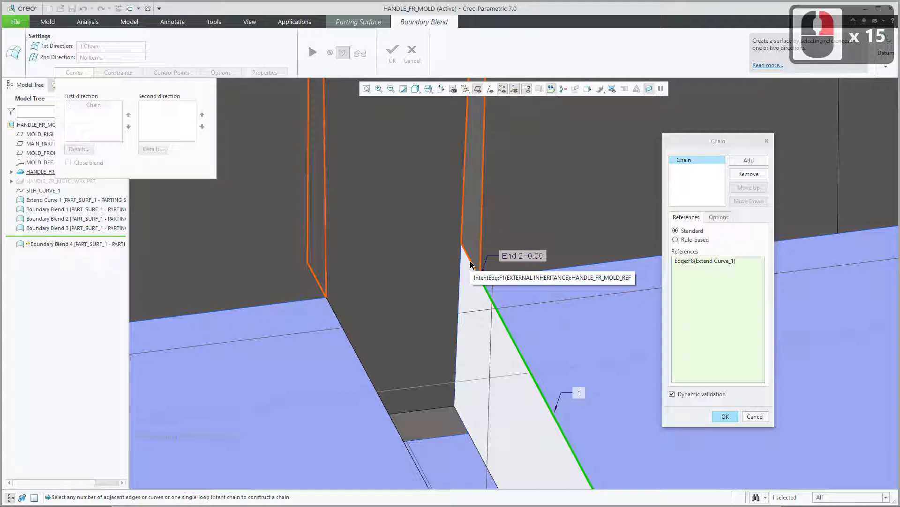
right_click(472, 265)
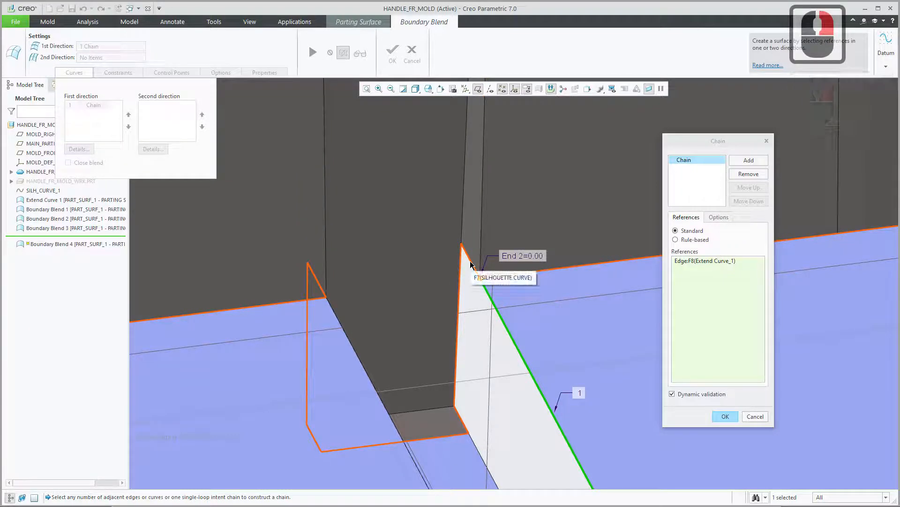
right_click(471, 265)
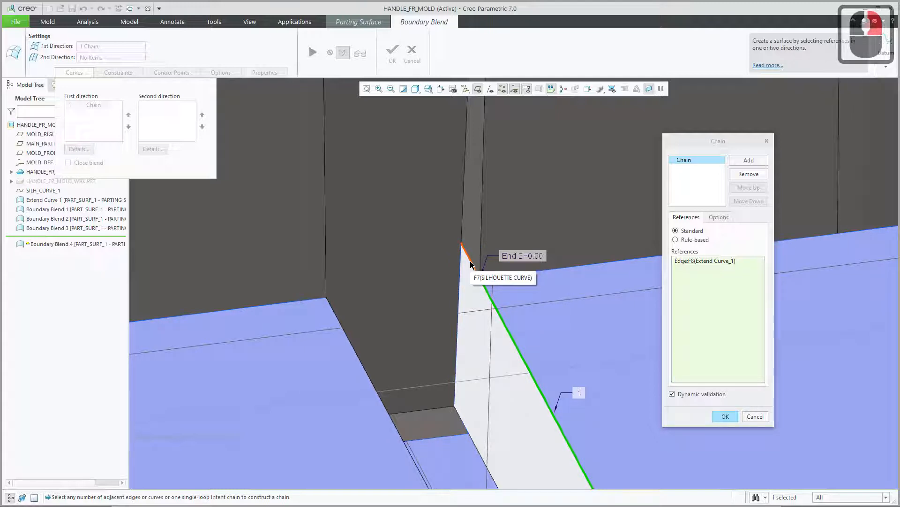
right_click(471, 264)
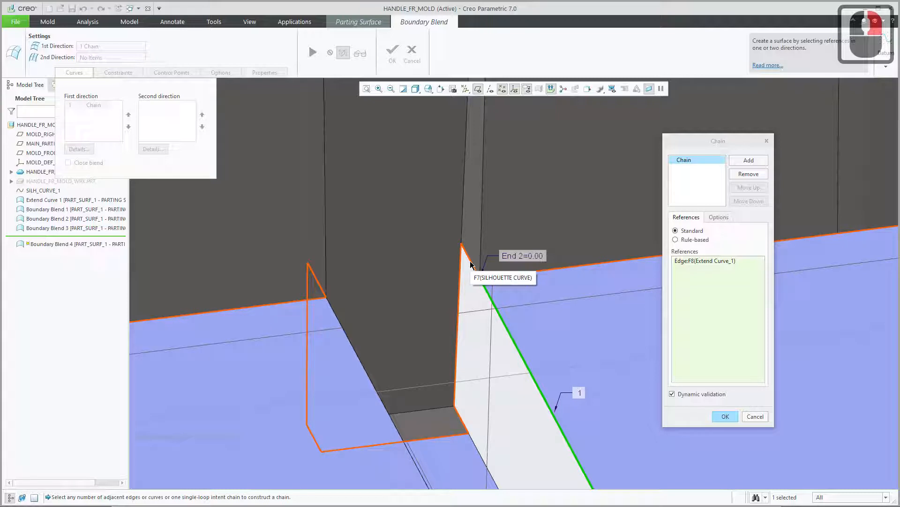
ctrl+right_click(471, 264)
ctrl+right_click(471, 264)
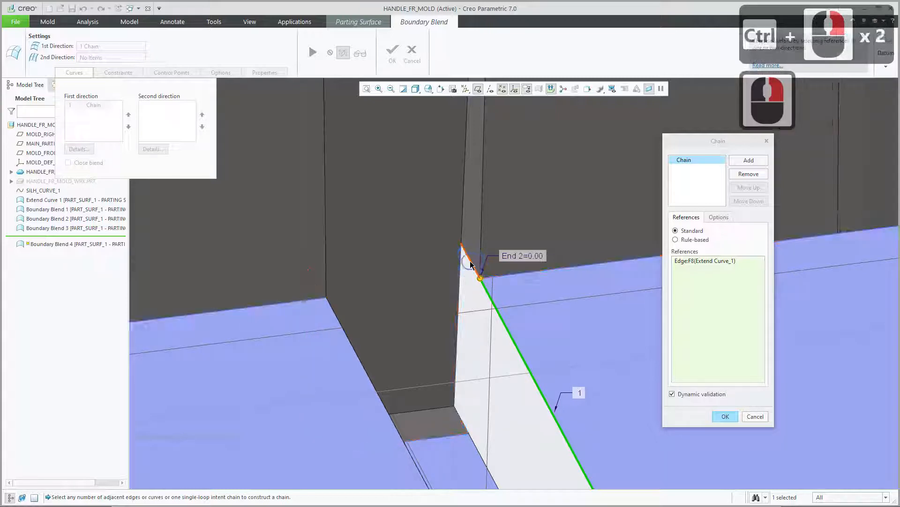
ctrl+right_click(471, 264)
ctrl+right_click(471, 264)
ctrl+right_click(471, 264)
ctrl+right_click(471, 264)
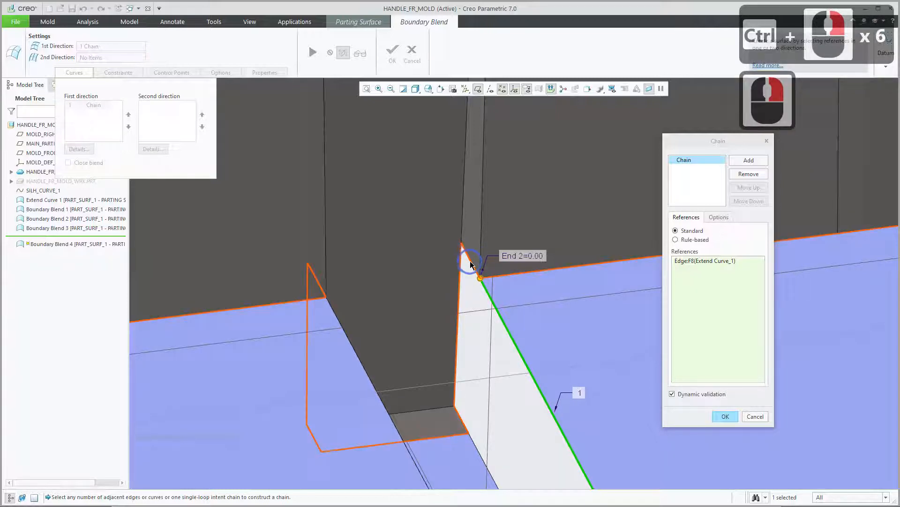
ctrl+right_click(471, 264)
ctrl+right_click(470, 264)
ctrl+right_click(471, 264)
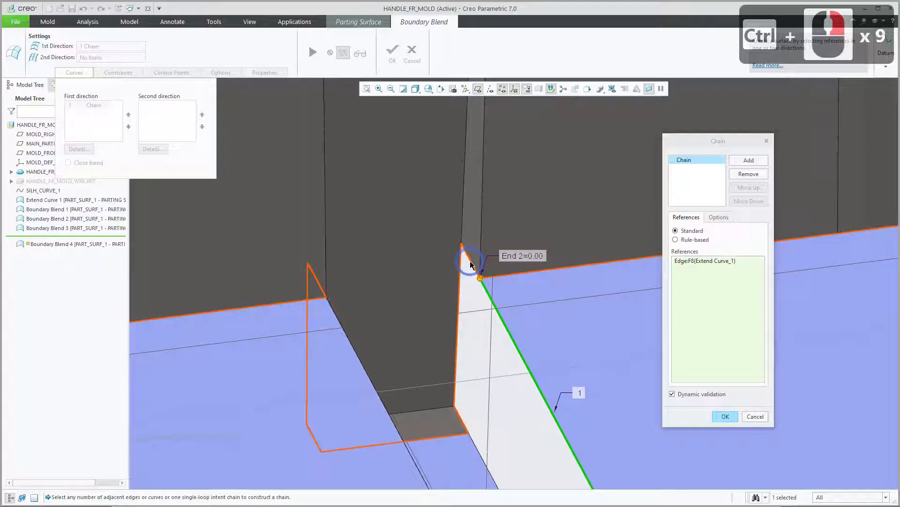
ctrl+right_click(471, 264)
ctrl+right_click(471, 264)
ctrl+right_click(471, 264)
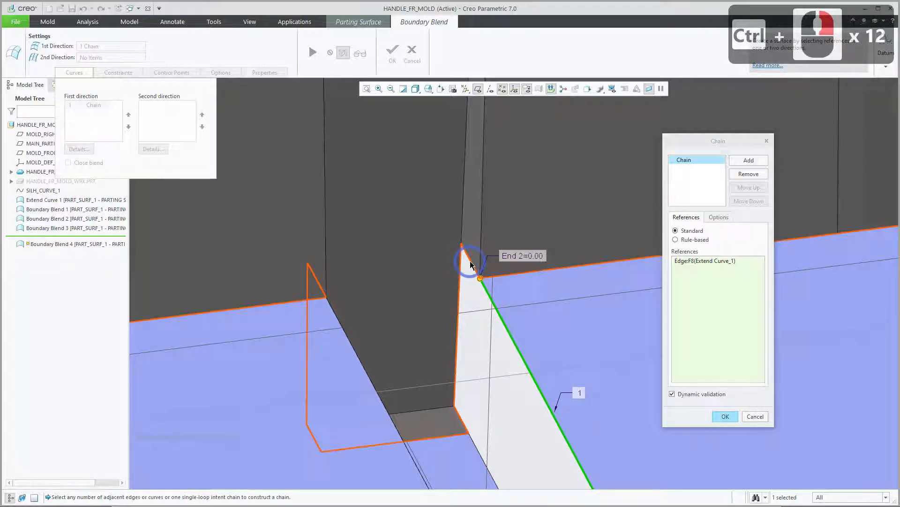
ctrl+right_click(470, 264)
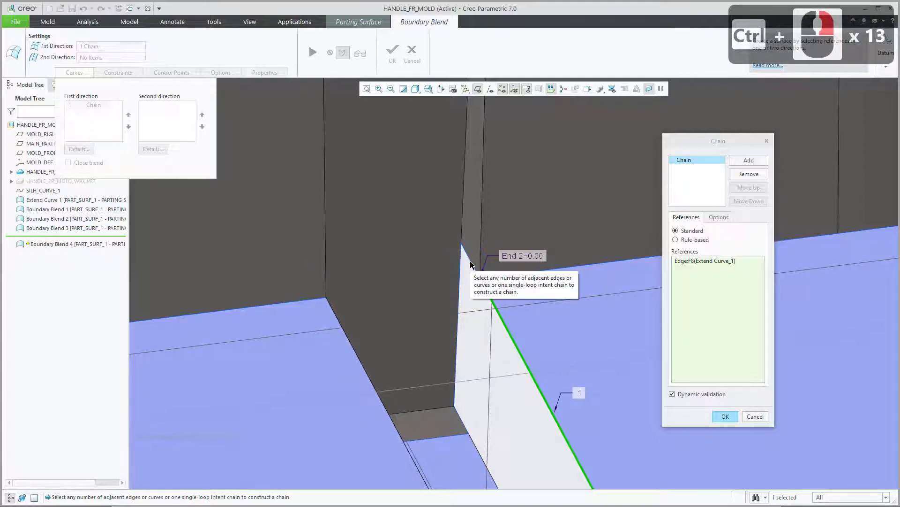
ctrl+right_click(471, 265)
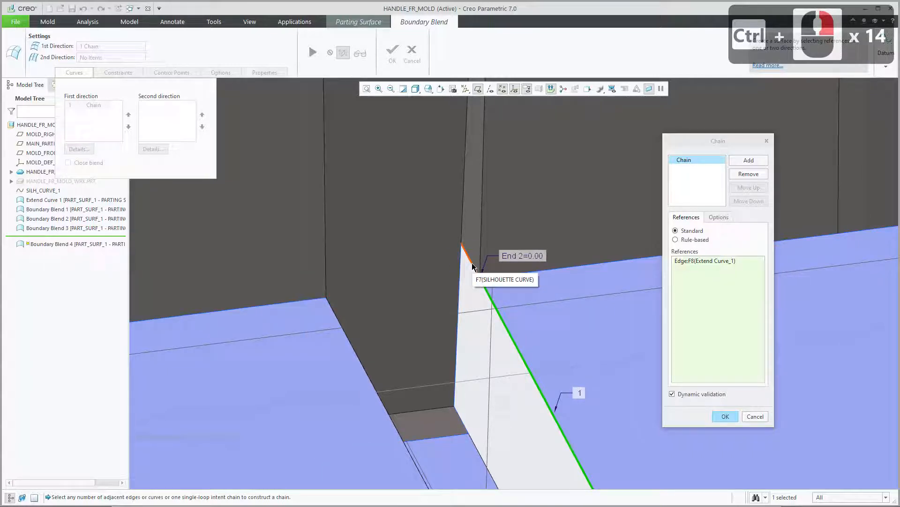
ctrl+click(472, 266)
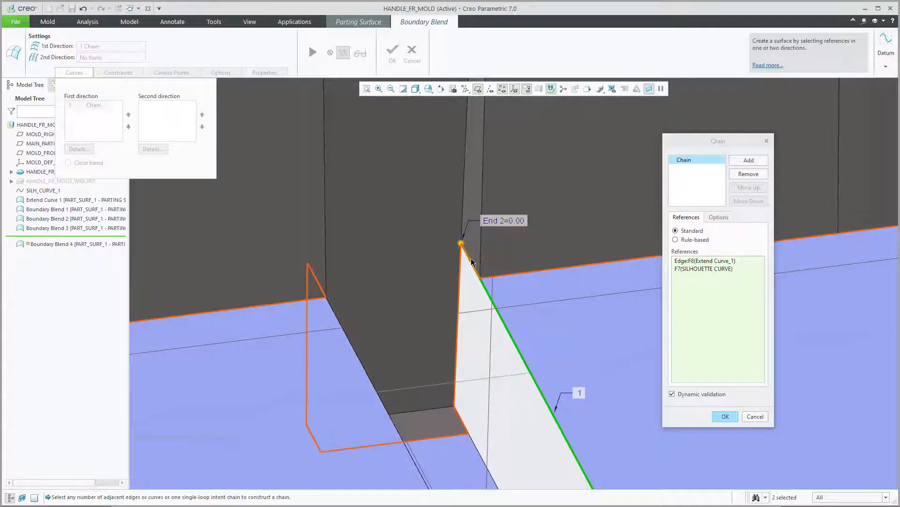
Remove the silhouette curve from the first chain's references and add the same short segment again.
click(689, 271)
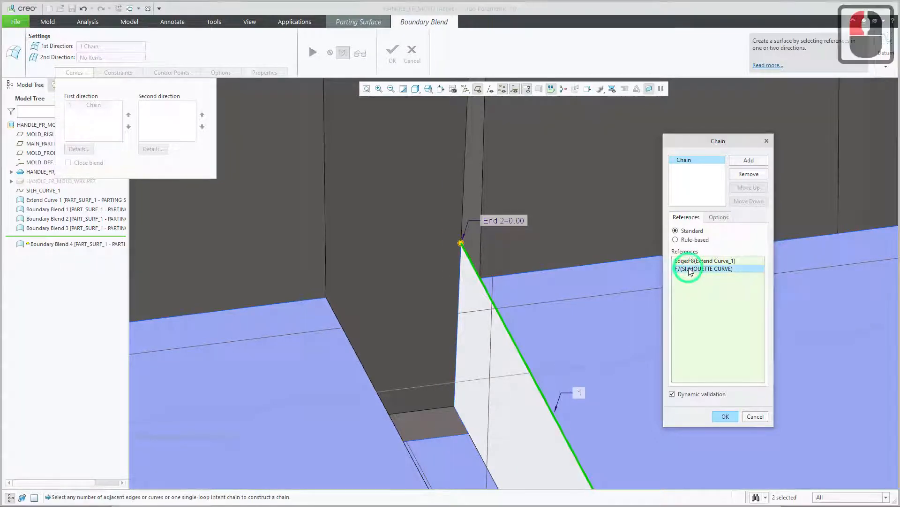
click(685, 261)
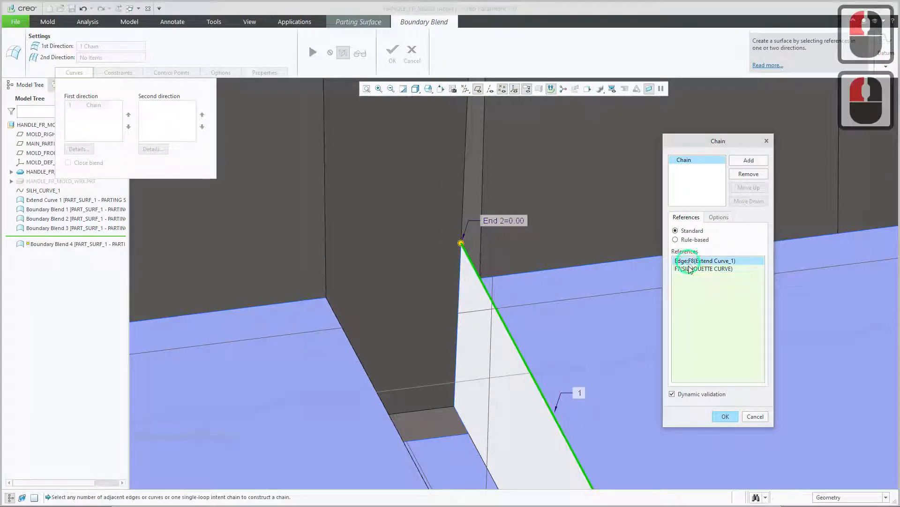
click(689, 268)
right_click(690, 270)
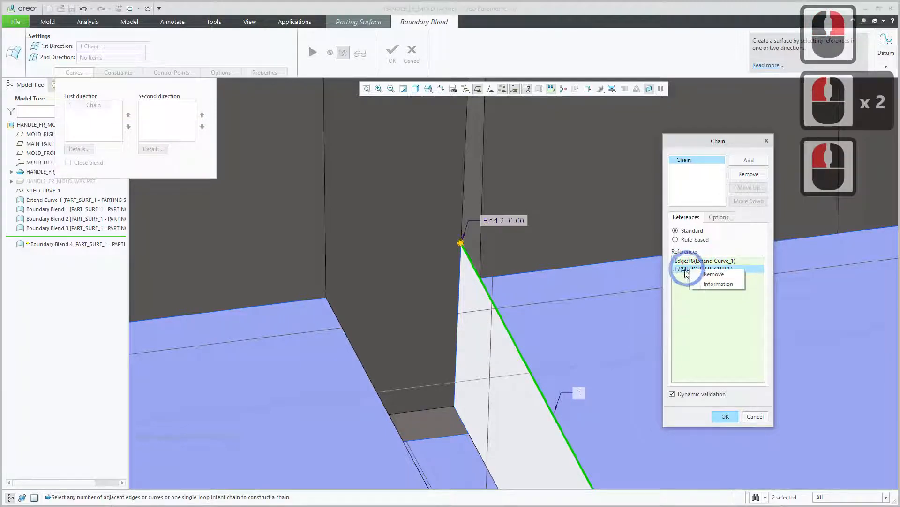
click(719, 275)
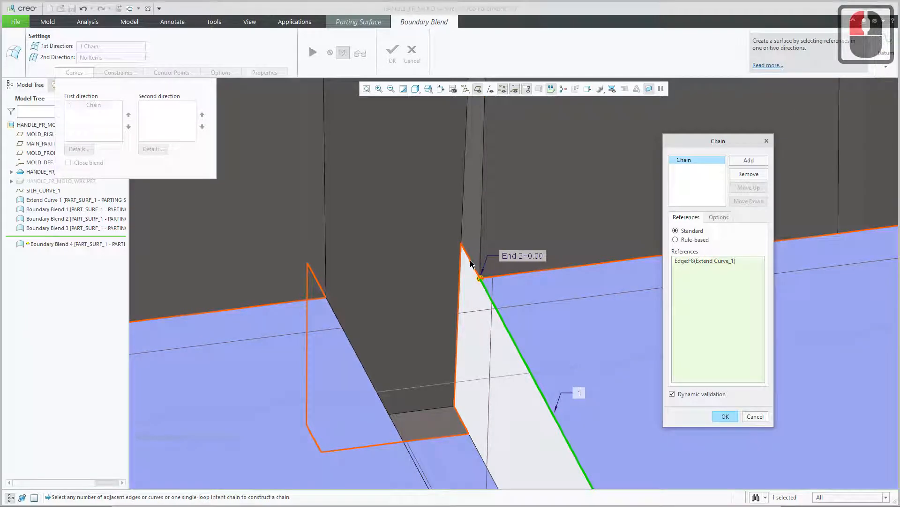
ctrl+click(471, 264)
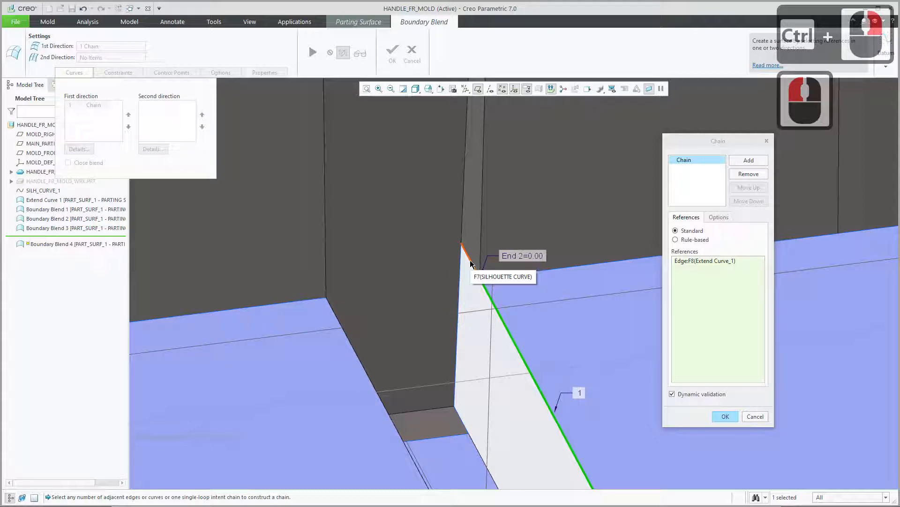
ctrl+click(471, 264)
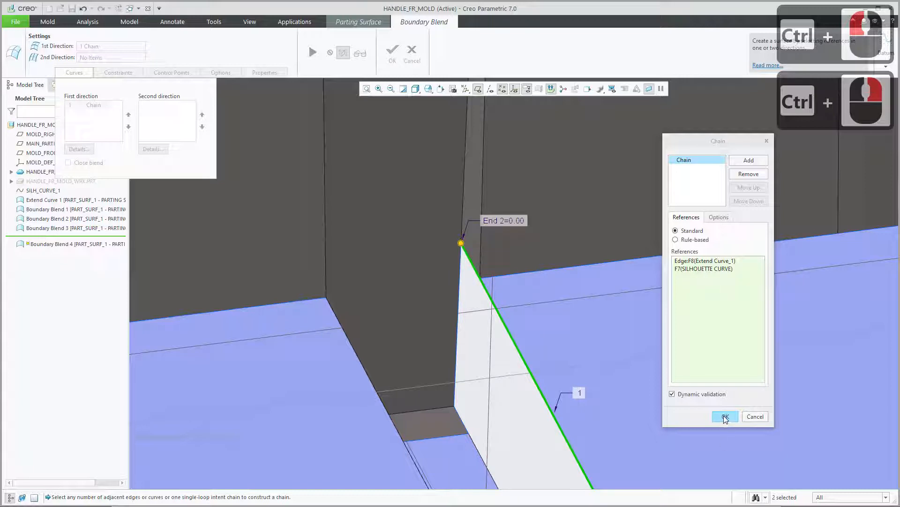
Add a second chain from the lower strip's facing edge plus its adjoining short silhouette segment, and complete the Boundary Blend.
click(750, 161)
shift+middle_drag(563, 372, 515, 213)
middle_drag(548, 253, 526, 233)
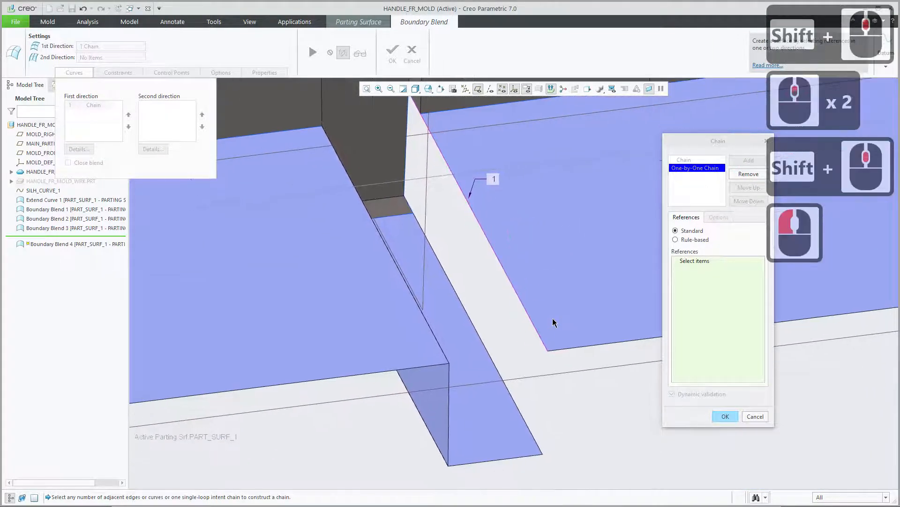
click(471, 318)
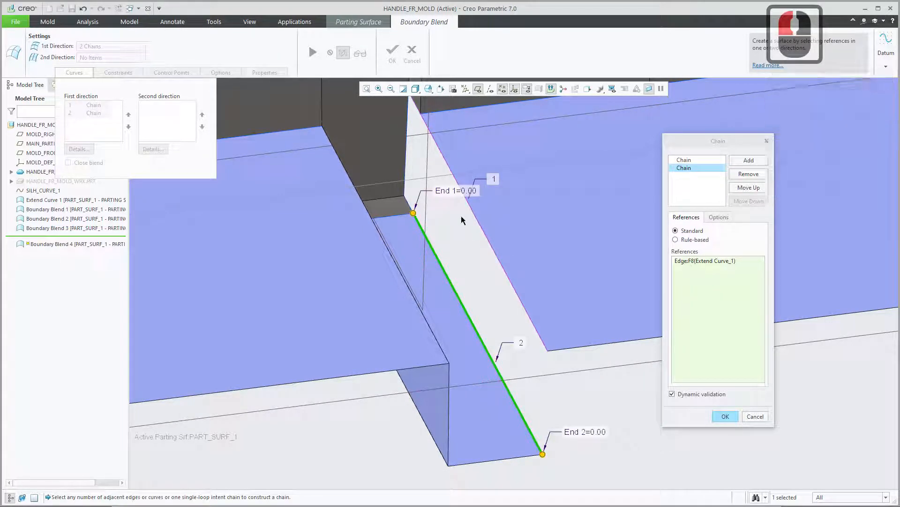
ctrl+click(407, 201)
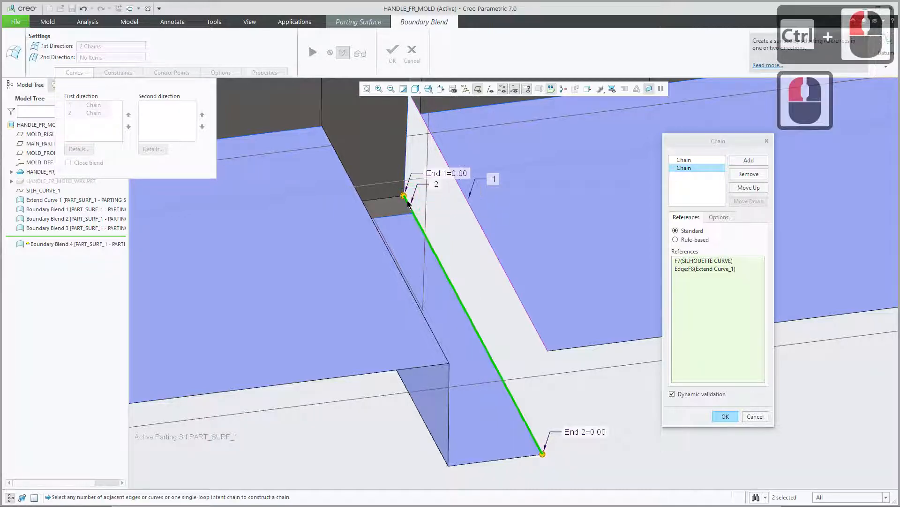
click(726, 417)
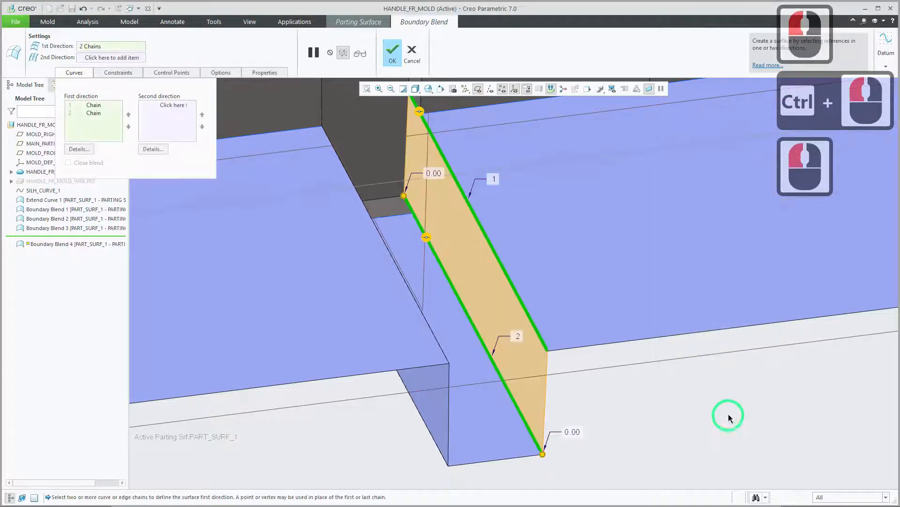
click(392, 53)
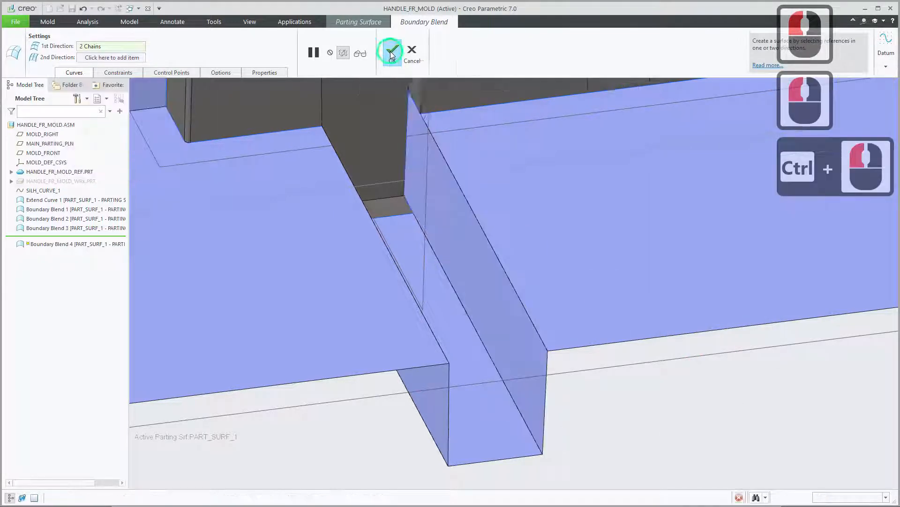
Show the hidden workpiece HANDLE_FR_MOLD_WRK.PRT and inspect the parting surface inside it.
scroll(596, 417, down, 8)
scroll(605, 394, down, 4)
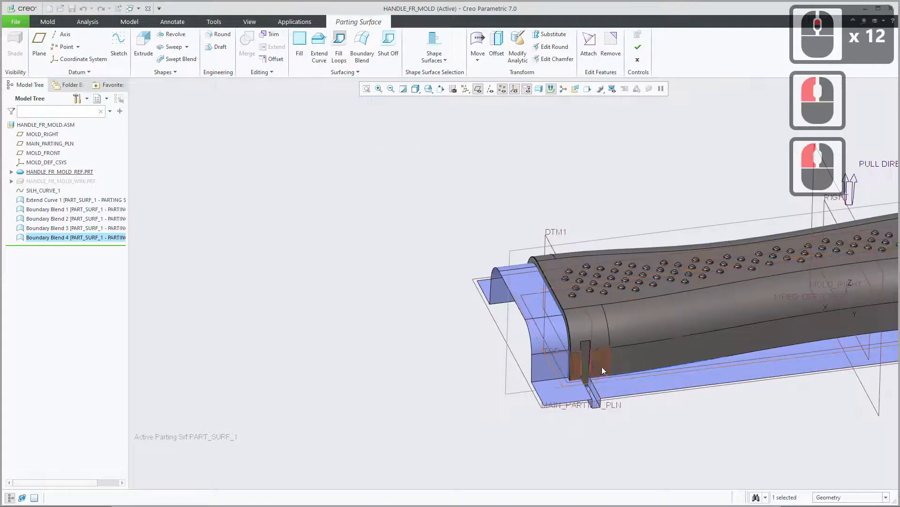
middle_drag(659, 328, 390, 324)
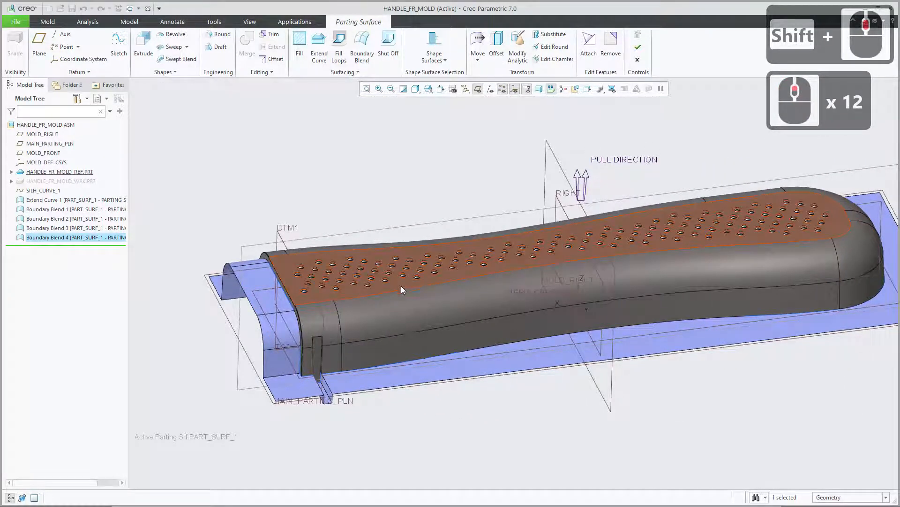
scroll(436, 303, down, 2)
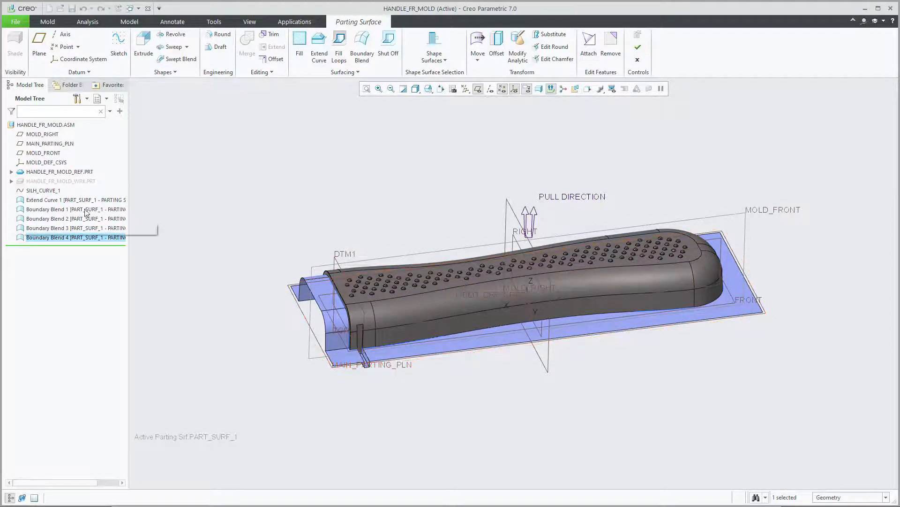
click(71, 181)
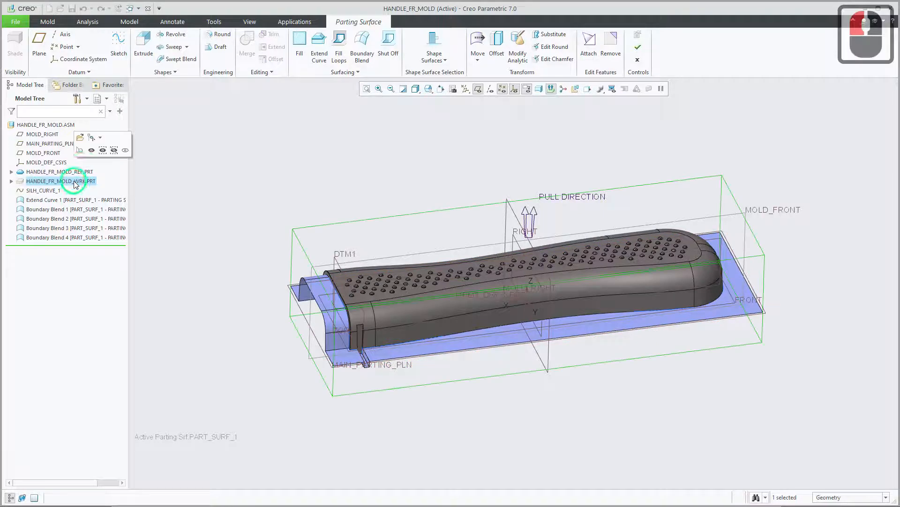
click(92, 152)
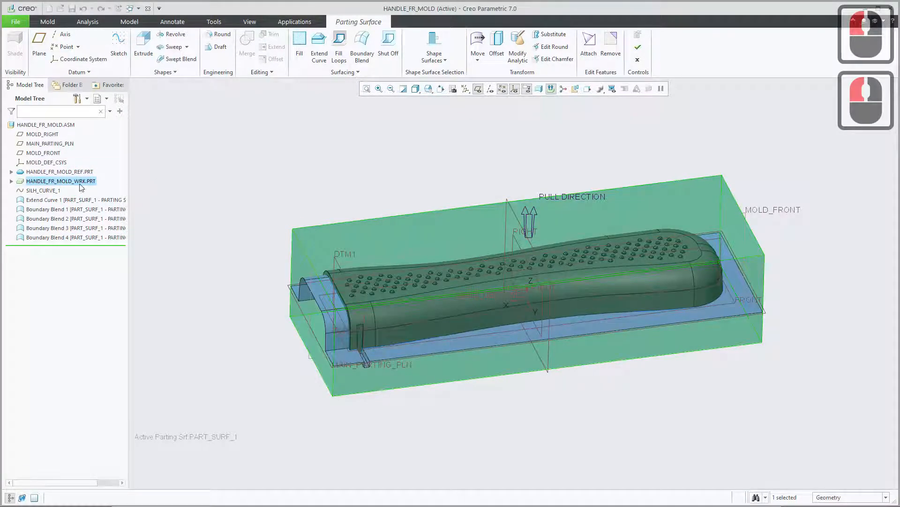
middle_drag(417, 251, 433, 239)
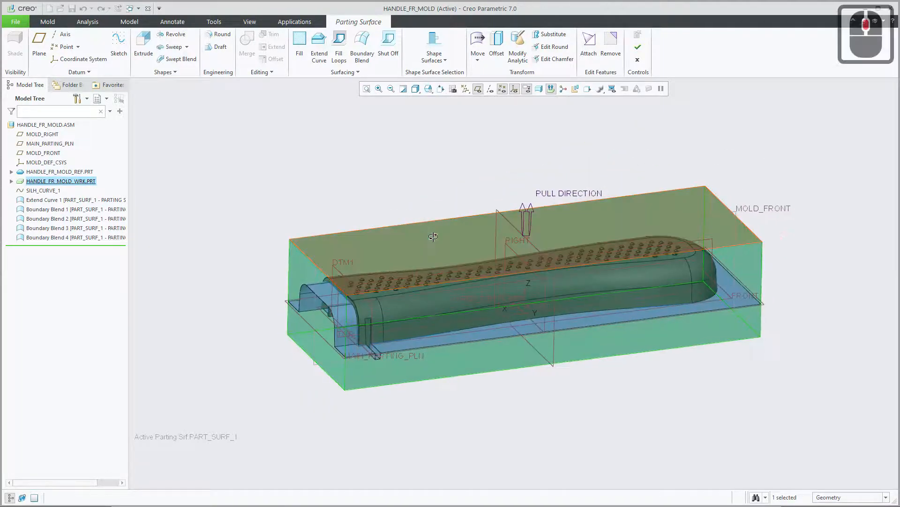
scroll(457, 301, down, 1)
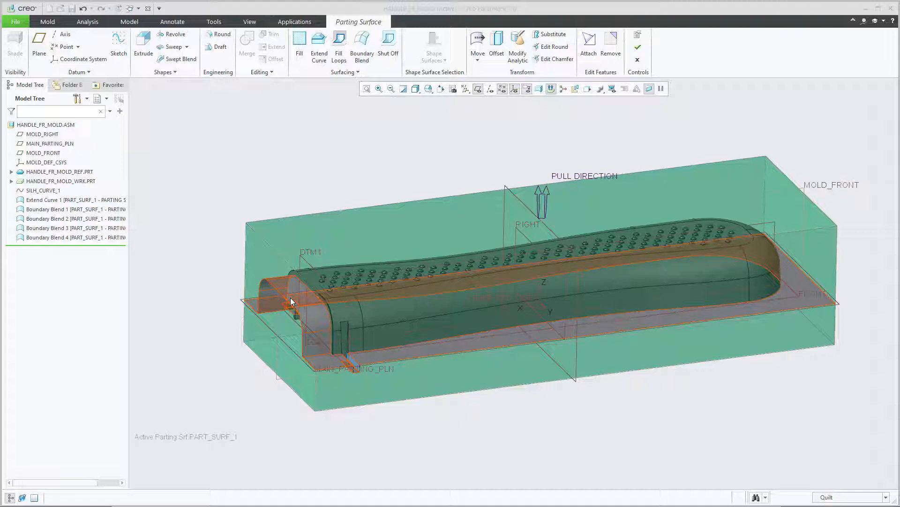
Hide the workpiece HANDLE_FR_MOLD_WRK.PRT so only the reference part and parting surface quilts are displayed.
click(58, 183)
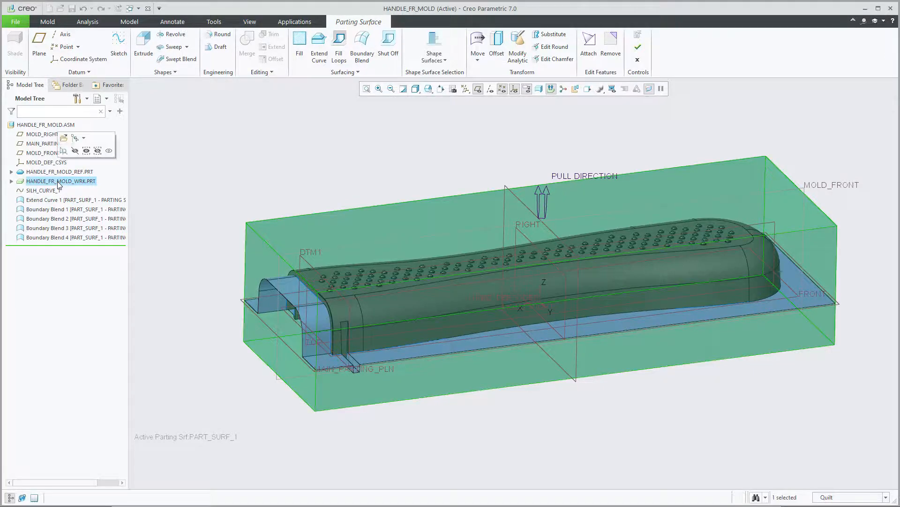
click(75, 151)
click(197, 148)
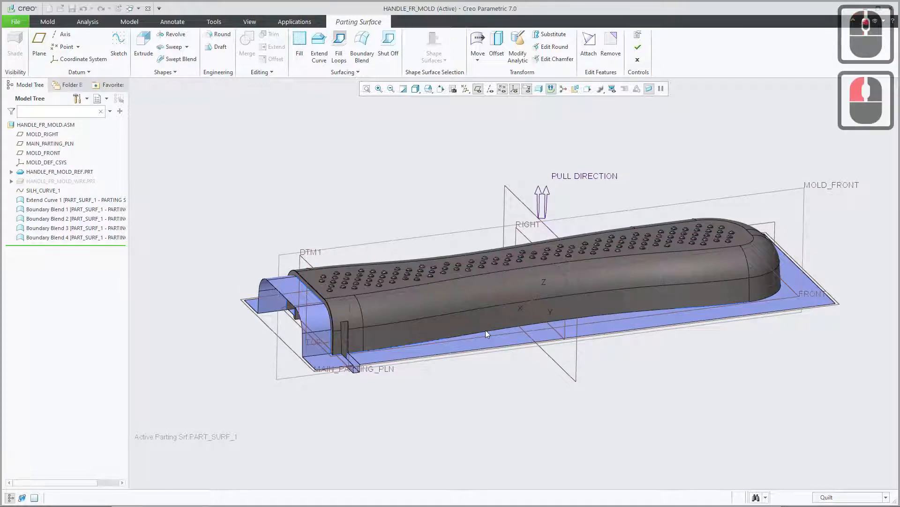
shift+middle_drag(486, 323, 458, 304)
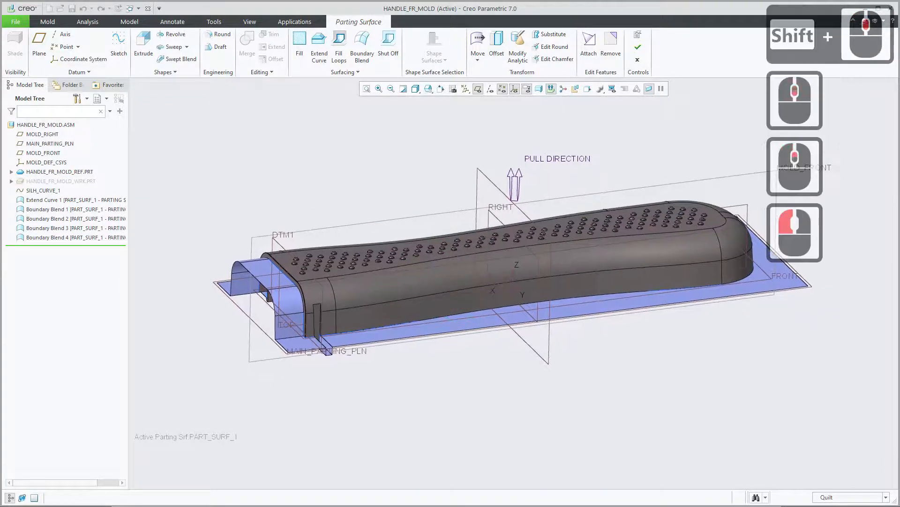
Switch the selection filter to Geometry and back to Quilt.
click(885, 496)
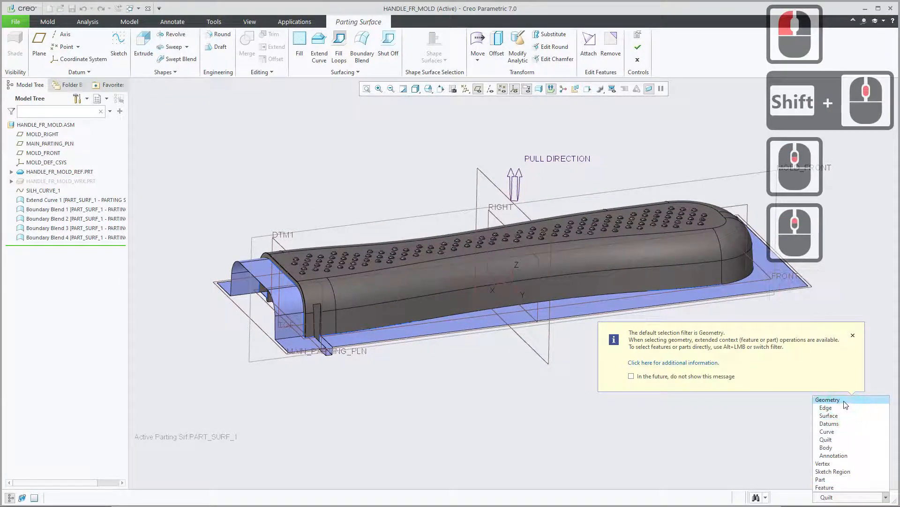
click(828, 399)
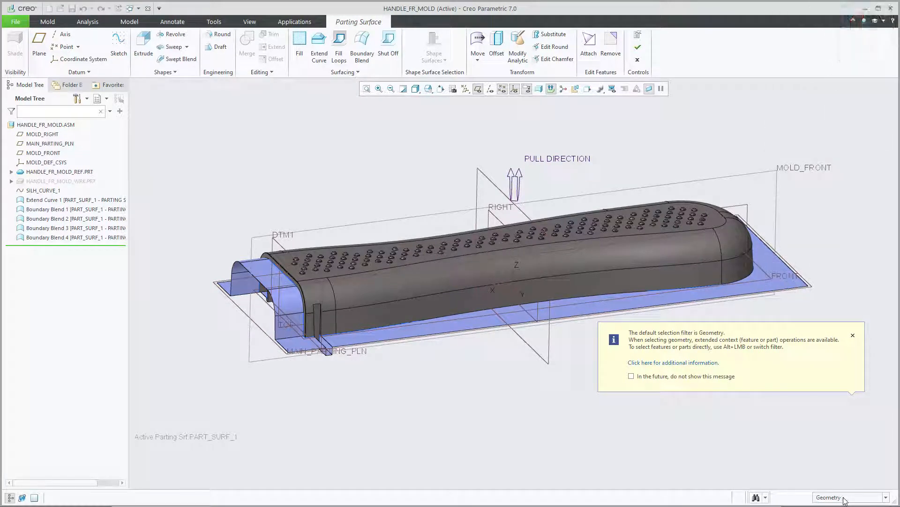
click(886, 498)
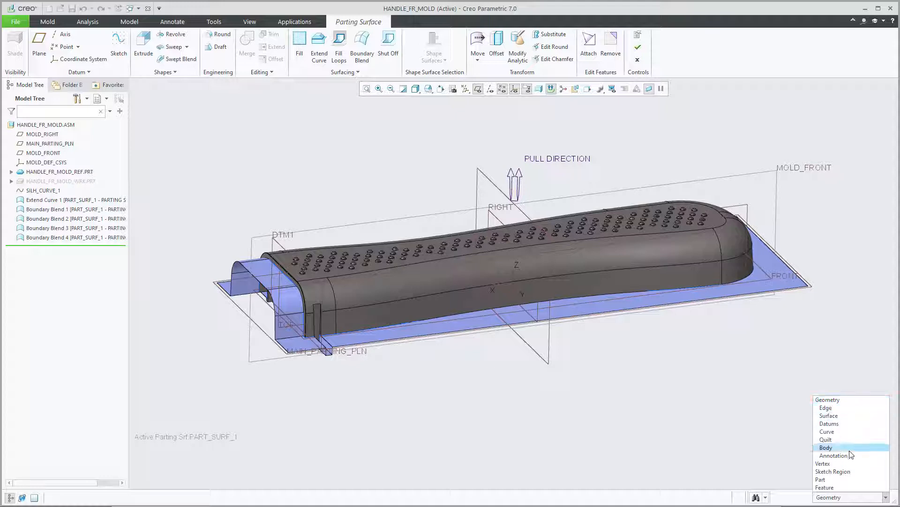
click(834, 440)
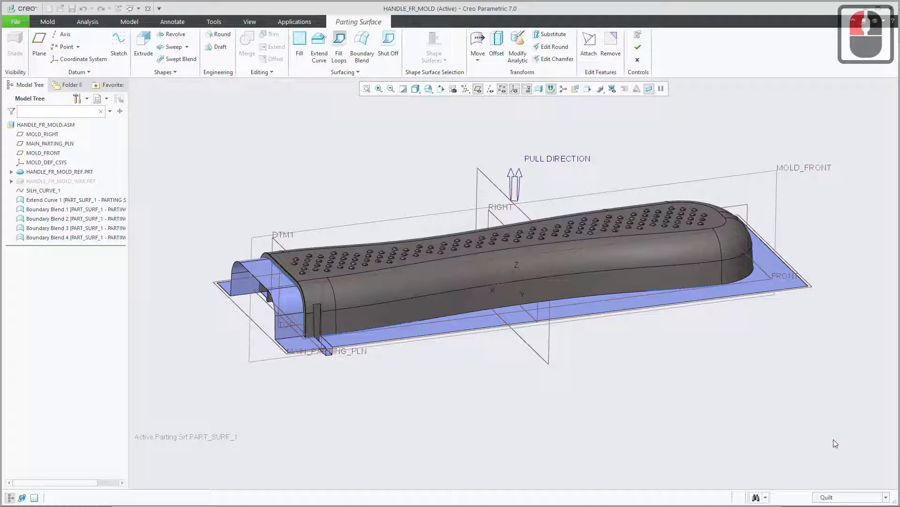
Select the main Extend Curve quilt together with the two Boundary Blend quilts at the first clip.
scroll(310, 349, down, 5)
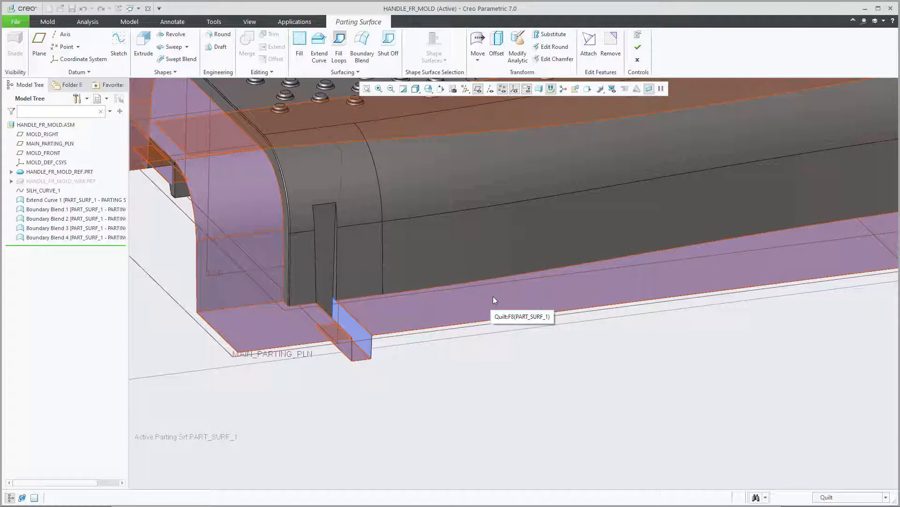
click(493, 297)
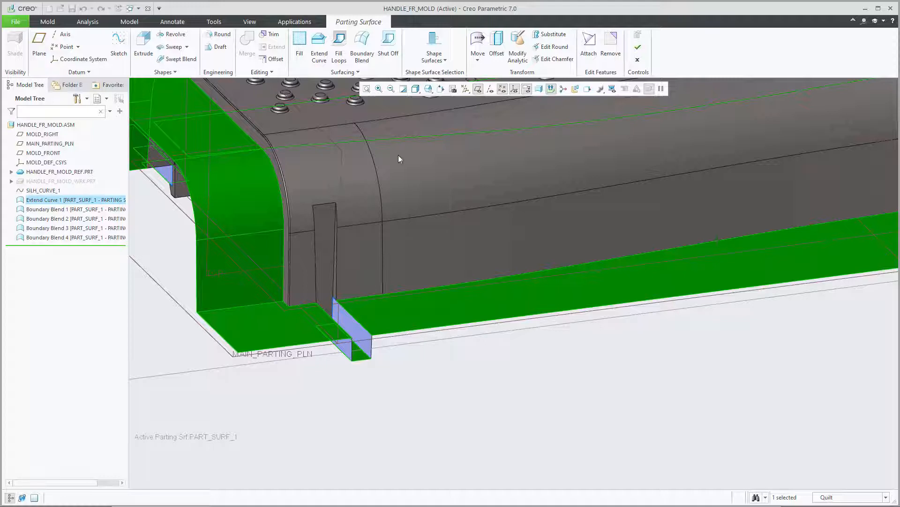
click(522, 384)
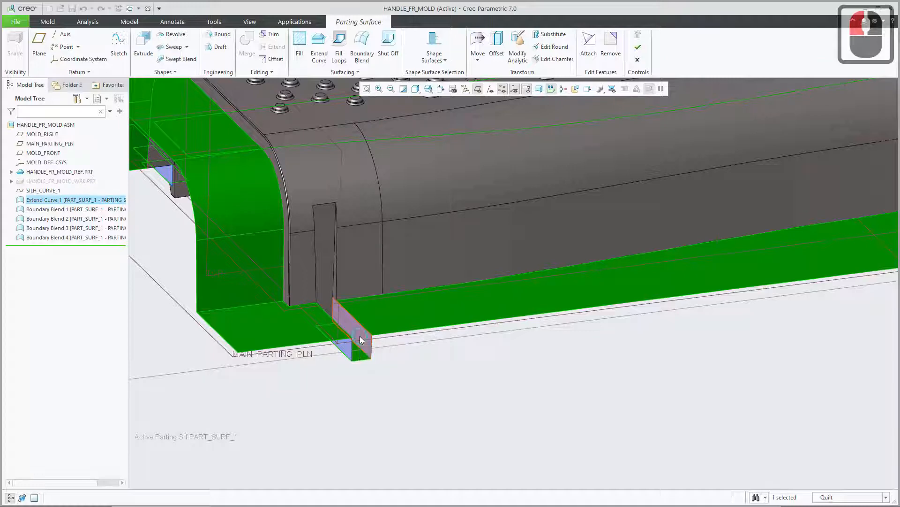
ctrl+click(357, 348)
ctrl+click(345, 349)
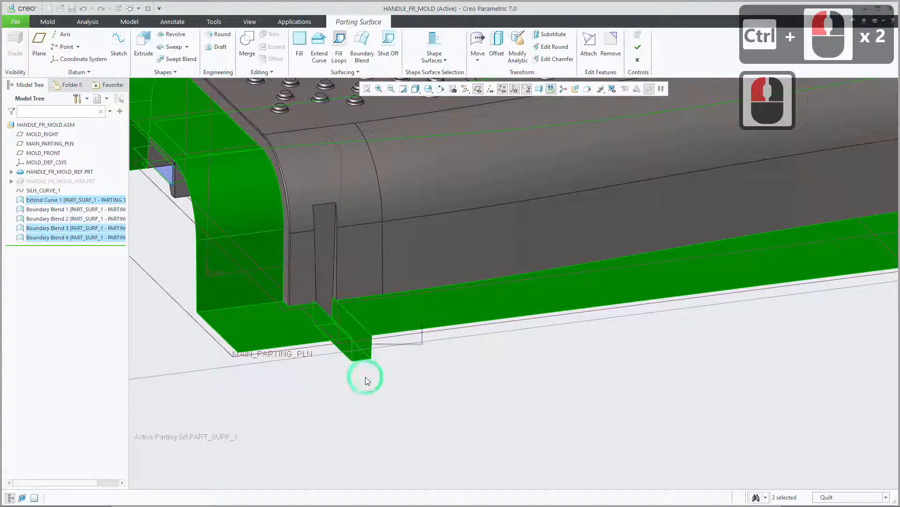
Add the two Boundary Blend quilts at the clip on the handle's opposite side to the selection.
scroll(361, 375, up, 7)
scroll(197, 298, up, 2)
scroll(207, 289, down, 4)
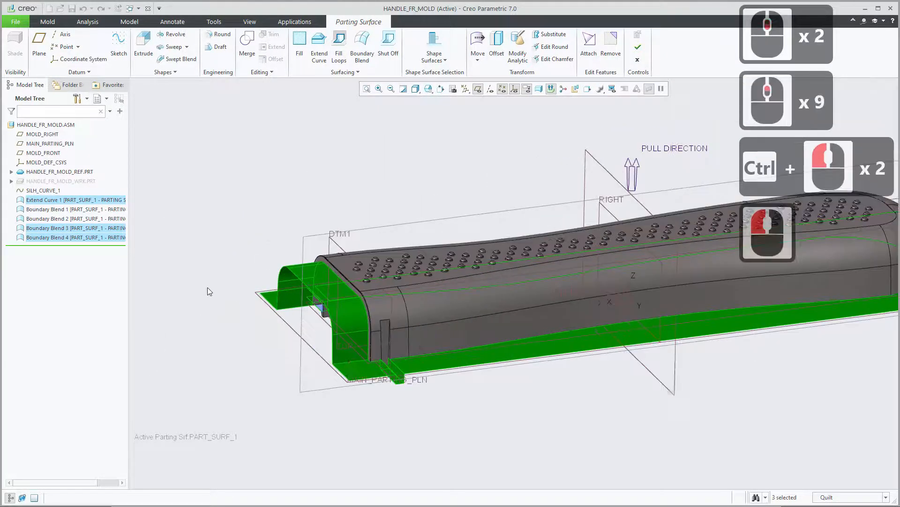
middle_drag(327, 297, 415, 316)
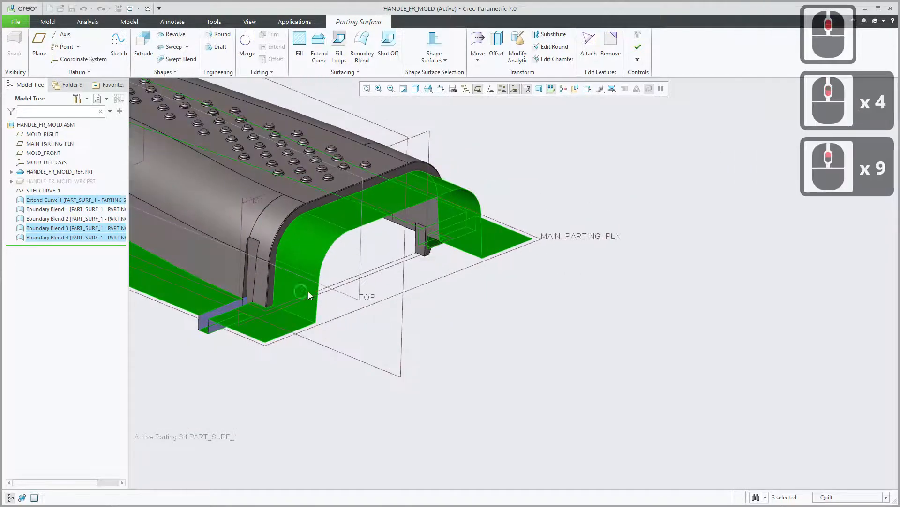
shift+middle_drag(309, 291, 404, 337)
scroll(398, 333, down, 2)
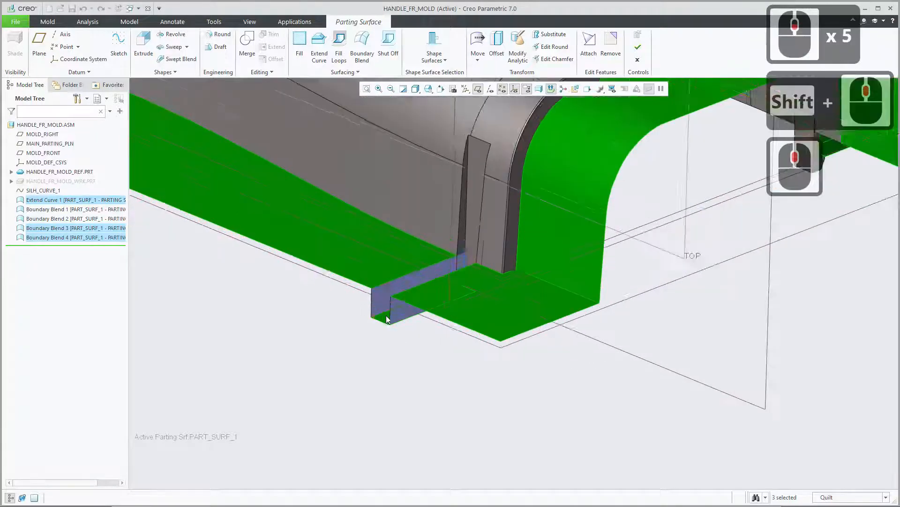
ctrl+click(378, 303)
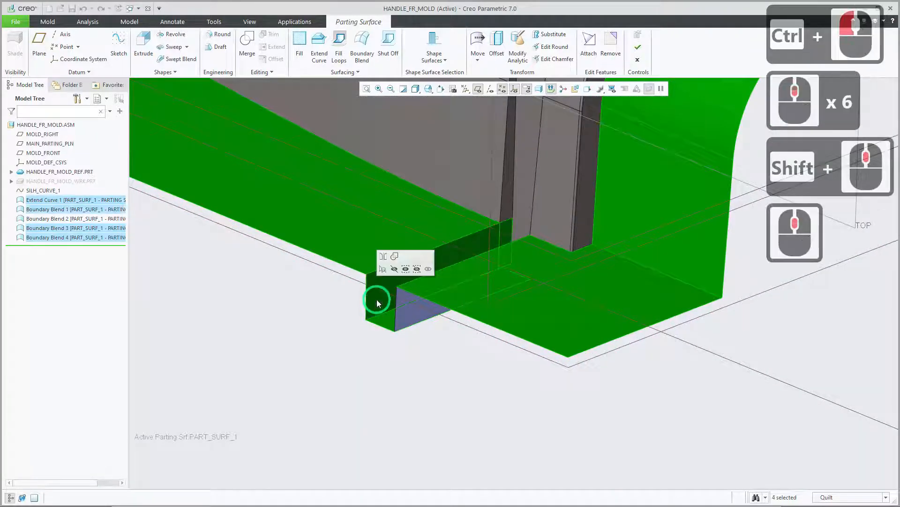
ctrl+click(417, 309)
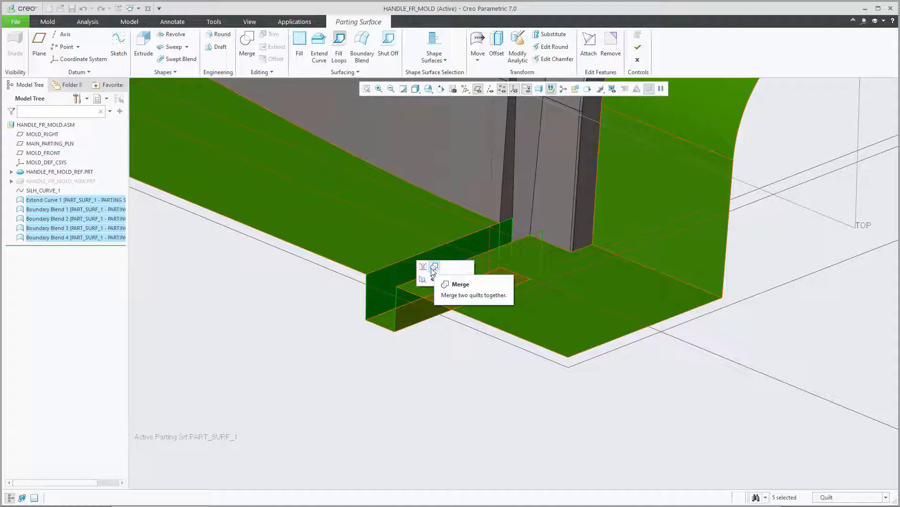
Merge the selected Extend Curve and Boundary Blend quilts into a single quilt.
click(435, 267)
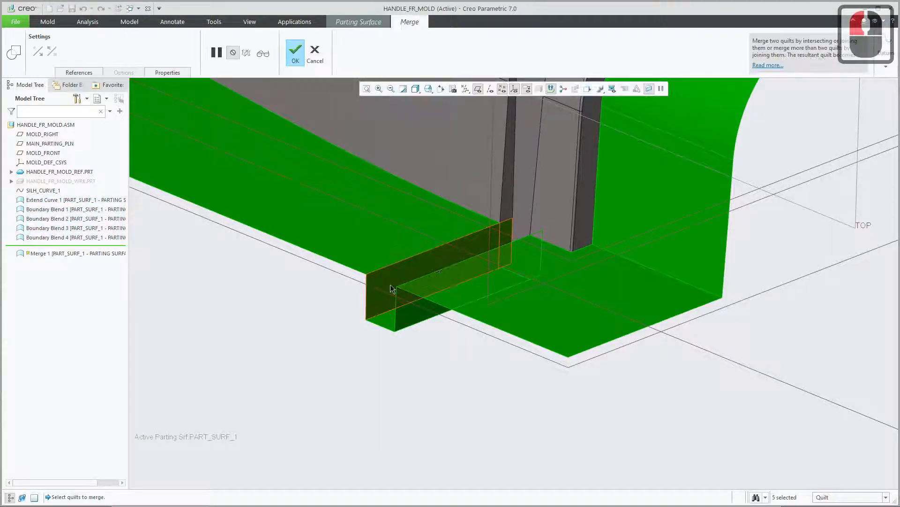
scroll(253, 333, up, 4)
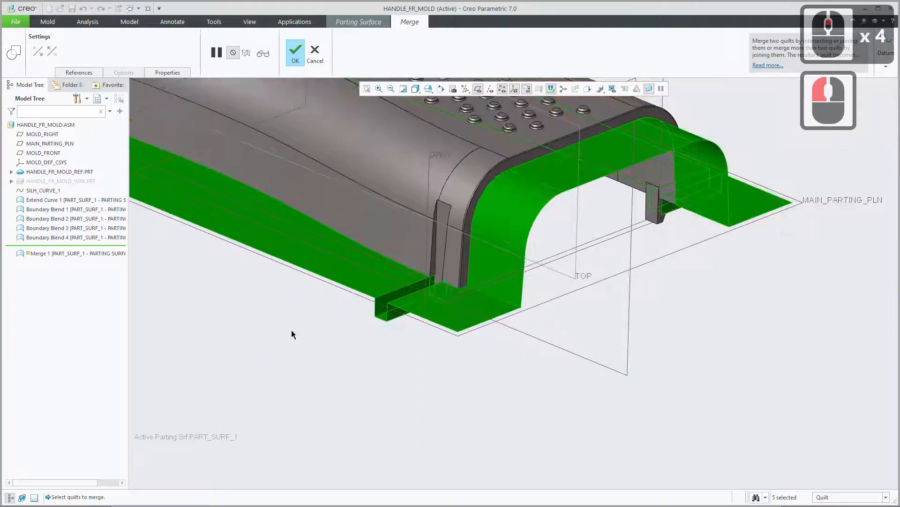
shift+middle_drag(302, 257, 477, 343)
scroll(501, 323, up, 3)
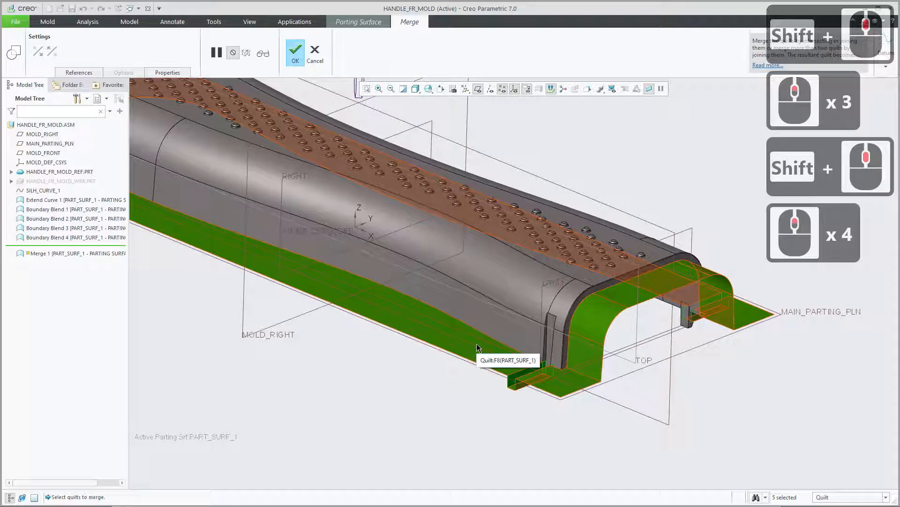
click(297, 53)
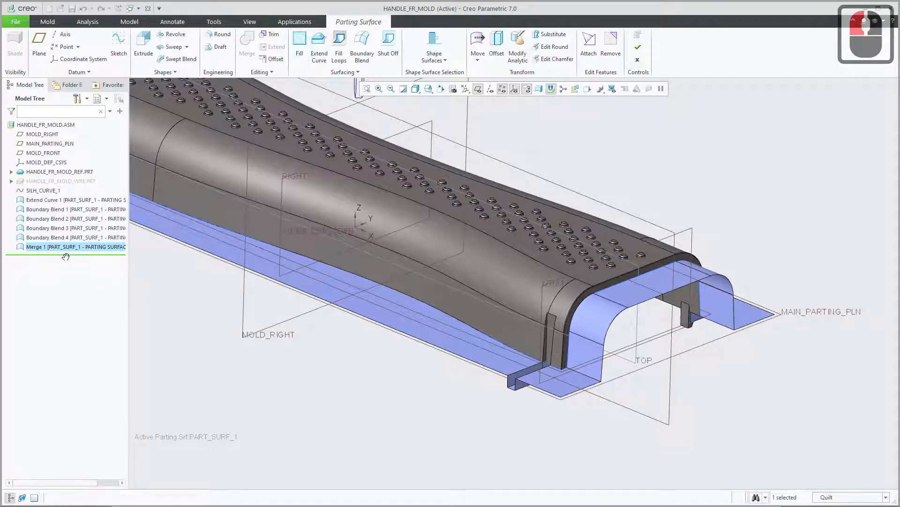
Highlight the last Boundary Blend and the merge feature, and inspect the merged parting surface around the clips.
click(52, 238)
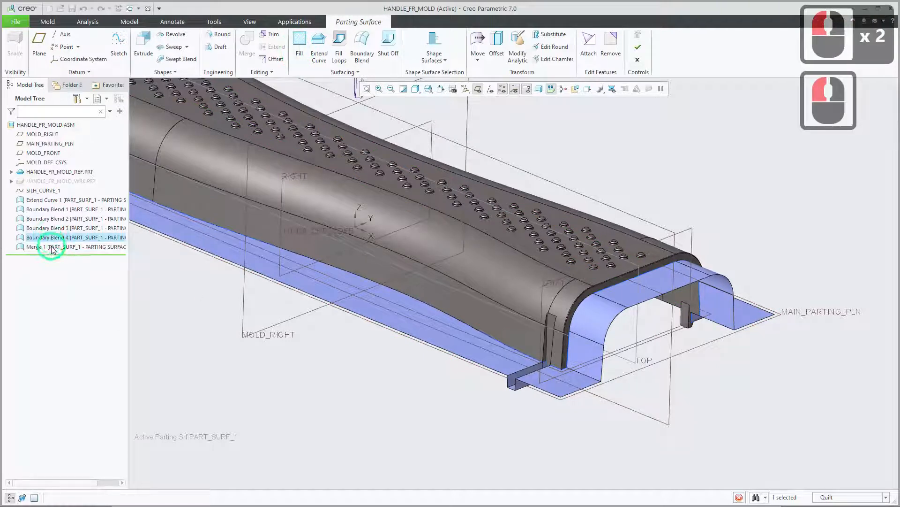
click(51, 246)
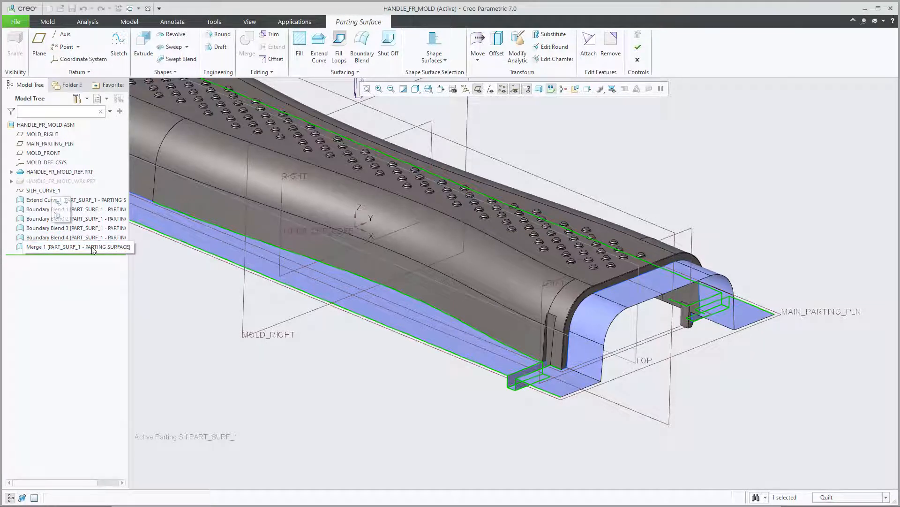
click(437, 400)
middle_drag(457, 395, 378, 373)
click(379, 373)
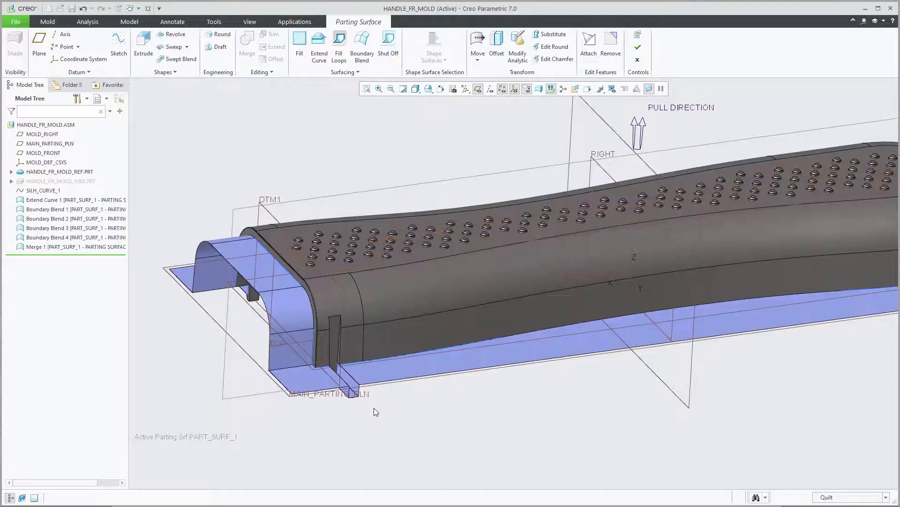
click(359, 364)
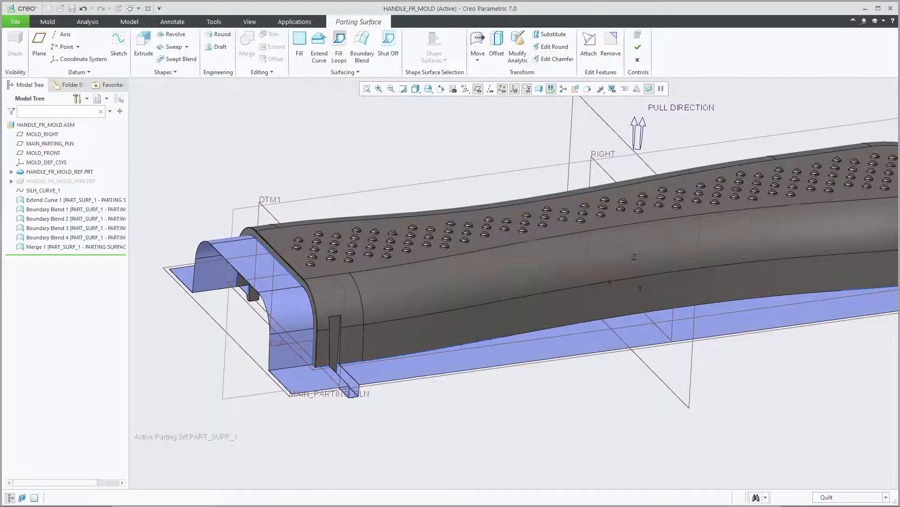
Switch to Creo Mold Creation3.pdf in Firefox and read the instructions from merging the quilts through to the Refpart Cutout.
click(239, 501)
scroll(349, 431, down, 2)
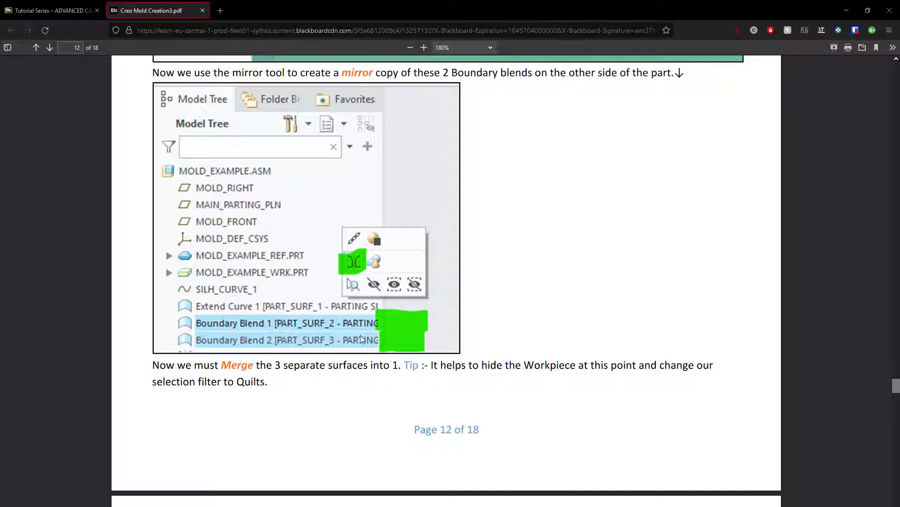
scroll(351, 328, down, 10)
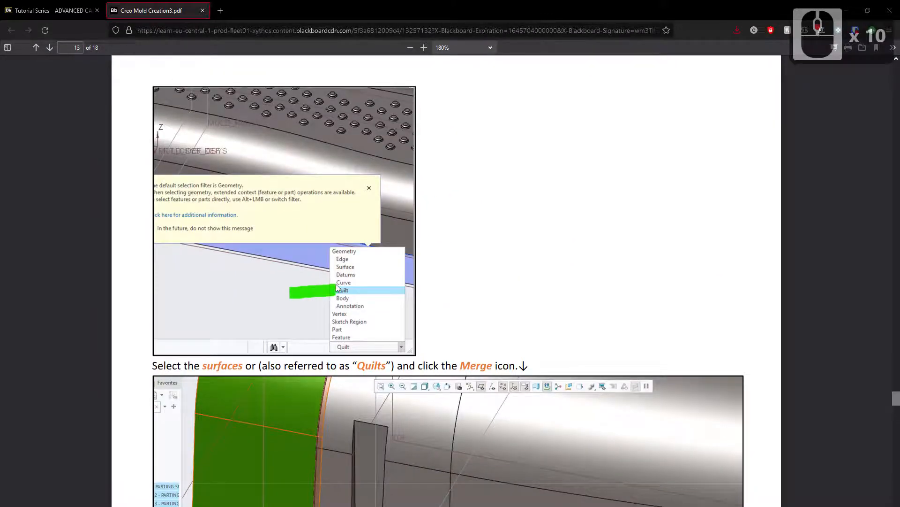
scroll(358, 327, down, 3)
scroll(354, 460, down, 8)
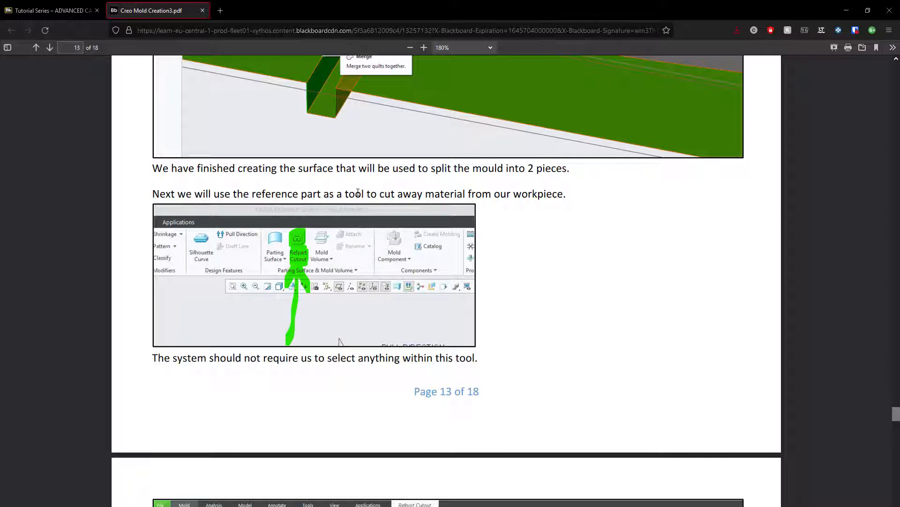
scroll(324, 206, down, 2)
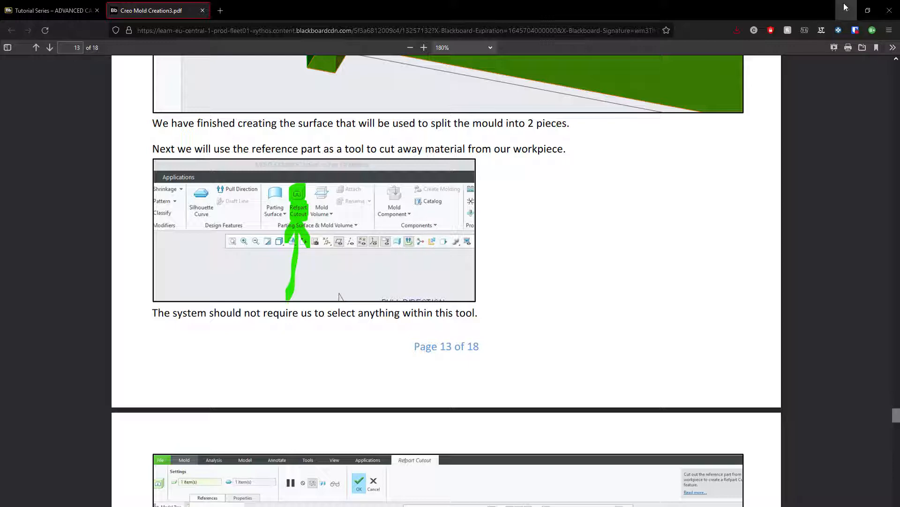
Switch back to Creo Parametric and complete the parting surface.
key(alt+Tab)
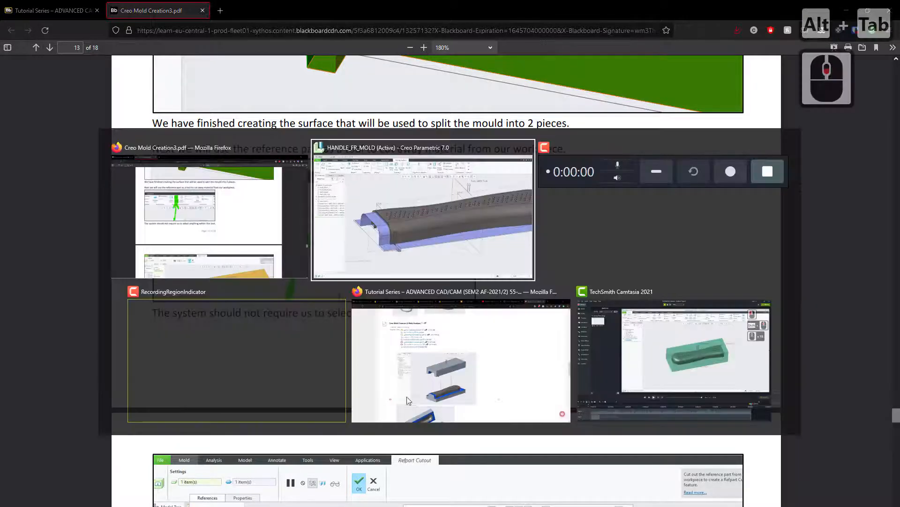
alt+click(443, 216)
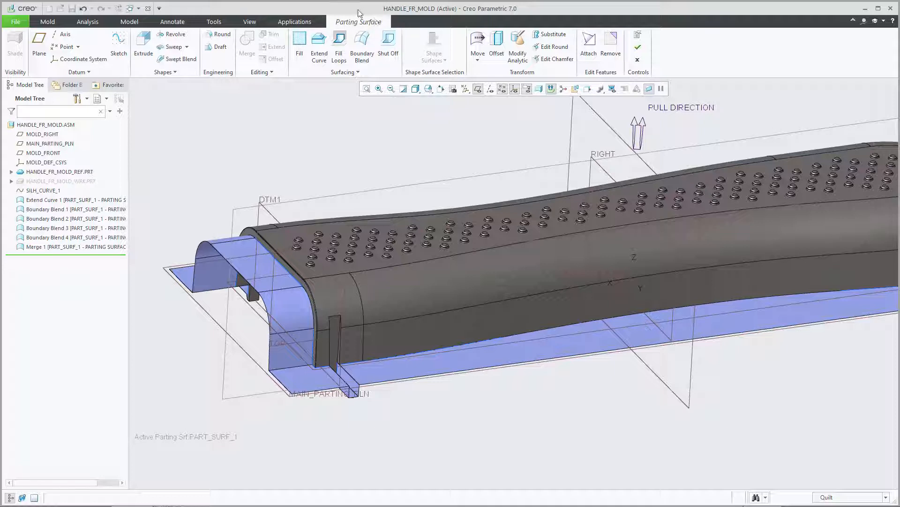
click(640, 47)
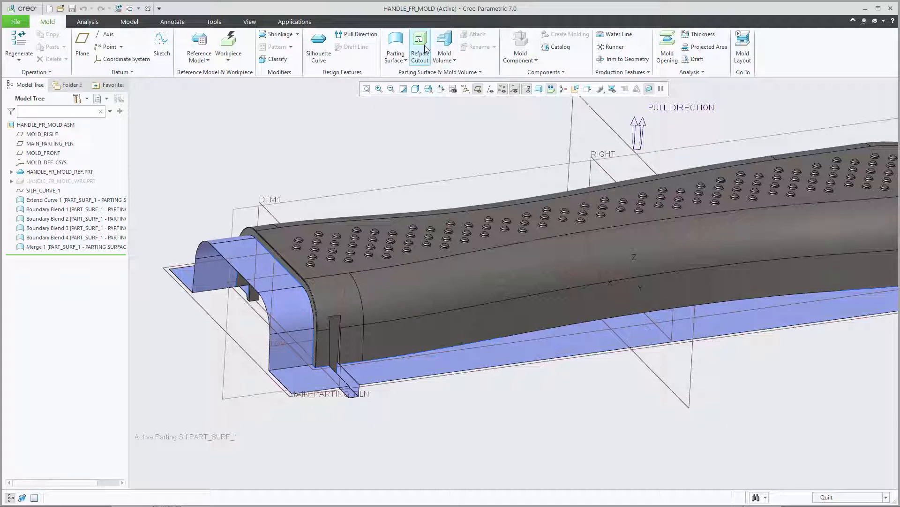
Show the hidden workpiece HANDLE_FR_MOLD_WRK.PRT again around the reference part and finished parting surface.
click(83, 182)
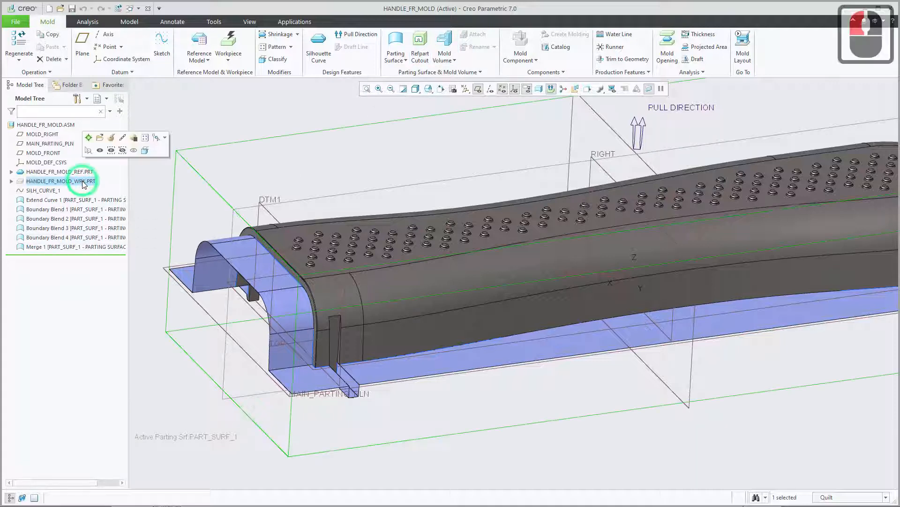
click(100, 151)
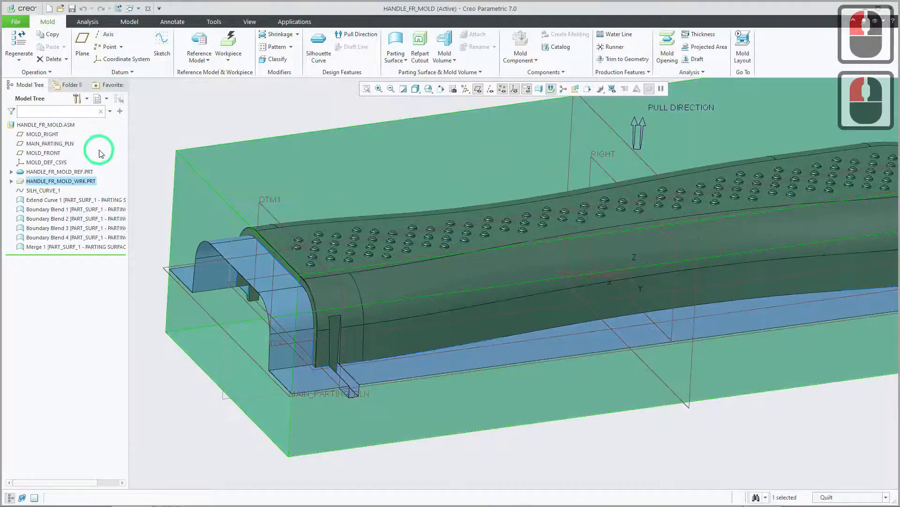
scroll(381, 288, down, 4)
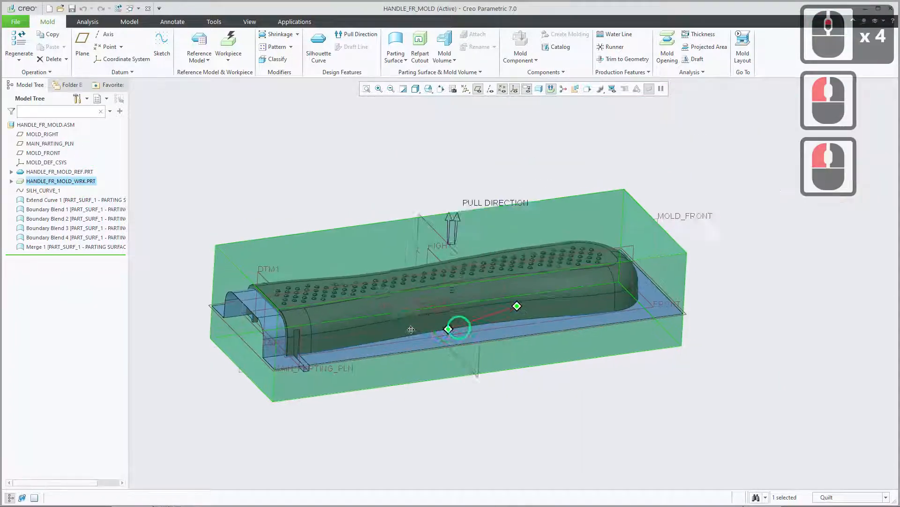
shift+middle_drag(515, 305, 521, 279)
click(524, 408)
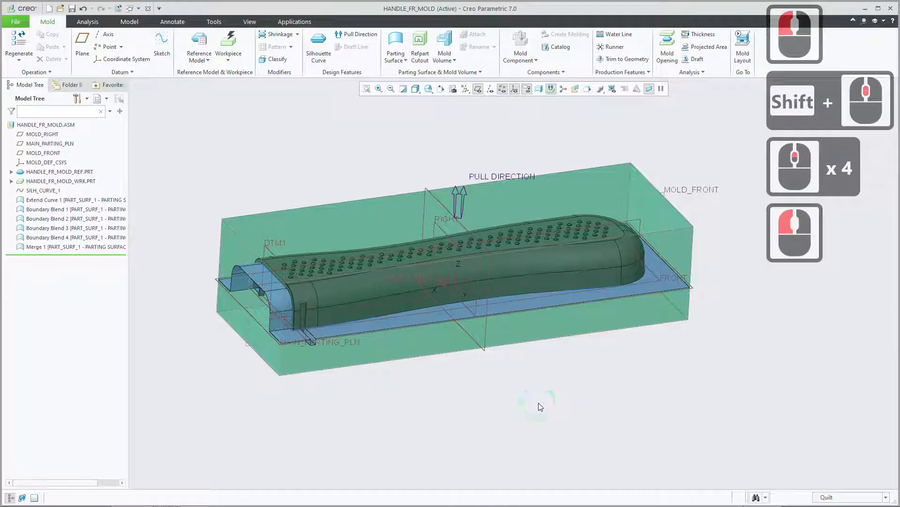
Set the selection filter to Geometry and dismiss the information message about the default filter.
click(839, 498)
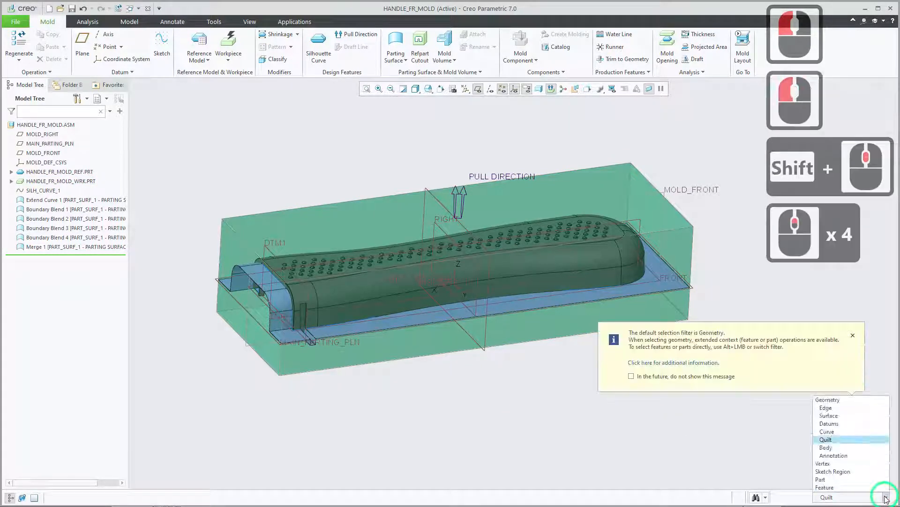
click(826, 400)
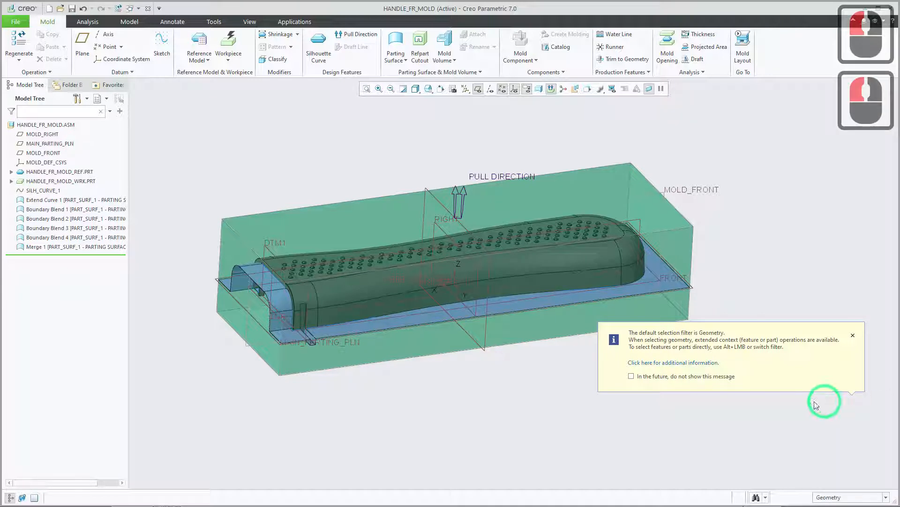
click(853, 335)
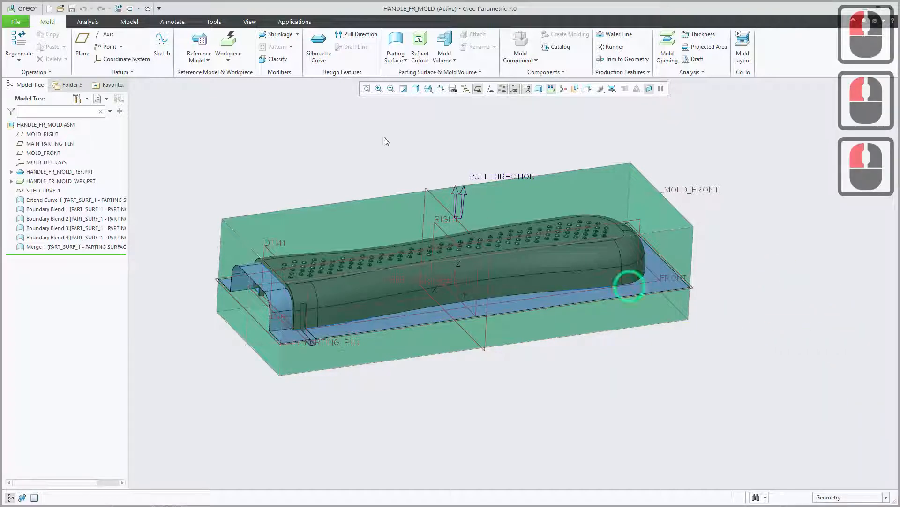
Create a Refpart Cutout of HANDLE_FR_MOLD_REF.PRT from the workpiece, checking its references and keeping Include All for both.
click(420, 46)
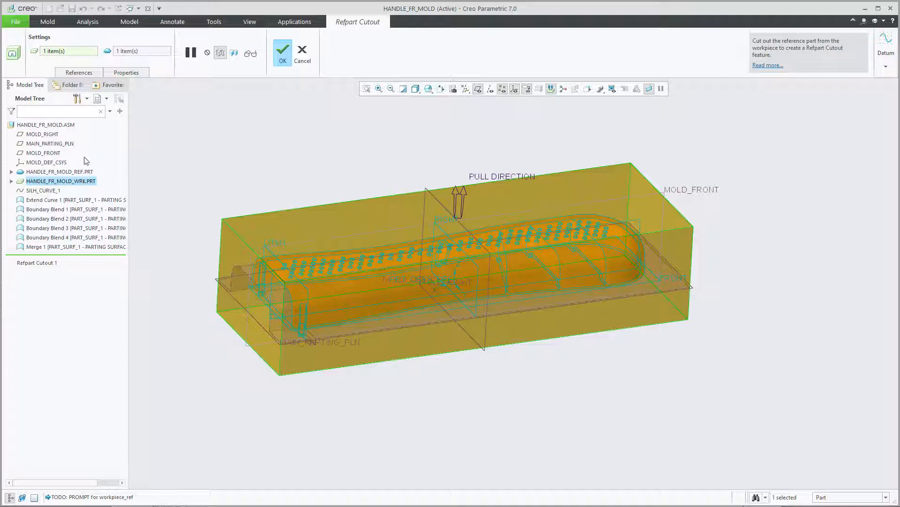
click(79, 72)
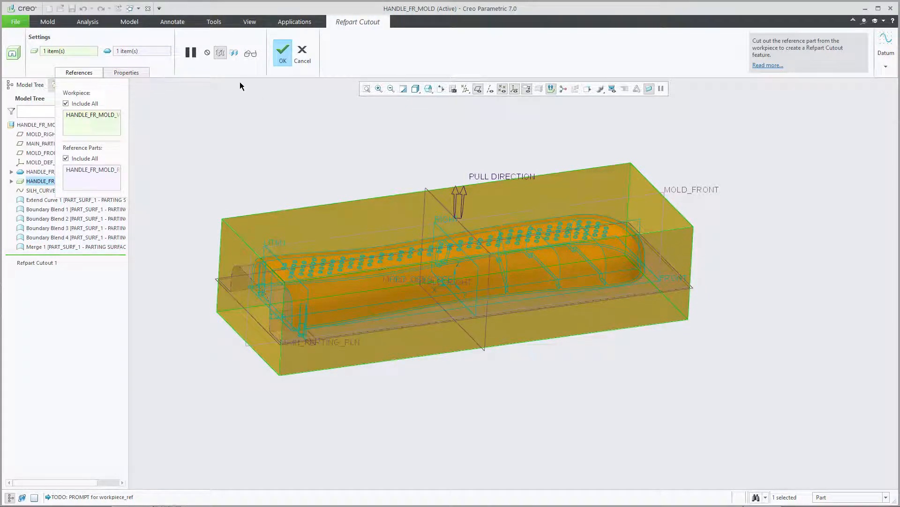
click(284, 55)
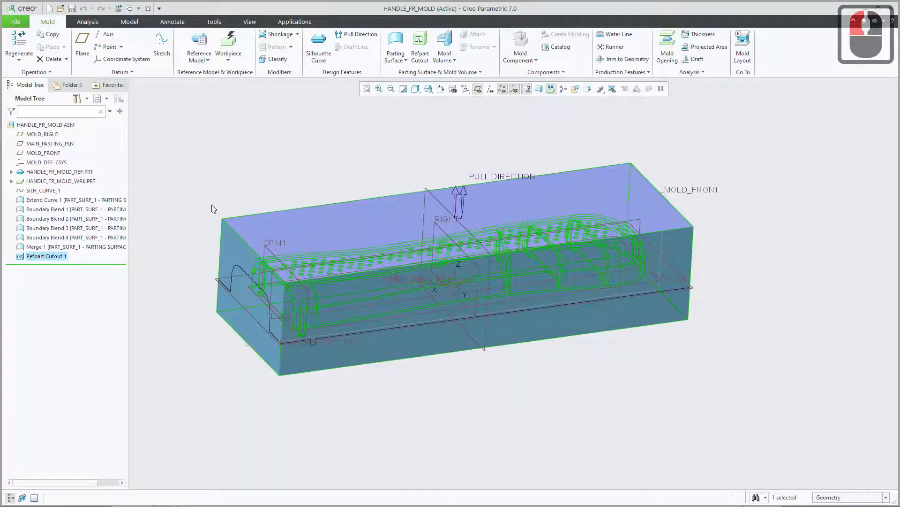
click(192, 202)
Highlight the workpiece and Refpart Cutout 1 alternately to compare the solid block with the new mold volume.
middle_drag(191, 201, 192, 197)
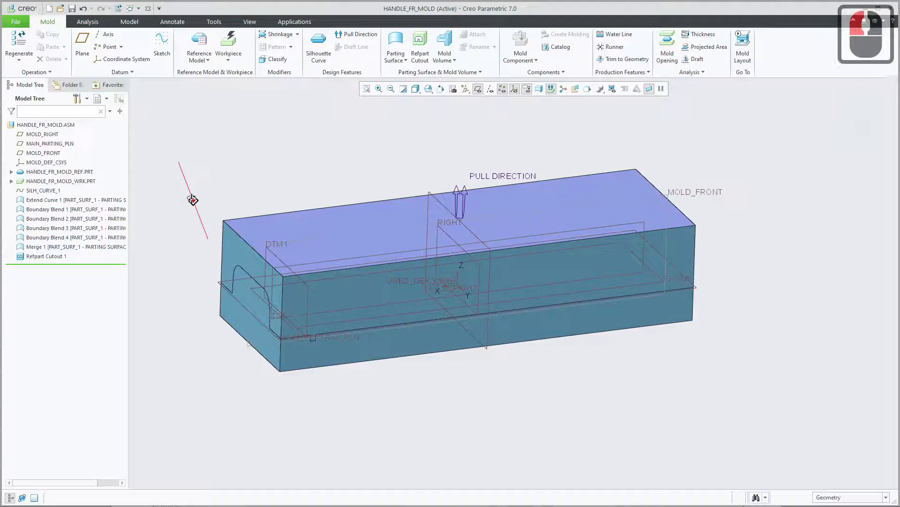
click(53, 181)
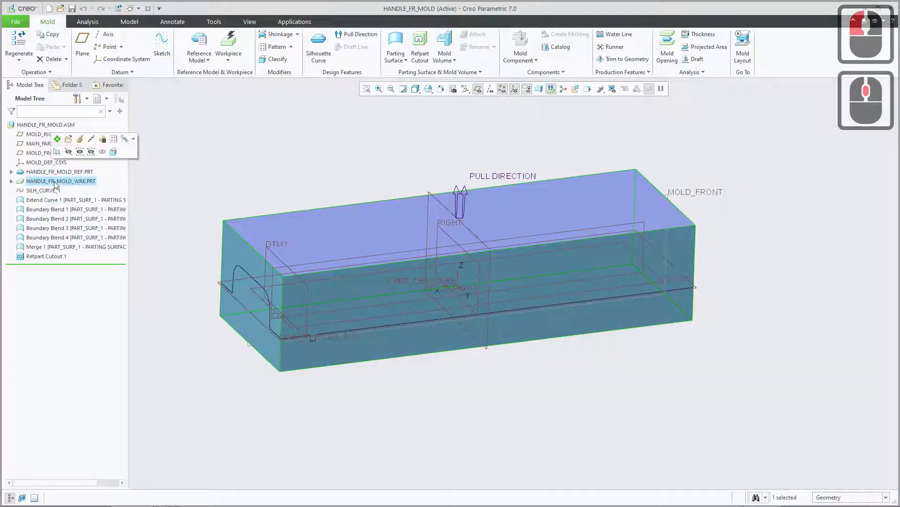
click(56, 257)
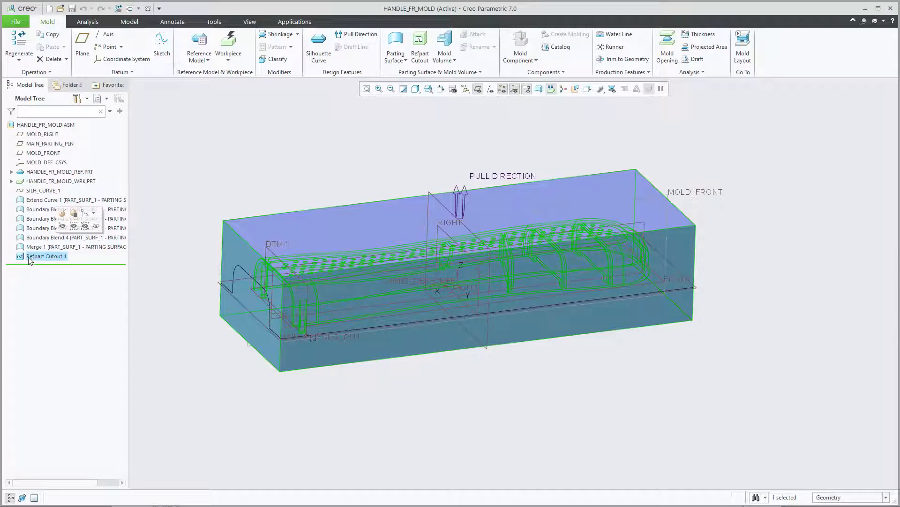
click(33, 182)
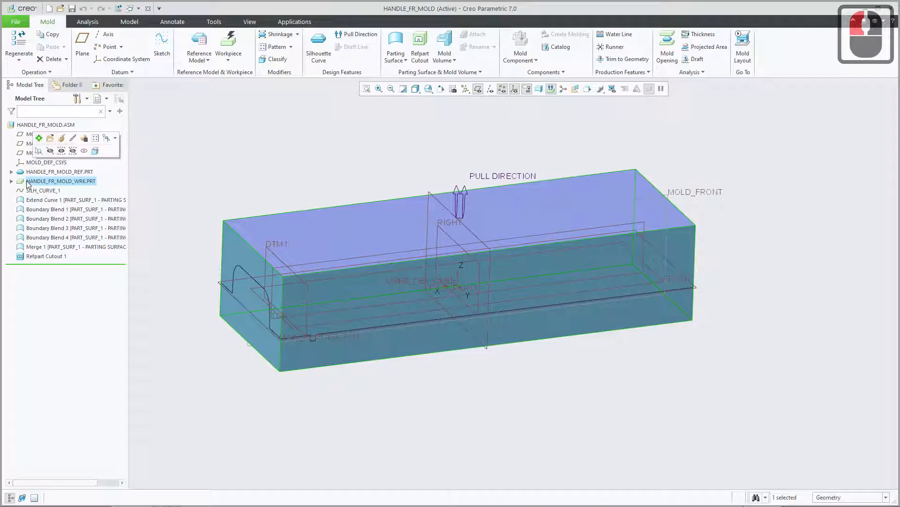
click(43, 256)
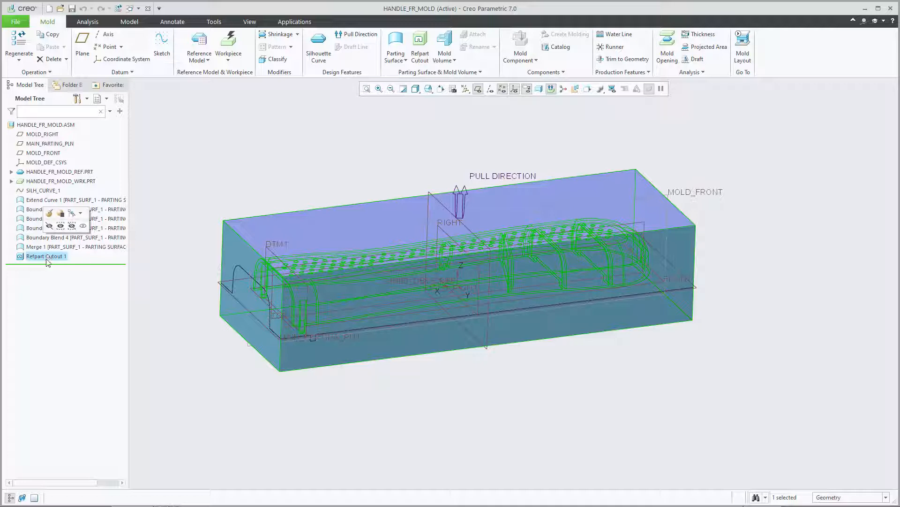
Hide the reference part HANDLE_FR_MOLD_REF.PRT, the workpiece HANDLE_FR_MOLD_WRK.PRT and the silhouette curve SILH_CURVE_1.
click(39, 171)
click(52, 140)
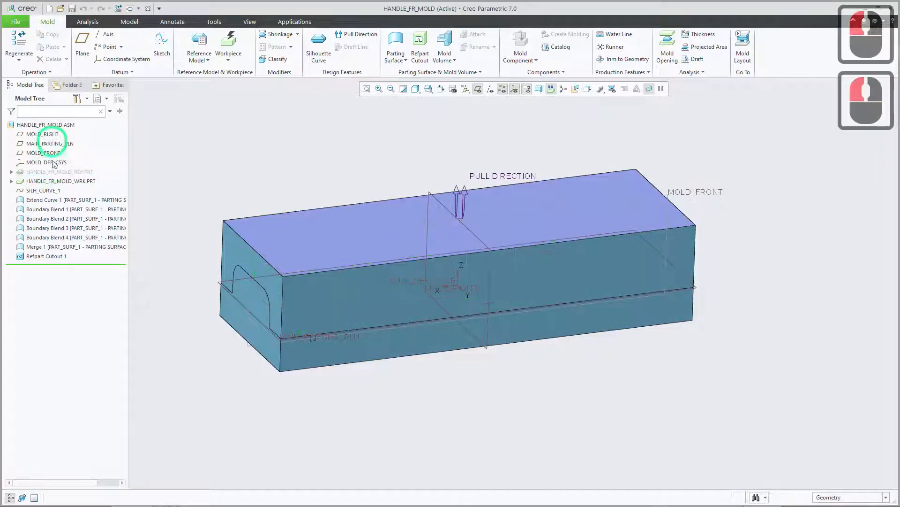
click(53, 183)
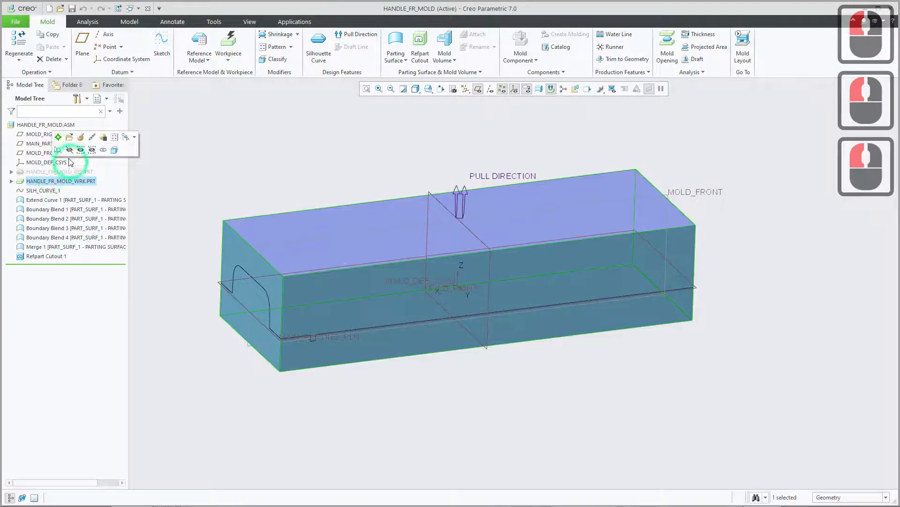
click(69, 150)
click(44, 191)
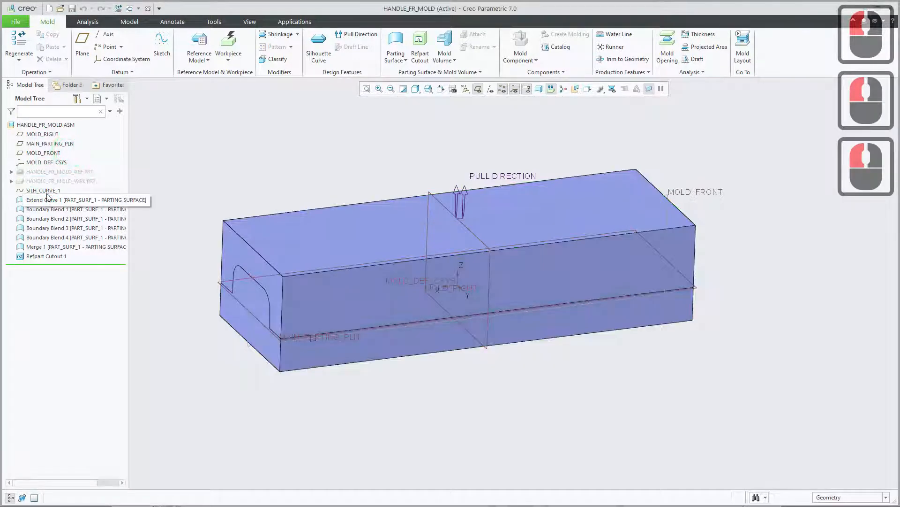
click(69, 162)
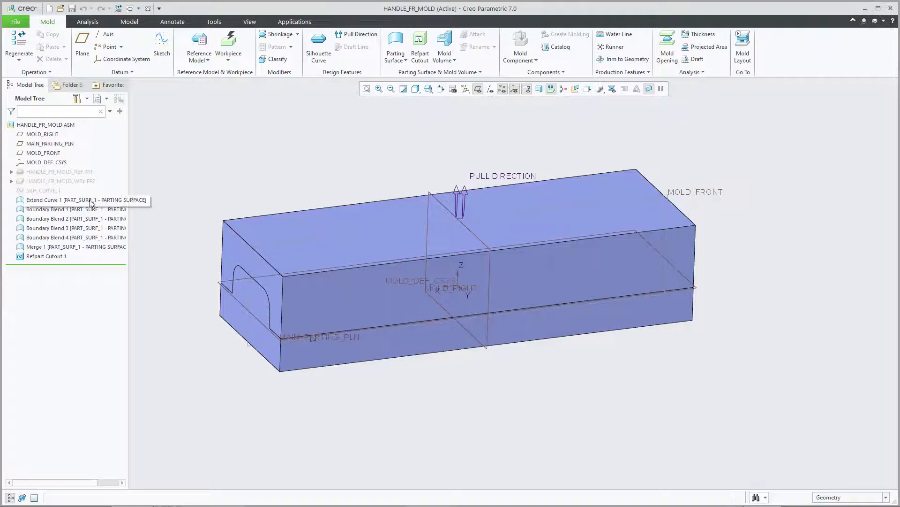
Highlight the merge, the last boundary blends, Refpart Cutout 1 and the hidden parts to check what each one represents.
click(43, 246)
click(39, 237)
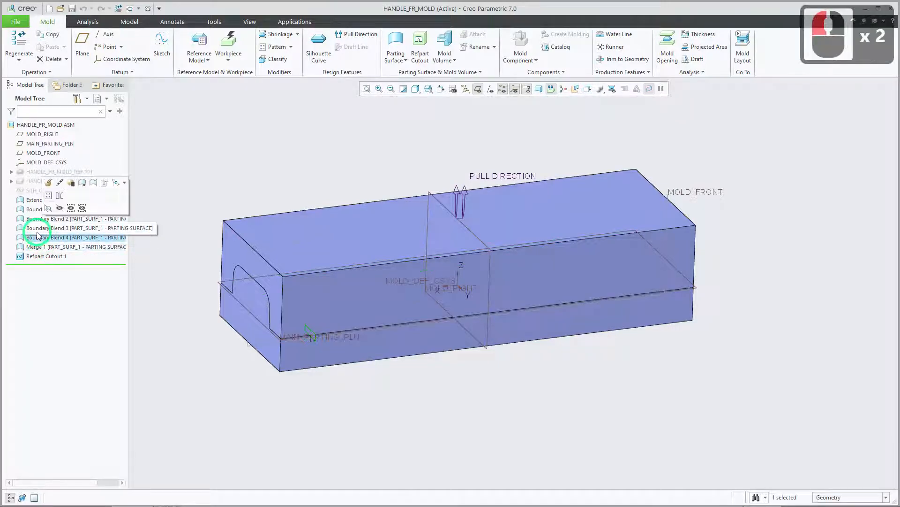
click(35, 227)
click(41, 256)
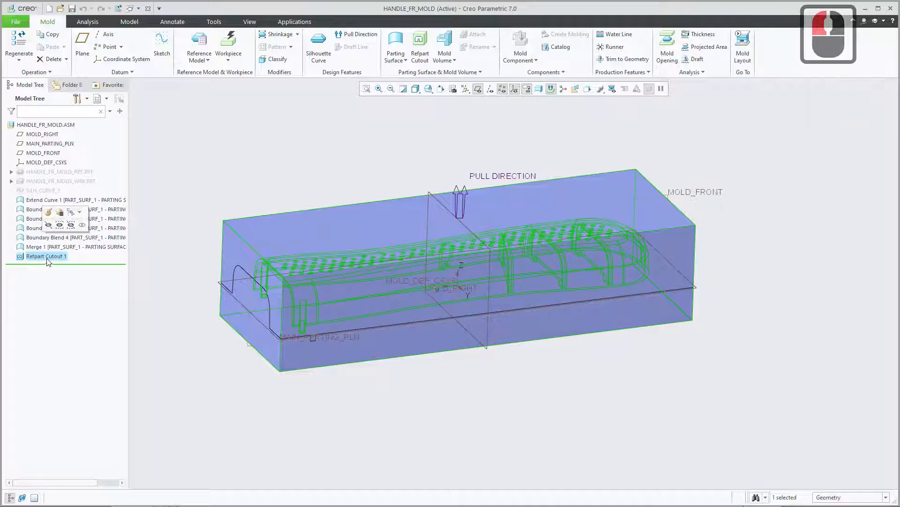
click(80, 181)
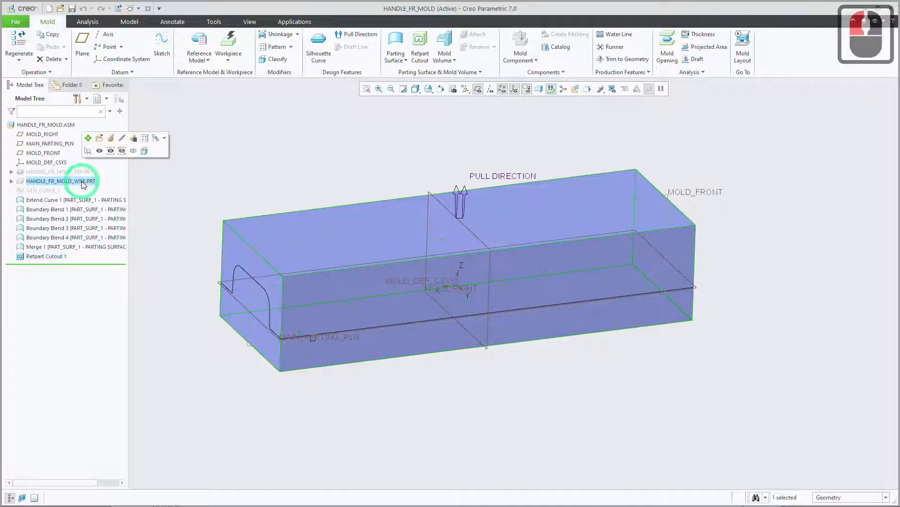
click(74, 172)
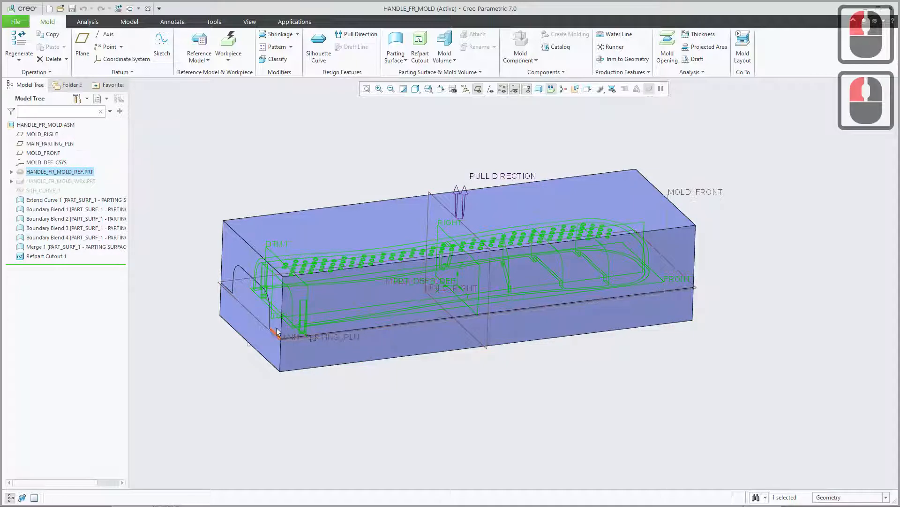
click(212, 177)
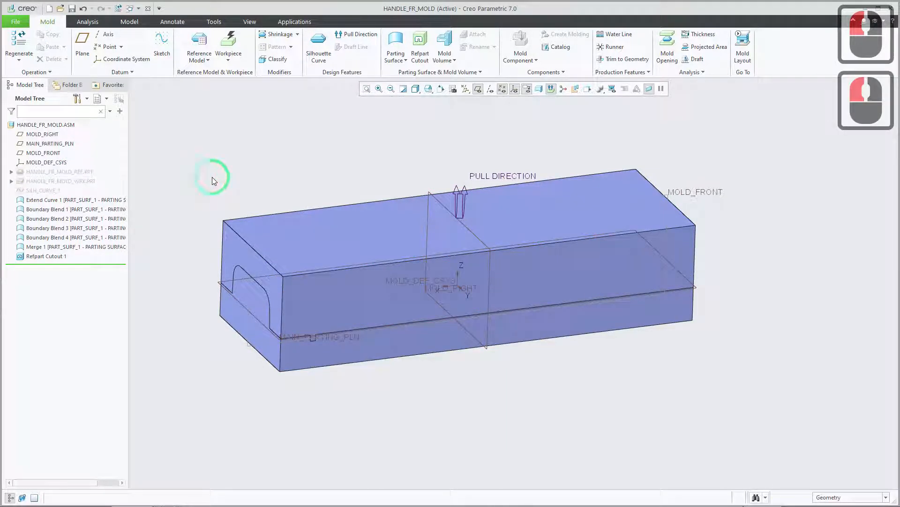
Start a planar section from the mold volume's end face and offset it about 20.4 into the block.
middle_drag(242, 185, 261, 164)
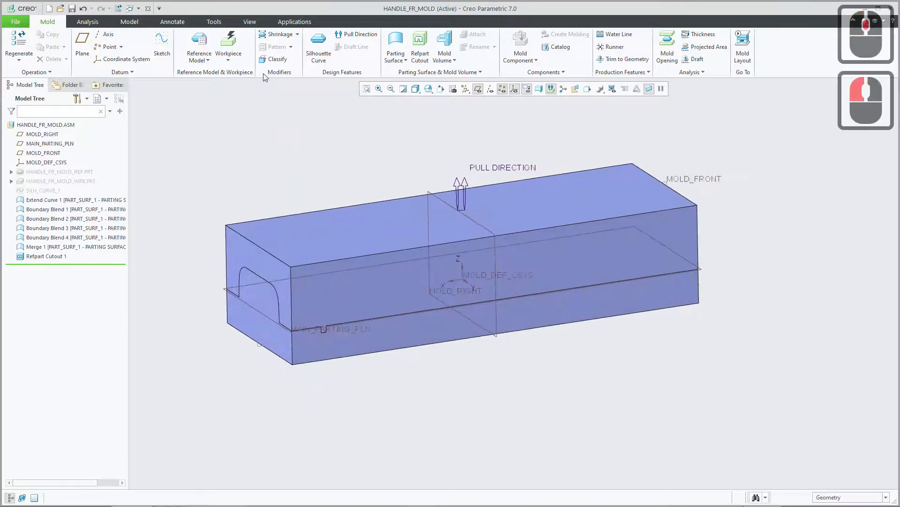
click(248, 20)
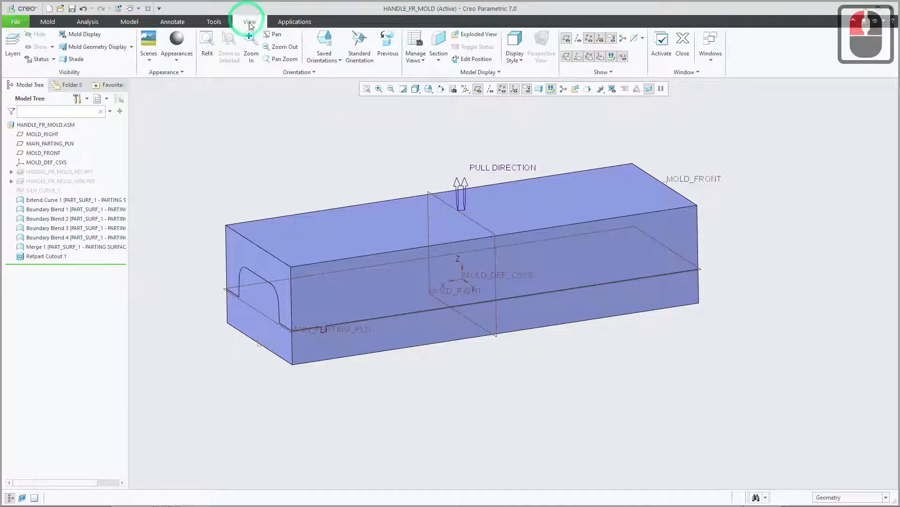
click(441, 43)
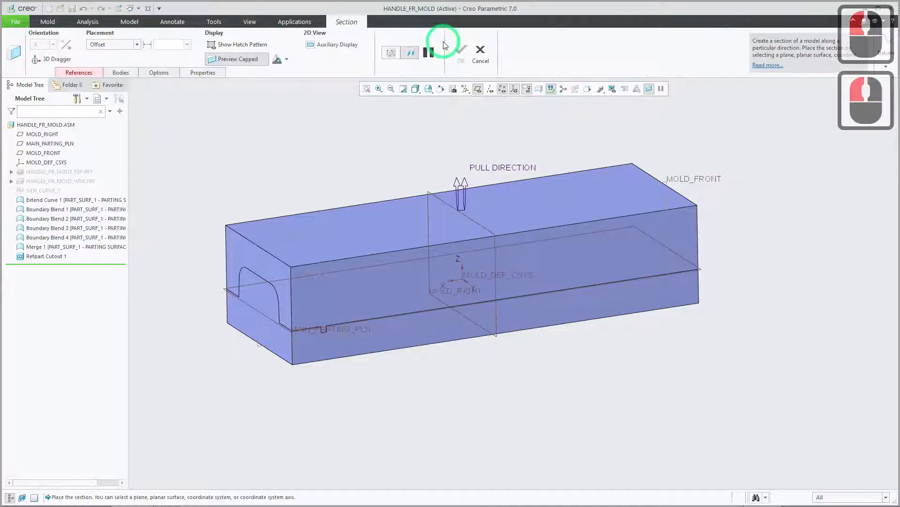
click(273, 263)
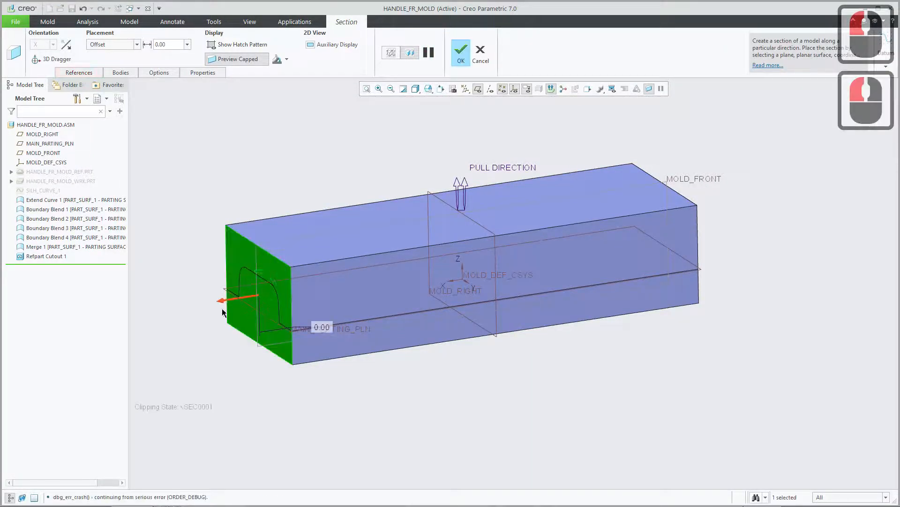
drag(222, 304, 240, 306)
middle_drag(239, 306, 392, 358)
mouse_move(392, 358)
middle_down()
mouse_move(426, 346)
mouse_move(434, 360)
mouse_move(430, 354)
mouse_move(440, 353)
mouse_move(400, 353)
mouse_move(407, 346)
mouse_move(387, 366)
mouse_move(378, 360)
mouse_move(383, 368)
middle_up()
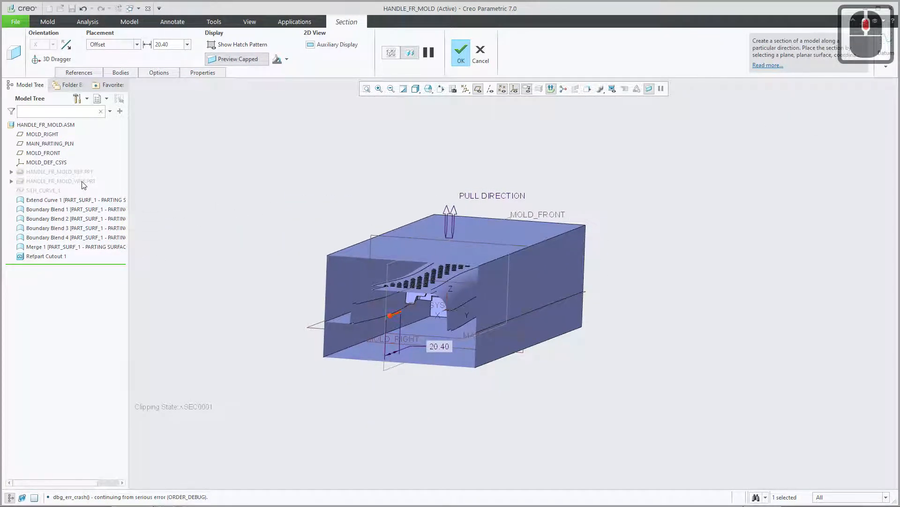
Inspect the hollow handle cavity inside the sectioned mold volume from both sides.
scroll(429, 310, down, 3)
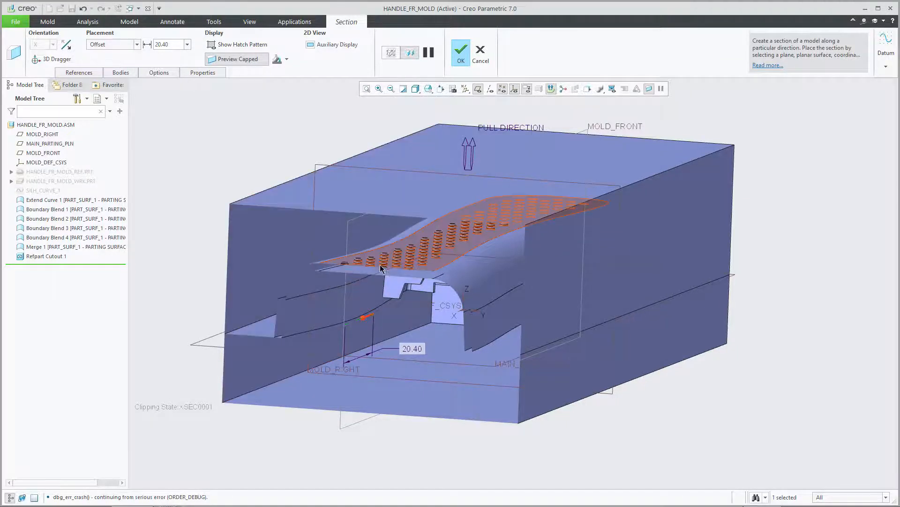
mouse_move(376, 262)
middle_down()
mouse_move(368, 263)
mouse_move(430, 266)
mouse_move(390, 264)
middle_up()
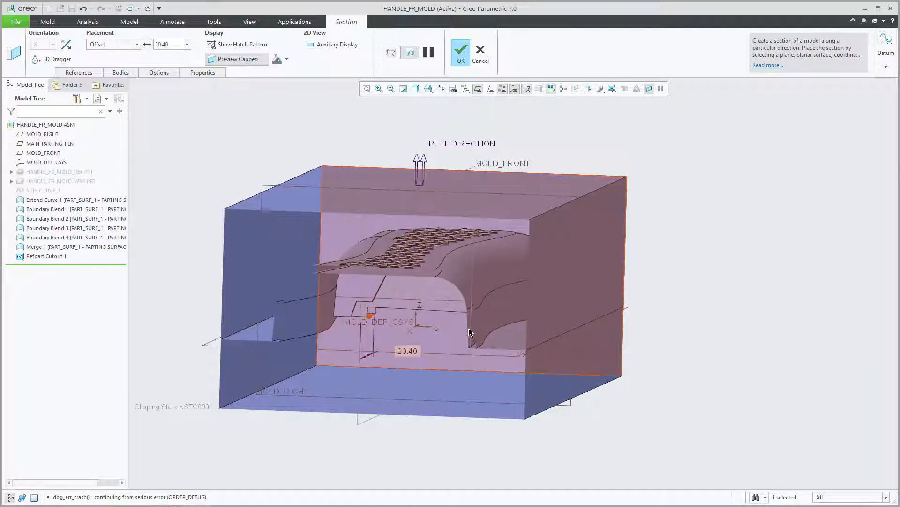
click(356, 257)
middle_drag(356, 257, 520, 260)
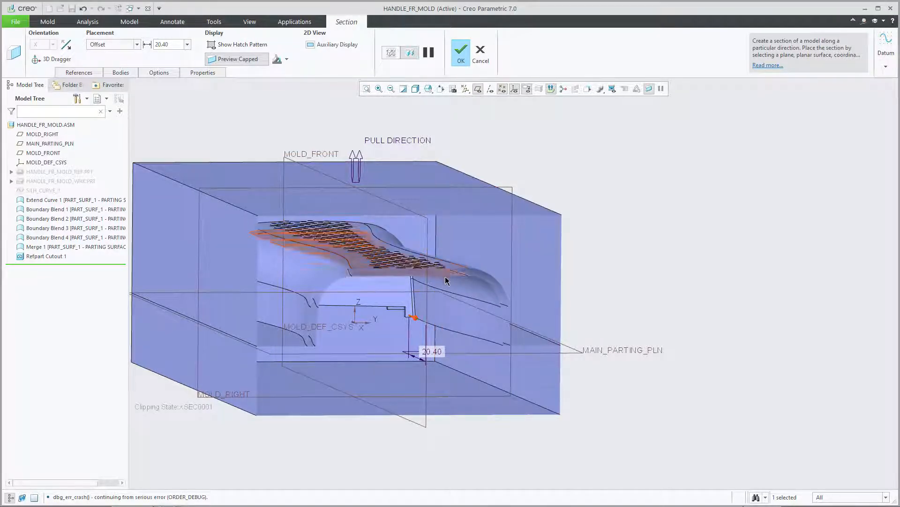
scroll(437, 274, up, 2)
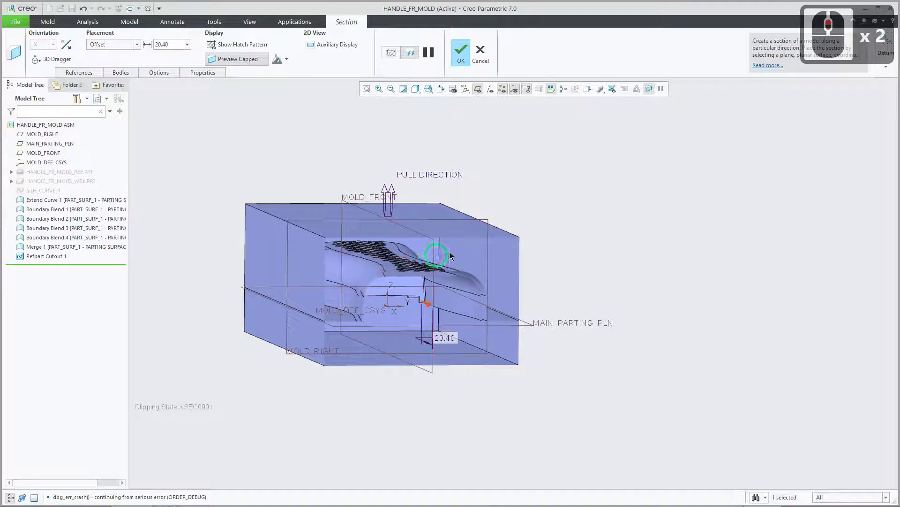
shift+middle_drag(450, 252, 488, 236)
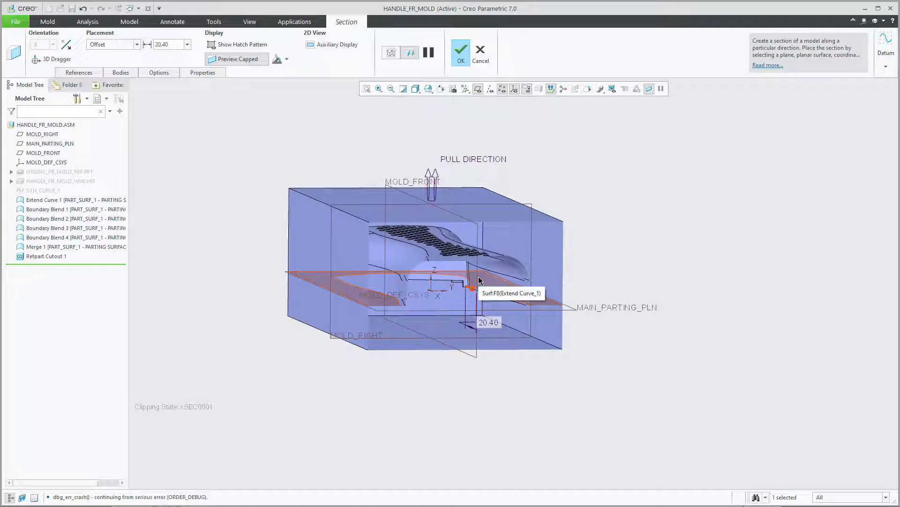
Switch to Creo Mold Creation3.pdf in Firefox and read the instructions from the Refpart Cutout through to the Volume Split.
mouse_move(168, 506)
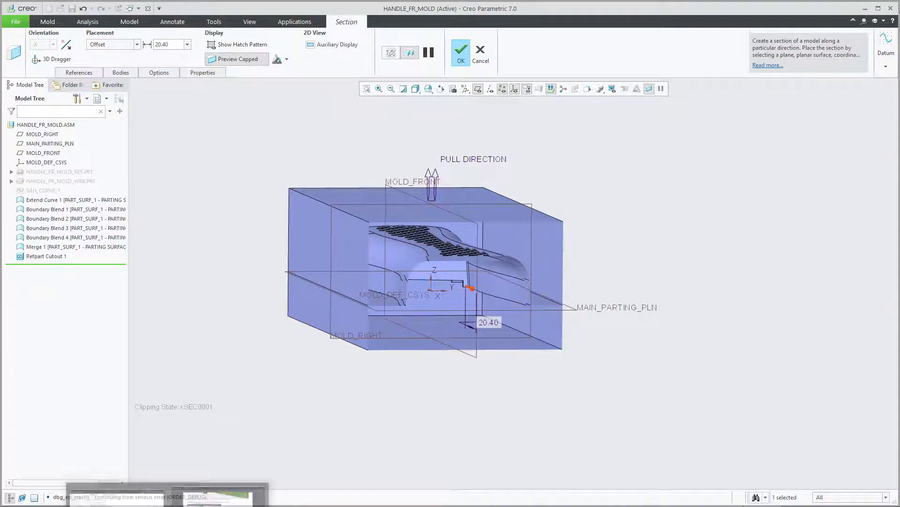
click(218, 506)
scroll(372, 438, down, 12)
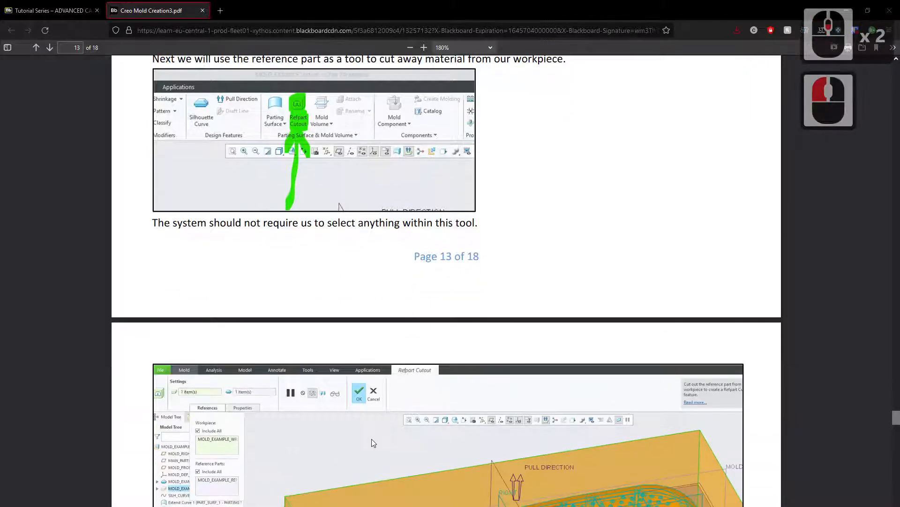
scroll(376, 440, down, 6)
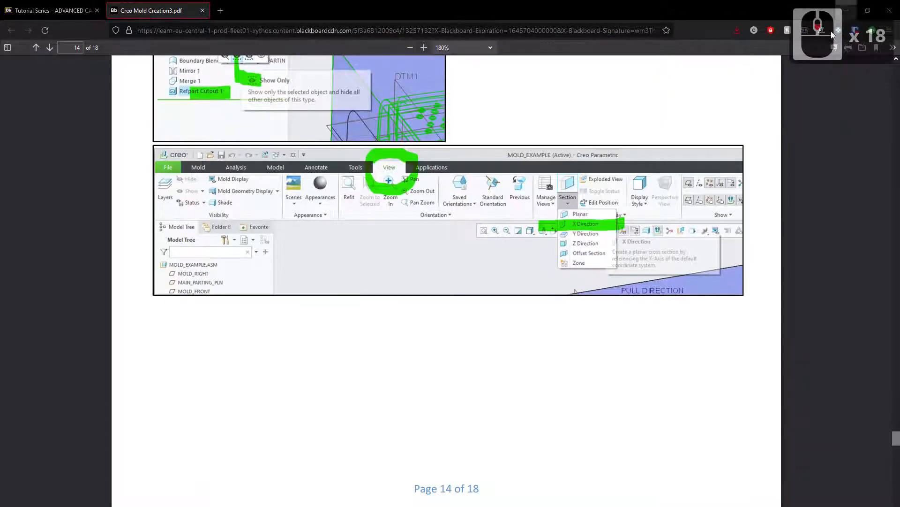
scroll(529, 301, down, 10)
scroll(425, 274, down, 1)
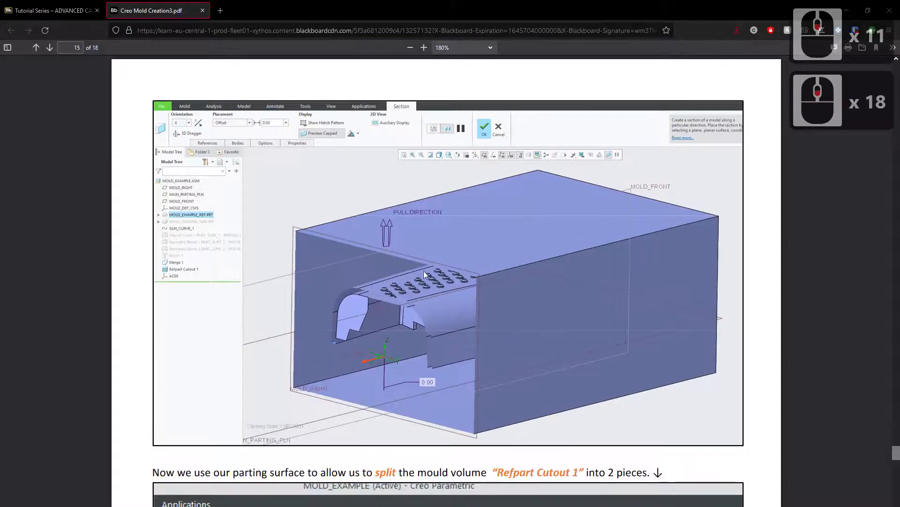
scroll(473, 325, down, 7)
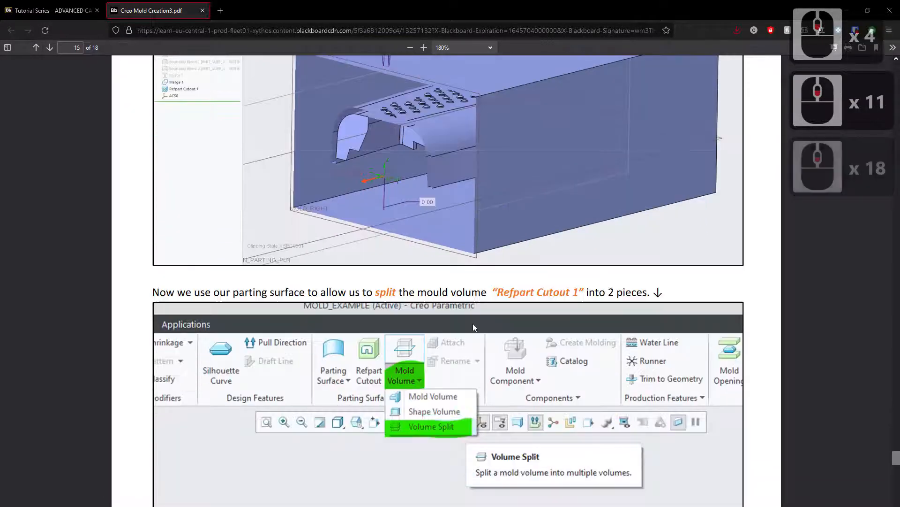
Switch to Creo Parametric and move the section plane to an offset of 39 to look deeper into the cavity.
key(alt+Tab)
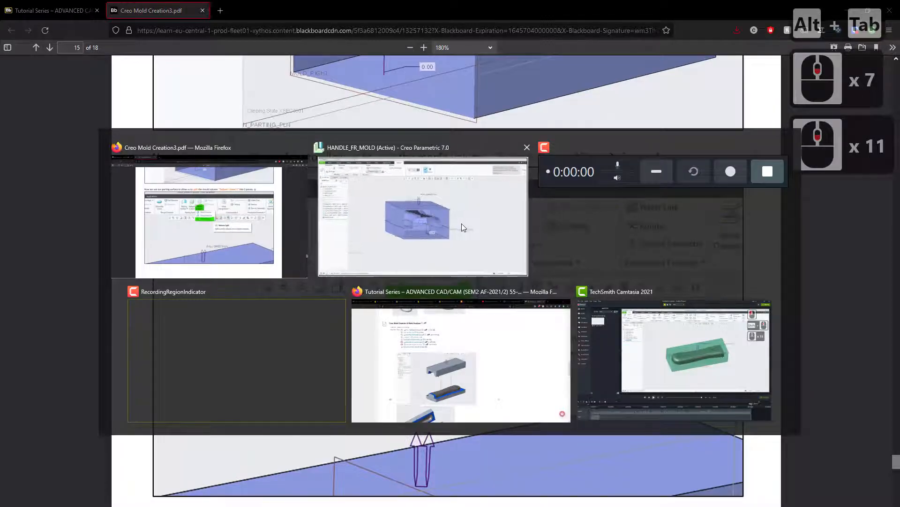
alt+click(461, 223)
middle_drag(562, 221, 404, 268)
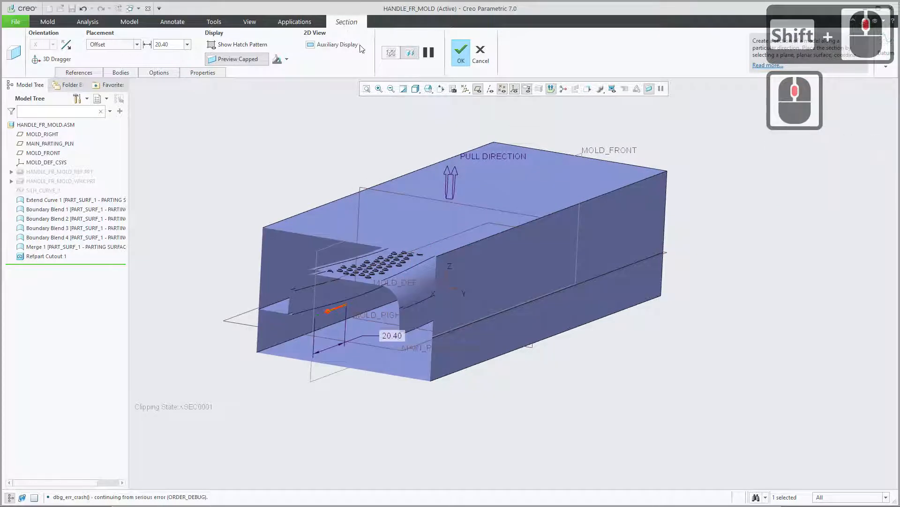
drag(328, 310, 356, 307)
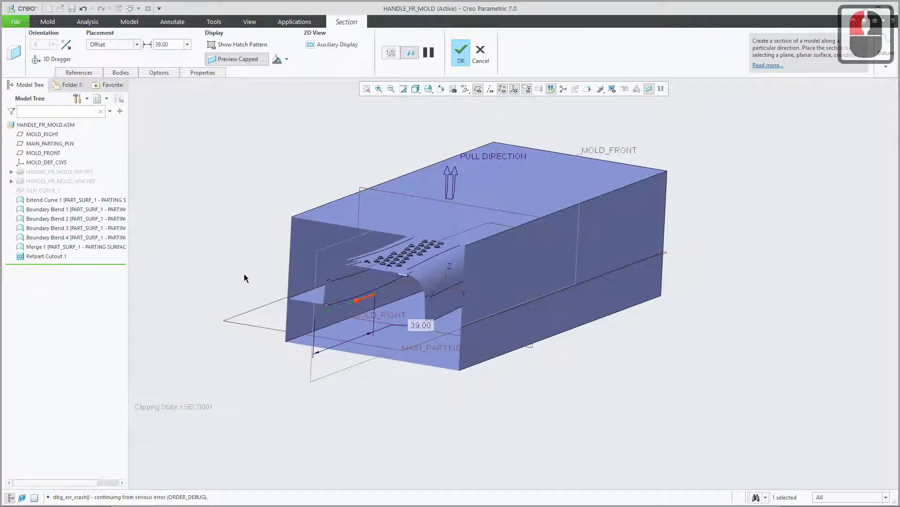
Discard the planar section of the mold volume and return to the mold tools.
click(478, 55)
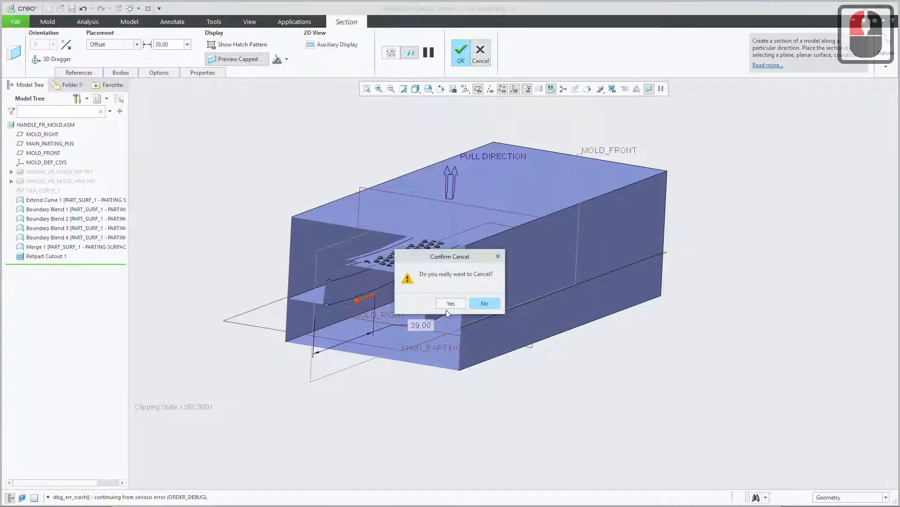
click(448, 304)
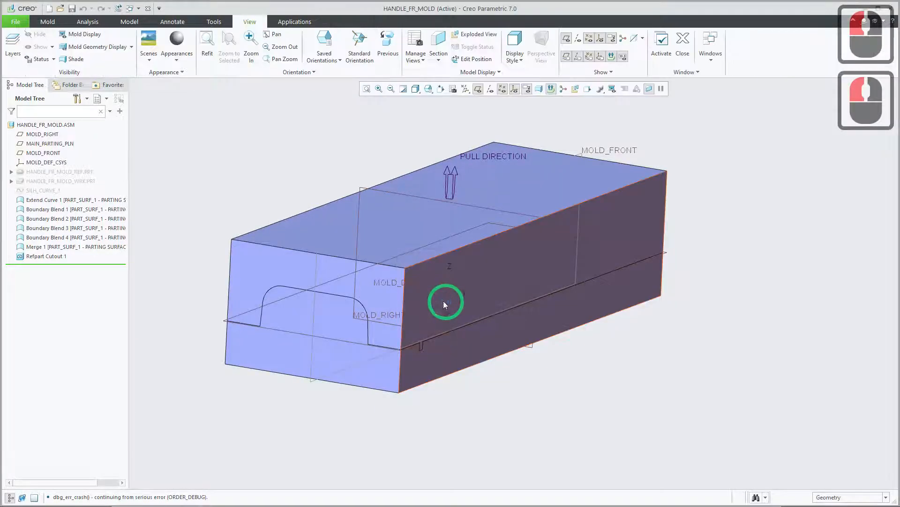
click(47, 22)
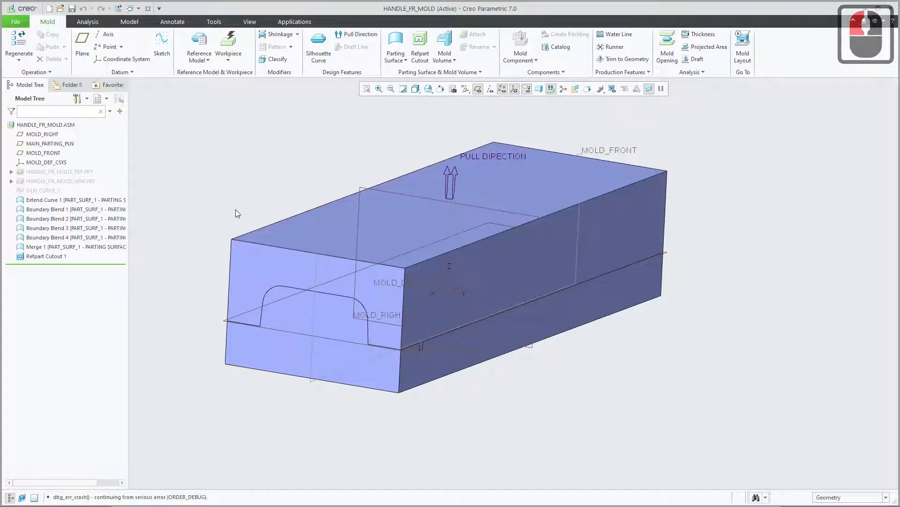
Switch to Creo Mold Creation3.pdf in Firefox and read the instruction on splitting Refpart Cutout 1 with the parting surface.
key(alt+Tab)
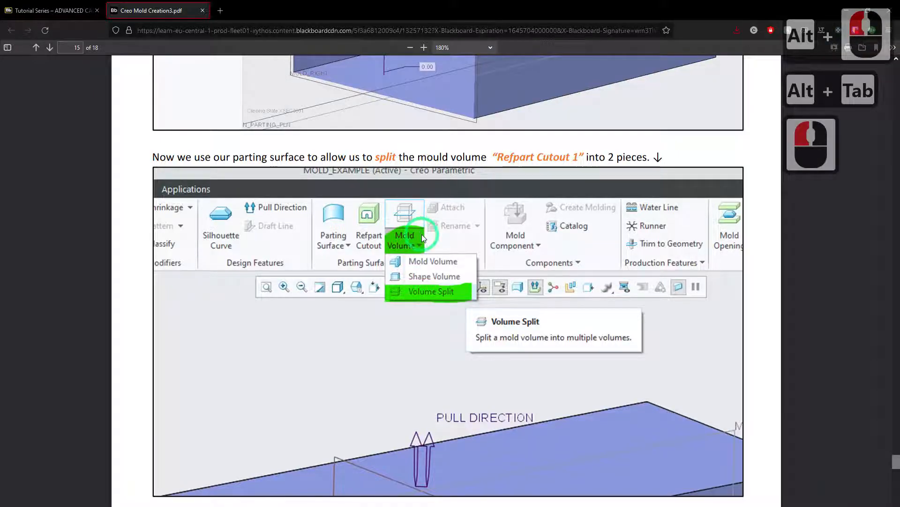
scroll(420, 311, up, 2)
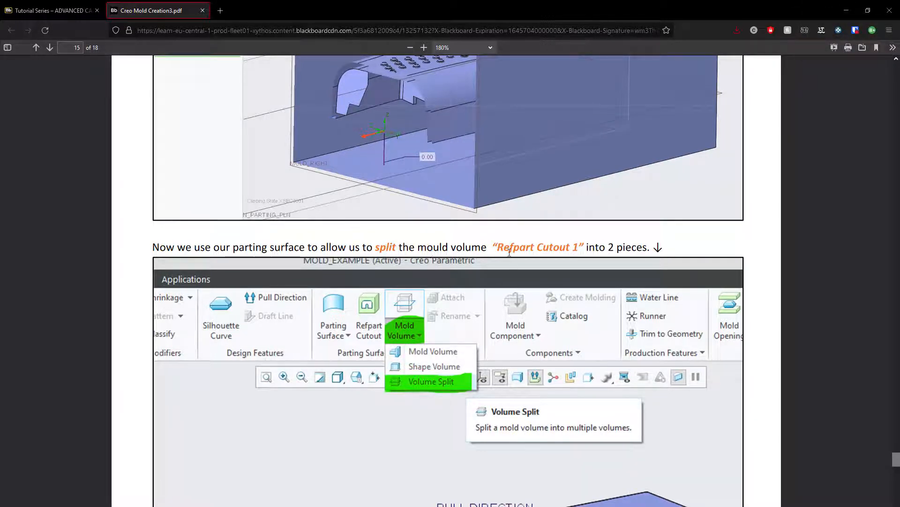
drag(492, 246, 585, 247)
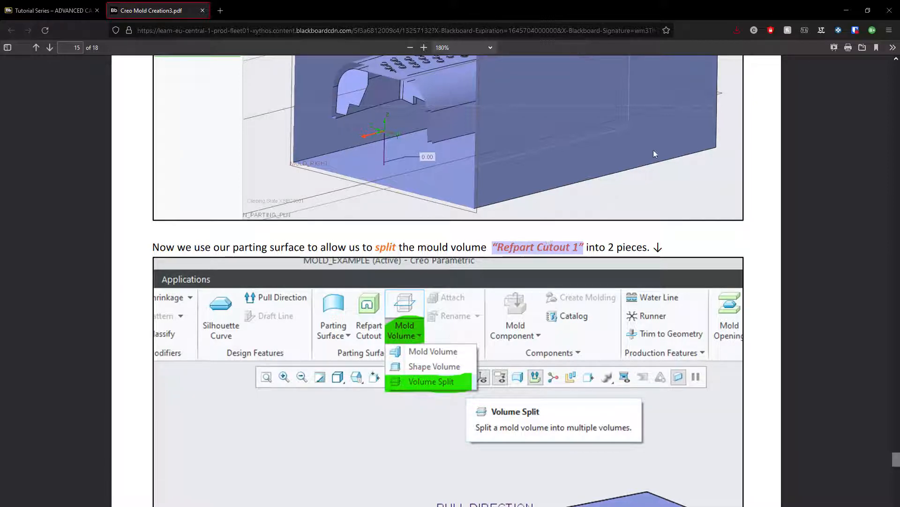
click(668, 5)
key(alt)
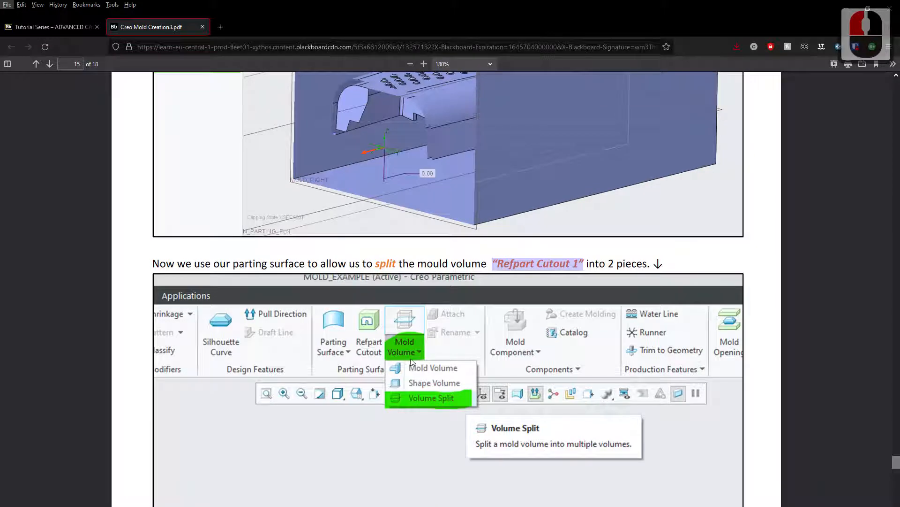
Switch to Creo Parametric and start a Volume Split with Refpart Cutout 1 as the volume to split.
key(alt+Tab)
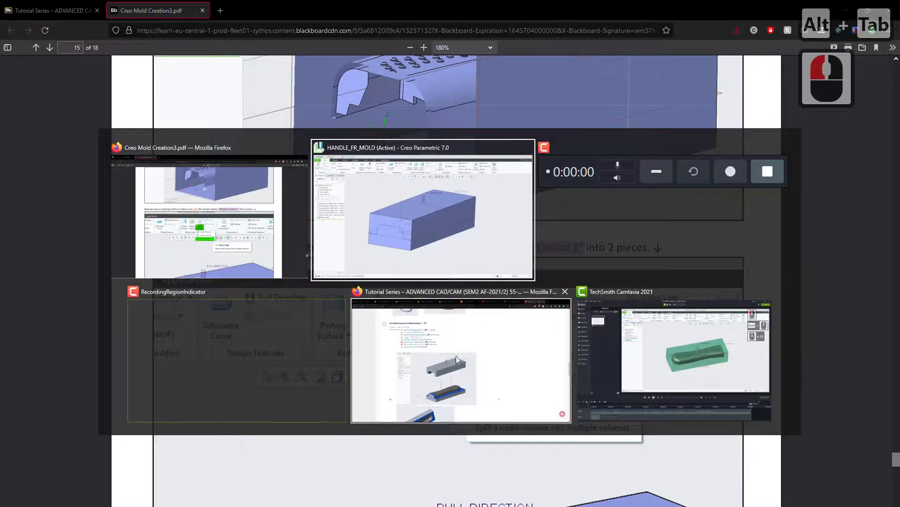
alt+click(429, 209)
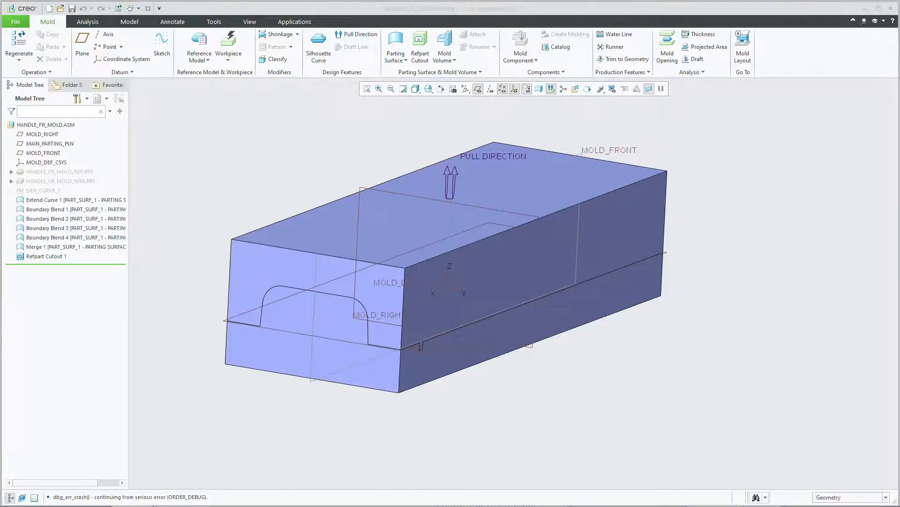
mouse_move(334, 196)
middle_down()
mouse_move(305, 186)
mouse_move(319, 163)
mouse_move(399, 175)
mouse_move(398, 167)
middle_up()
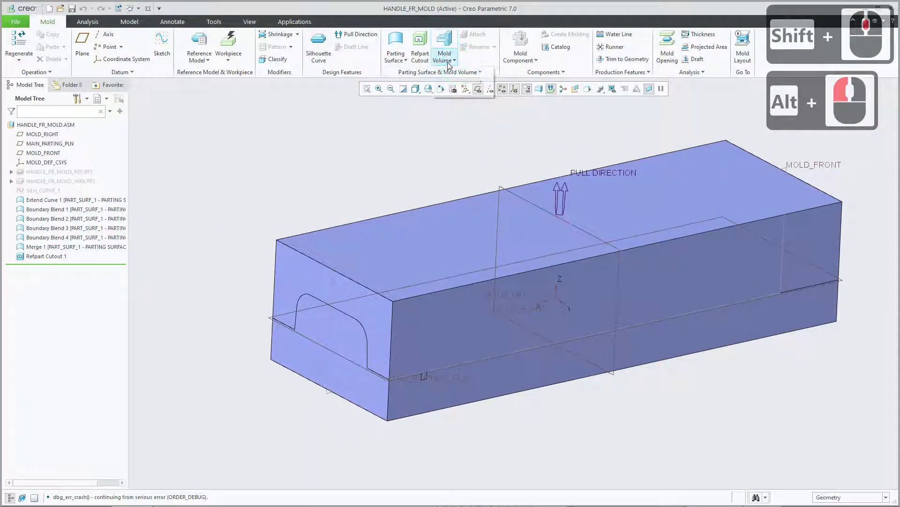
click(450, 61)
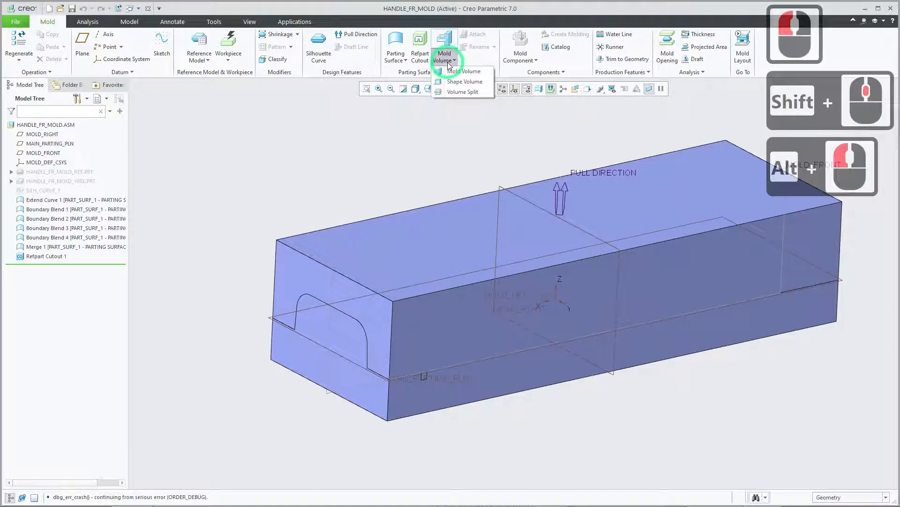
click(458, 92)
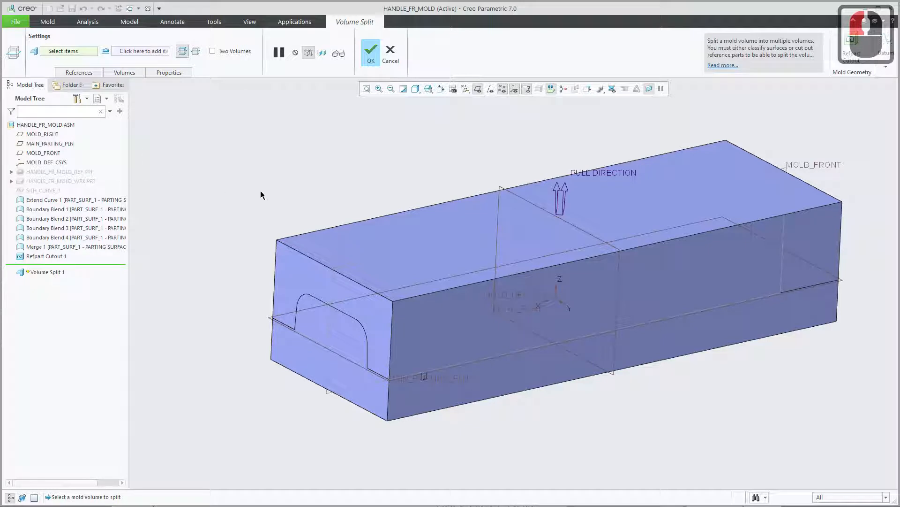
shift+middle_drag(261, 195, 225, 207)
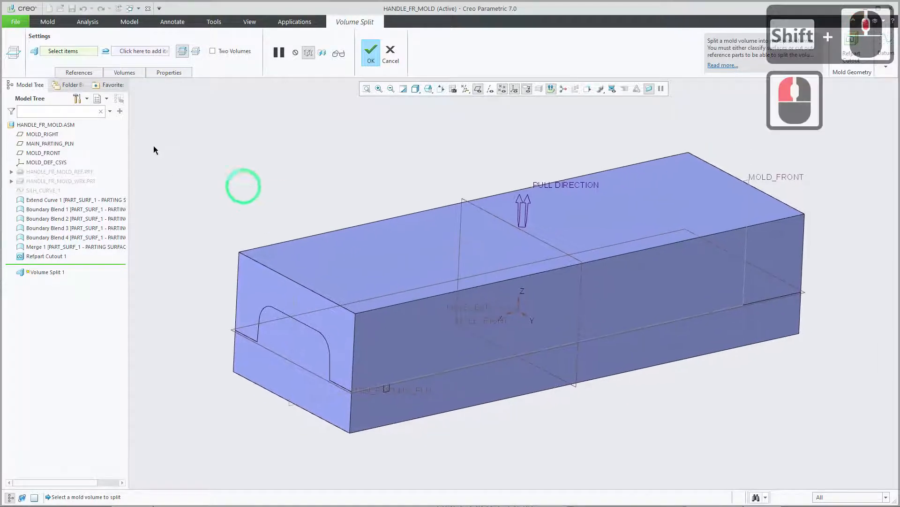
click(79, 73)
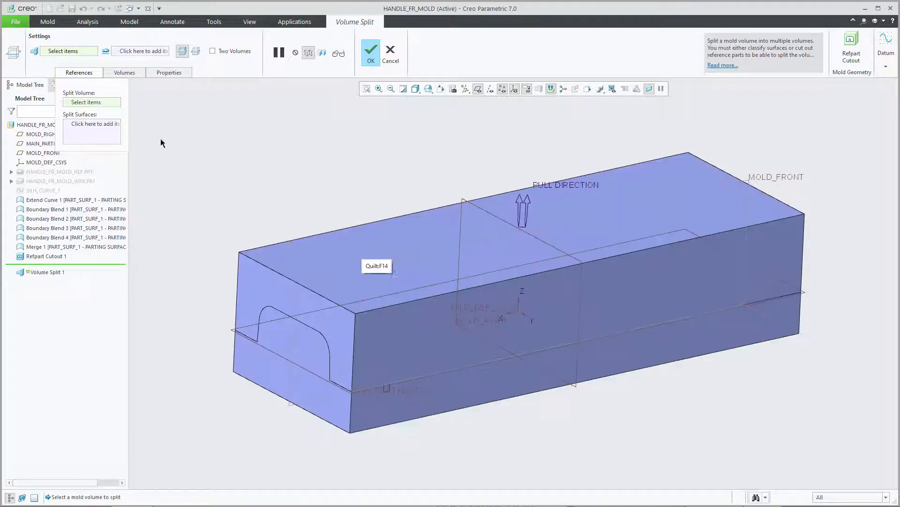
click(40, 257)
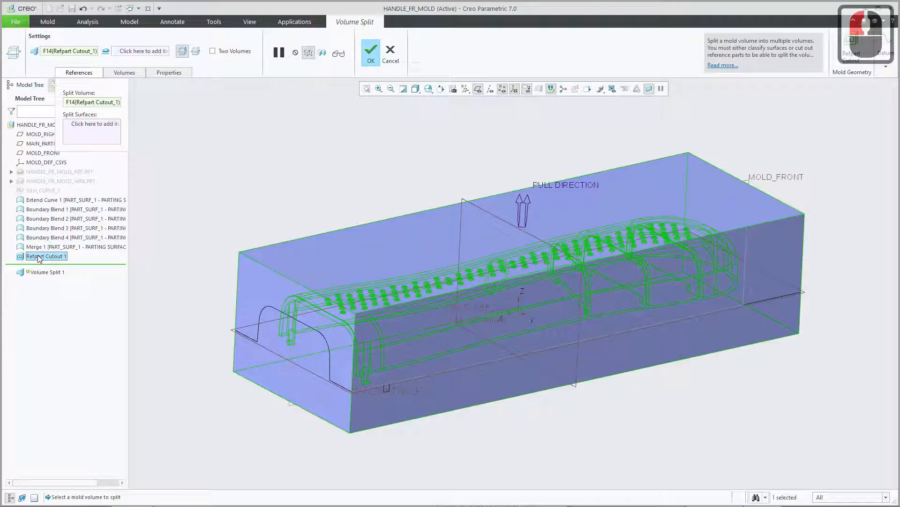
Use the PART_SURF_1 parting surface quilt as the split surface and complete the volume split.
click(92, 130)
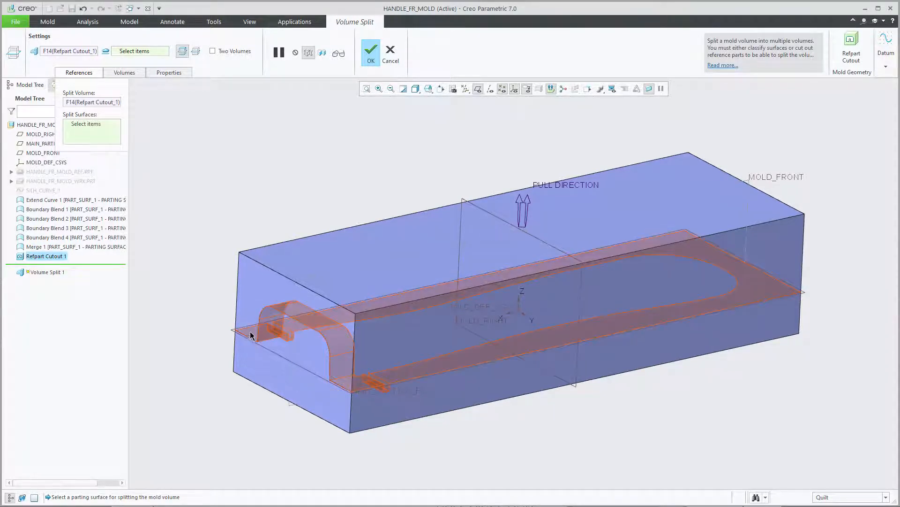
click(252, 334)
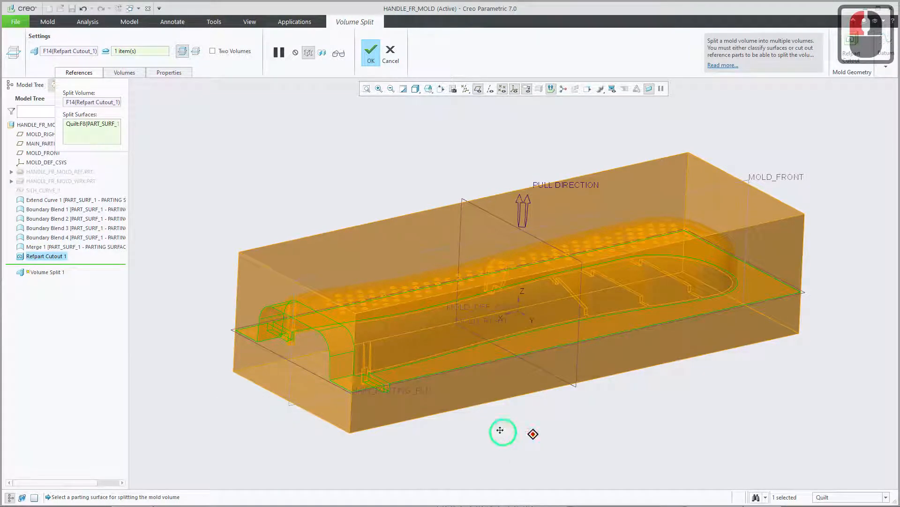
shift+middle_drag(502, 432, 488, 406)
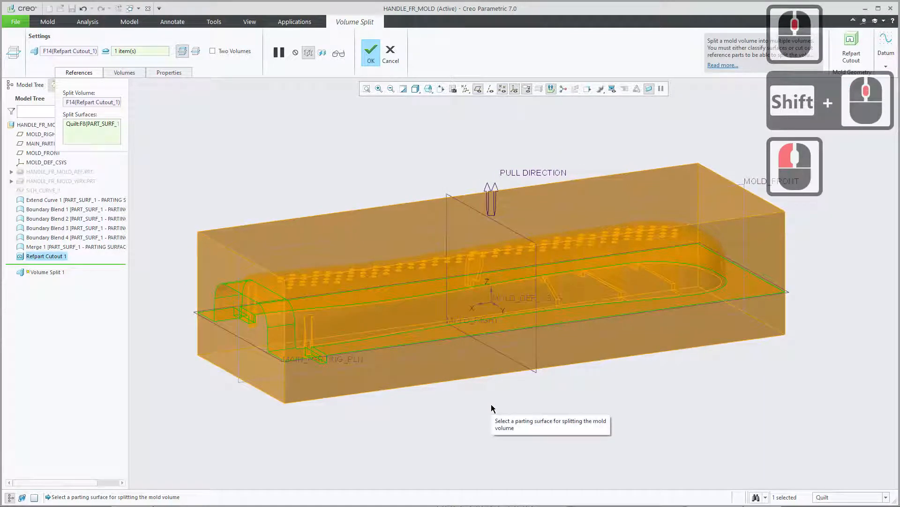
mouse_move(507, 358)
middle_down()
mouse_move(516, 362)
mouse_move(507, 357)
mouse_move(515, 348)
middle_up()
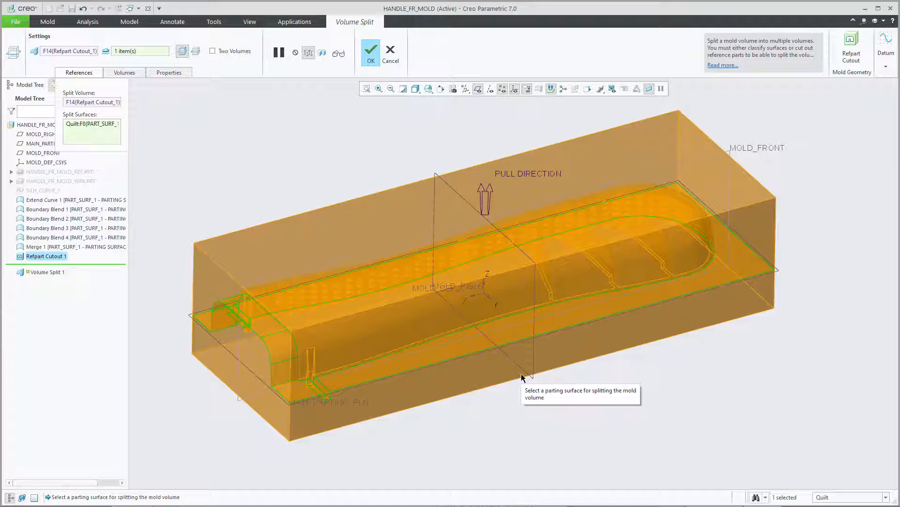
click(372, 58)
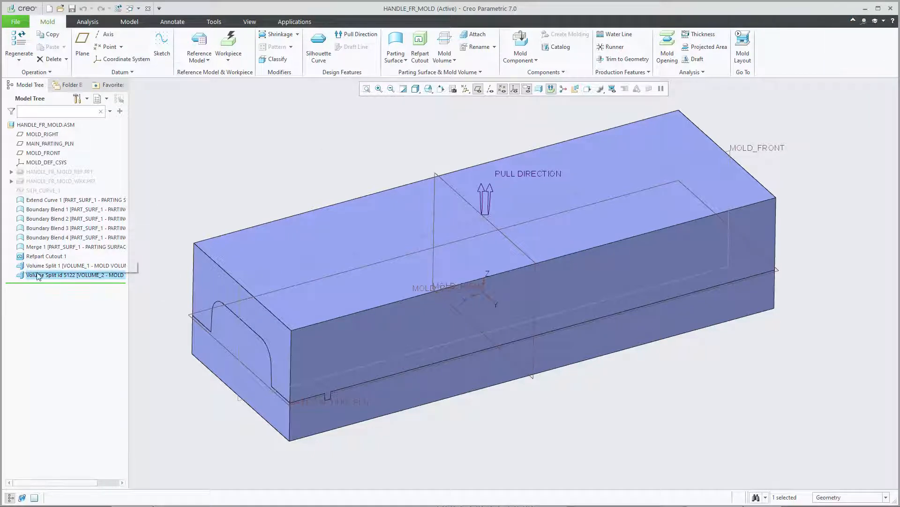
Highlight Refpart Cutout 1 and the two Volume Split features in turn to examine which part of the block each covers.
click(46, 257)
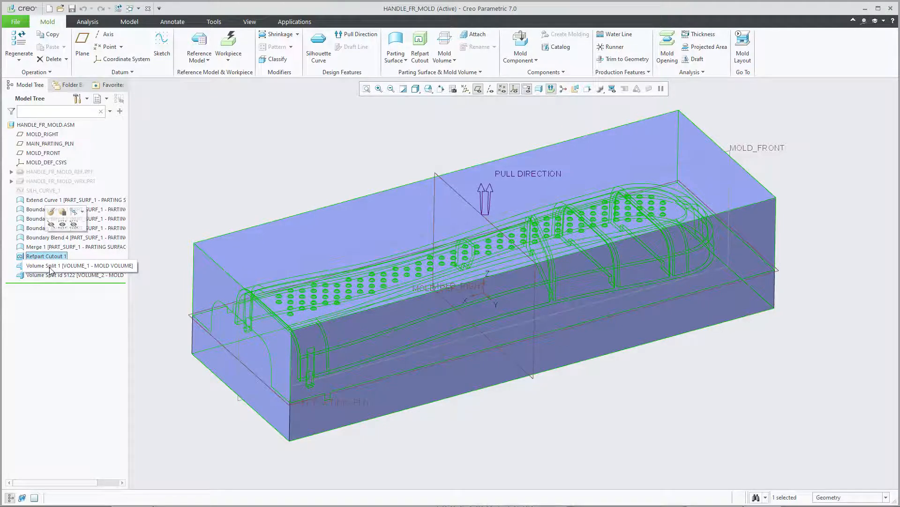
click(51, 267)
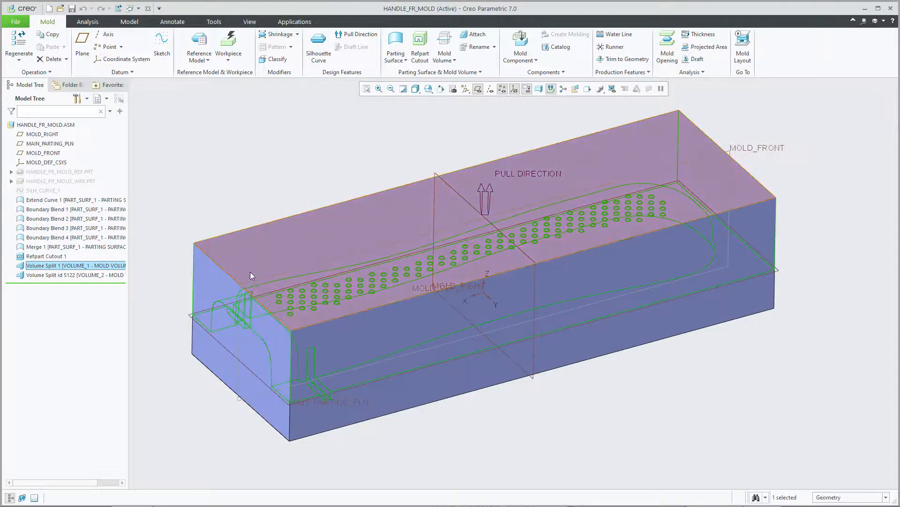
click(92, 276)
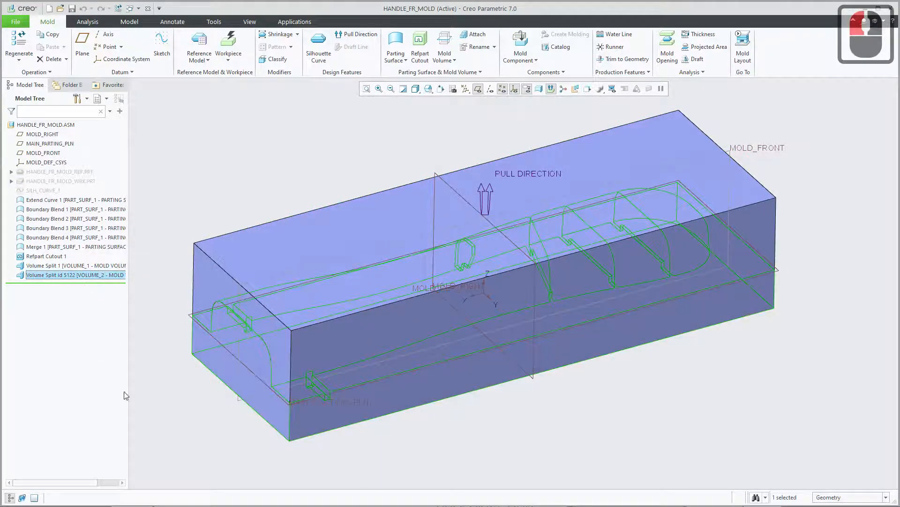
Highlight Refpart Cutout 1, the workpiece and the reference part in turn to compare the cutout with its source parts.
click(58, 258)
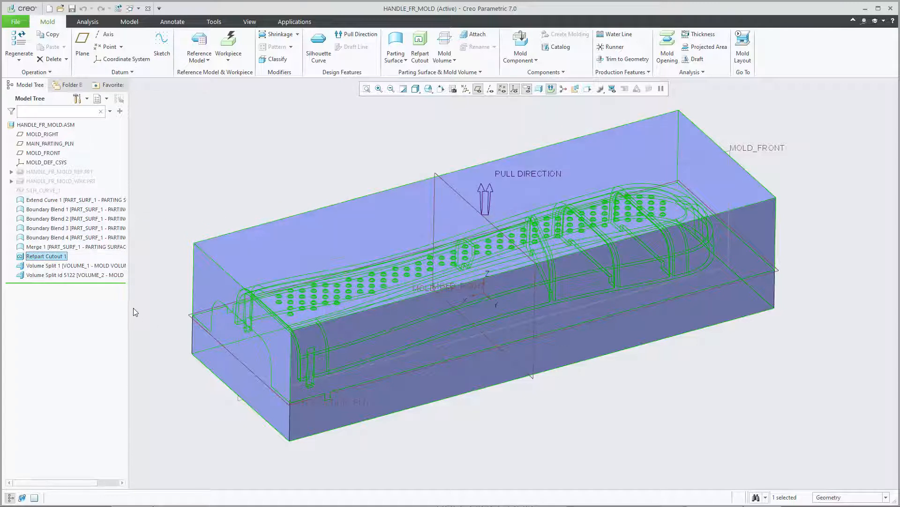
click(60, 182)
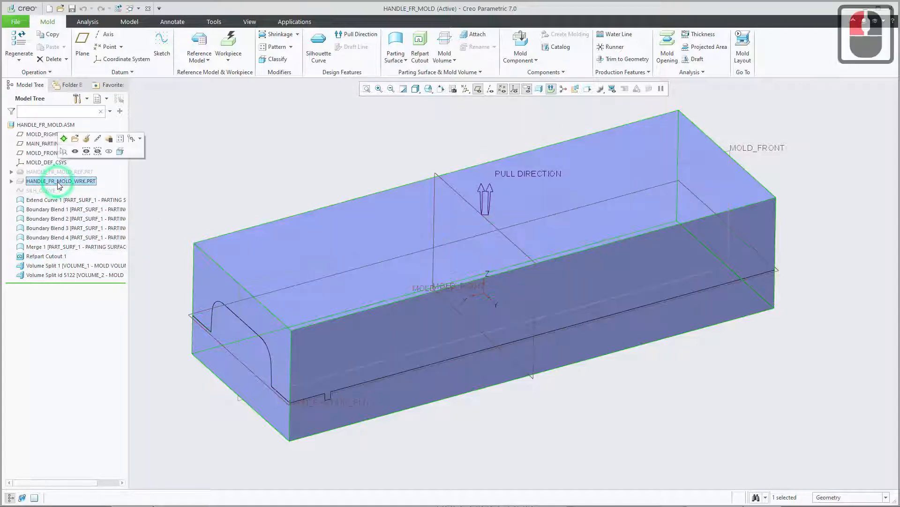
click(48, 173)
click(50, 182)
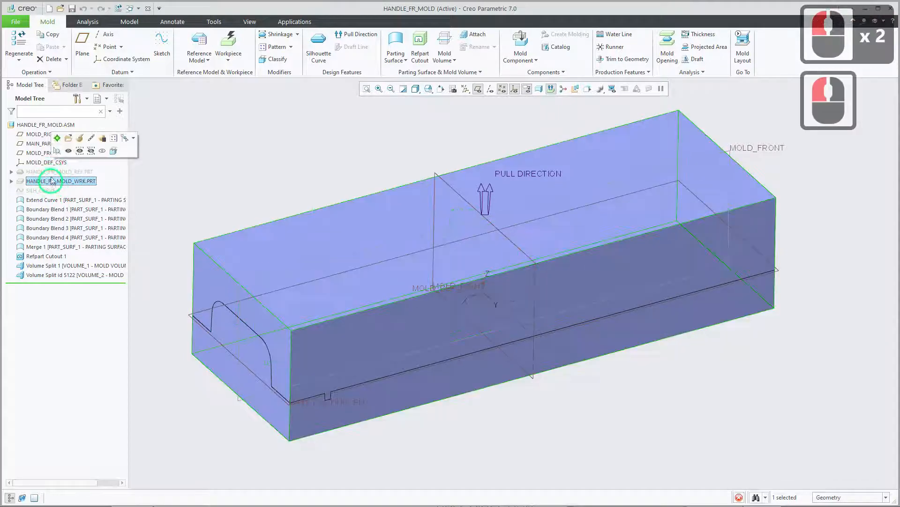
click(49, 173)
click(51, 182)
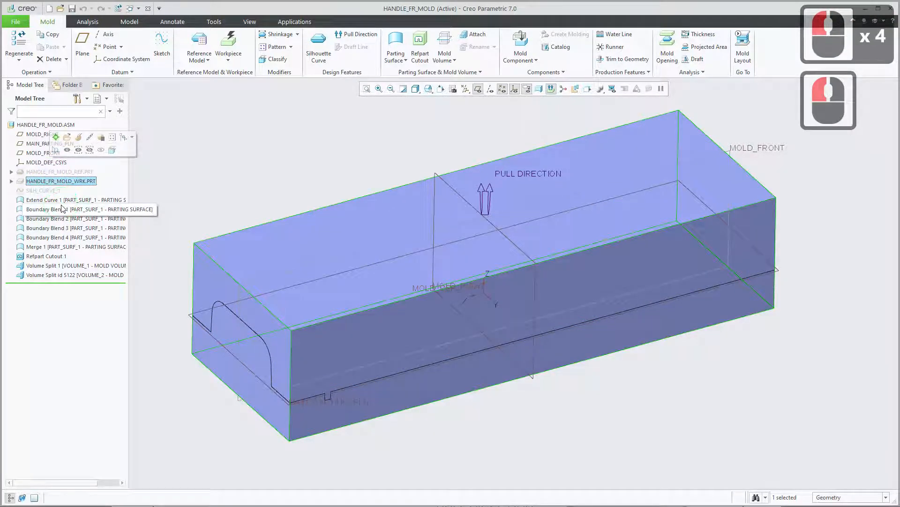
Open the definition of Refpart Cutout 1 to review its workpiece and reference part, and accept it without edits.
click(62, 258)
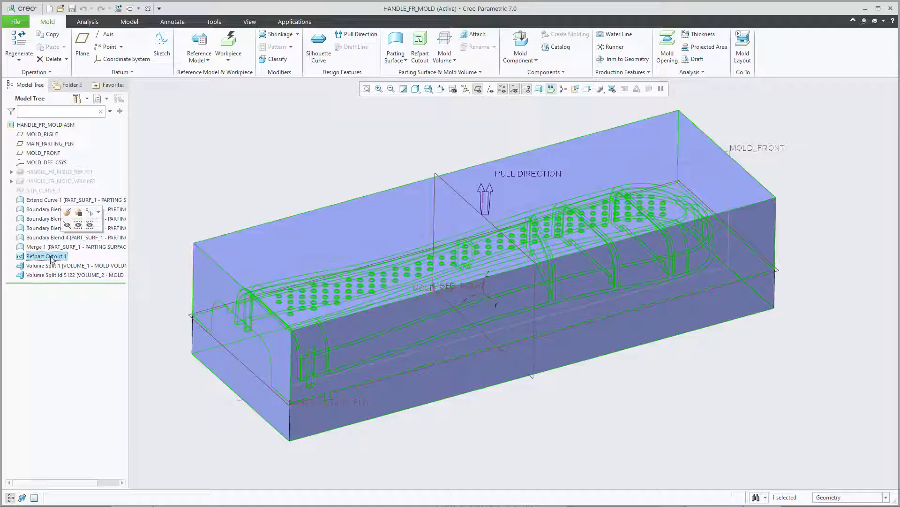
click(67, 212)
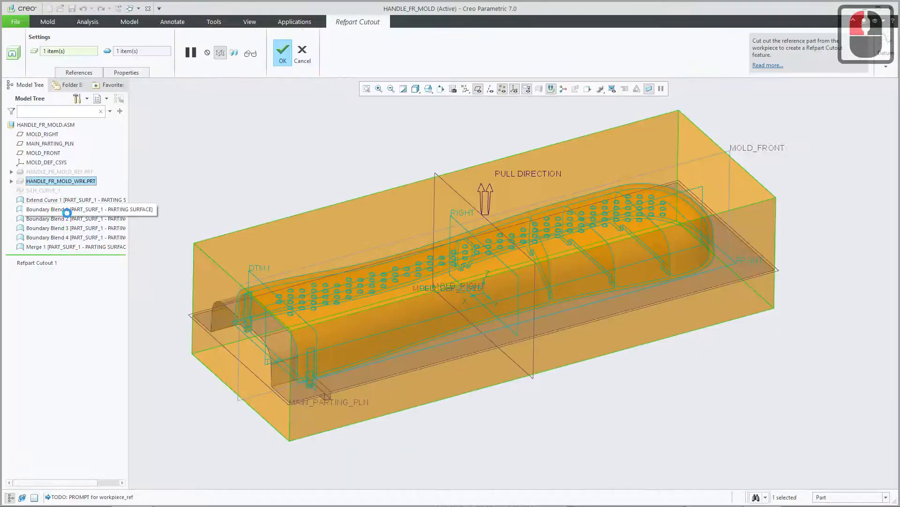
click(283, 52)
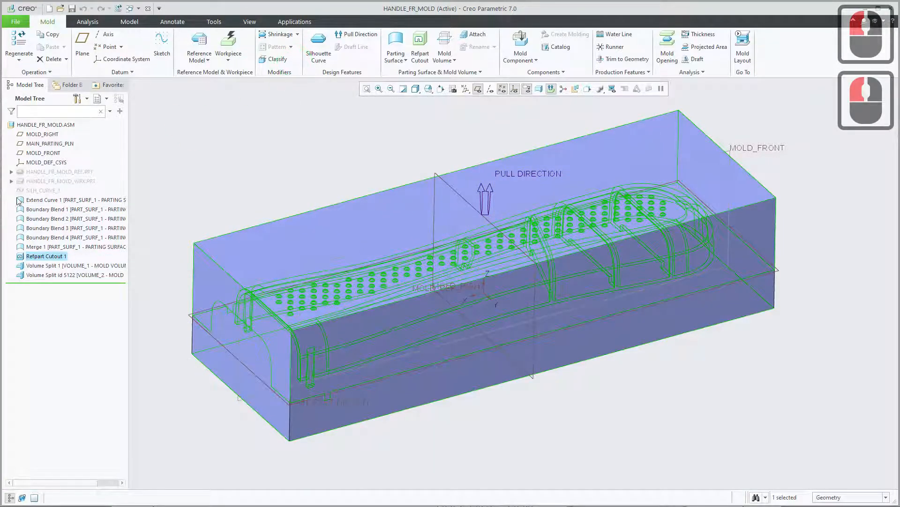
Show the hidden reference part HANDLE_FR_MOLD_REF.PRT in the mold assembly.
click(54, 182)
click(54, 173)
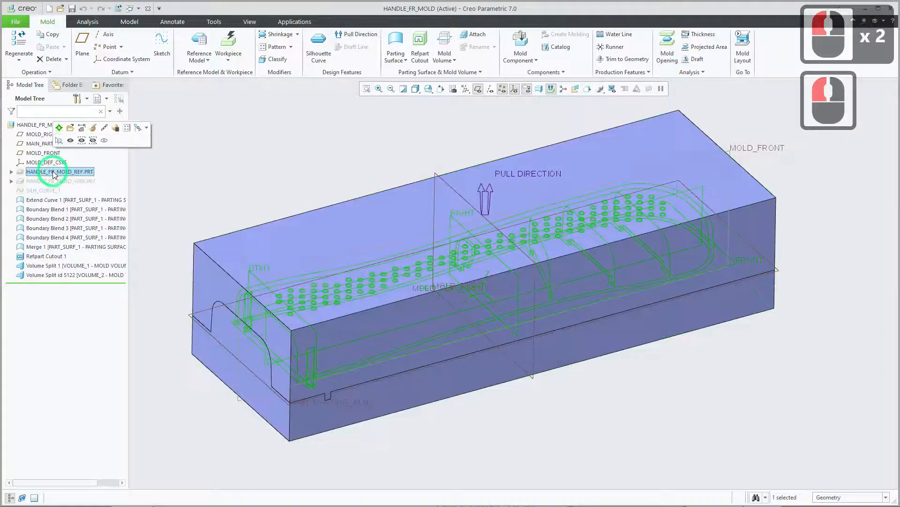
click(71, 139)
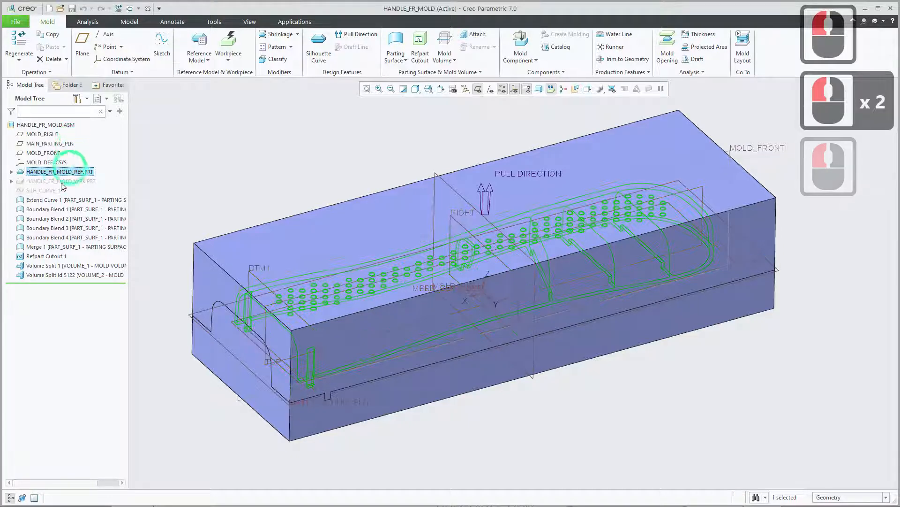
Show the hidden workpiece HANDLE_FR_MOLD_WRK.PRT in the mold assembly.
click(66, 181)
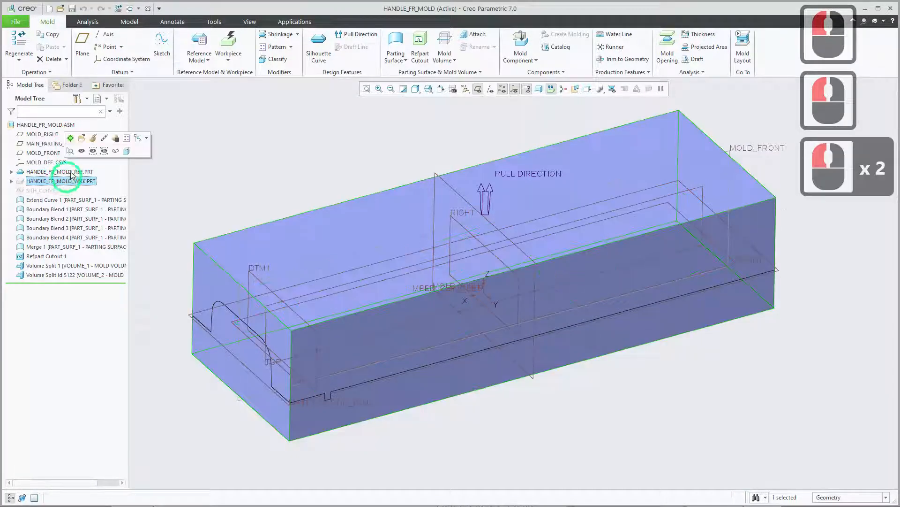
click(71, 148)
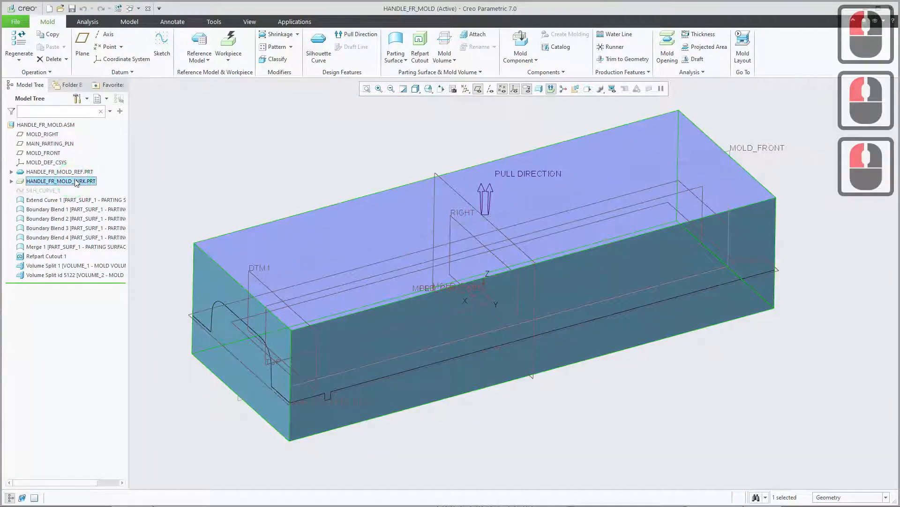
click(74, 182)
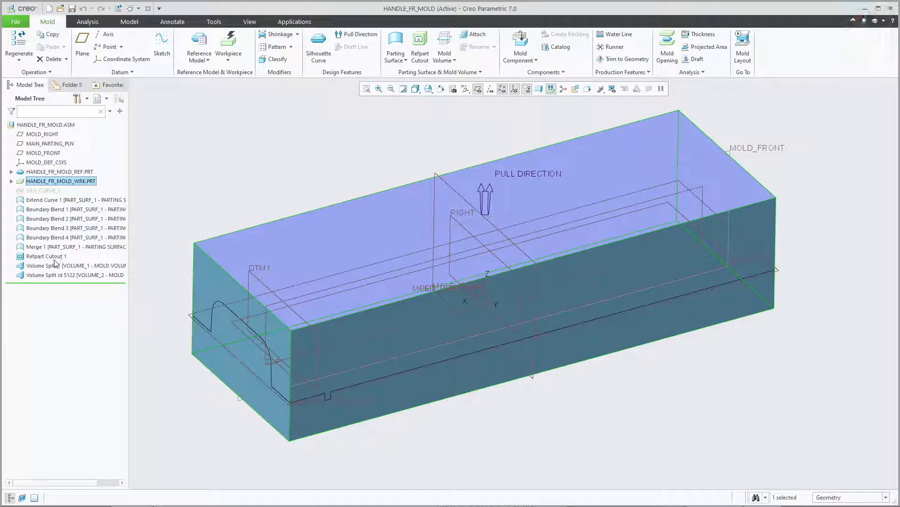
Hide both the reference part HANDLE_FR_MOLD_REF.PRT and the workpiece HANDLE_FR_MOLD_WRK.PRT.
click(85, 171)
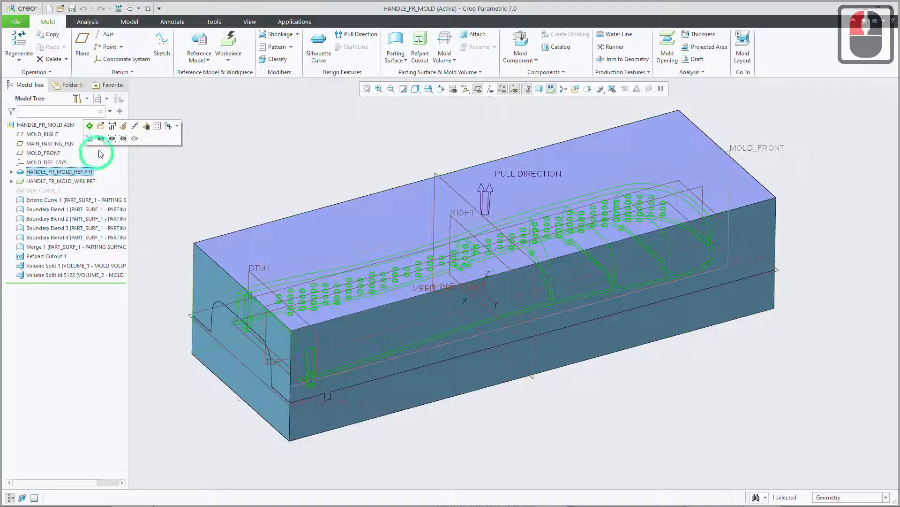
click(104, 141)
click(90, 183)
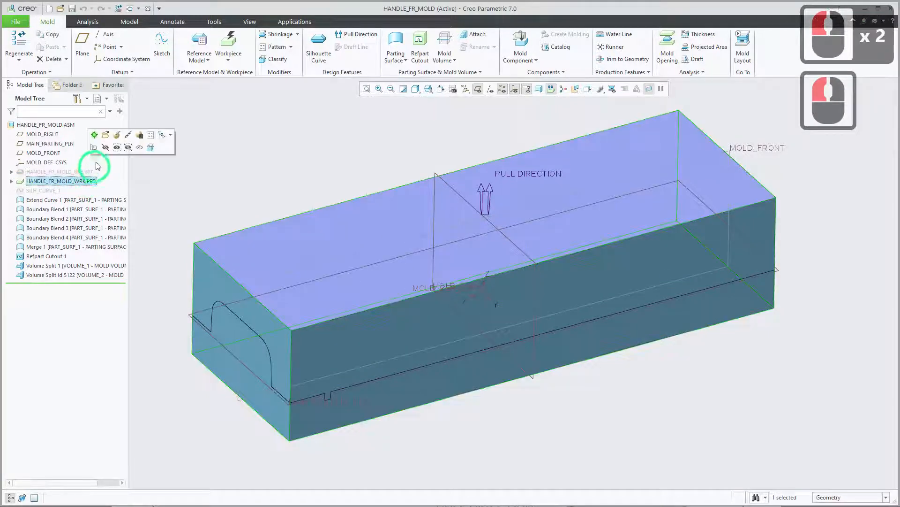
click(104, 150)
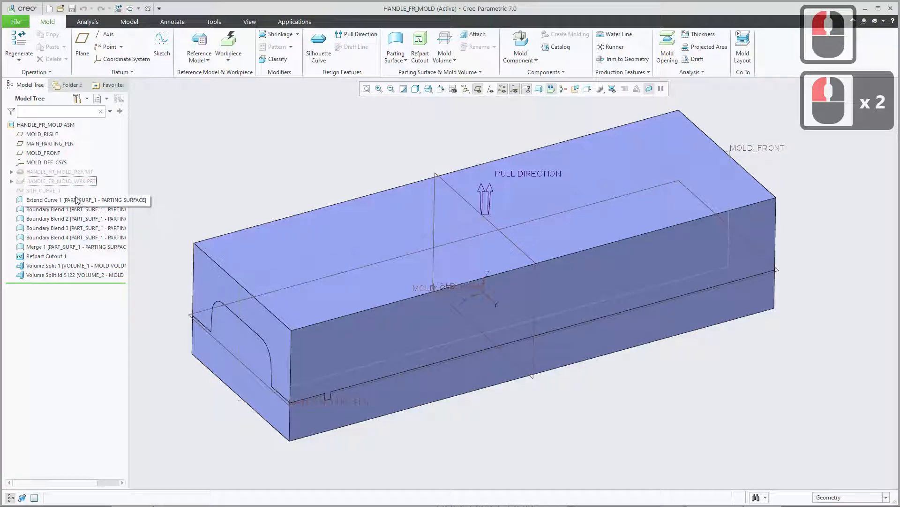
Highlight the hidden workpiece and the hidden reference part in turn to compare them as the sources of the cutout.
click(71, 184)
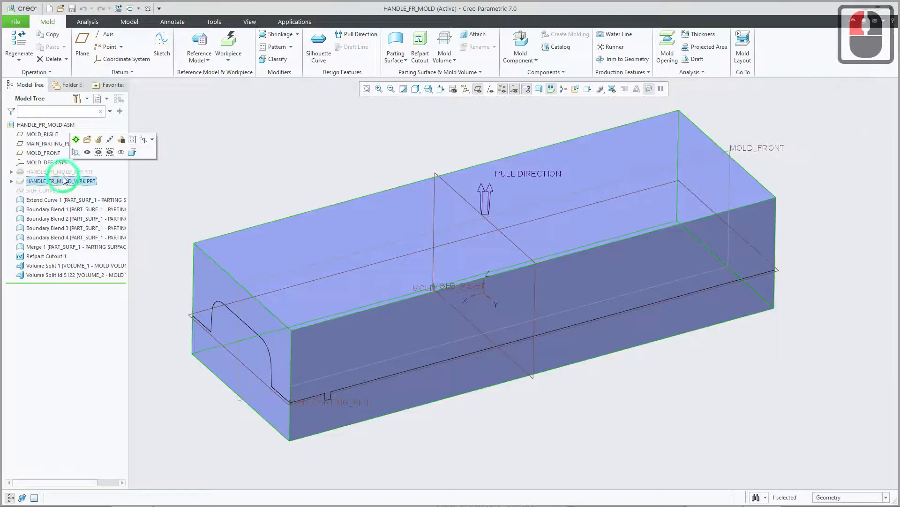
click(64, 175)
click(65, 183)
click(65, 175)
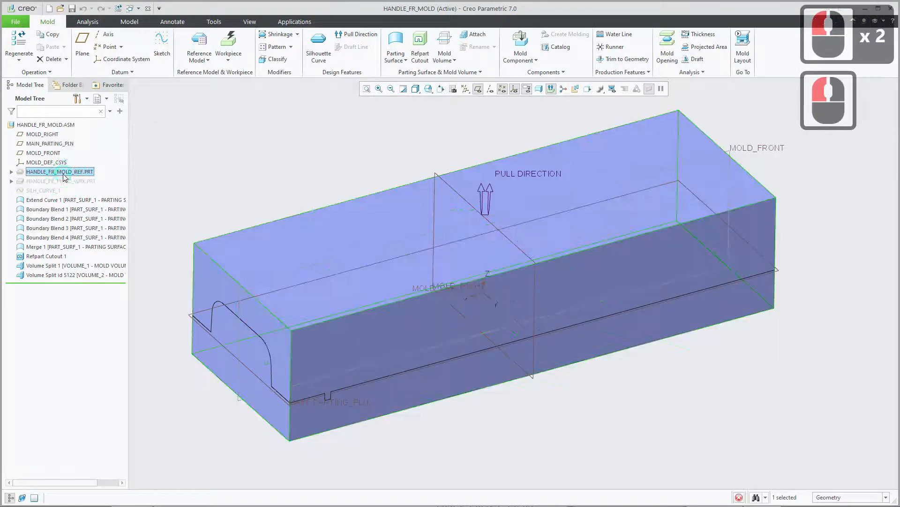
click(66, 181)
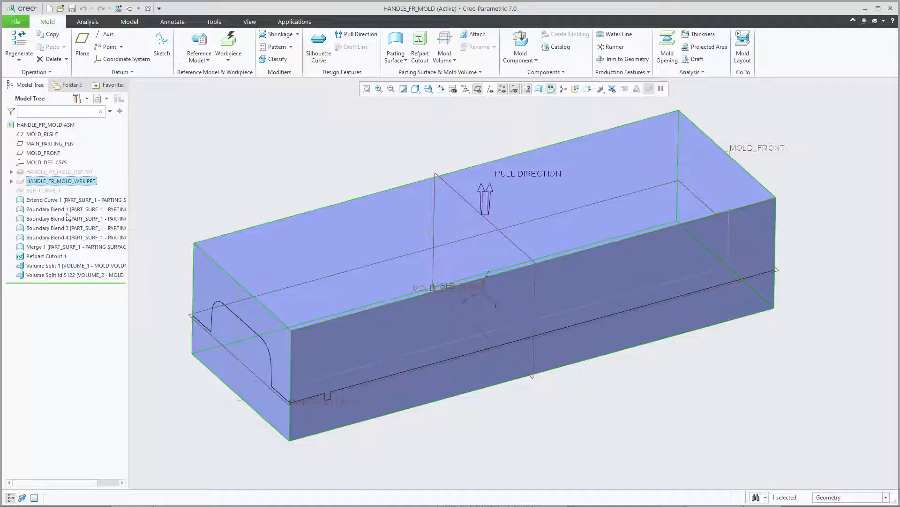
Hide Refpart Cutout 1 and highlight it and the two Volume Split features in turn to compare their extents.
click(60, 256)
click(59, 227)
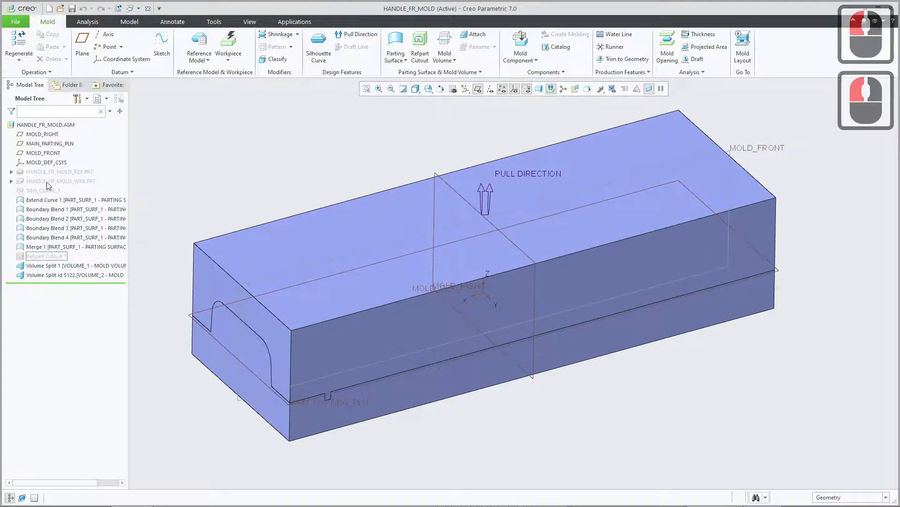
click(49, 266)
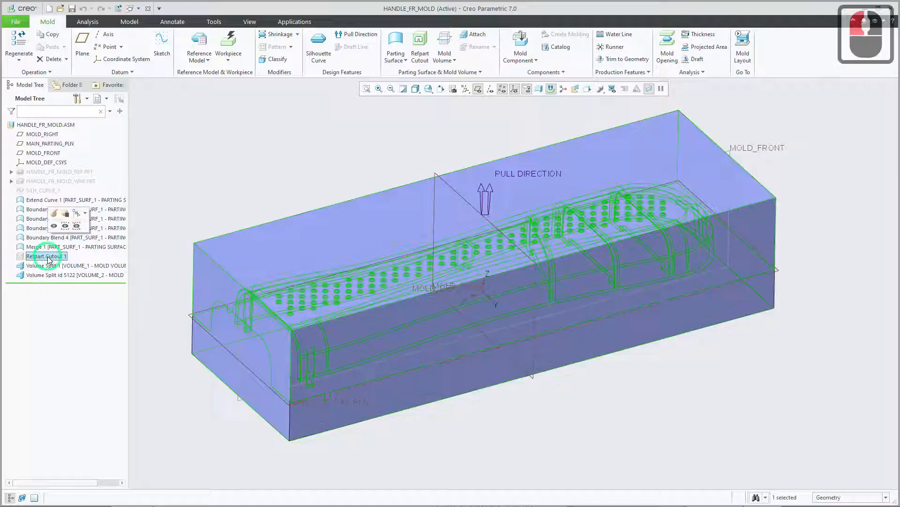
click(71, 266)
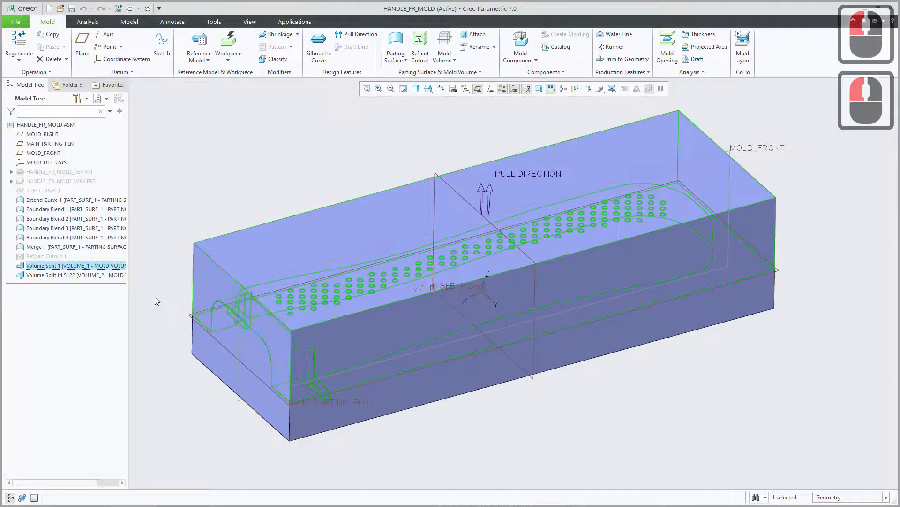
click(92, 278)
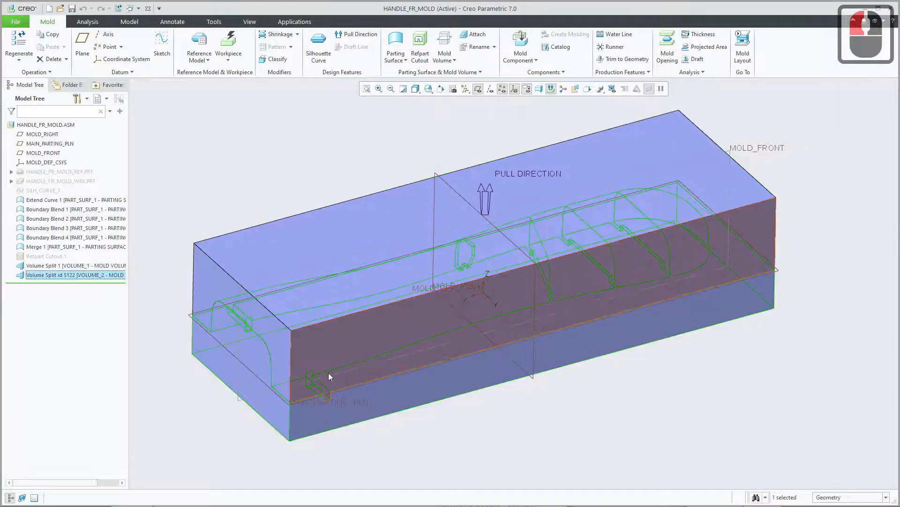
Hide Volume Split 1 and examine the isolated lower mold volume VOLUME_2.
click(93, 266)
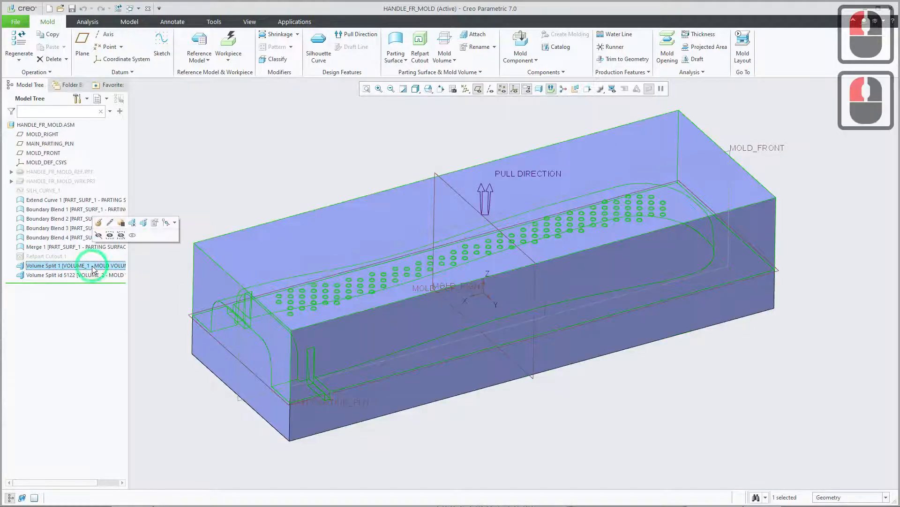
click(98, 235)
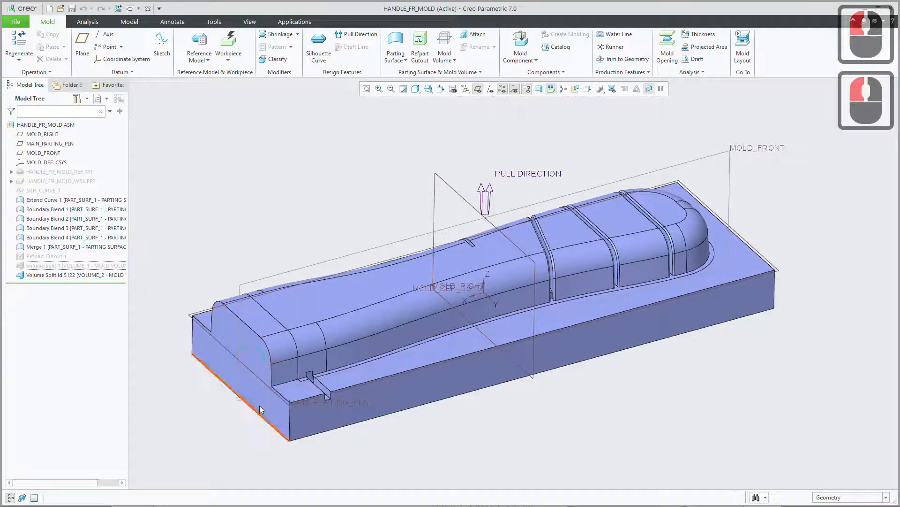
mouse_move(299, 354)
middle_down()
mouse_move(318, 354)
mouse_move(242, 348)
mouse_move(282, 349)
mouse_move(313, 368)
mouse_move(317, 352)
middle_up()
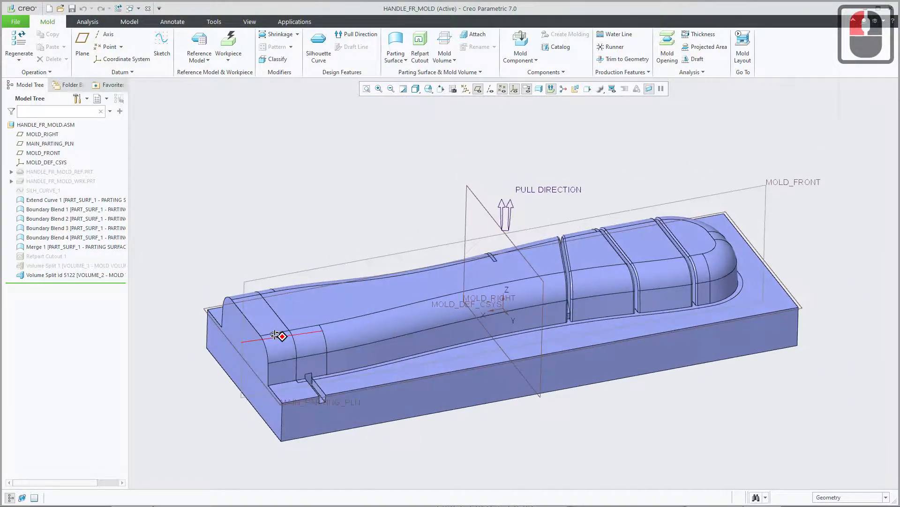
Show Volume Split 1 again and hide Volume Split id 5122 to isolate the upper mold volume VOLUME_1.
click(54, 266)
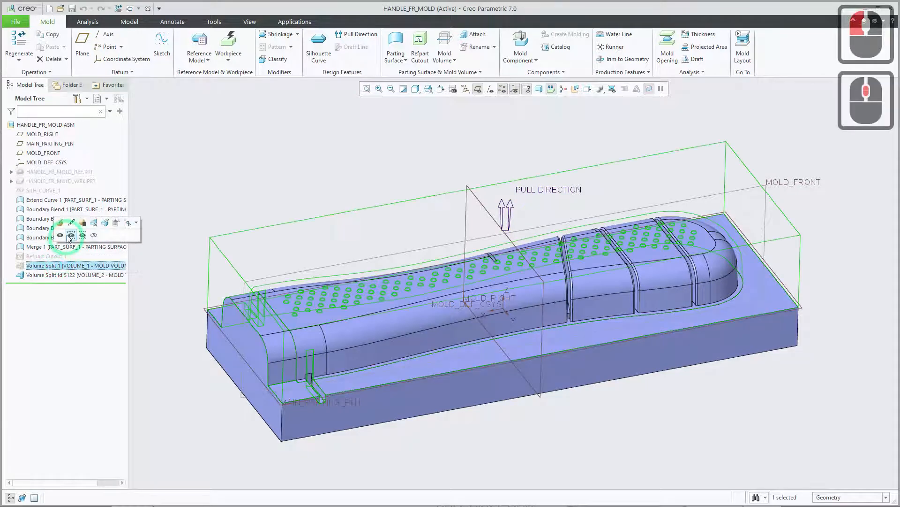
click(60, 235)
click(61, 275)
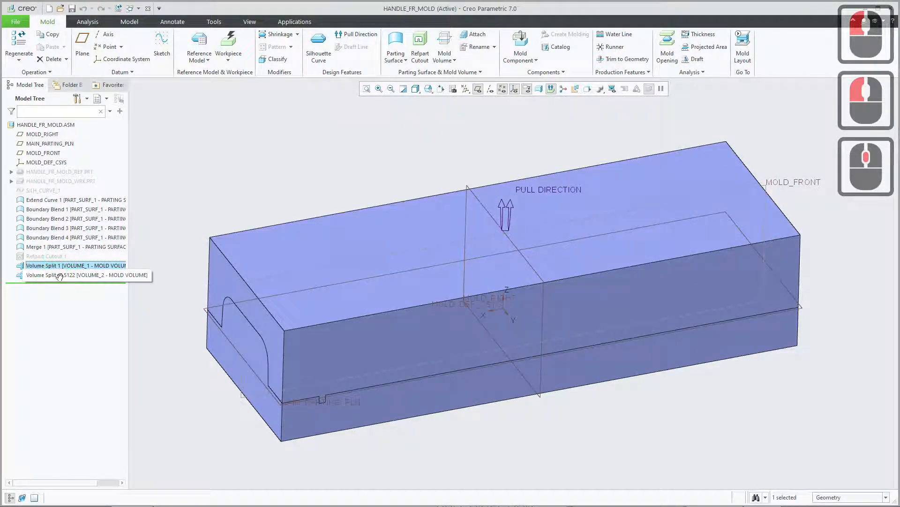
click(62, 242)
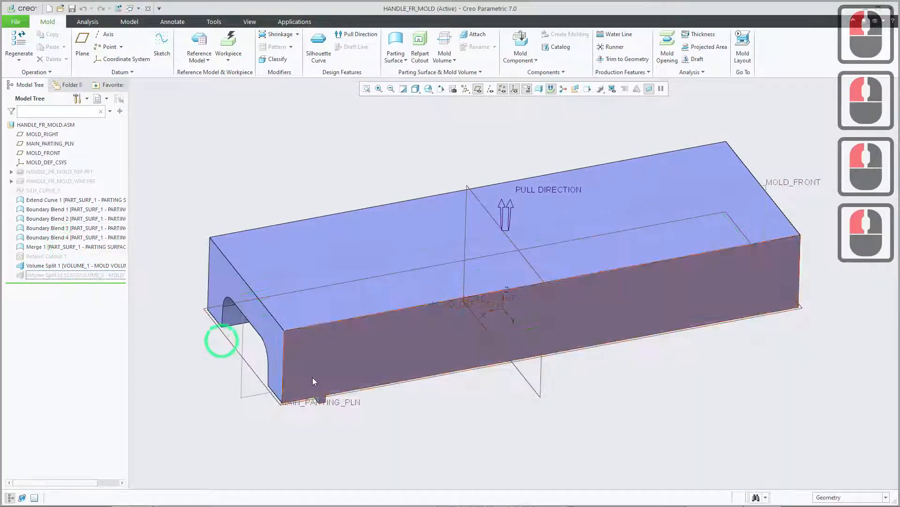
Examine the underside of the upper mold volume, including the handle cavity and its pattern of small round features.
middle_drag(343, 393, 363, 162)
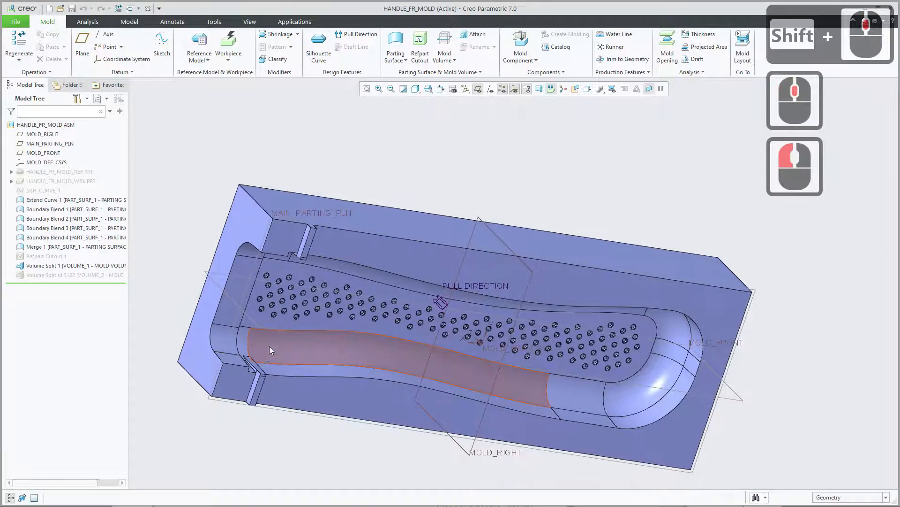
scroll(277, 337, up, 2)
scroll(283, 330, down, 2)
middle_drag(375, 340, 366, 319)
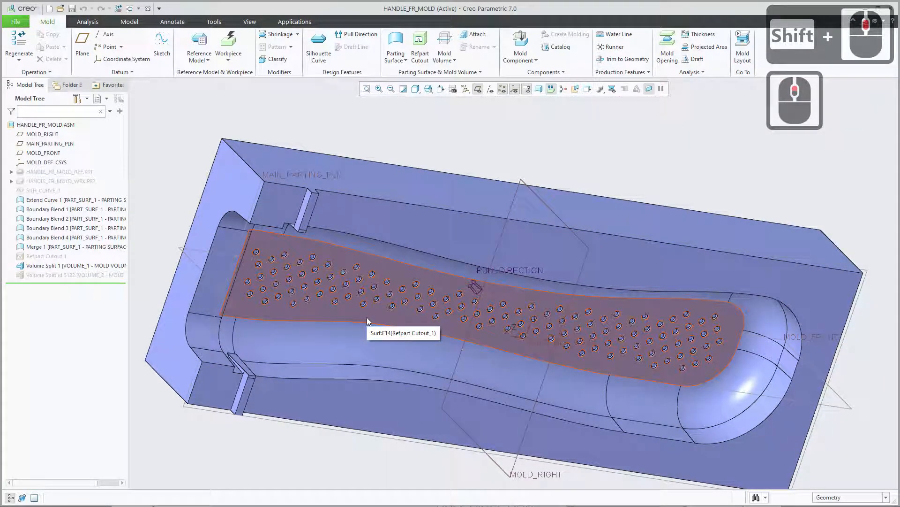
scroll(297, 328, down, 3)
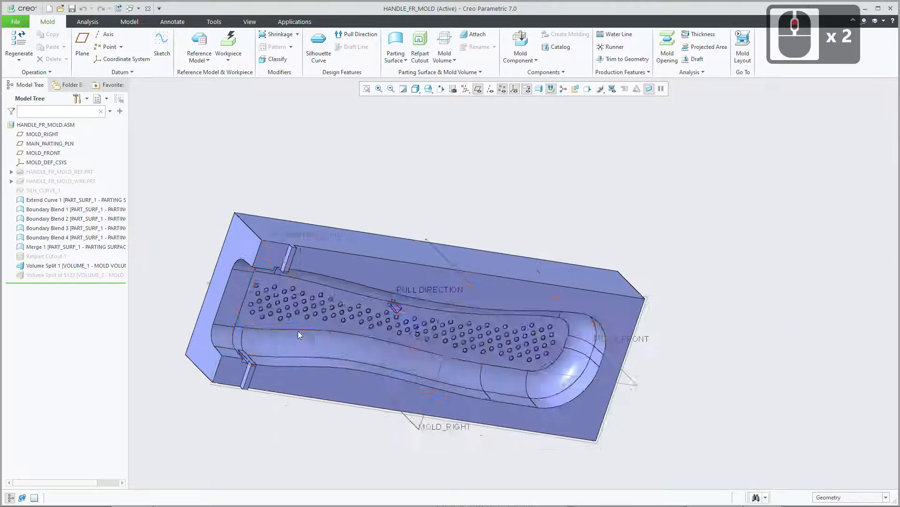
shift+middle_drag(358, 316, 391, 309)
scroll(356, 322, up, 2)
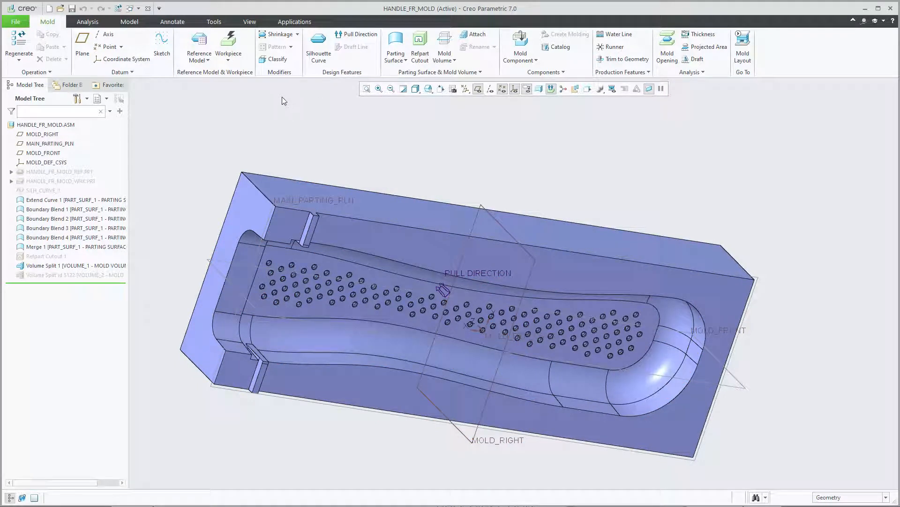
Preview a planar section offset 33.30 from the upper volume's end face, examine the cavity's cross-section, and discard the section.
click(250, 22)
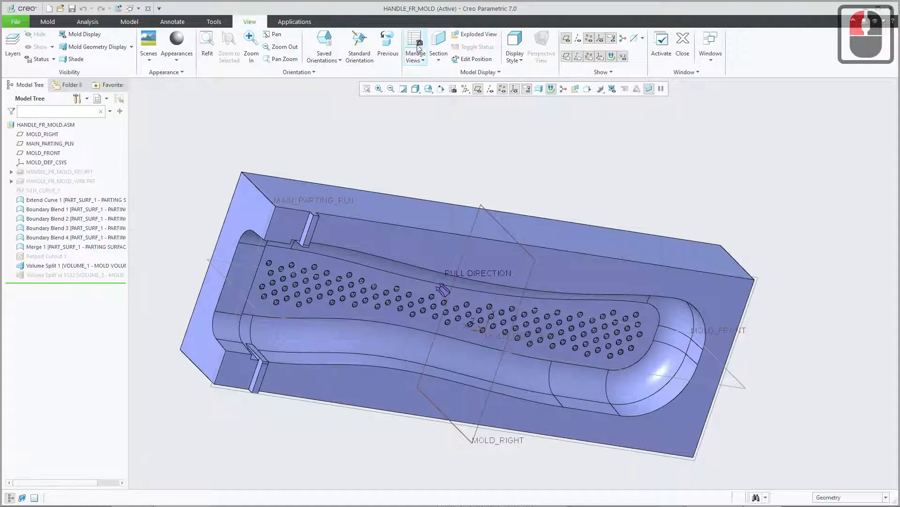
click(444, 43)
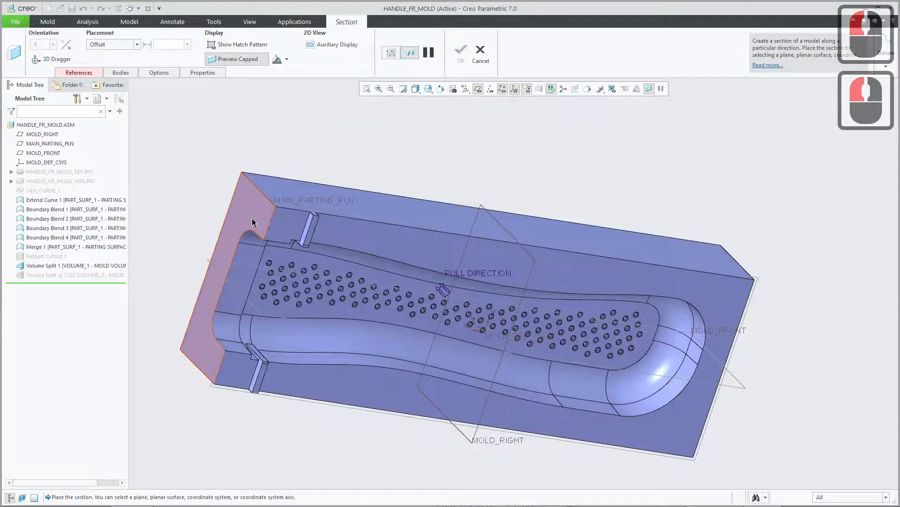
click(251, 215)
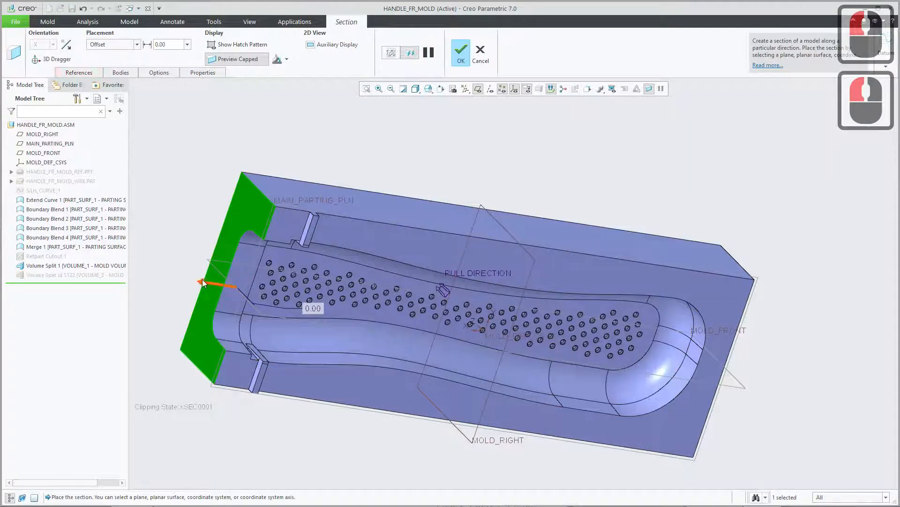
drag(202, 284, 326, 120)
middle_drag(326, 120, 395, 184)
shift+middle_drag(209, 191, 418, 234)
scroll(494, 314, down, 3)
shift+middle_drag(506, 313, 586, 297)
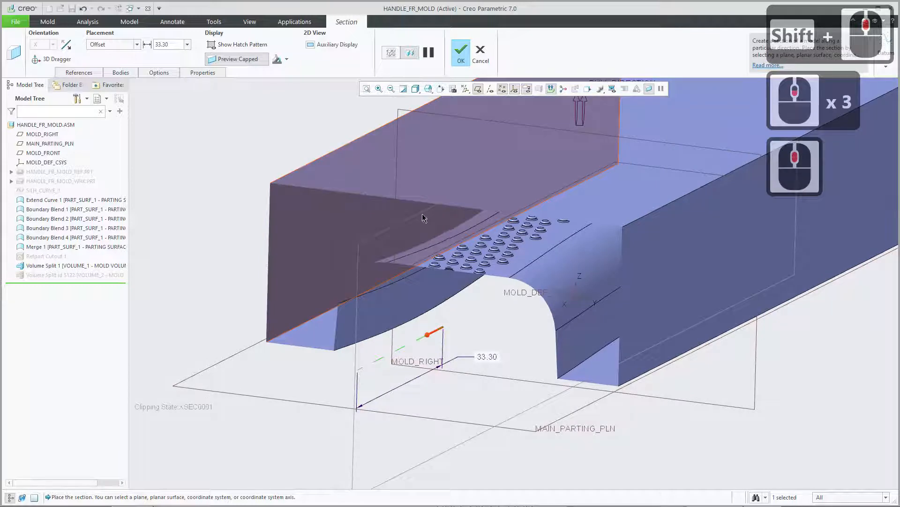
middle_drag(587, 339, 617, 346)
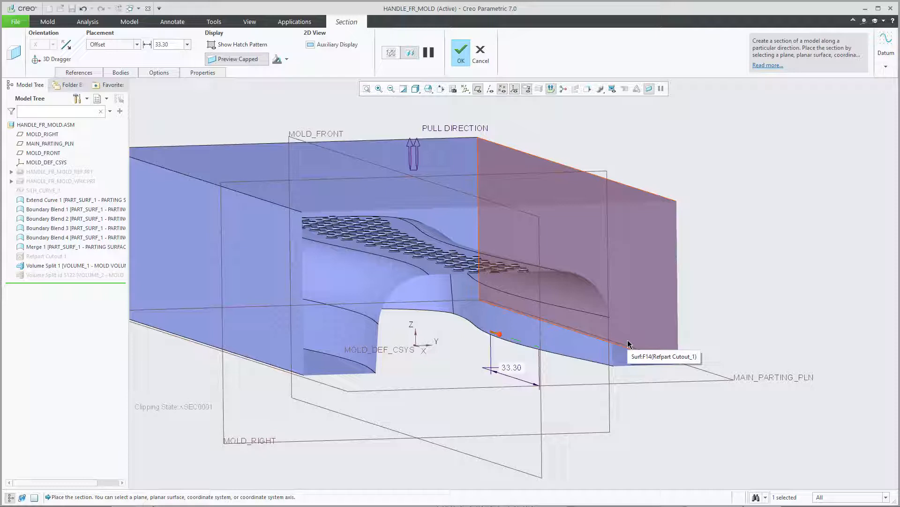
click(483, 54)
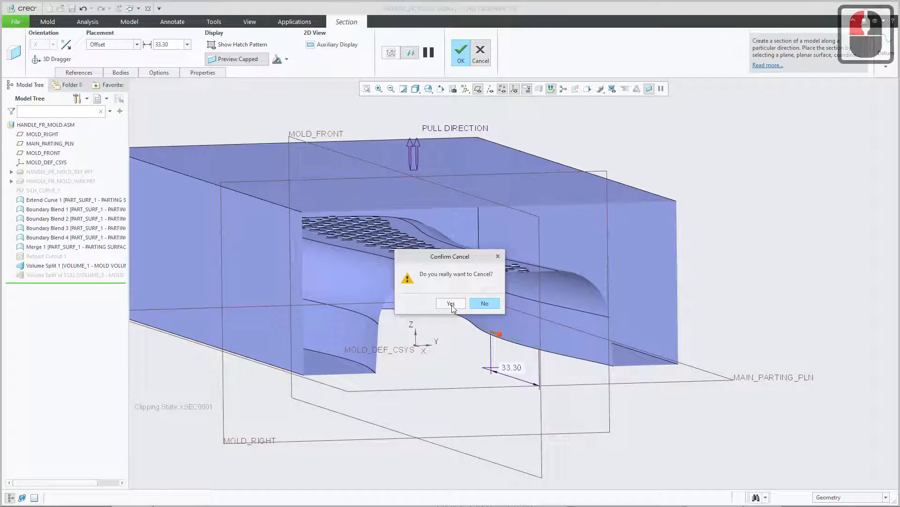
click(451, 304)
click(38, 21)
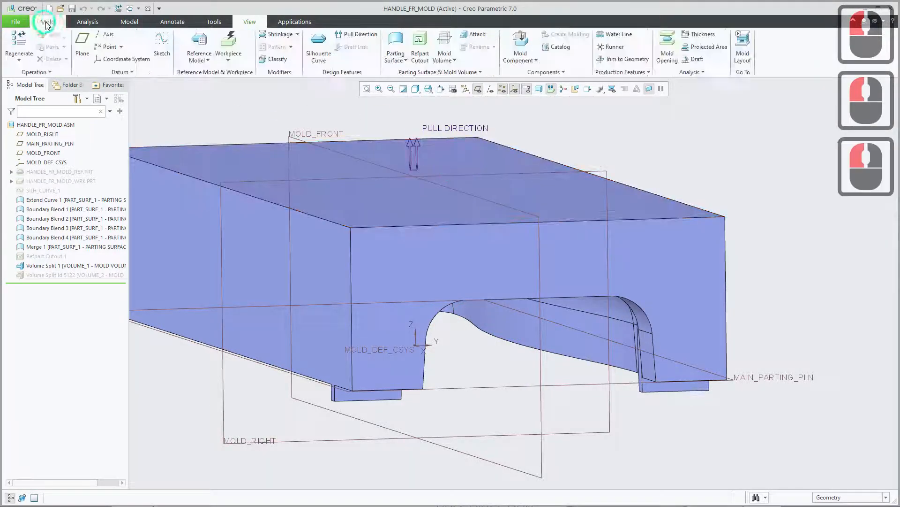
Switch to Creo Mold Creation3.pdf in the browser and read the Volume Split and volume inspection instructions on pages 15 and 16.
click(301, 497)
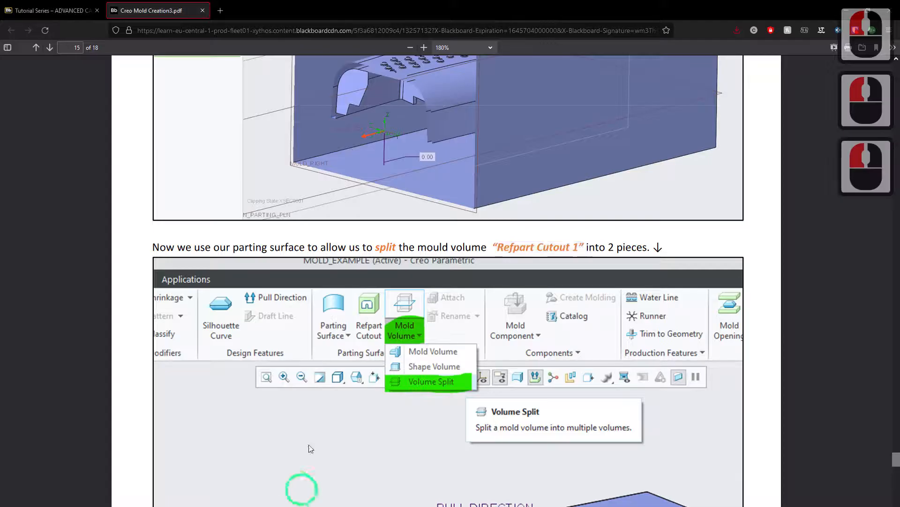
scroll(350, 362, down, 3)
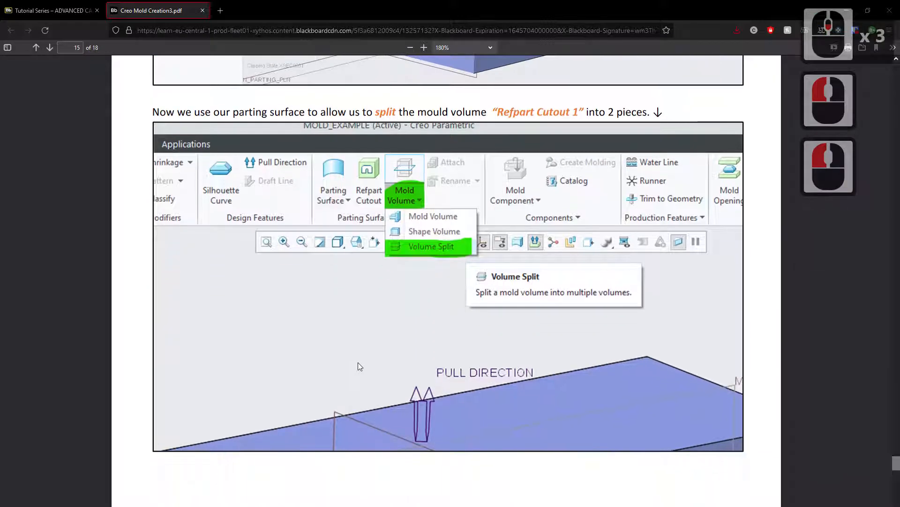
scroll(359, 366, down, 5)
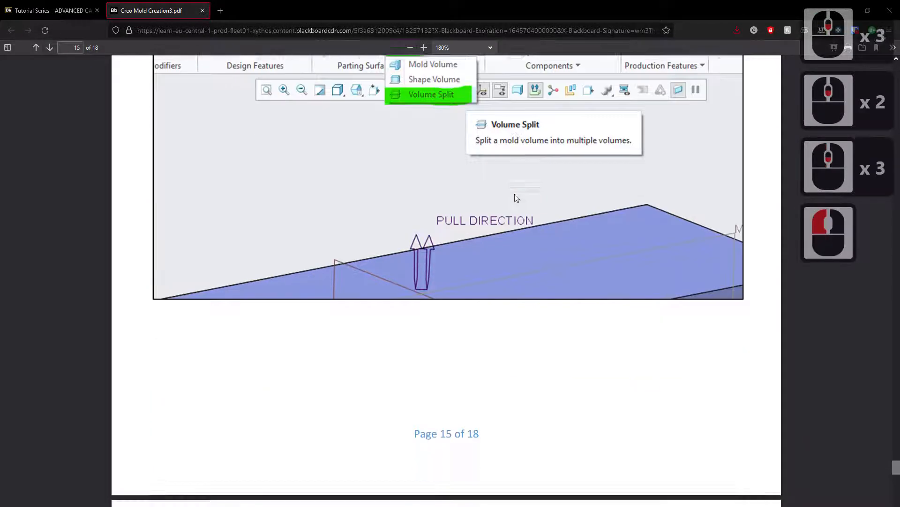
scroll(507, 220, down, 7)
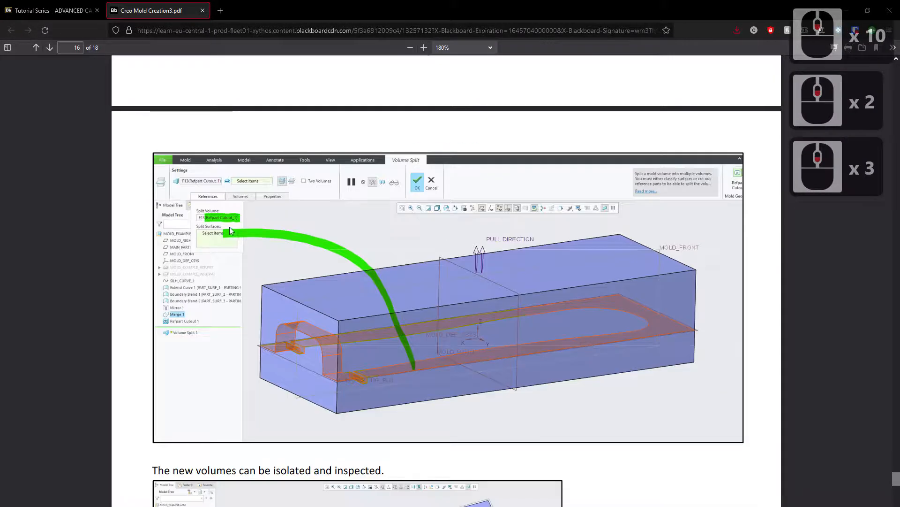
scroll(368, 373, down, 10)
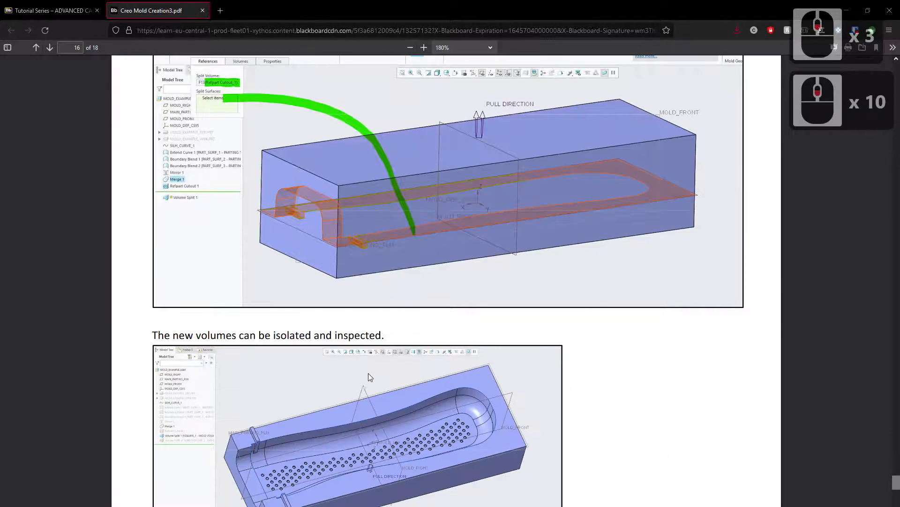
Read the instructions on pages 16 and 17 about inspecting the volumes and converting both into solid parts with Cavity insert.
scroll(370, 371, down, 2)
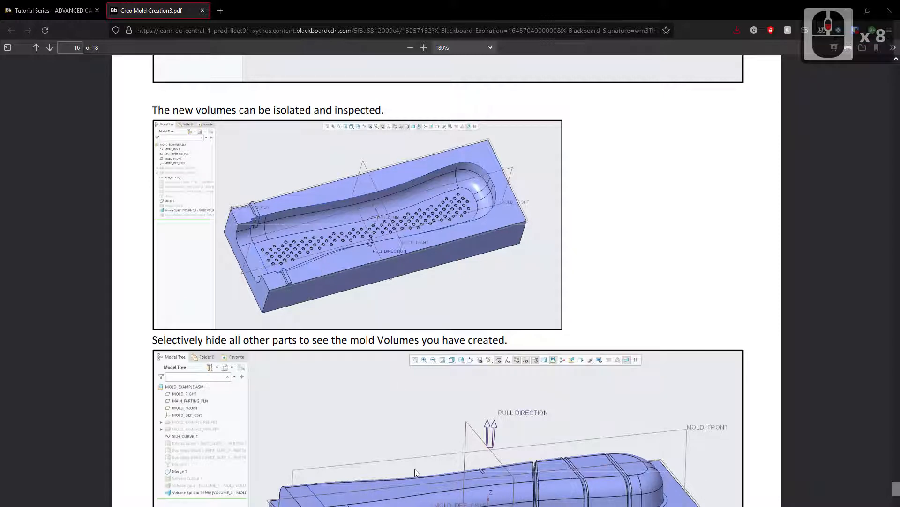
scroll(413, 465, down, 3)
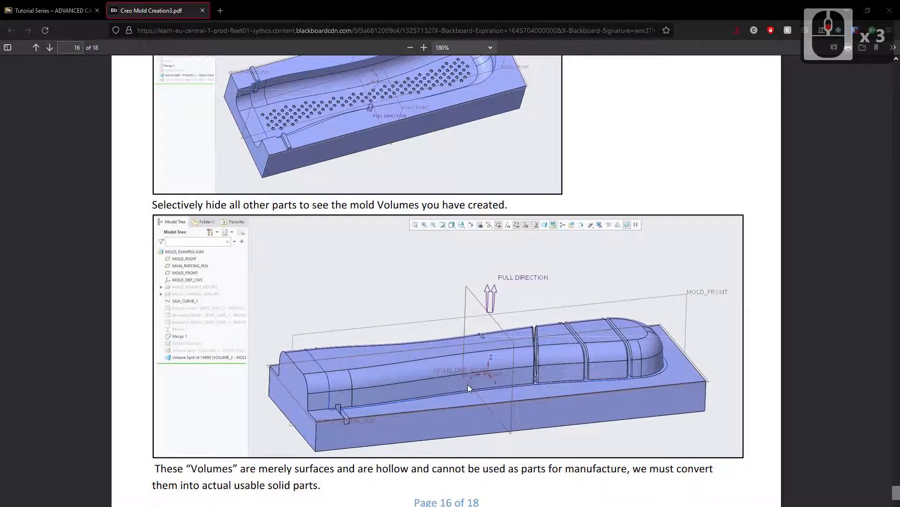
scroll(371, 198, up, 2)
scroll(373, 185, down, 6)
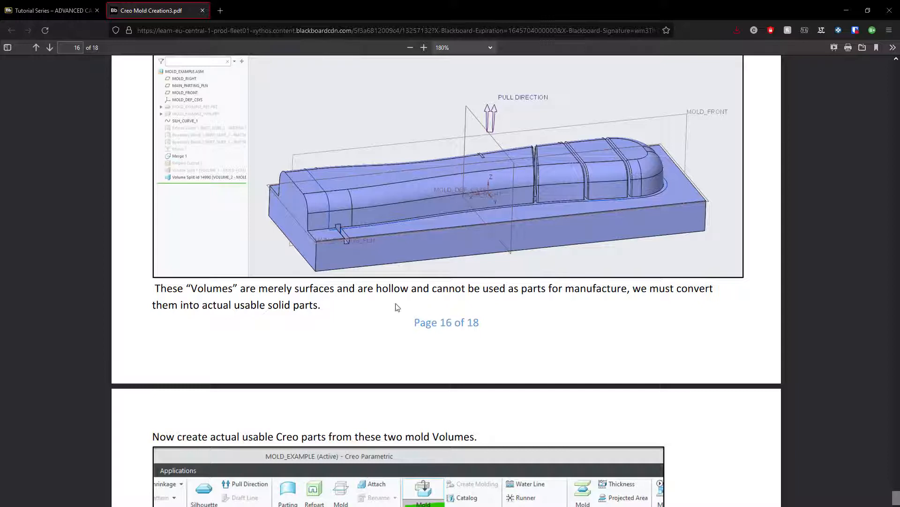
scroll(354, 306, down, 2)
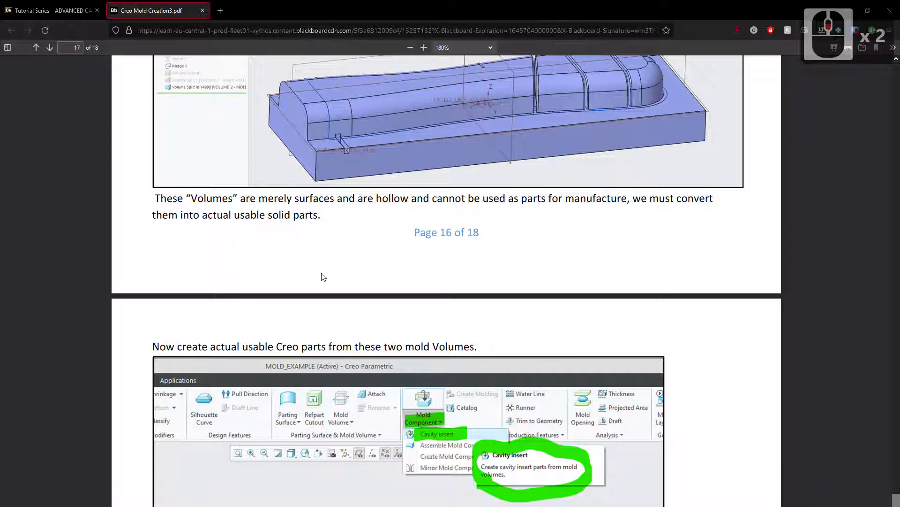
scroll(323, 277, down, 4)
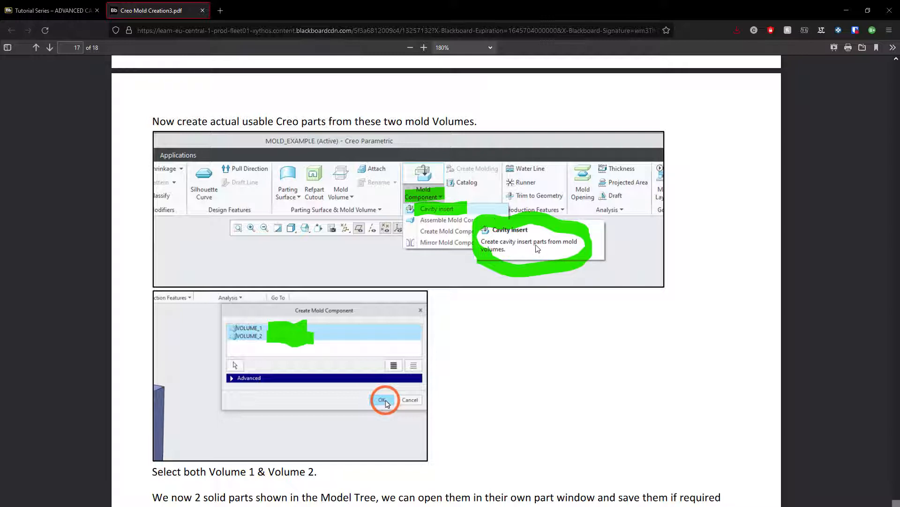
scroll(532, 271, up, 8)
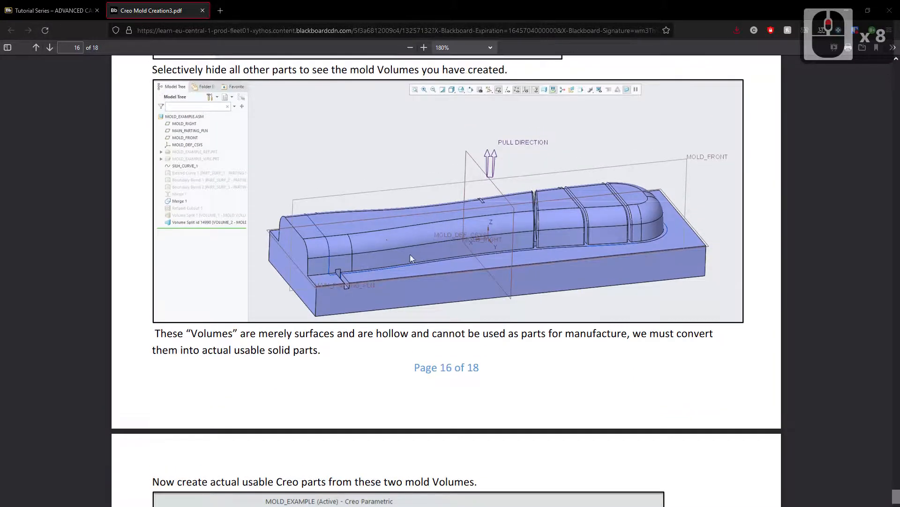
scroll(449, 248, up, 4)
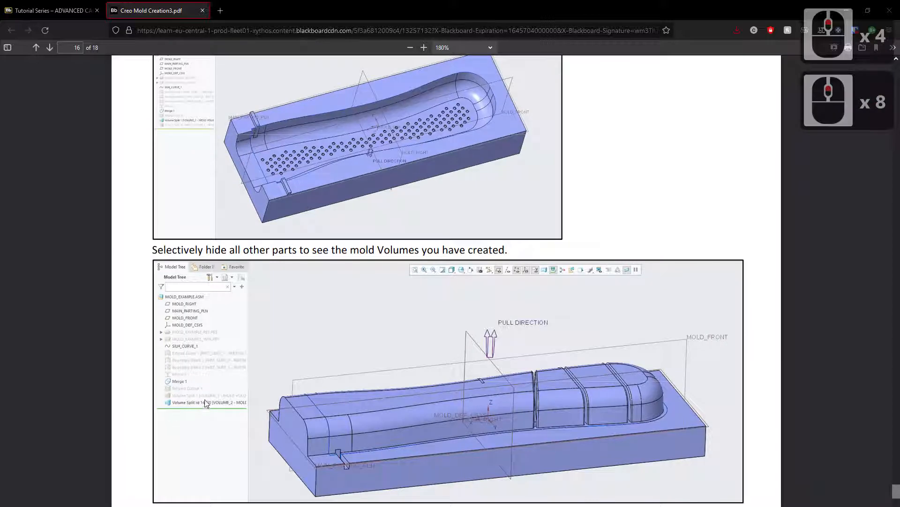
scroll(481, 370, down, 11)
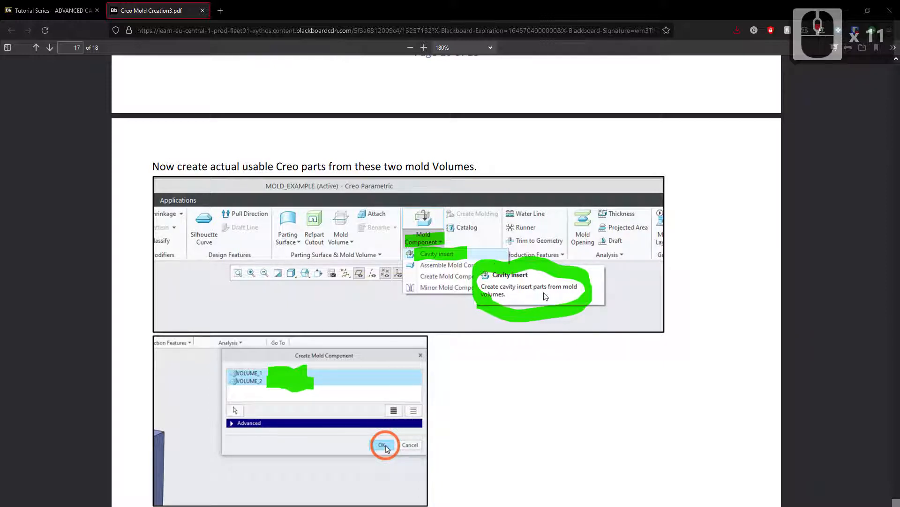
scroll(513, 323, down, 3)
scroll(488, 305, up, 2)
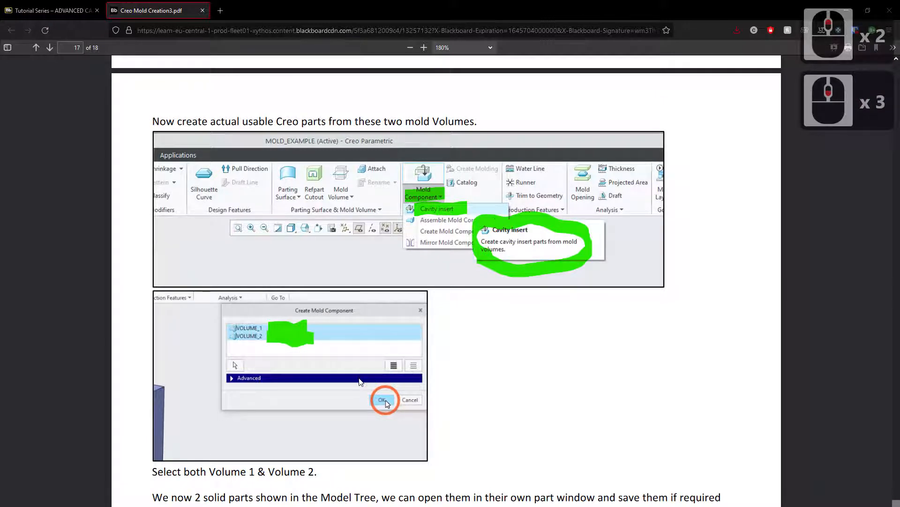
Return to Creo and show Volume Split id 5122 again so both mold volumes are displayed.
key(alt+Tab)
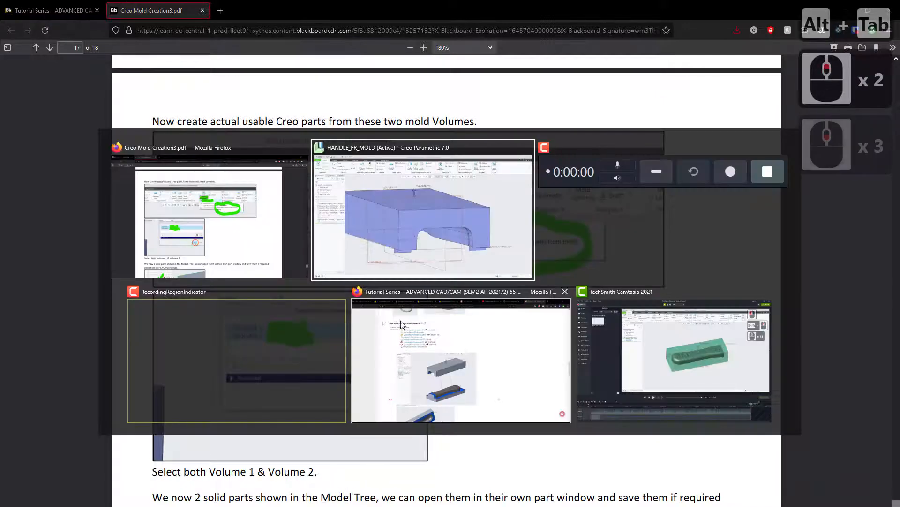
alt+click(422, 233)
scroll(436, 357, up, 7)
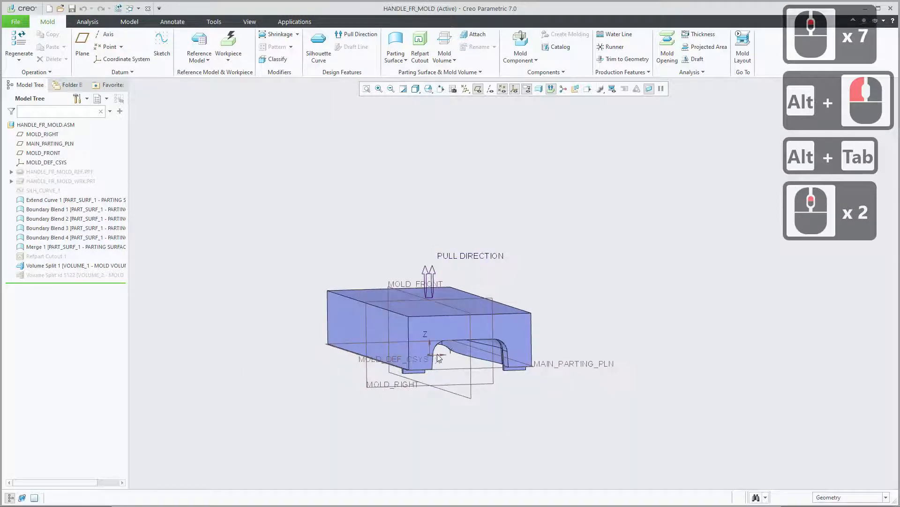
shift+middle_drag(437, 355, 421, 330)
middle_drag(479, 351, 429, 353)
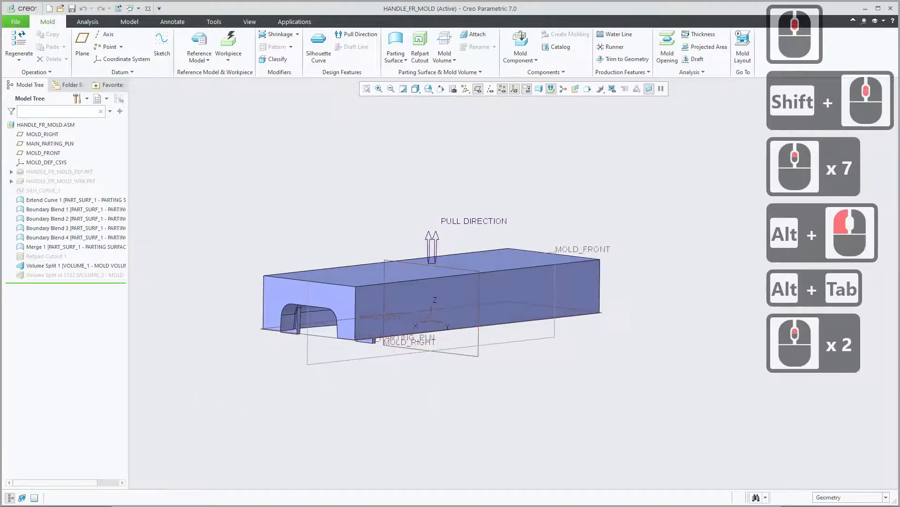
click(63, 276)
click(69, 244)
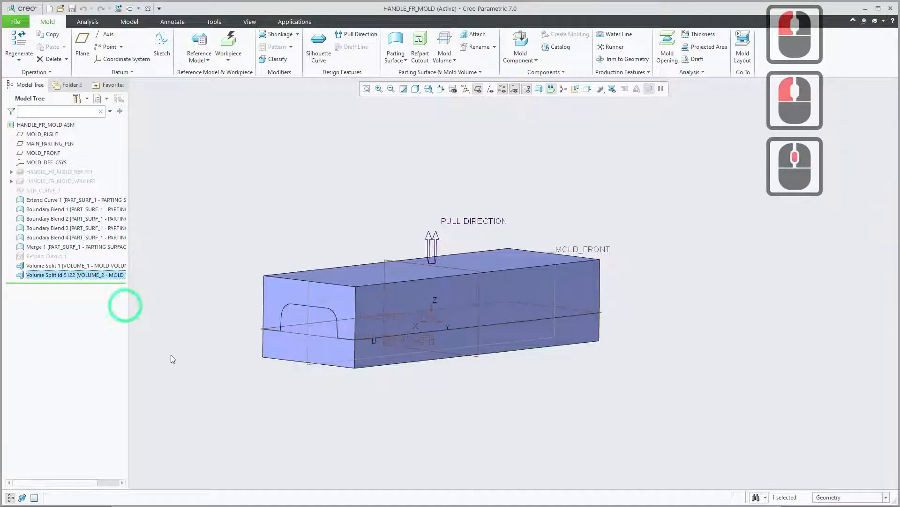
click(184, 325)
mouse_move(291, 325)
middle_down()
mouse_move(281, 319)
mouse_move(263, 342)
mouse_move(283, 331)
middle_up()
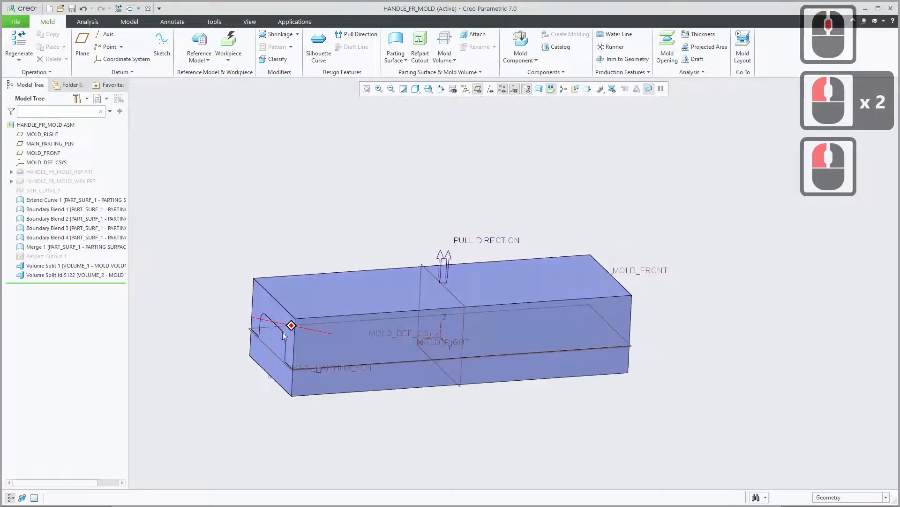
shift+middle_drag(338, 291, 330, 269)
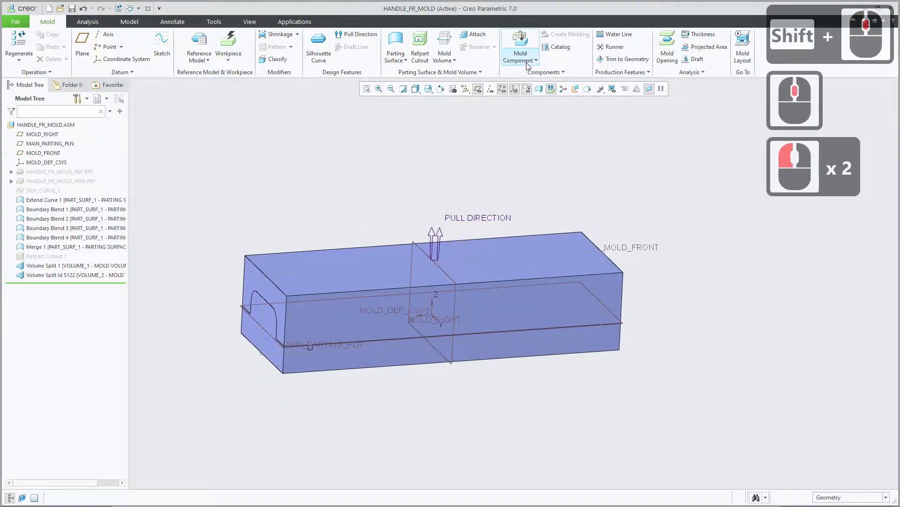
Create Cavity insert mold components from VOLUME_1 and VOLUME_2, keeping VOLUME_1 and VOLUME_2 as the component names.
click(450, 63)
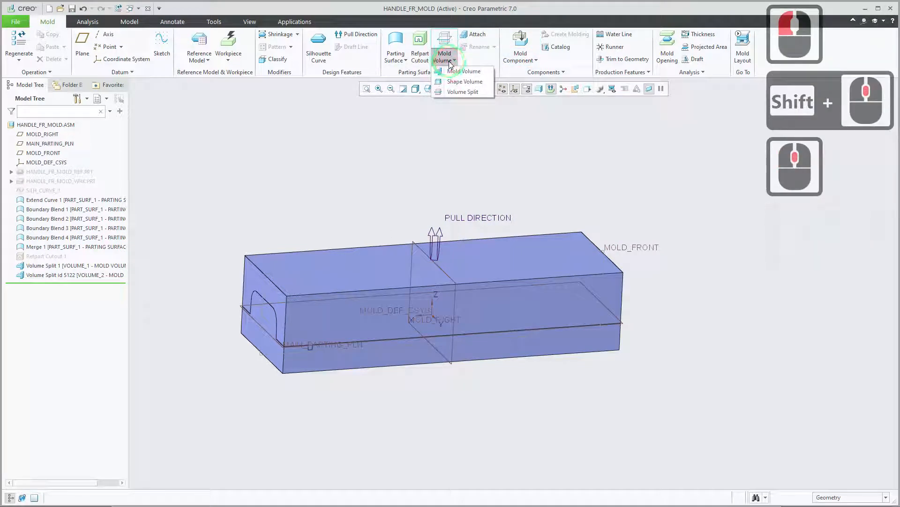
click(519, 59)
click(521, 61)
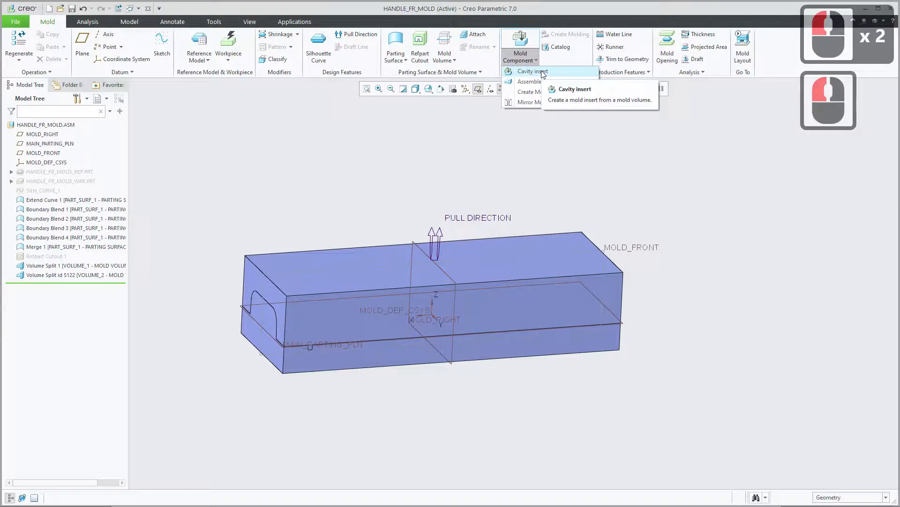
click(541, 70)
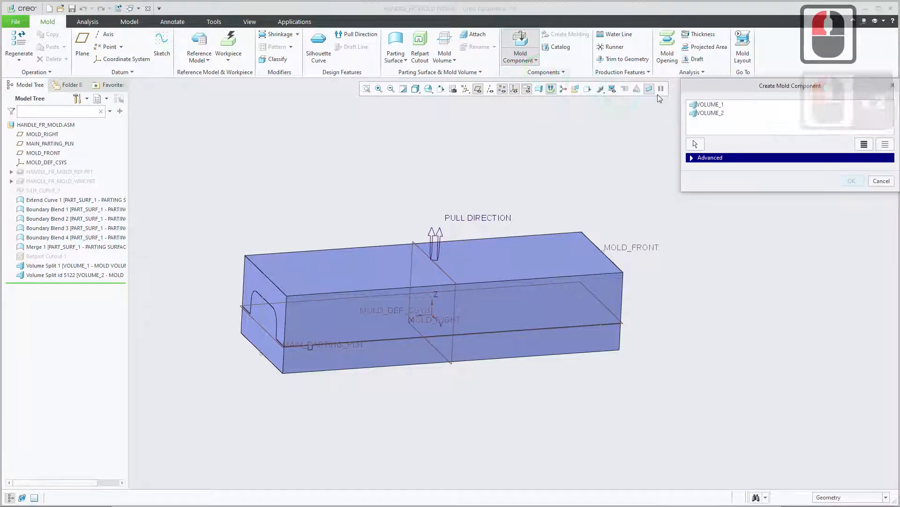
drag(696, 83, 551, 152)
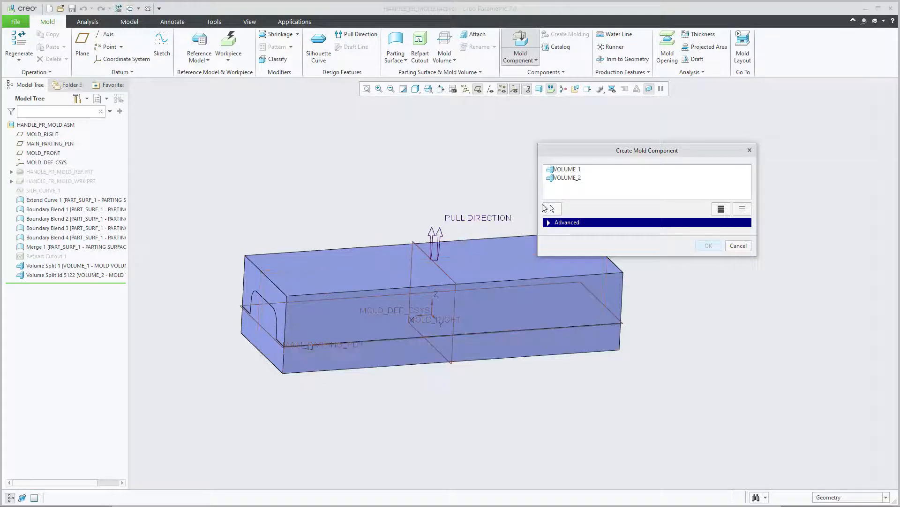
drag(583, 150, 605, 157)
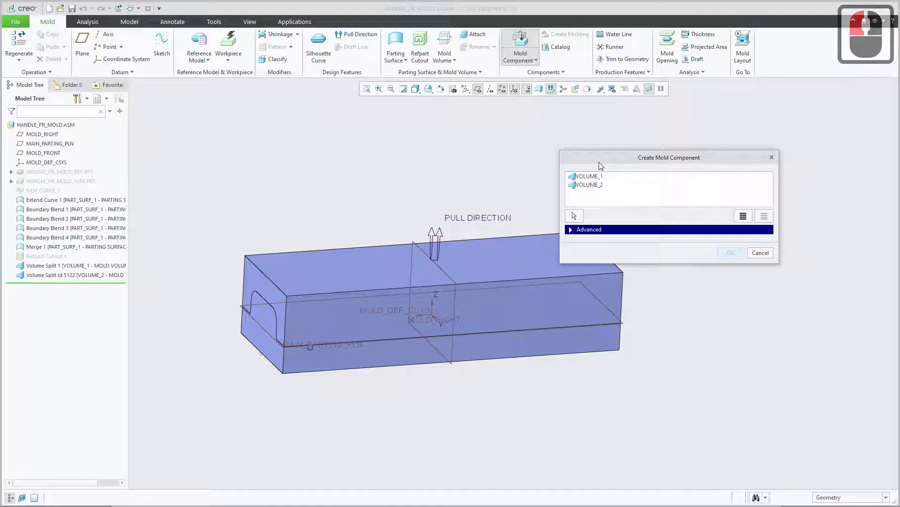
click(603, 178)
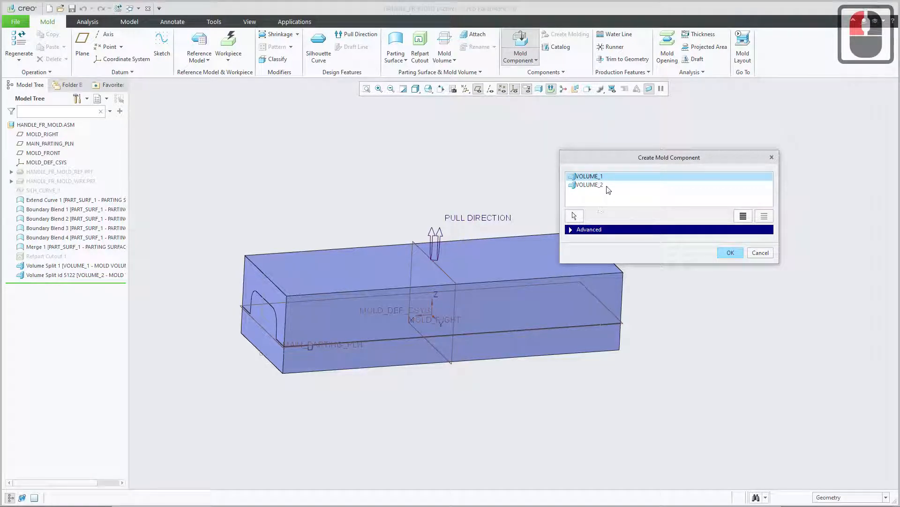
ctrl+click(609, 187)
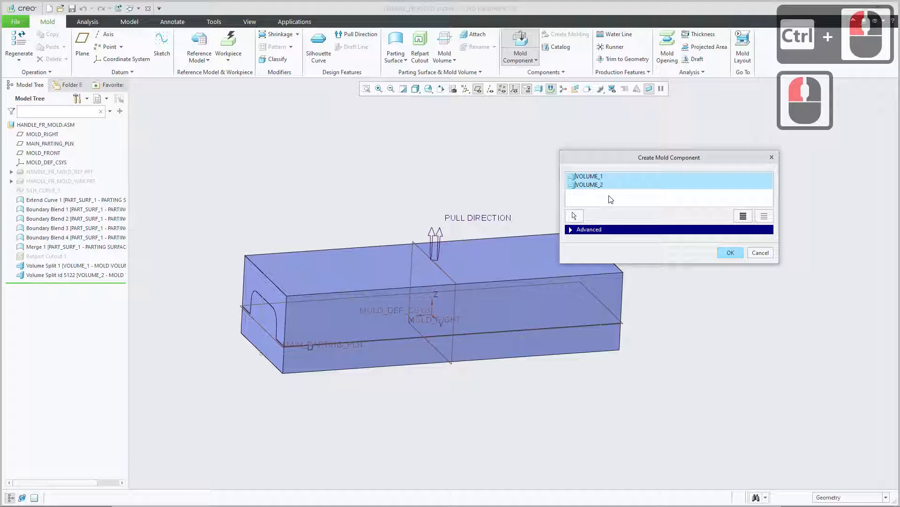
click(570, 232)
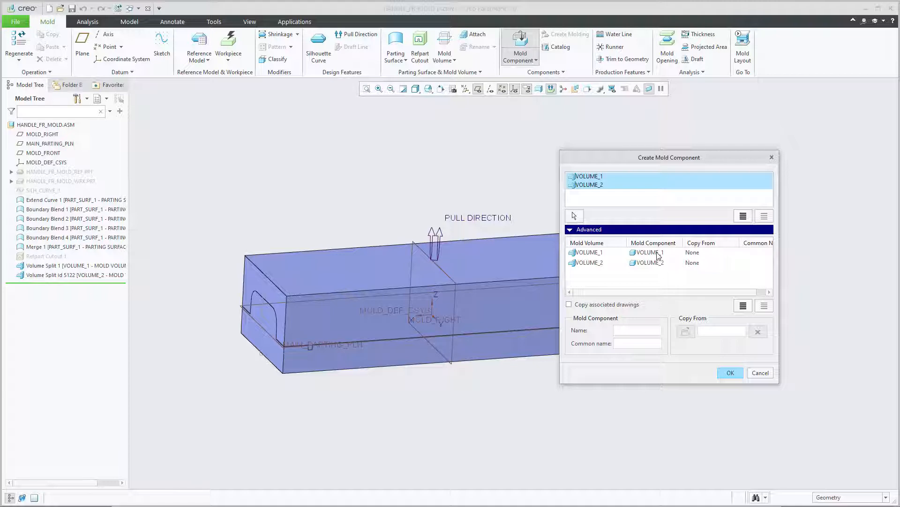
drag(611, 159, 628, 151)
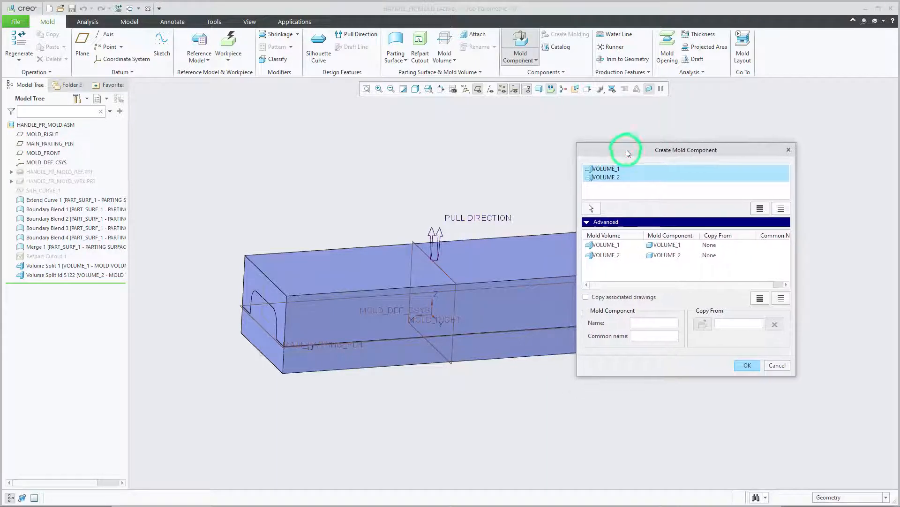
click(748, 366)
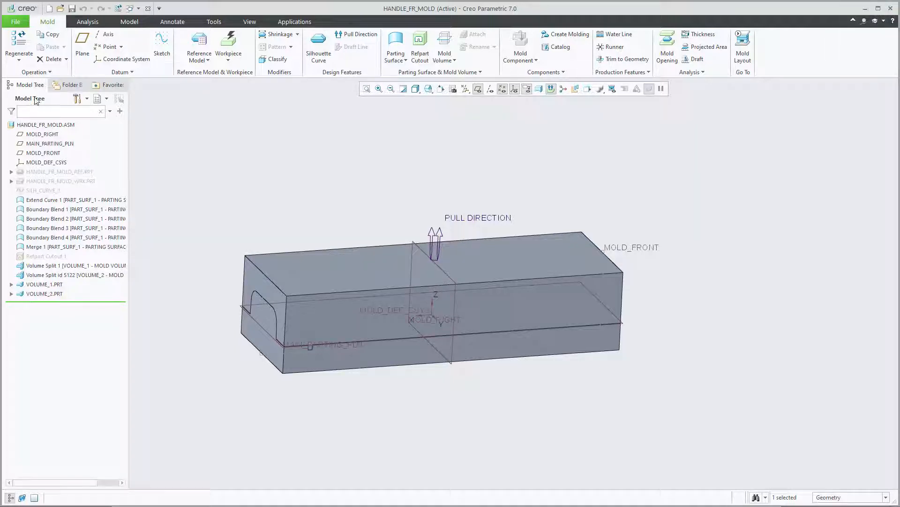
Compare the two volume split features with the solid parts VOLUME_1.PRT and VOLUME_2.PRT by highlighting them in the model tree.
click(50, 278)
click(53, 278)
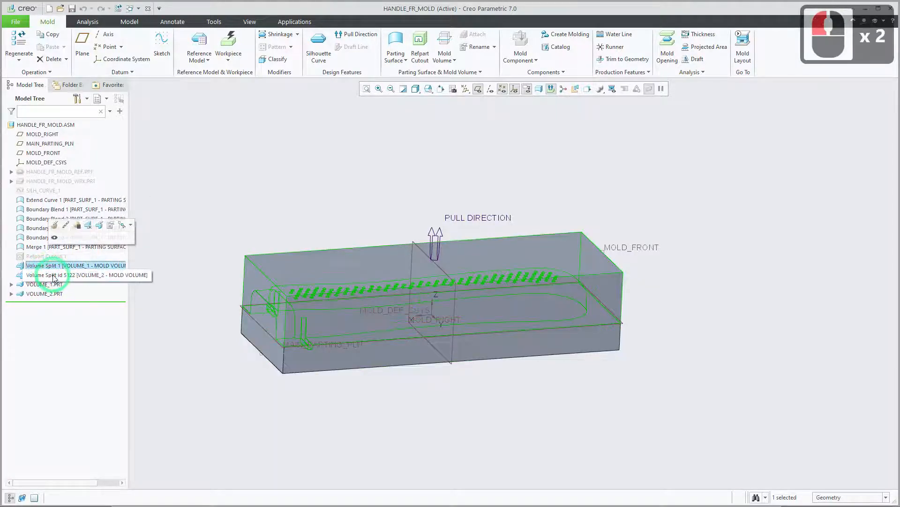
click(53, 278)
click(52, 270)
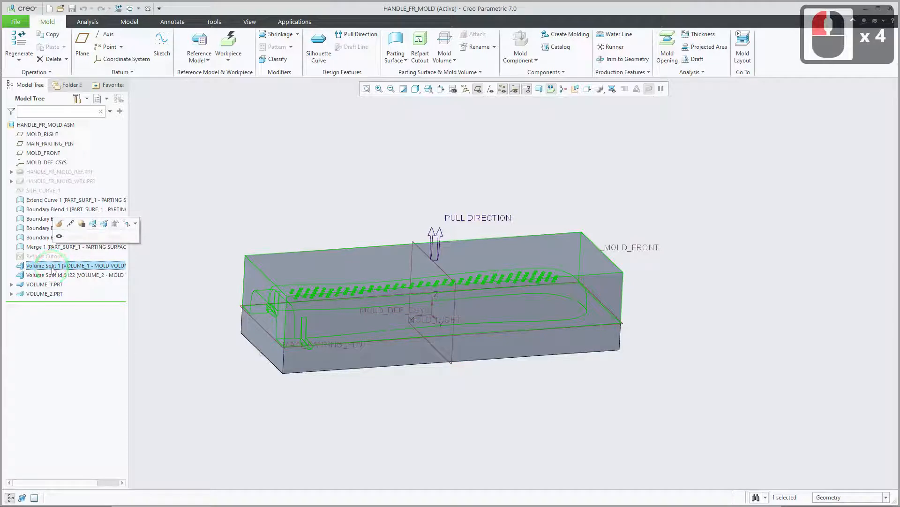
click(50, 284)
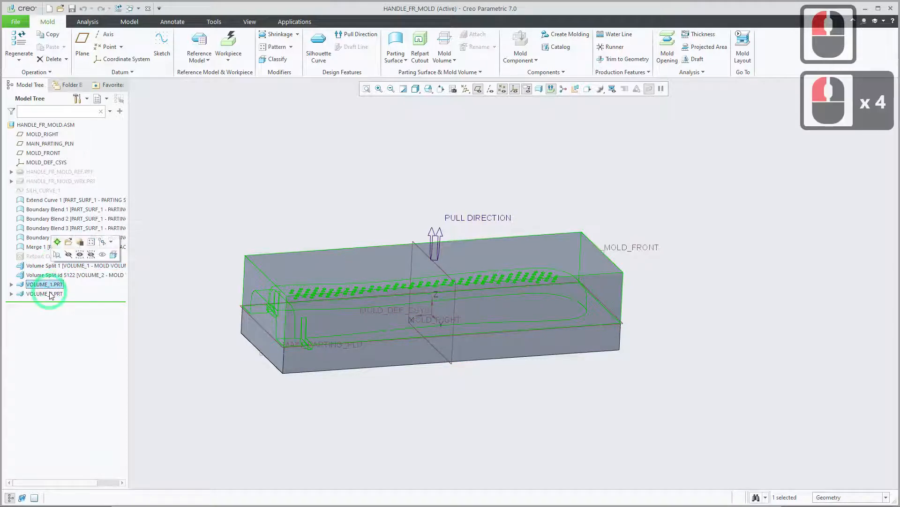
click(52, 294)
click(52, 294)
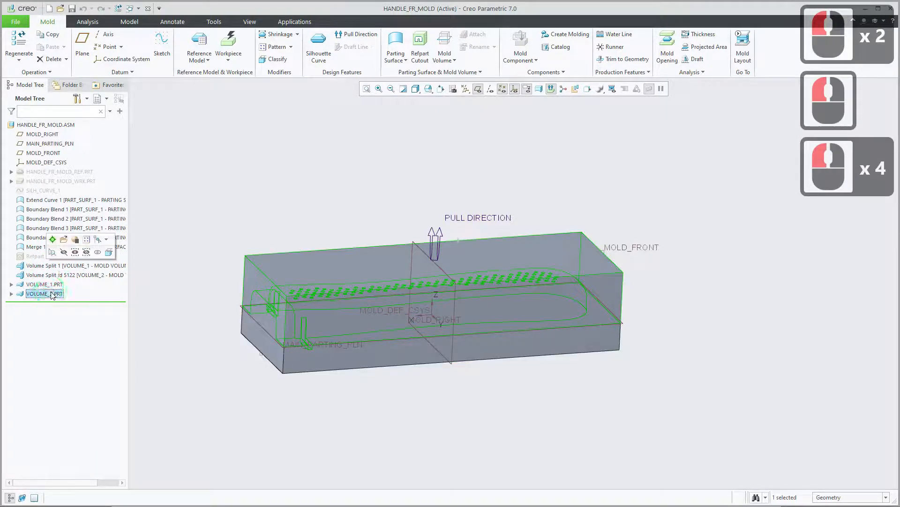
click(52, 284)
click(55, 285)
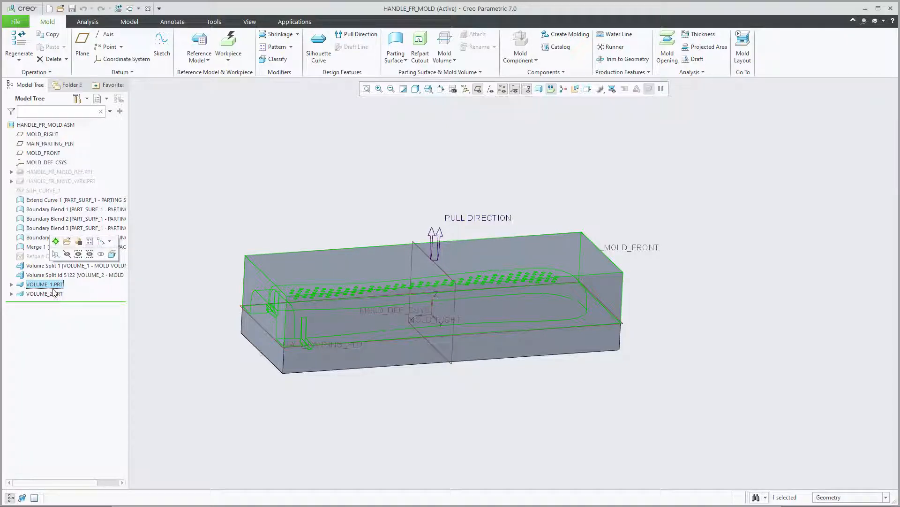
click(58, 293)
Open VOLUME_1.PRT in its own window and examine the handle cavity and its pattern of small round features.
click(57, 285)
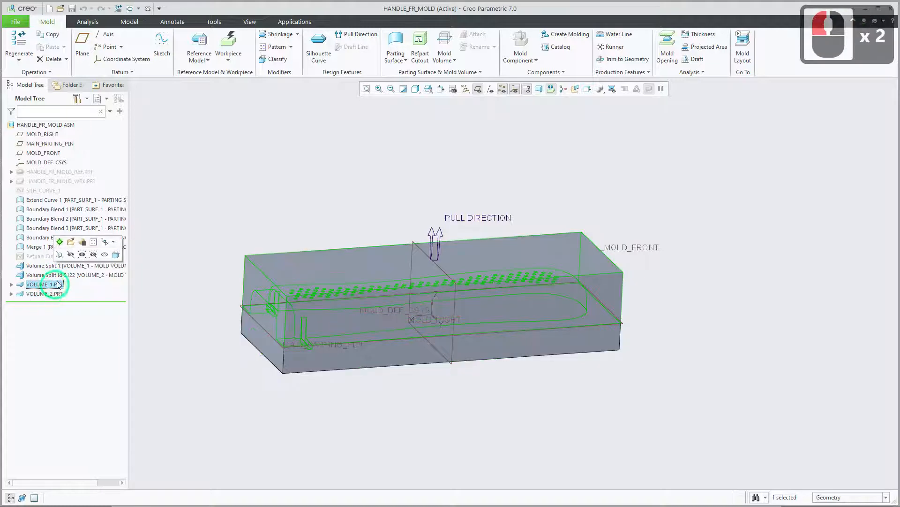
click(71, 242)
middle_drag(542, 277, 432, 177)
shift+middle_drag(577, 263, 479, 310)
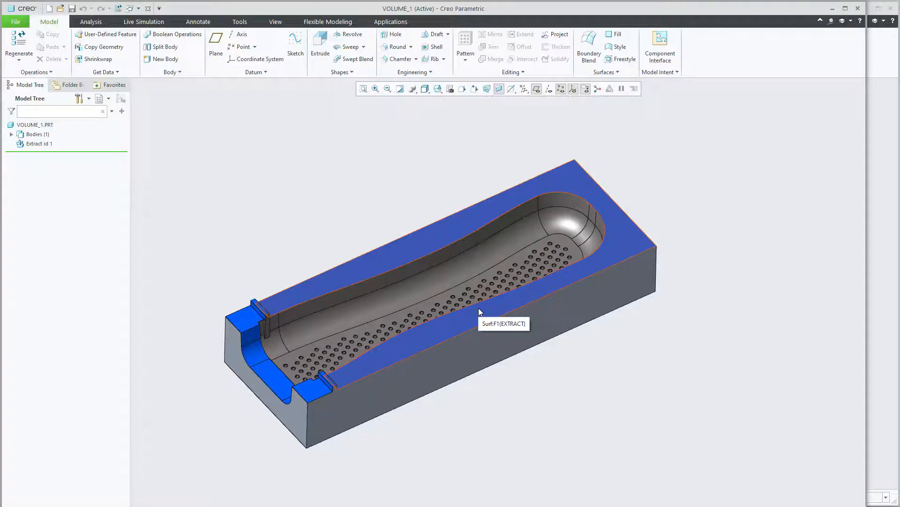
scroll(345, 324, down, 2)
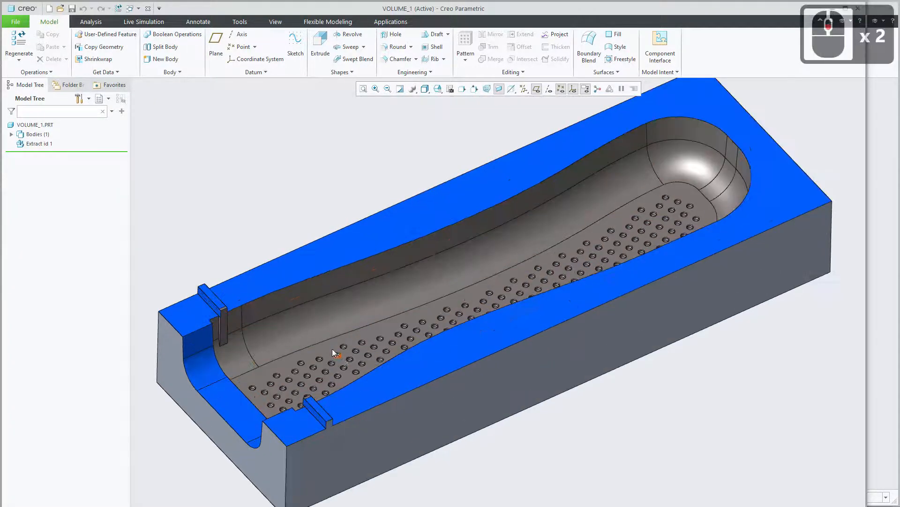
scroll(336, 333, down, 2)
mouse_move(365, 303)
middle_down()
mouse_move(368, 316)
mouse_move(376, 290)
mouse_move(384, 305)
mouse_move(428, 287)
mouse_move(417, 327)
middle_up()
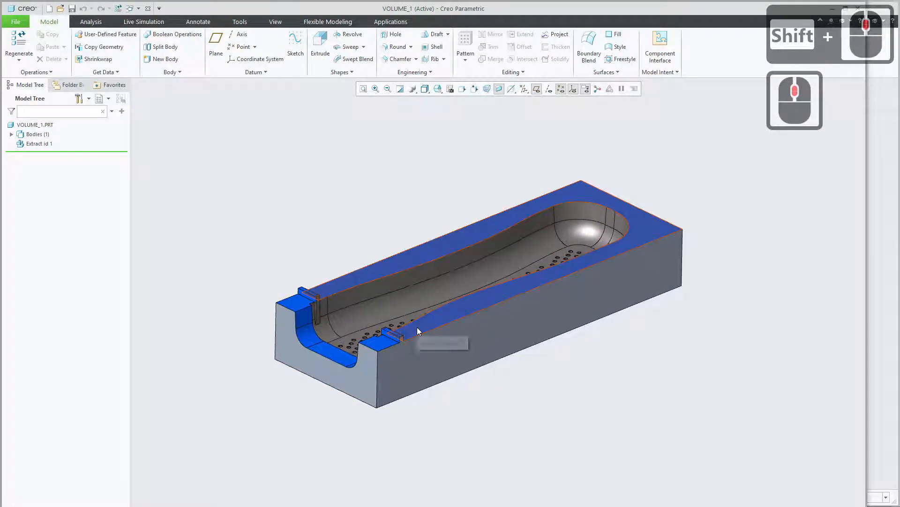
Preview a planar section through VOLUME_1, offset about 48.6 from its open end face, to examine the cavity profile and small holes, and discard it.
click(274, 24)
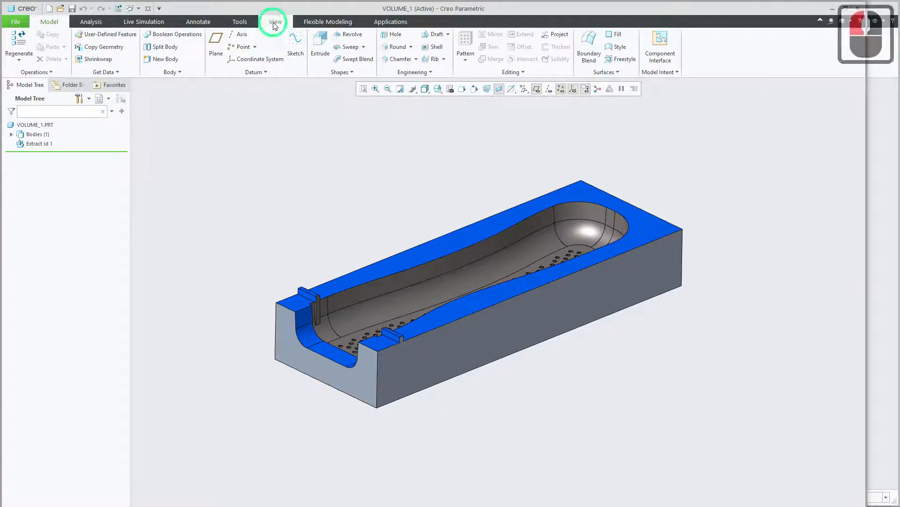
click(339, 41)
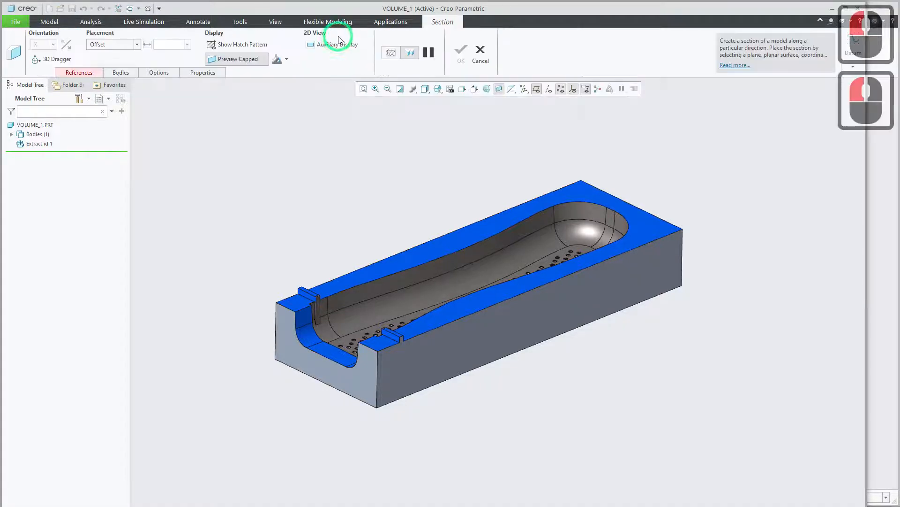
click(289, 342)
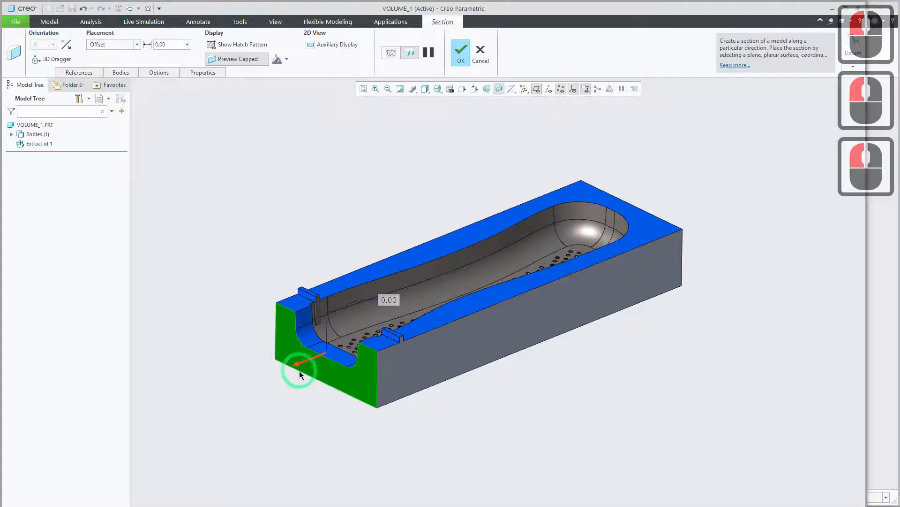
mouse_move(300, 363)
mouse_down()
mouse_move(349, 357)
mouse_move(387, 337)
mouse_move(453, 336)
mouse_up()
mouse_move(453, 335)
middle_down()
mouse_move(452, 312)
mouse_move(523, 311)
mouse_move(468, 316)
mouse_move(519, 308)
mouse_move(504, 305)
middle_up()
scroll(504, 305, up, 5)
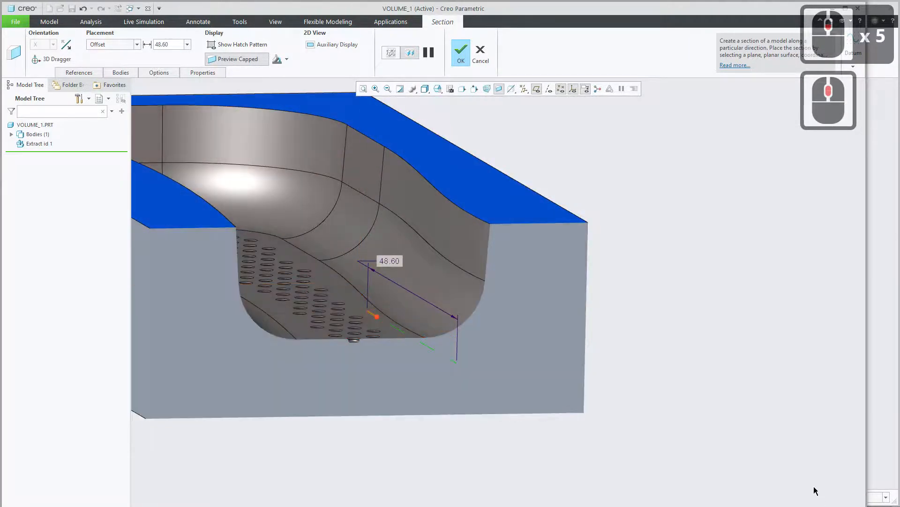
mouse_move(628, 391)
middle_down()
mouse_move(678, 383)
mouse_move(627, 387)
mouse_move(640, 402)
middle_up()
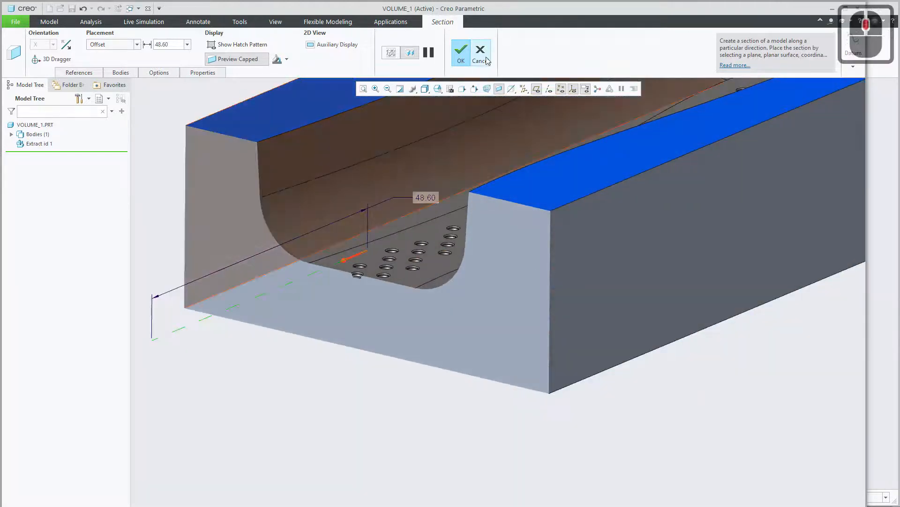
click(480, 52)
View the whole VOLUME_1 part, and switch to the HANDLE_FR_MOLD.ASM window to view the closed mold assembly.
click(451, 304)
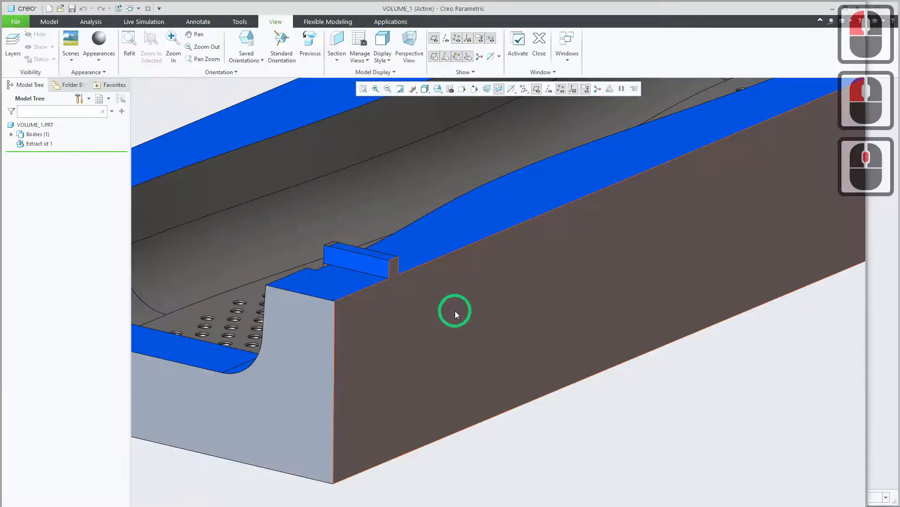
scroll(454, 311, down, 6)
mouse_move(453, 320)
middle_down()
mouse_move(448, 305)
mouse_move(474, 328)
mouse_move(434, 326)
mouse_move(450, 298)
mouse_move(426, 285)
mouse_move(441, 287)
mouse_move(417, 310)
middle_up()
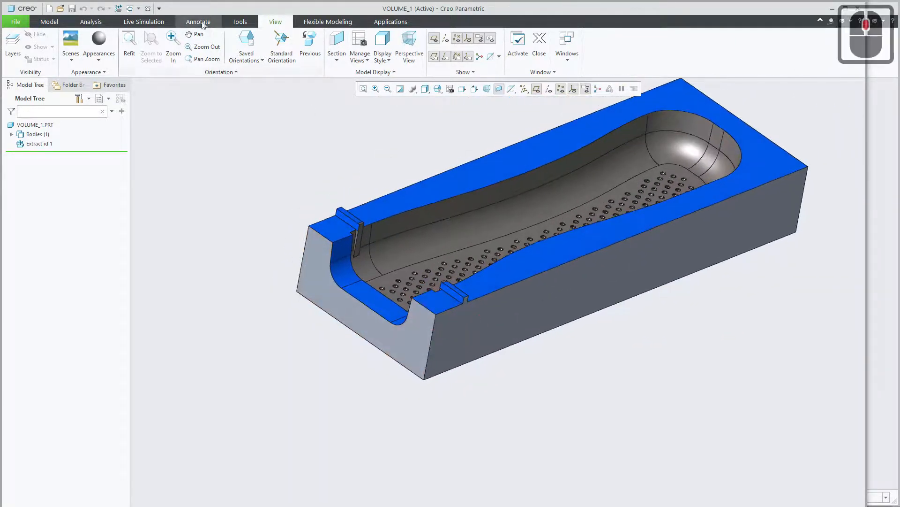
click(133, 9)
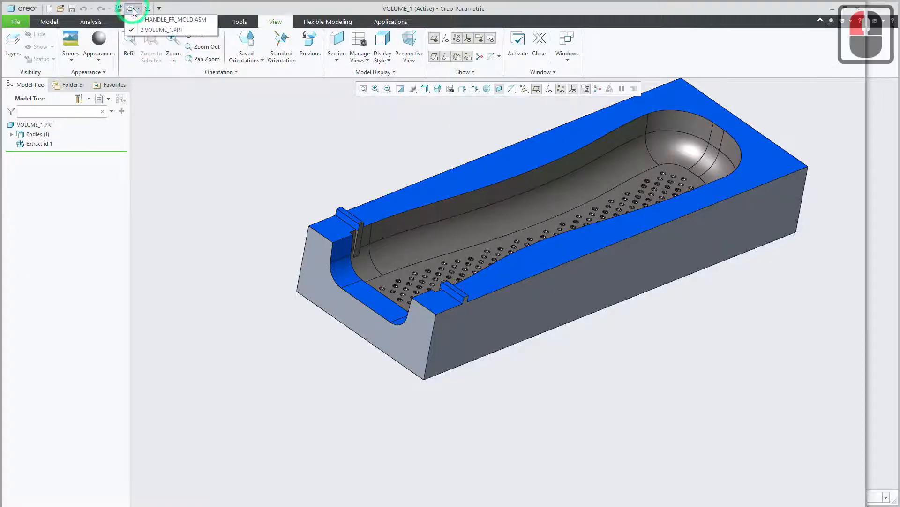
click(170, 20)
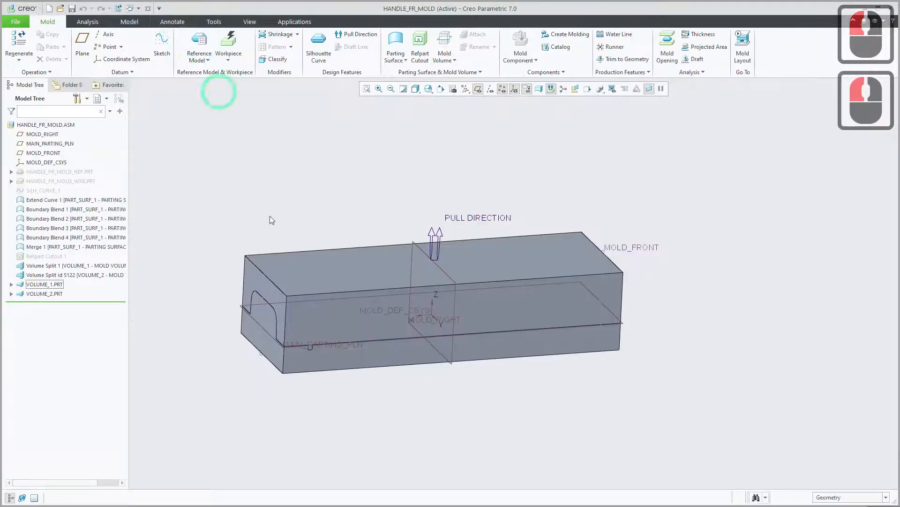
shift+middle_drag(294, 238, 304, 229)
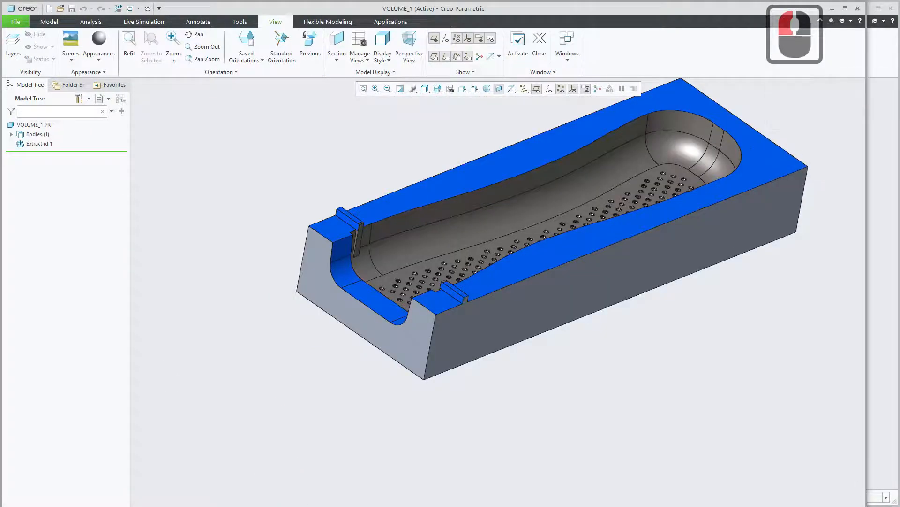
Switch to Creo Mold Creation3.pdf in the browser and read from the cavity insert instructions on page 17 to the opened VOLUME_1 part on page 18.
key(alt+Tab)
click(499, 233)
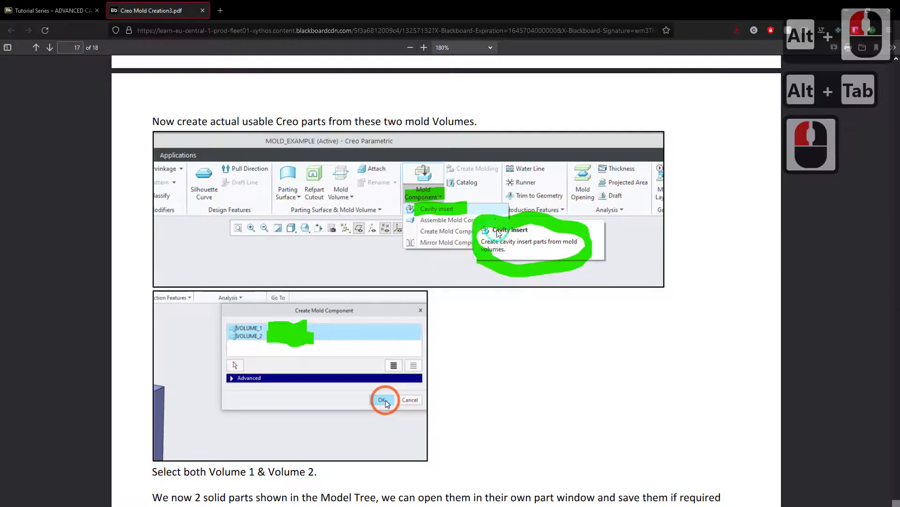
scroll(290, 335, down, 4)
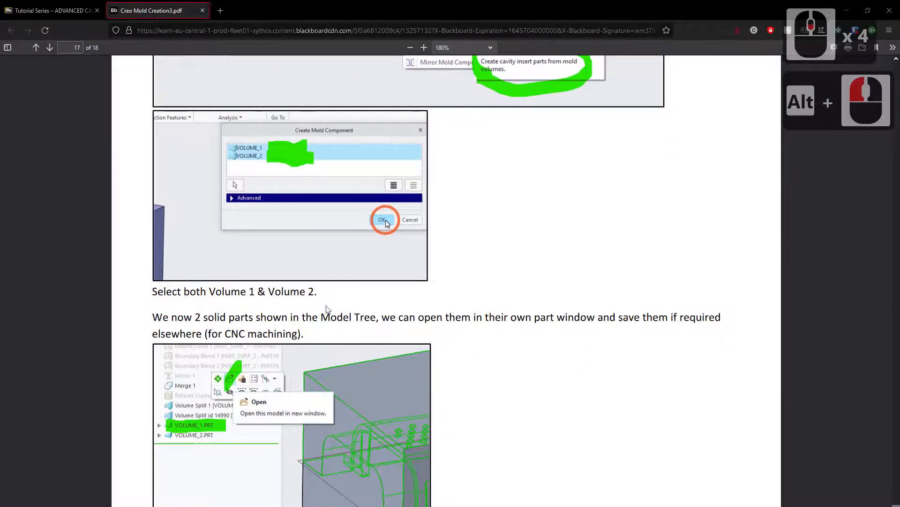
scroll(327, 309, down, 2)
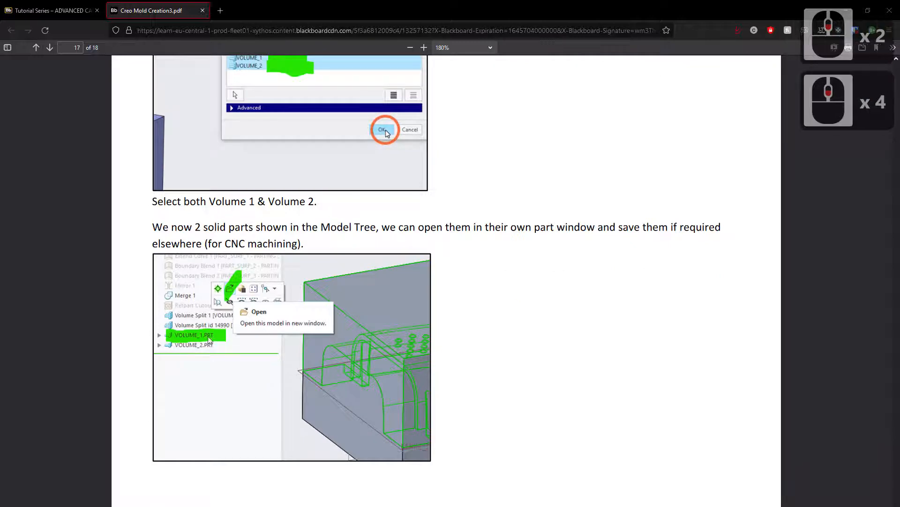
scroll(221, 361, down, 9)
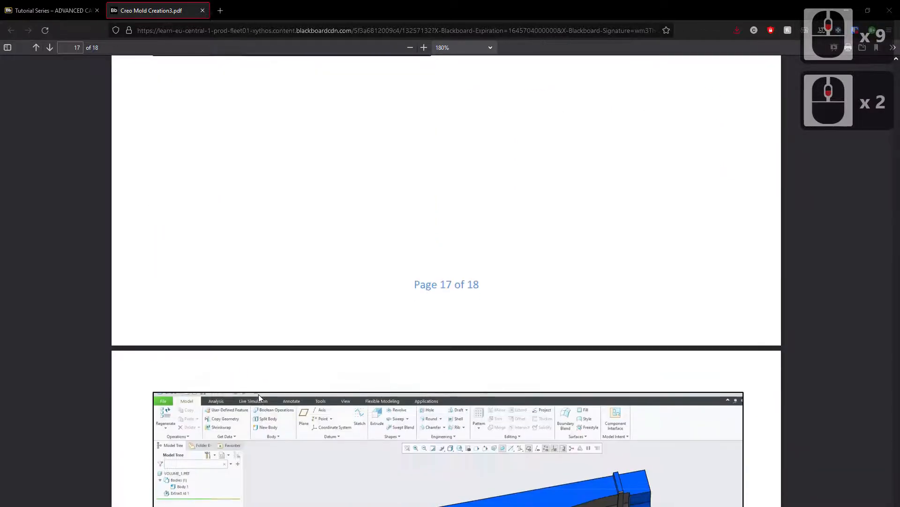
scroll(258, 394, down, 5)
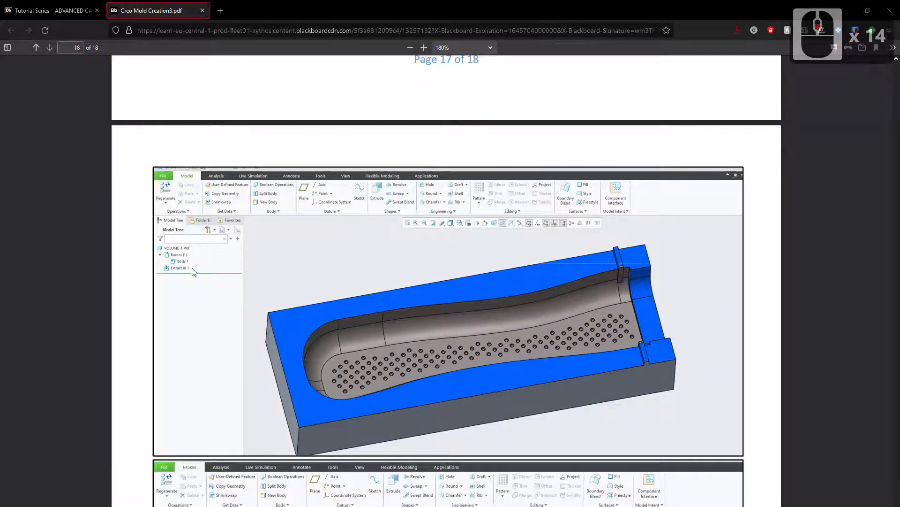